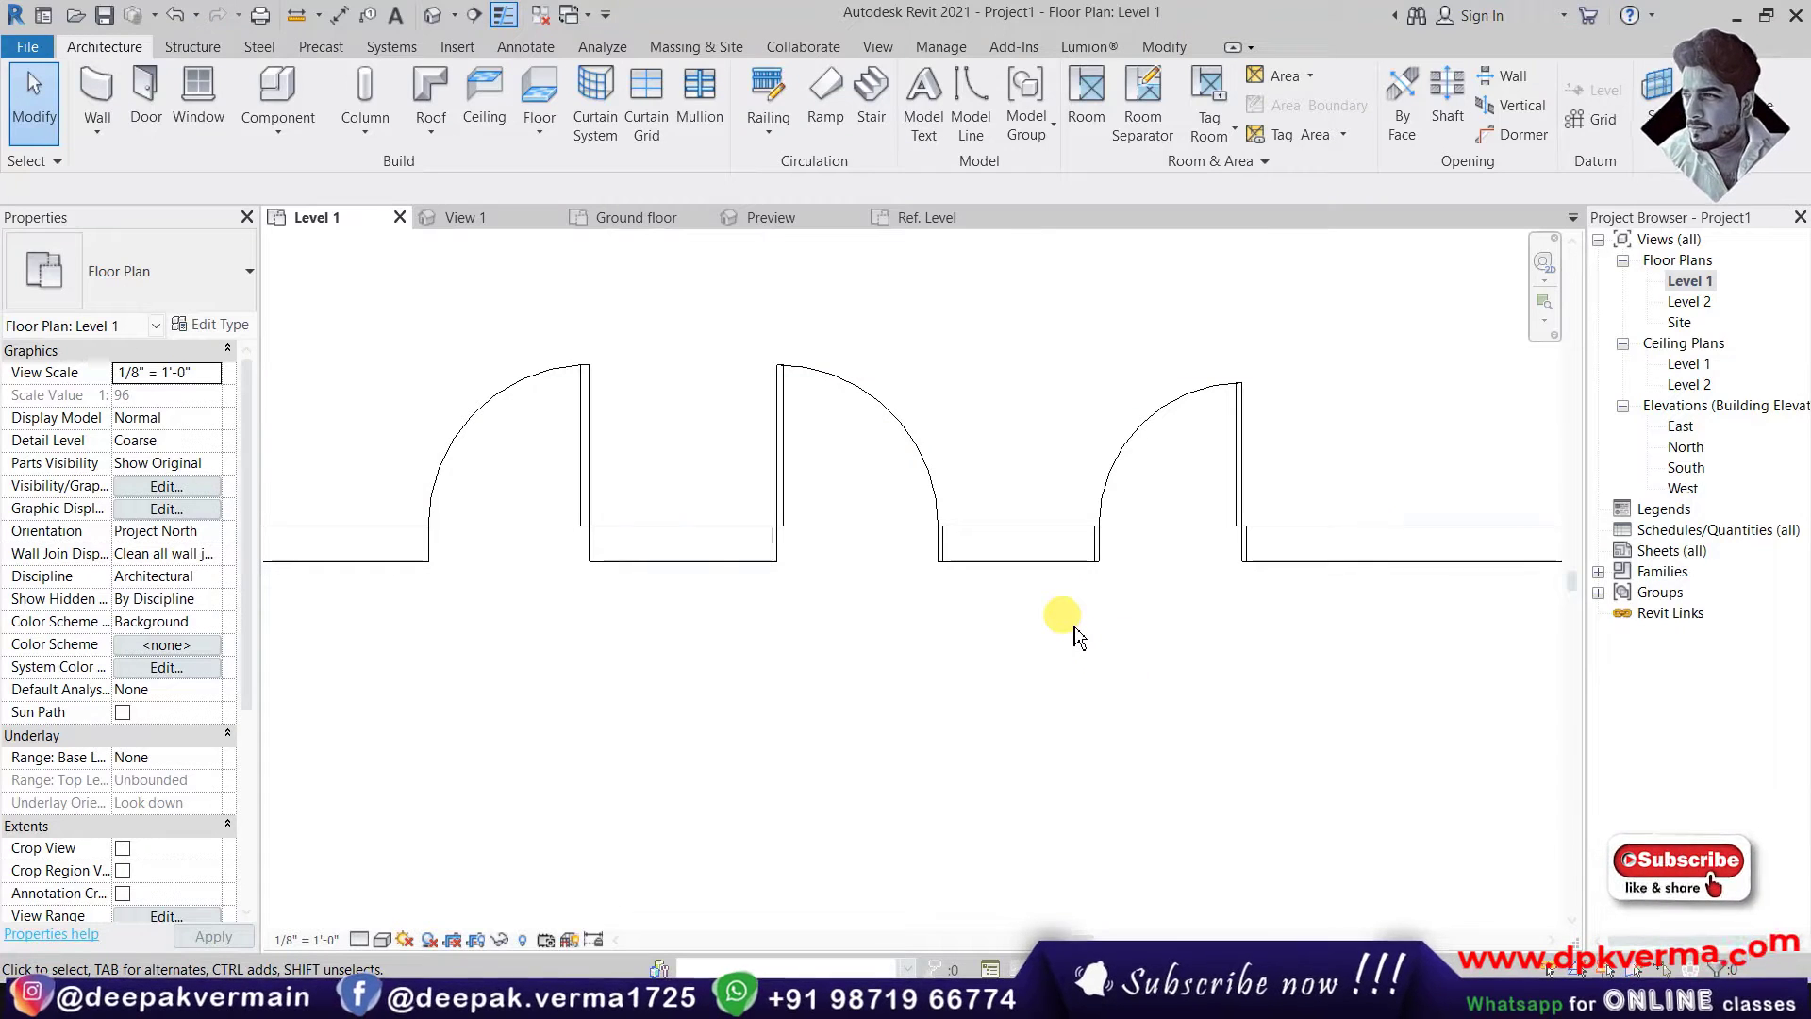
- Set the middle door's Swing Angle to 45° in the Level 1 plan
middle_drag(1076, 634, 962, 727)
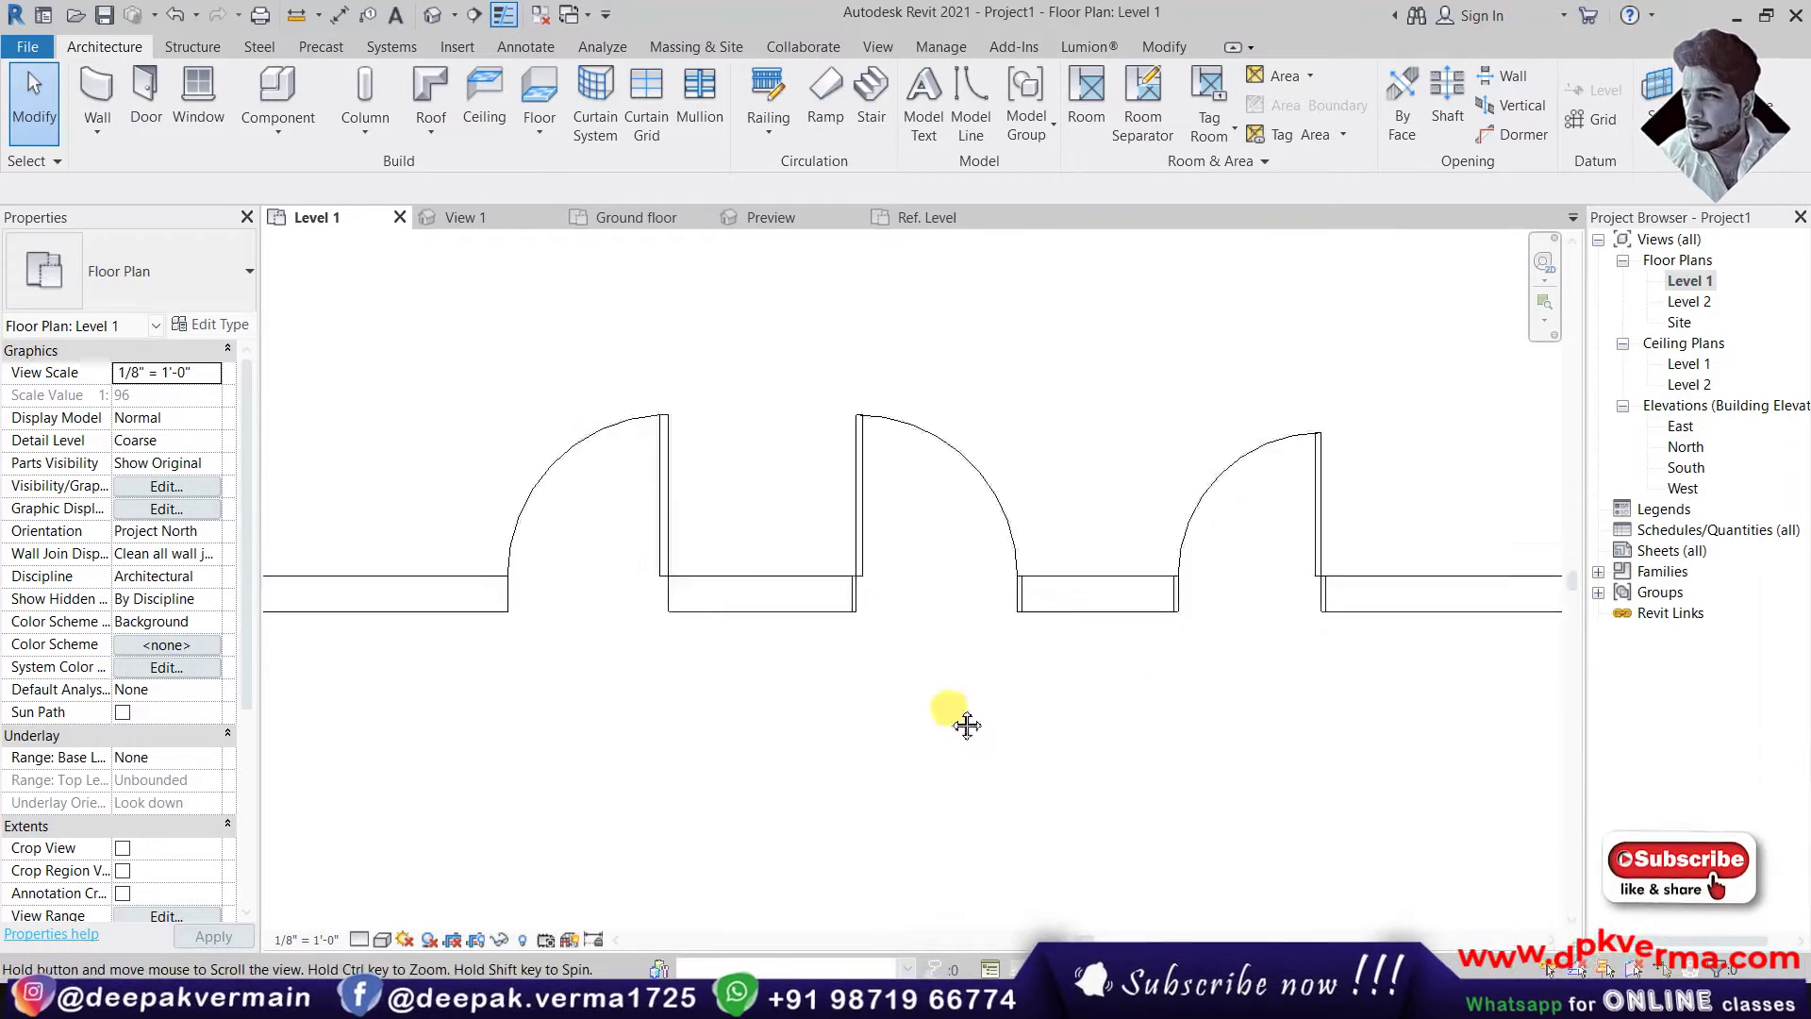
click(1014, 481)
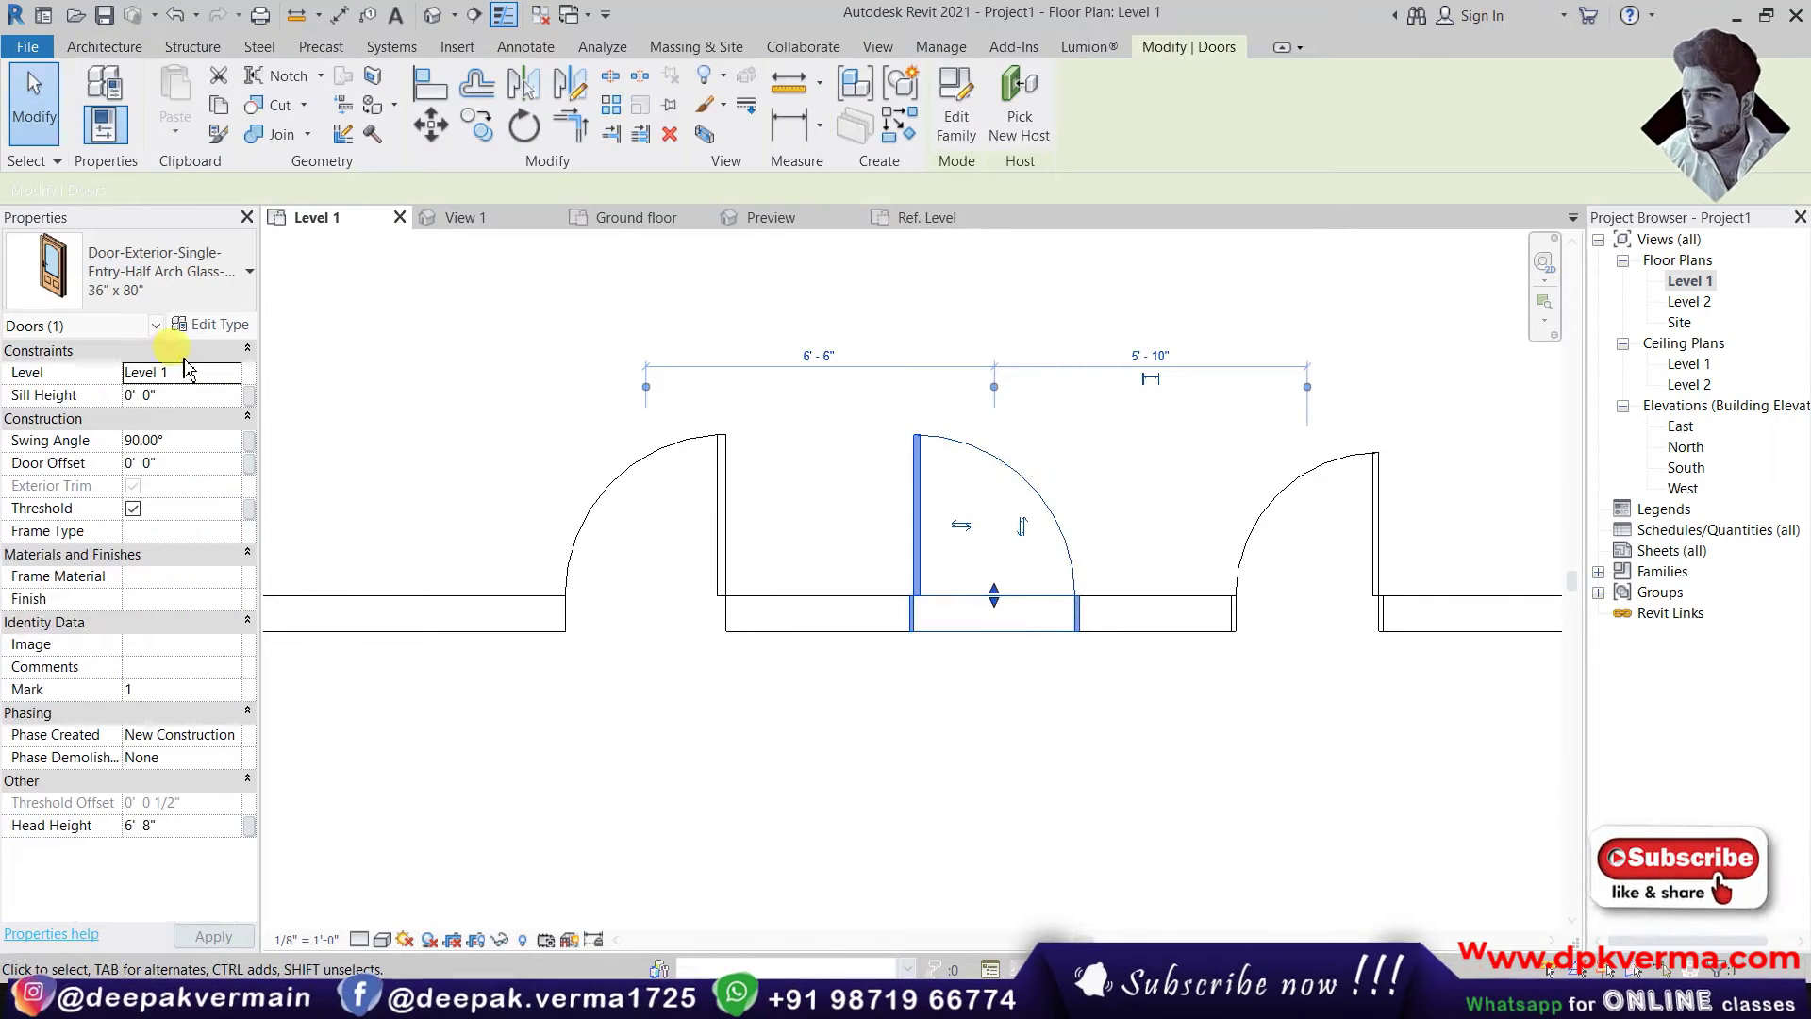
click(223, 440)
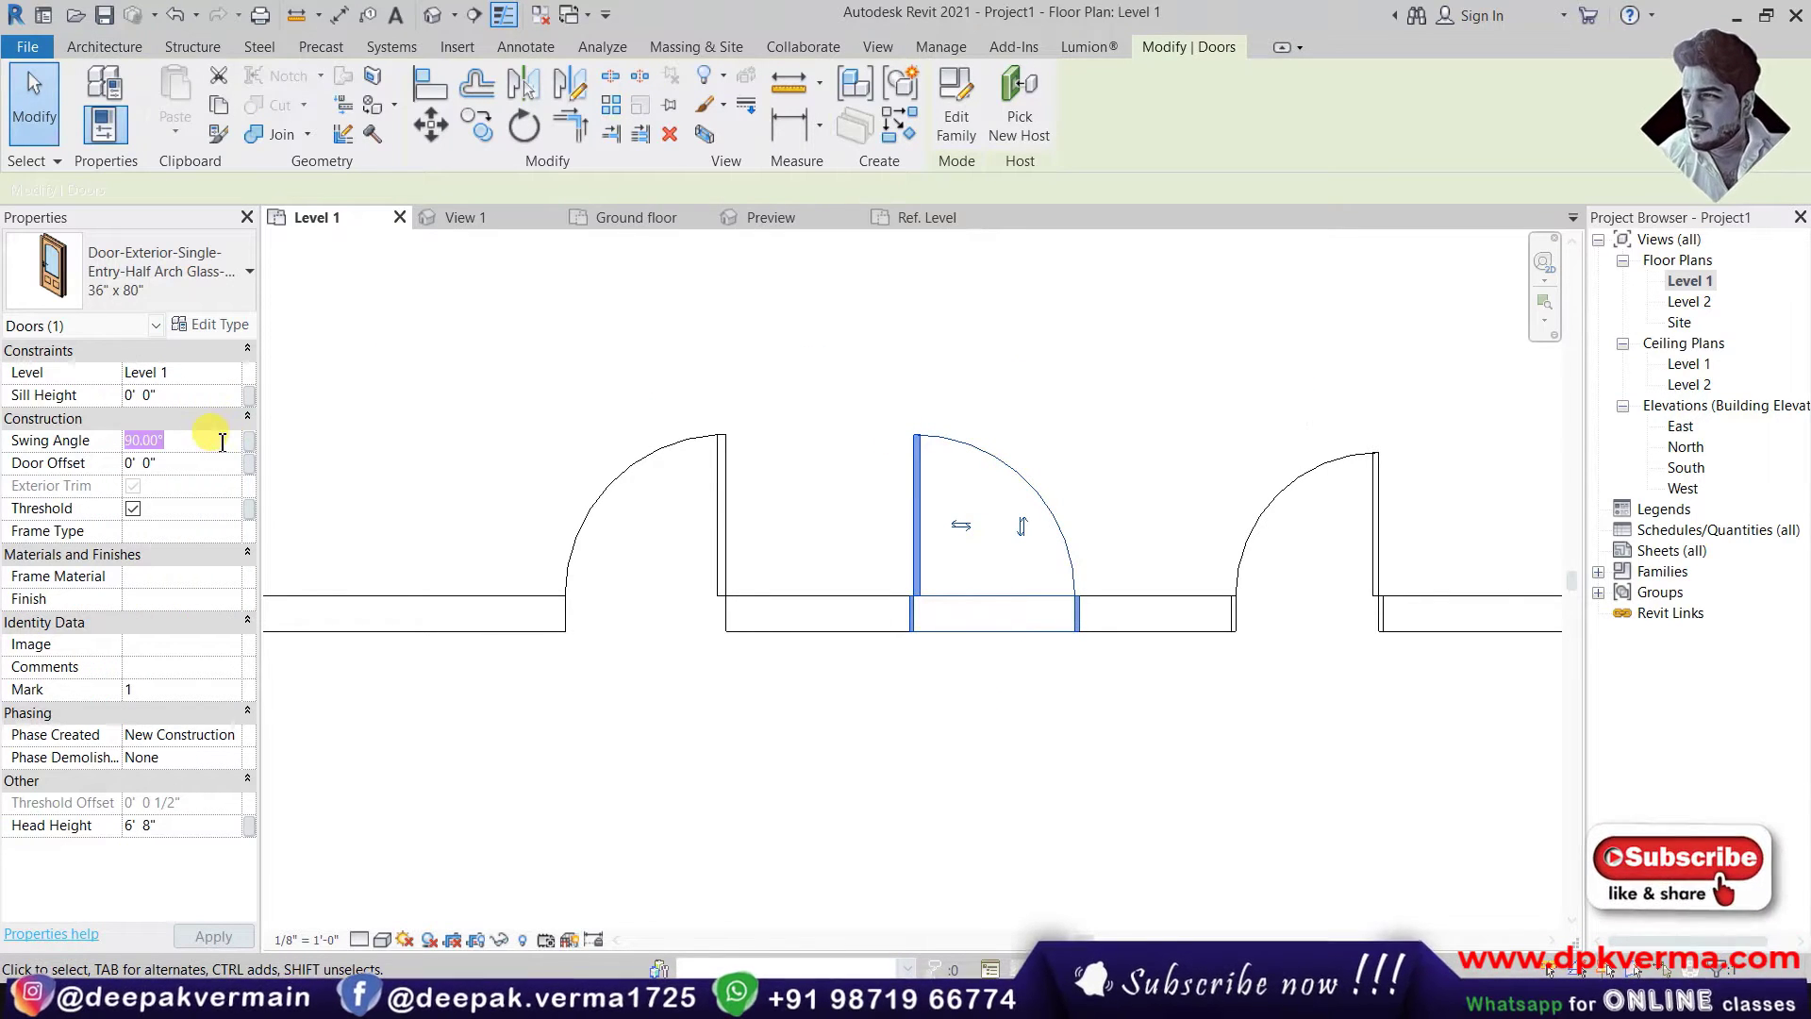
text(45)
click(952, 699)
middle_drag(967, 705, 911, 668)
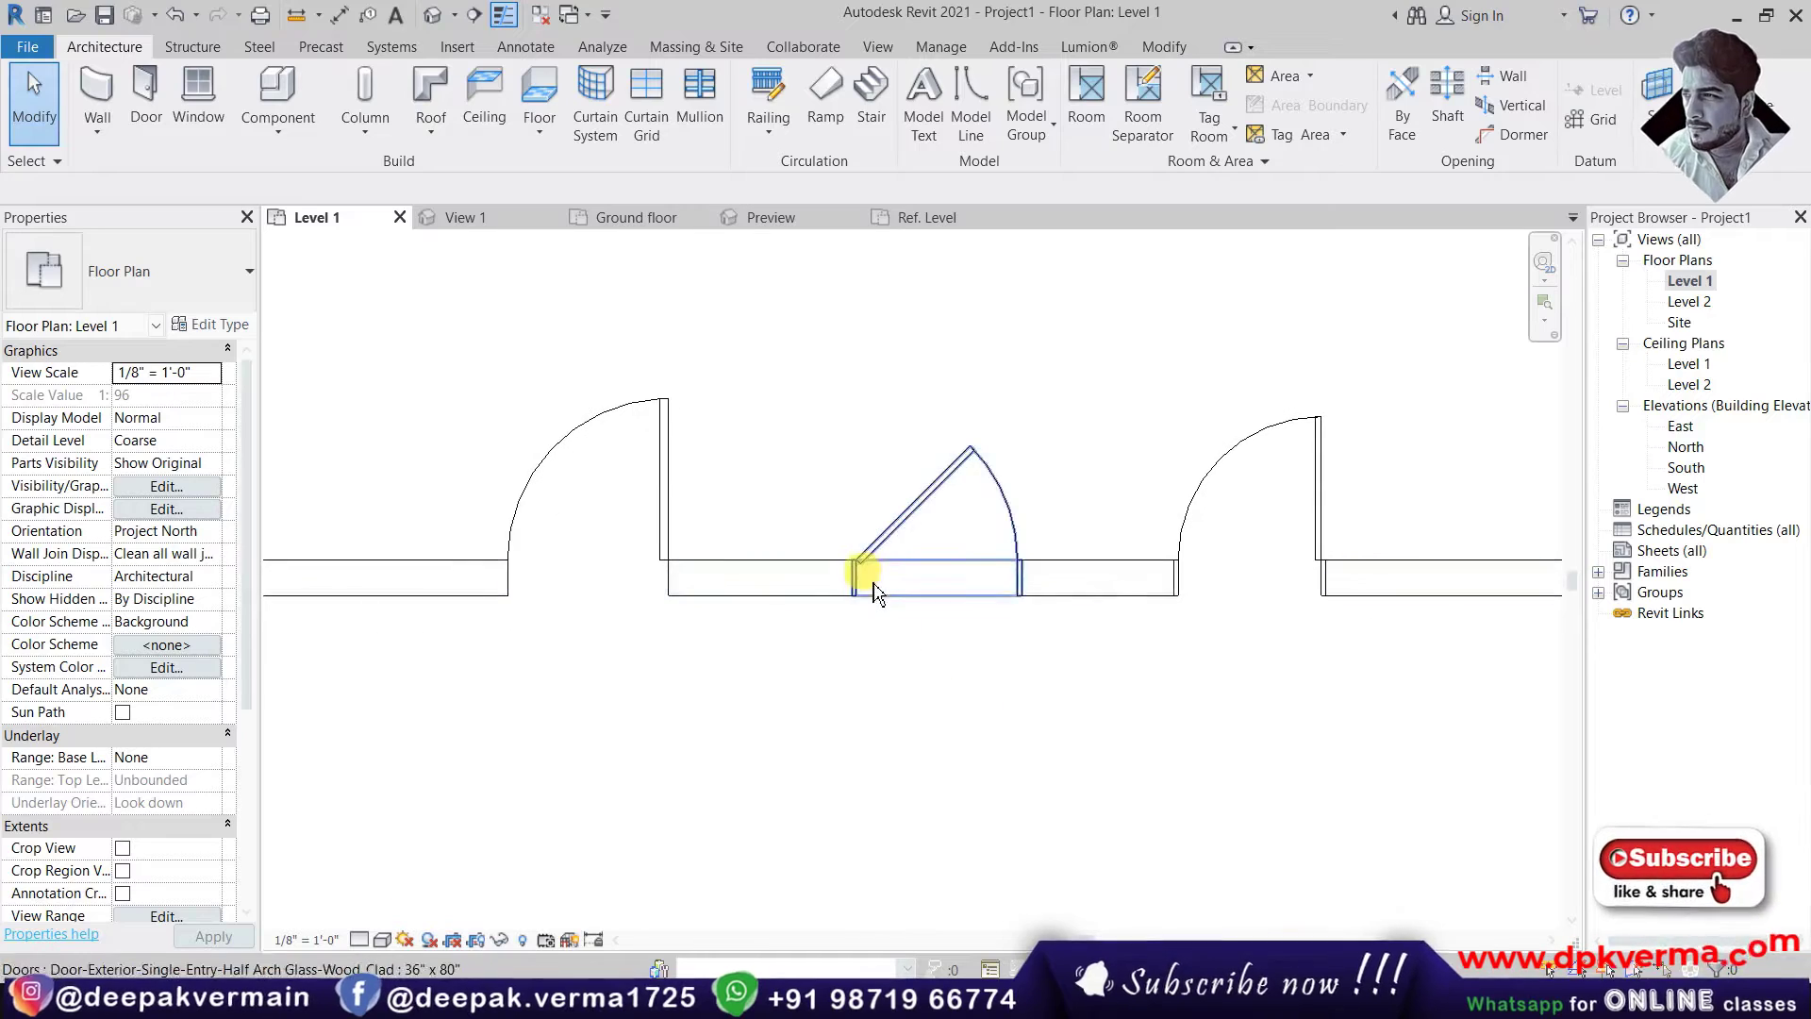
- Open the default 3D view with the Shaded visual style
click(433, 15)
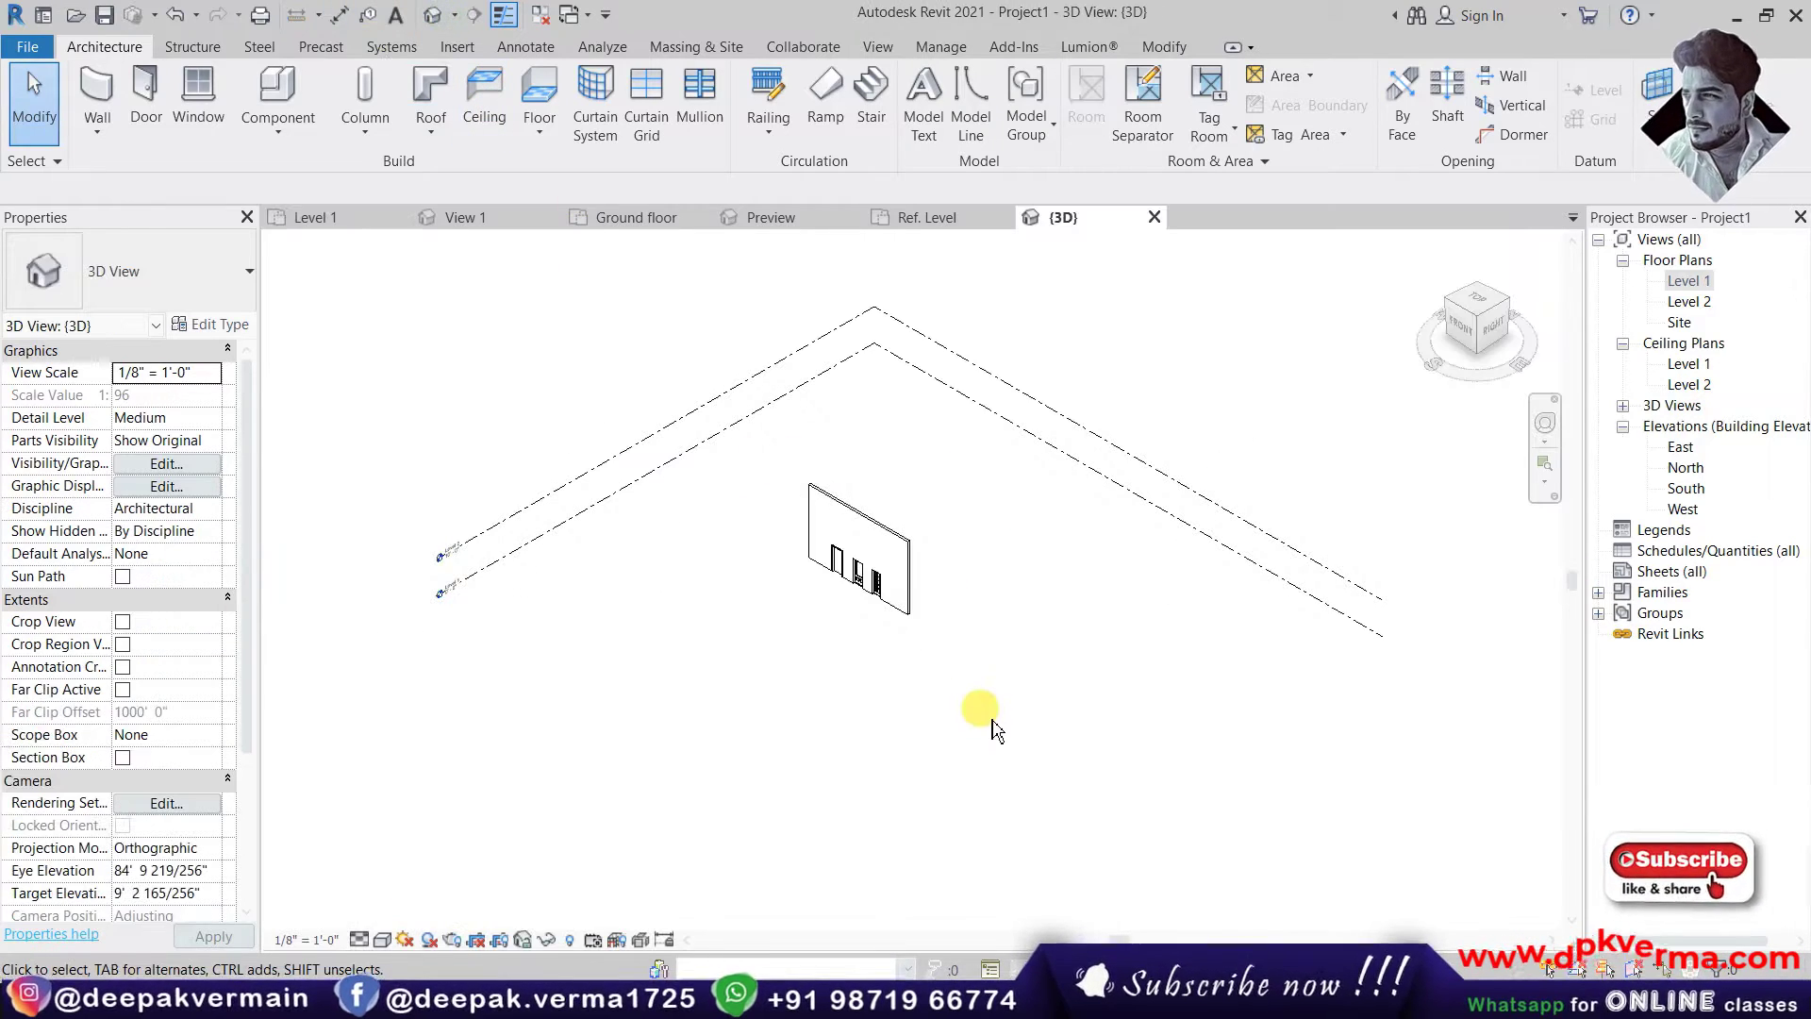
click(382, 939)
click(415, 863)
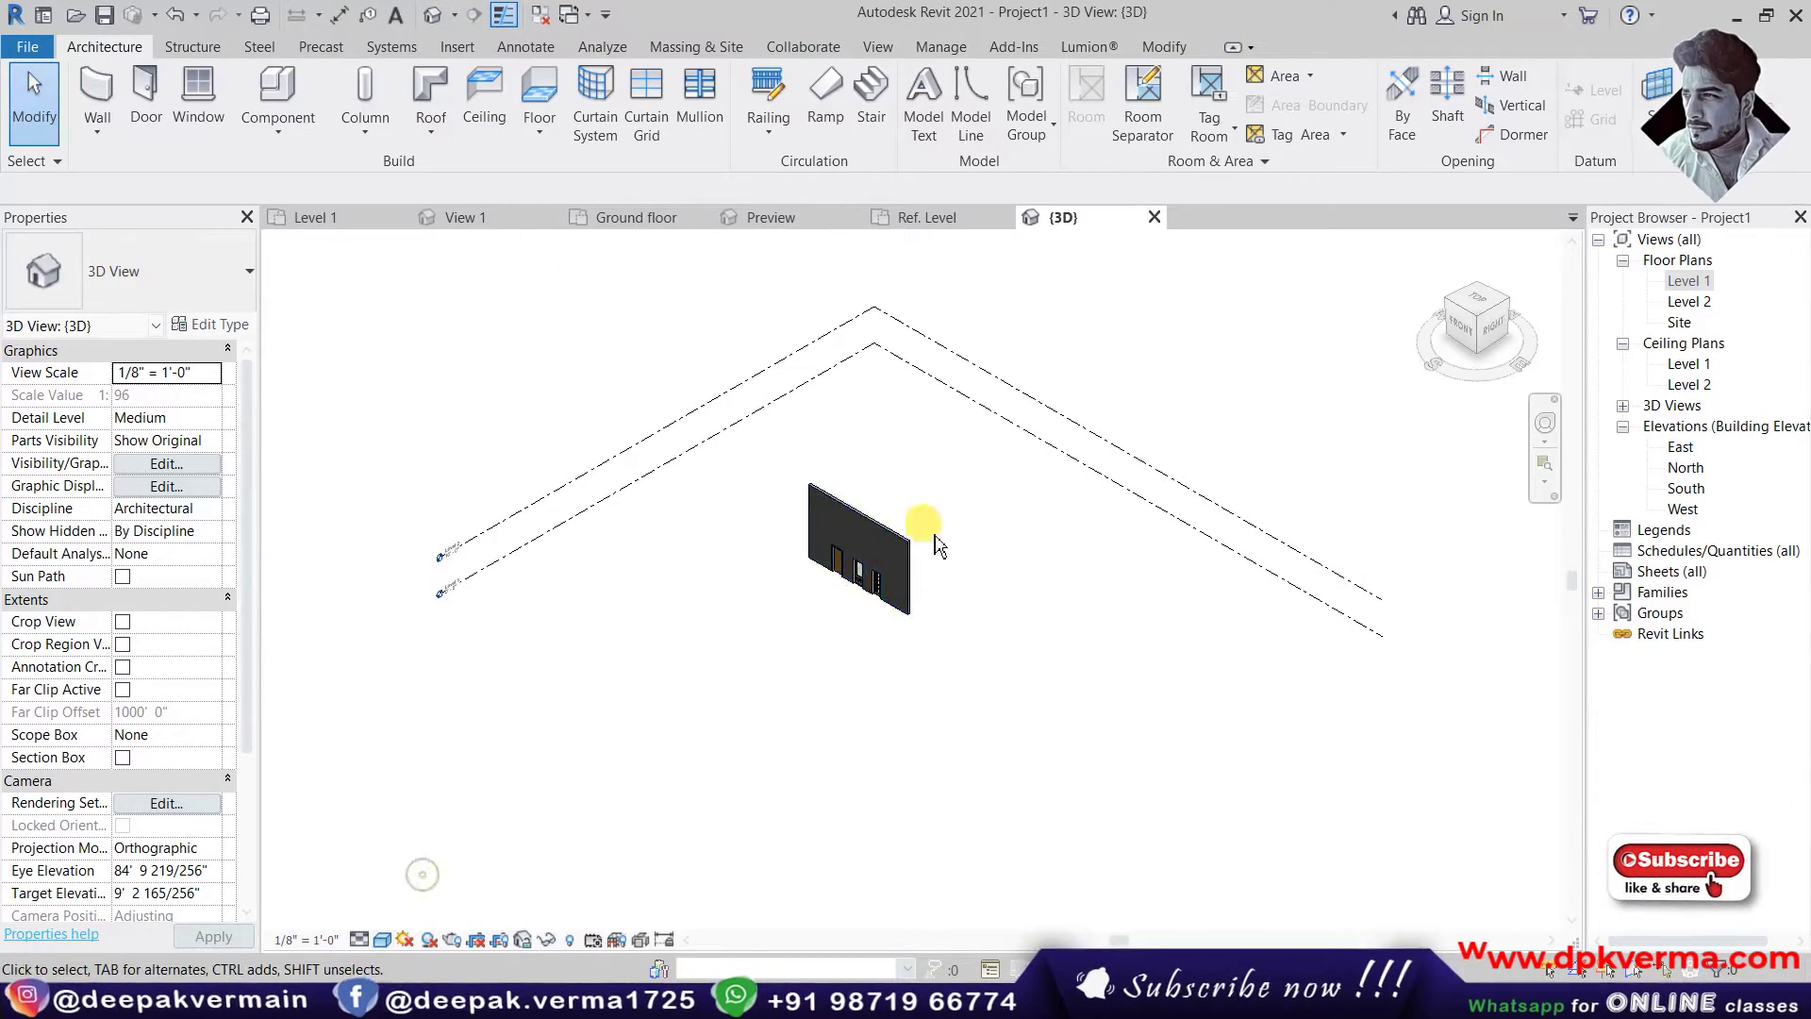
scroll(925, 528, up, 4)
- Orbit to a near-front view of the wall, then return to the Level 1 plan
click(807, 477)
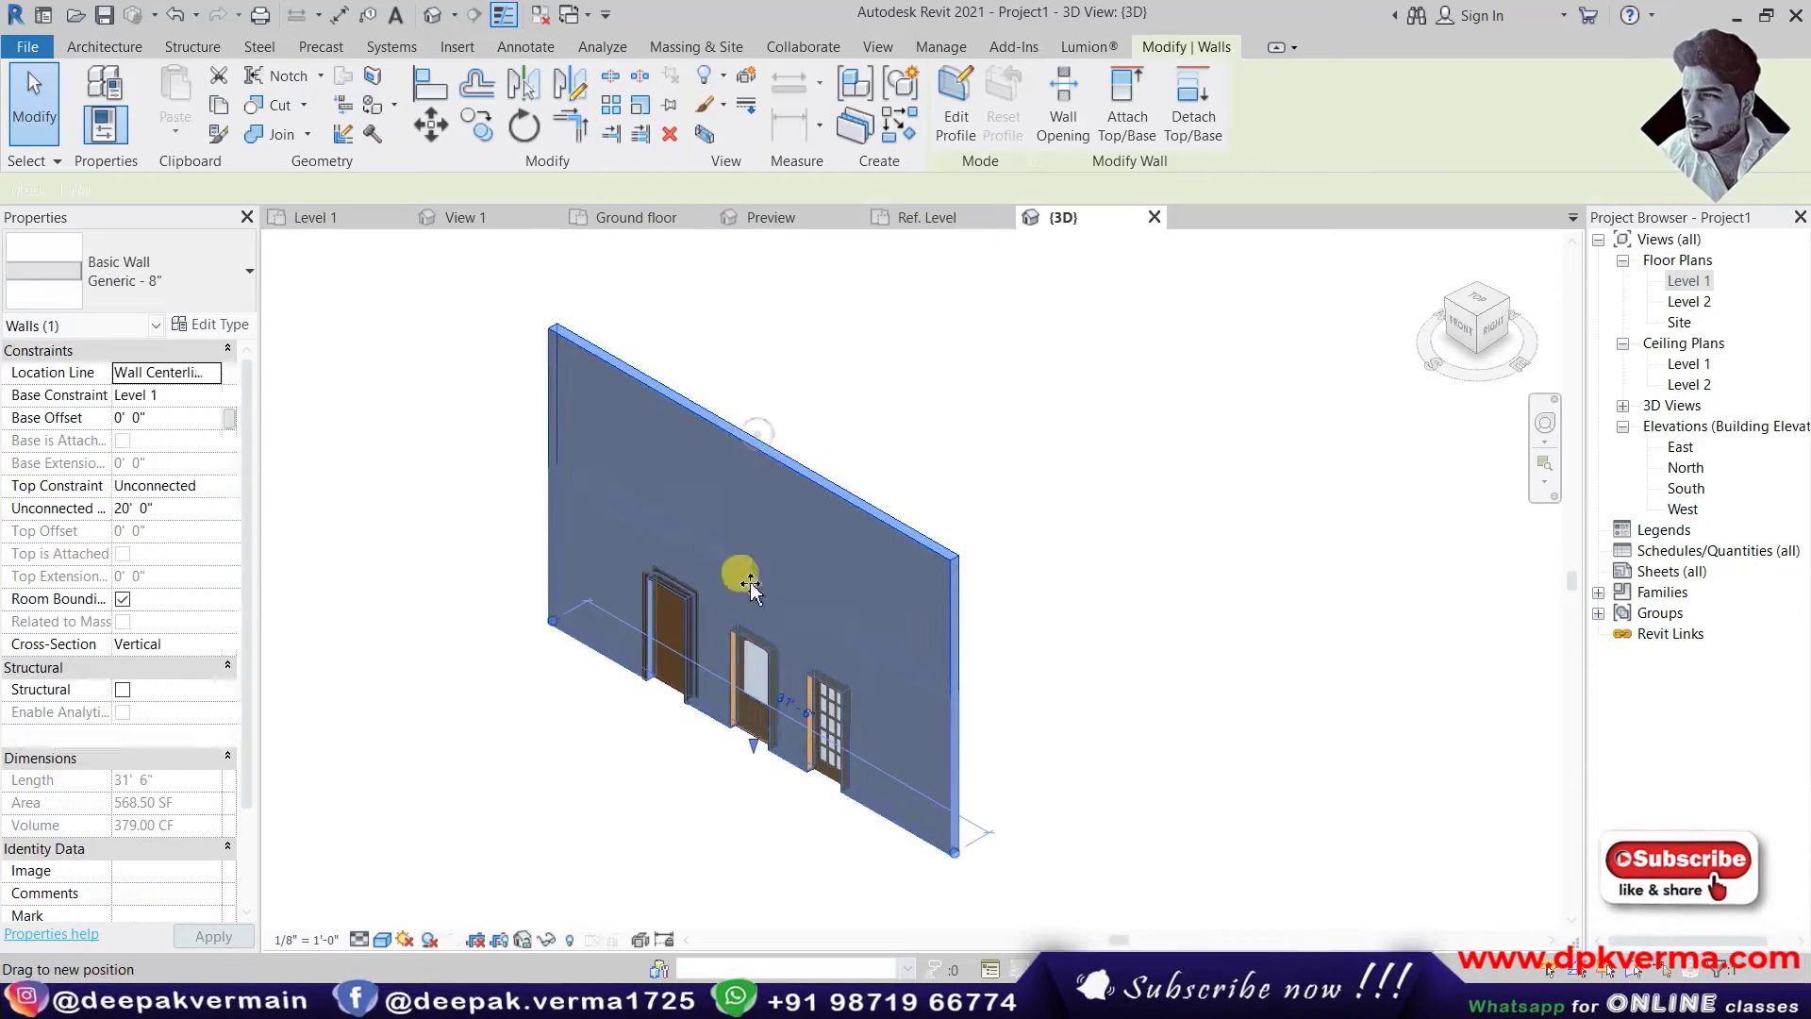
click(1038, 613)
mouse_move(1084, 635)
shift+middle_down()
mouse_move(1007, 672)
mouse_move(1057, 651)
shift+middle_up()
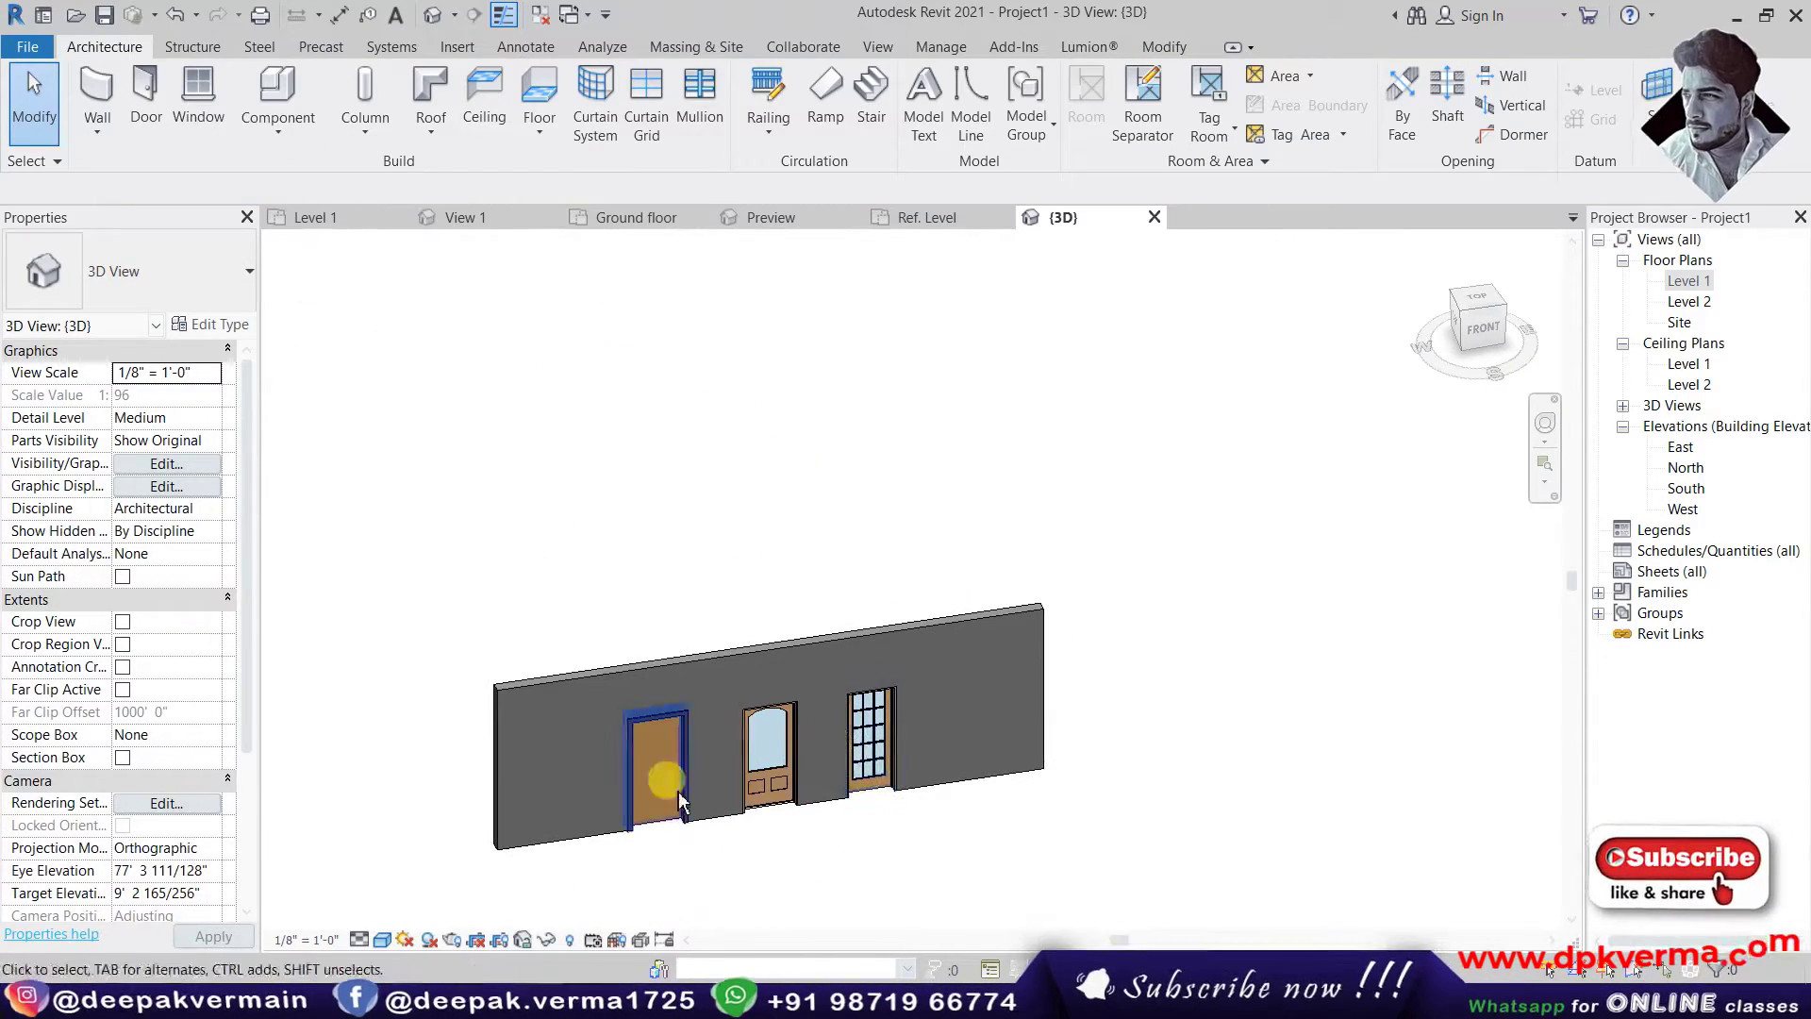
double_click(1688, 281)
middle_drag(971, 477, 903, 552)
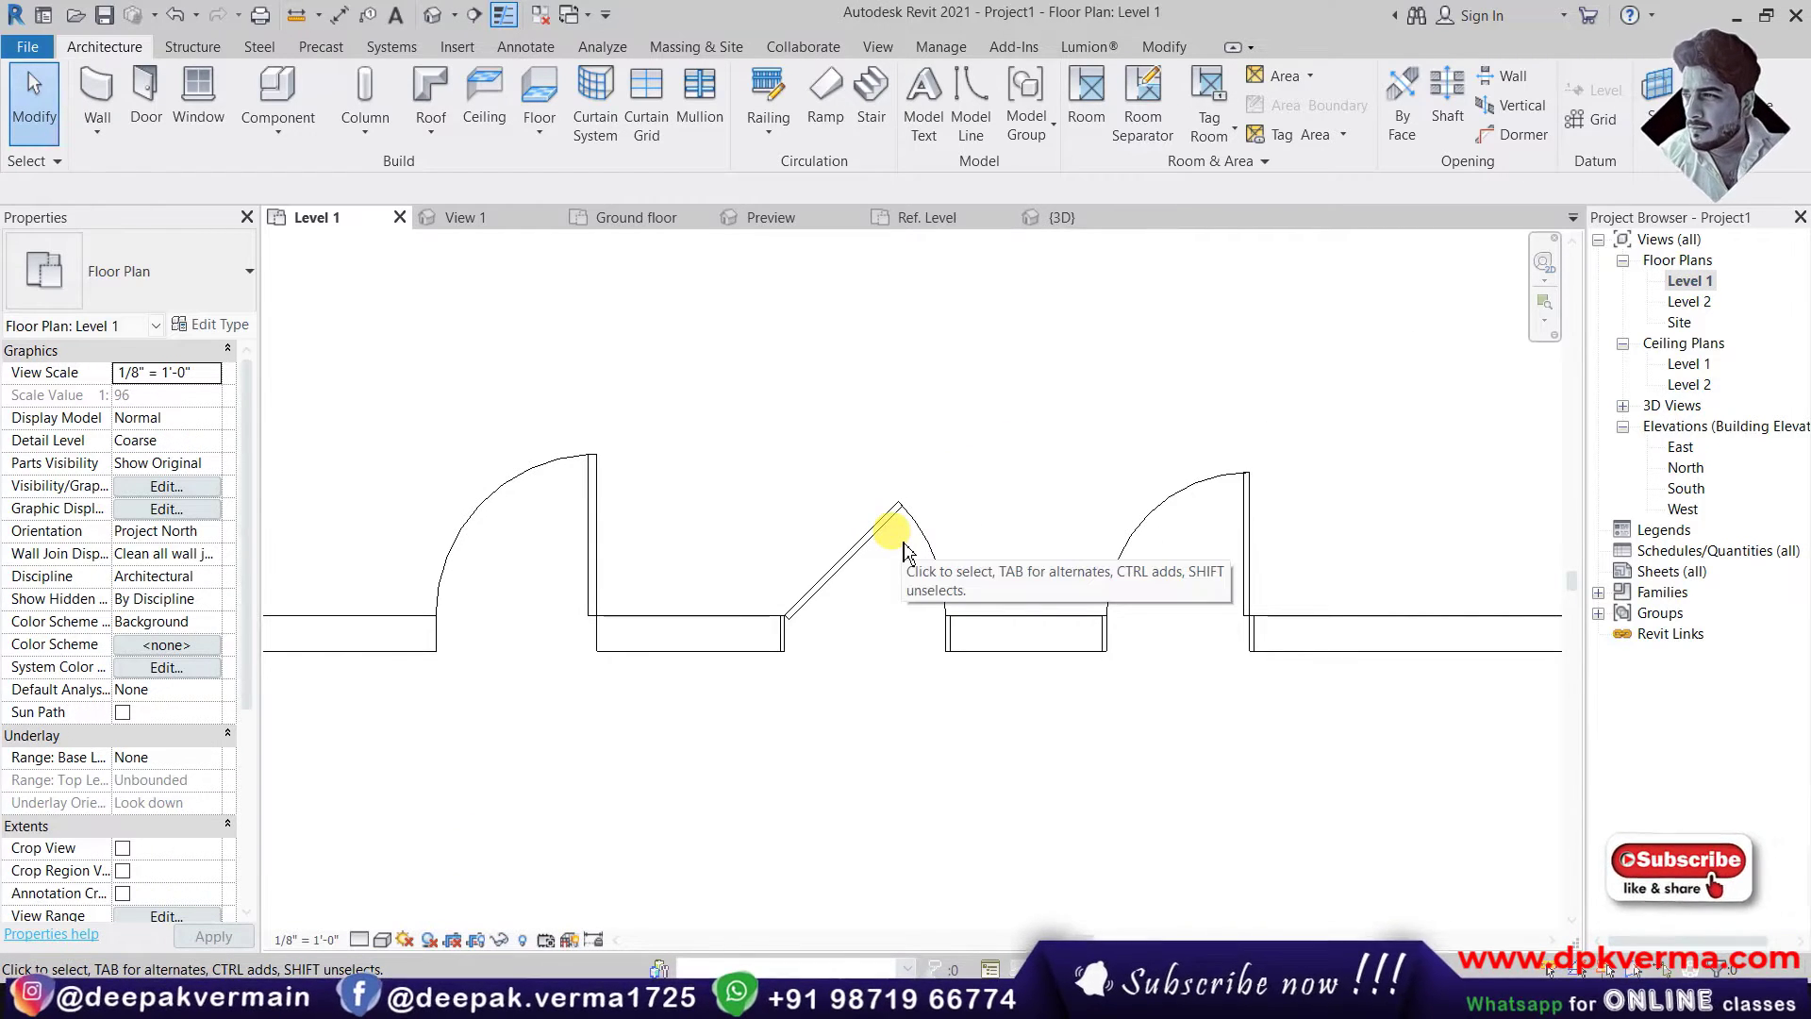
- Set the middle door's Swing Angle back to 90°
click(883, 533)
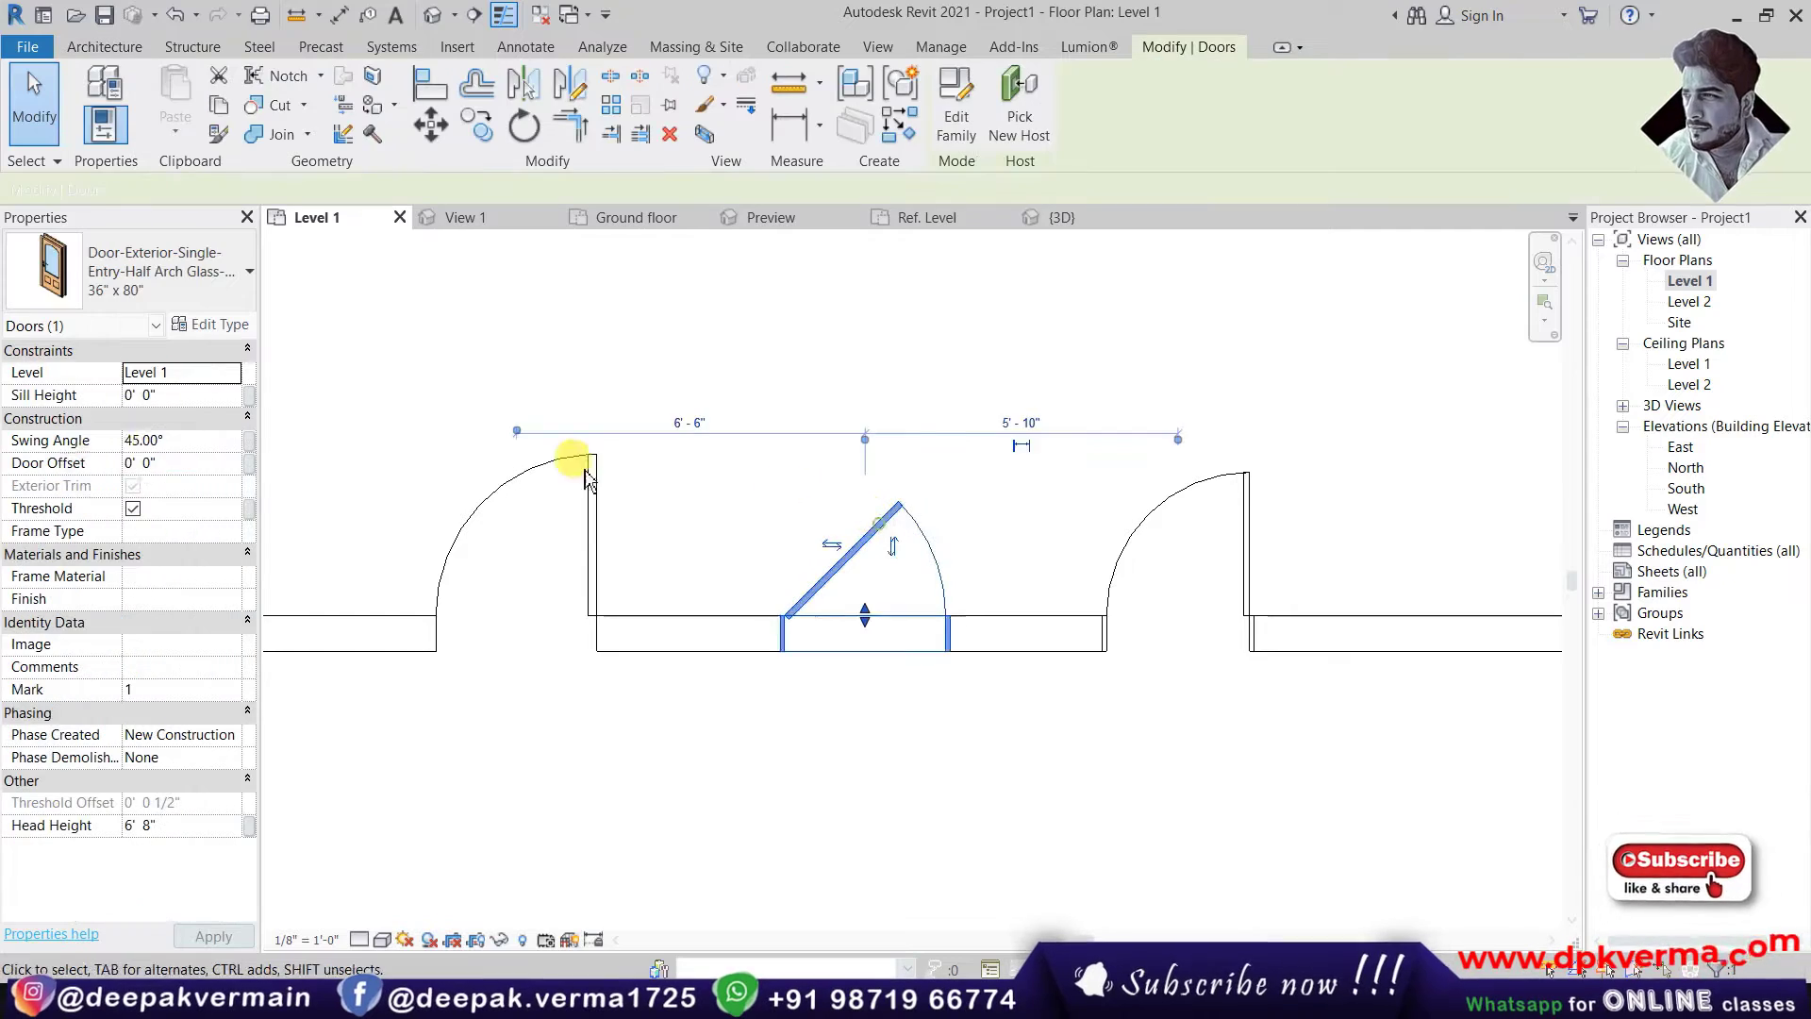
click(204, 444)
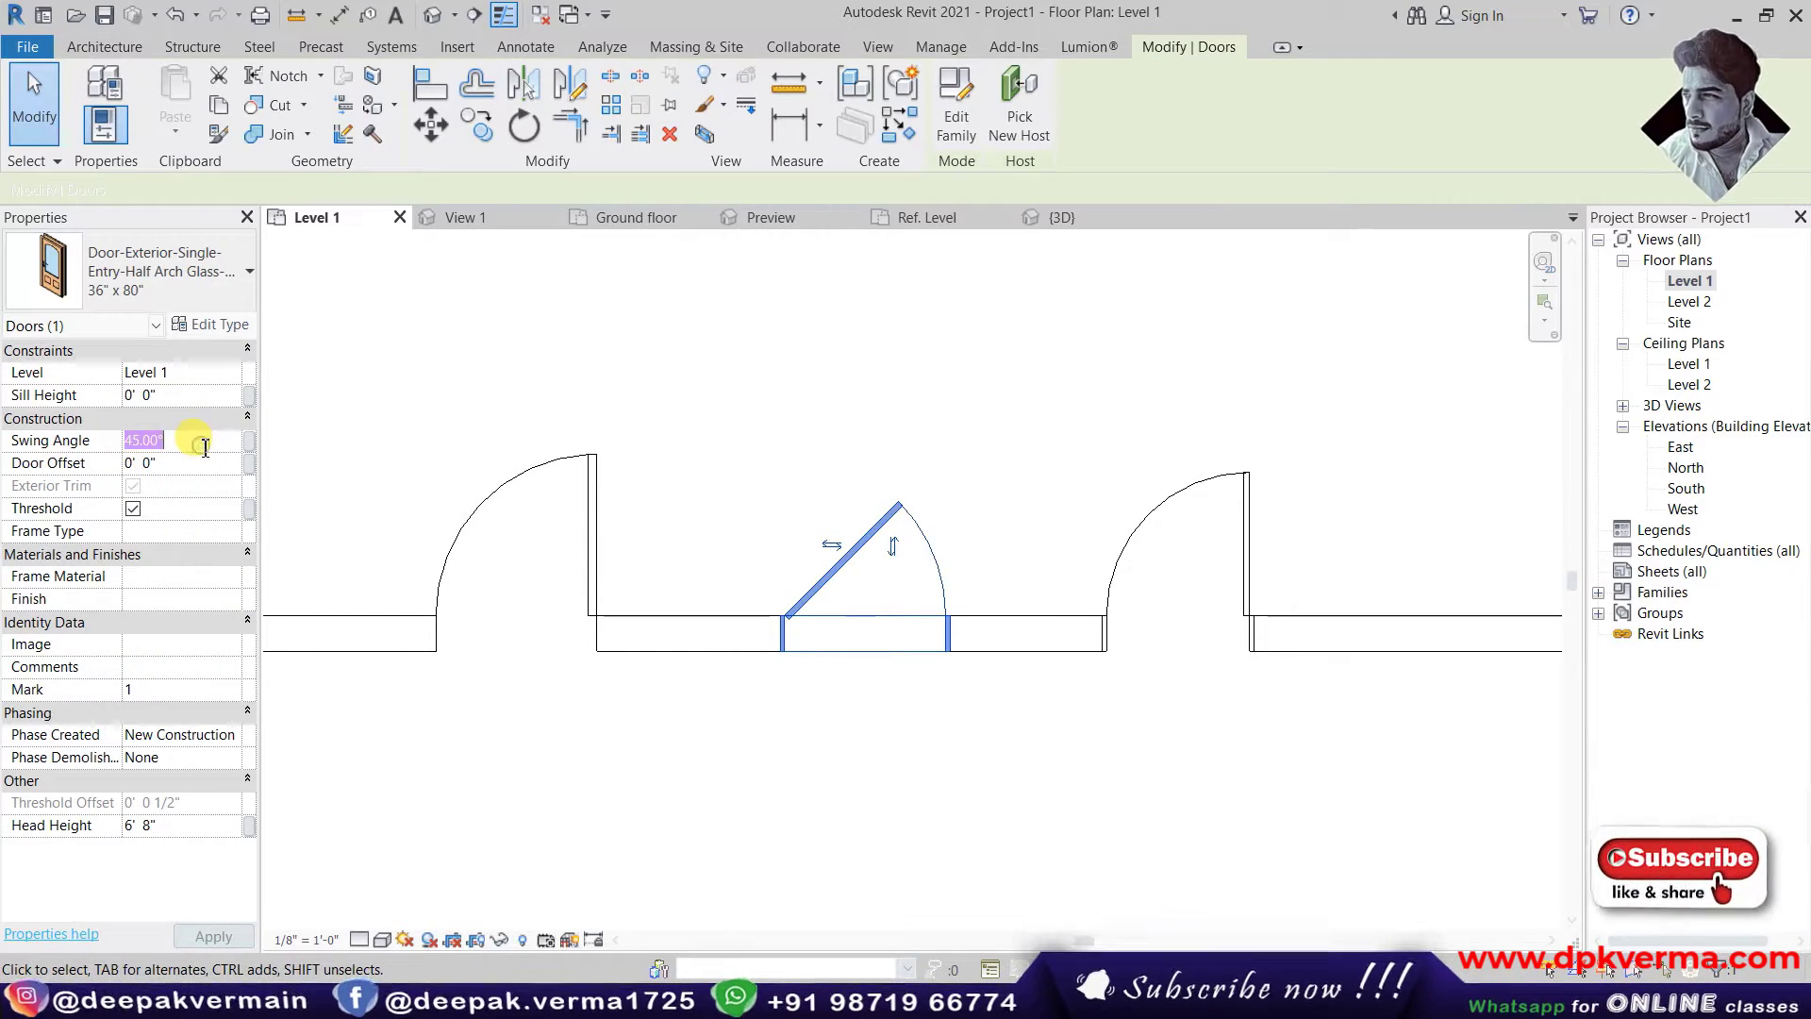
click(667, 378)
scroll(670, 392, up, 2)
- Check the Single-Flush and Half Arch Glass doors, then start placing a new door
click(589, 482)
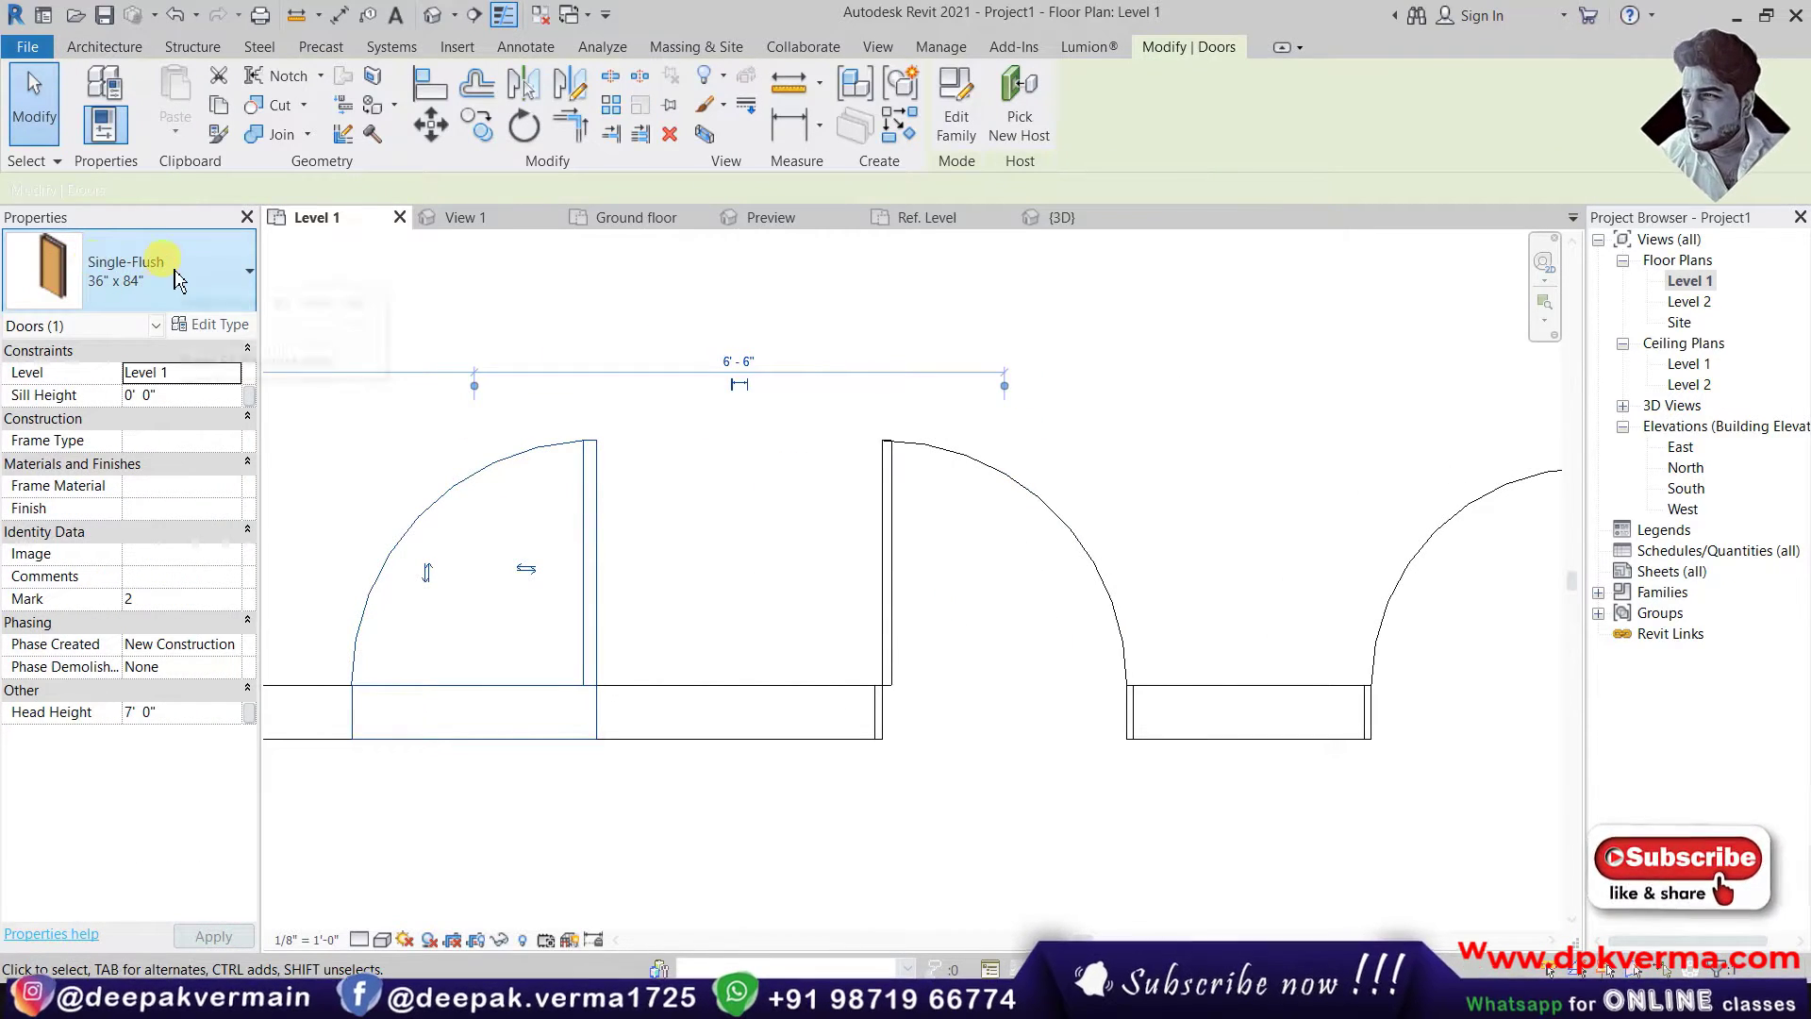
click(884, 528)
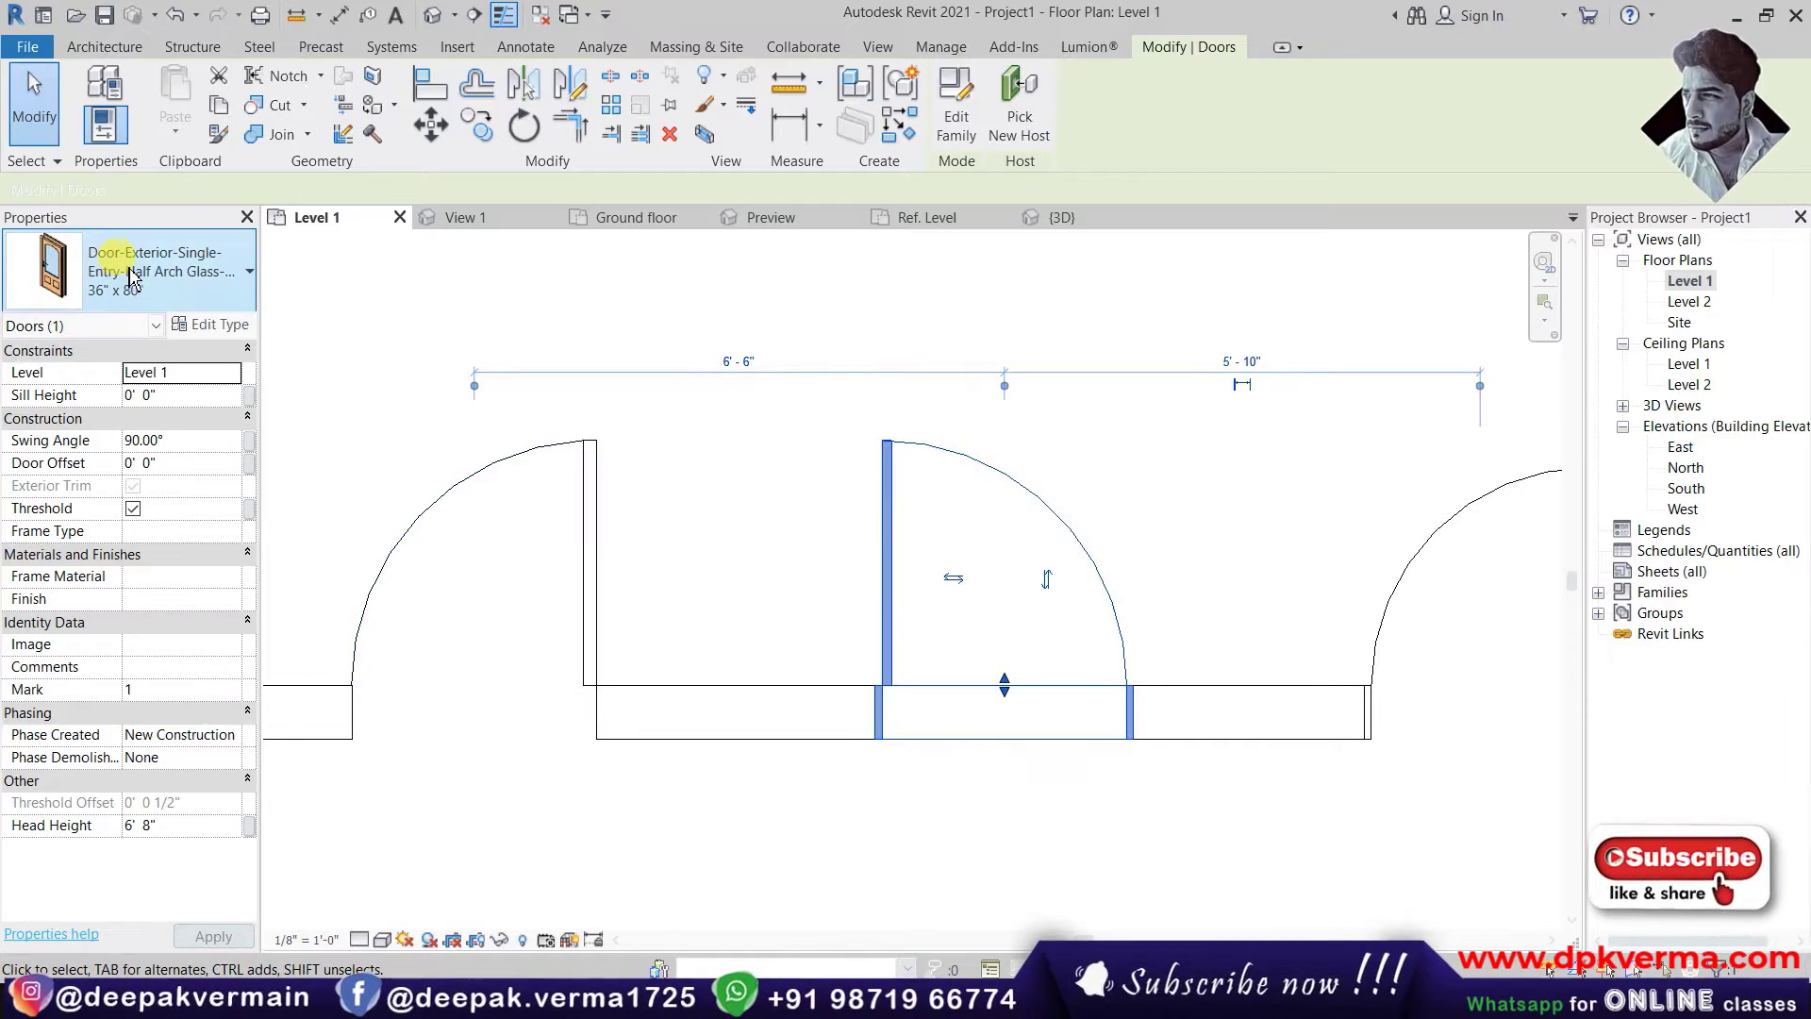
click(341, 267)
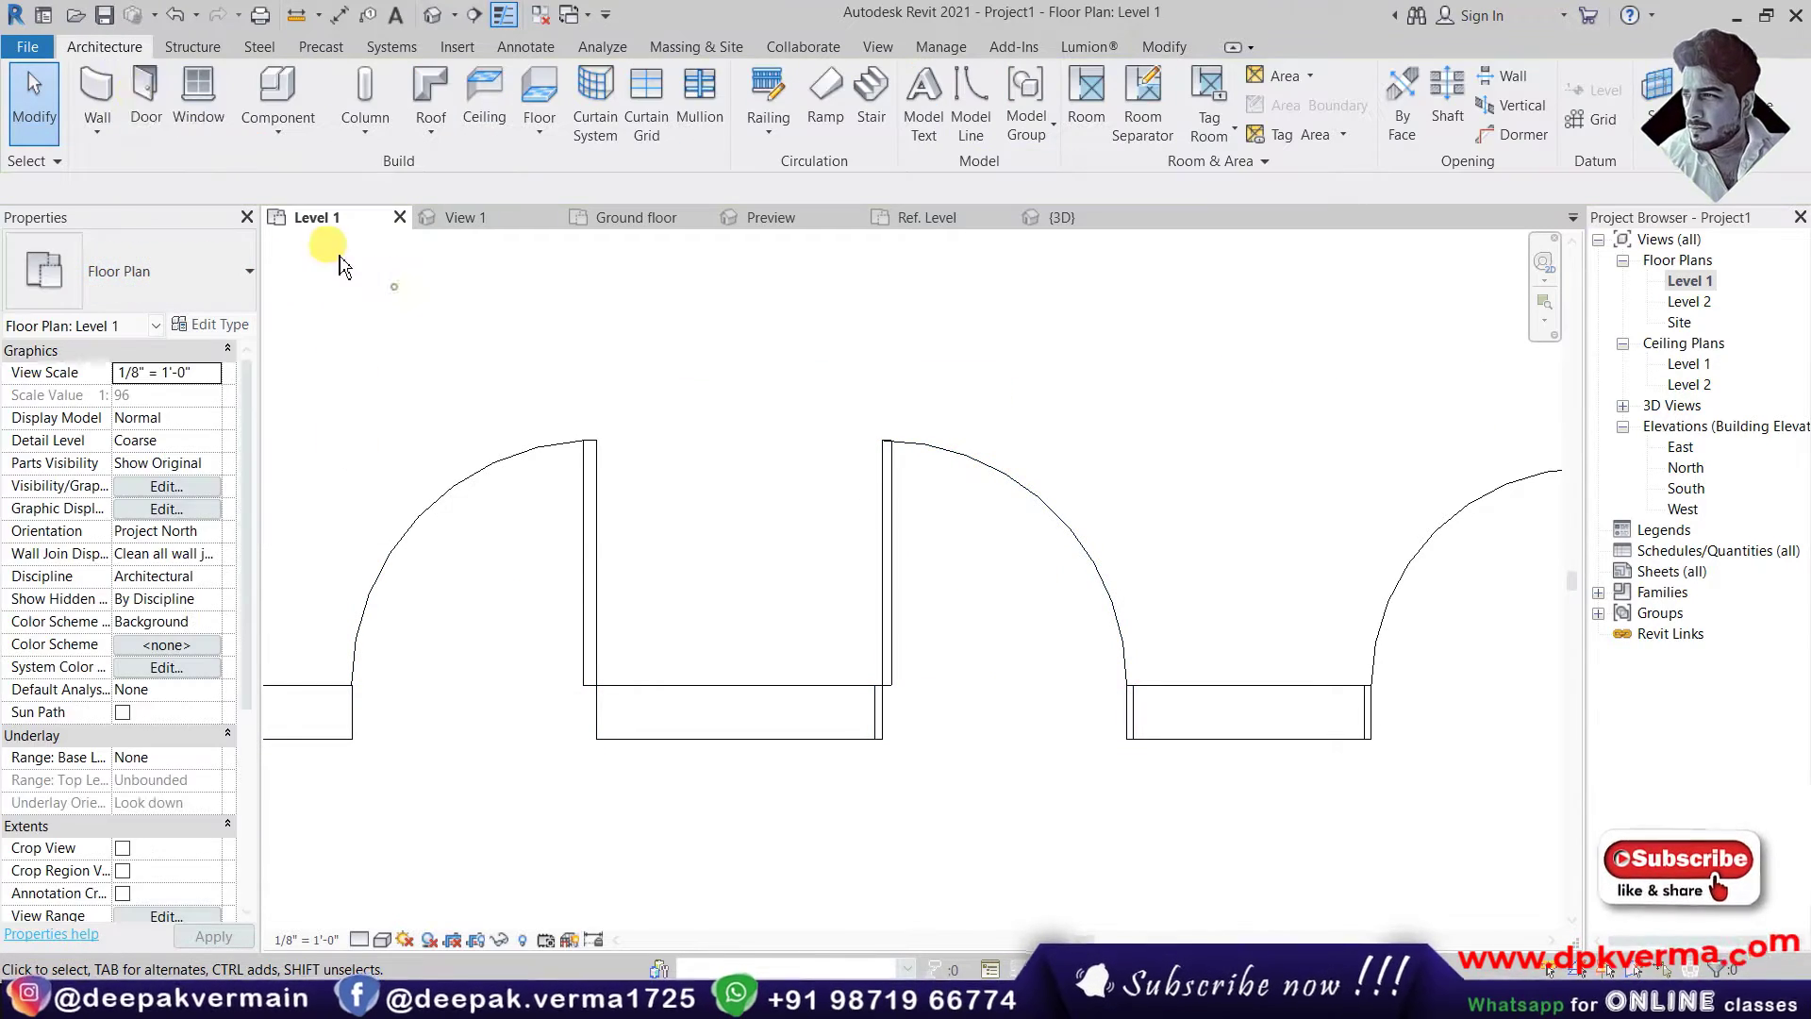
click(146, 94)
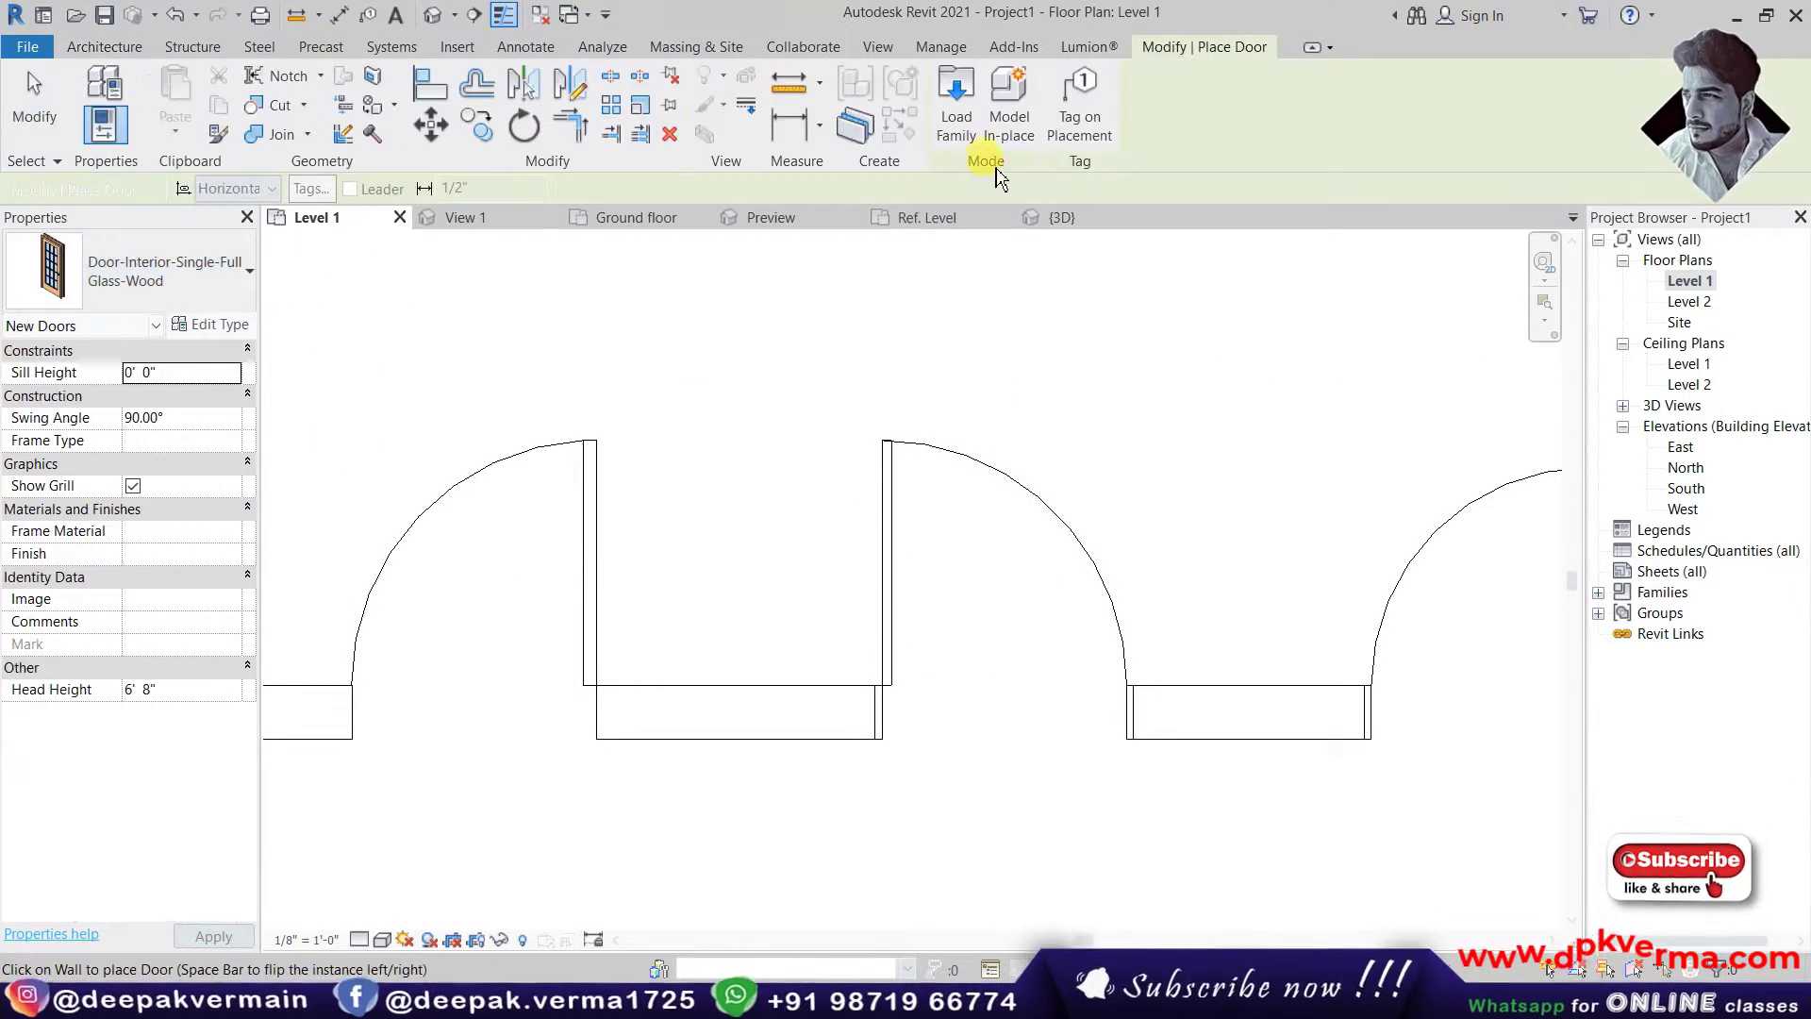
- Load the Door-Exterior-Single-Entry-Half Flat Glass-Wood_Clad family and confirm its type
click(955, 104)
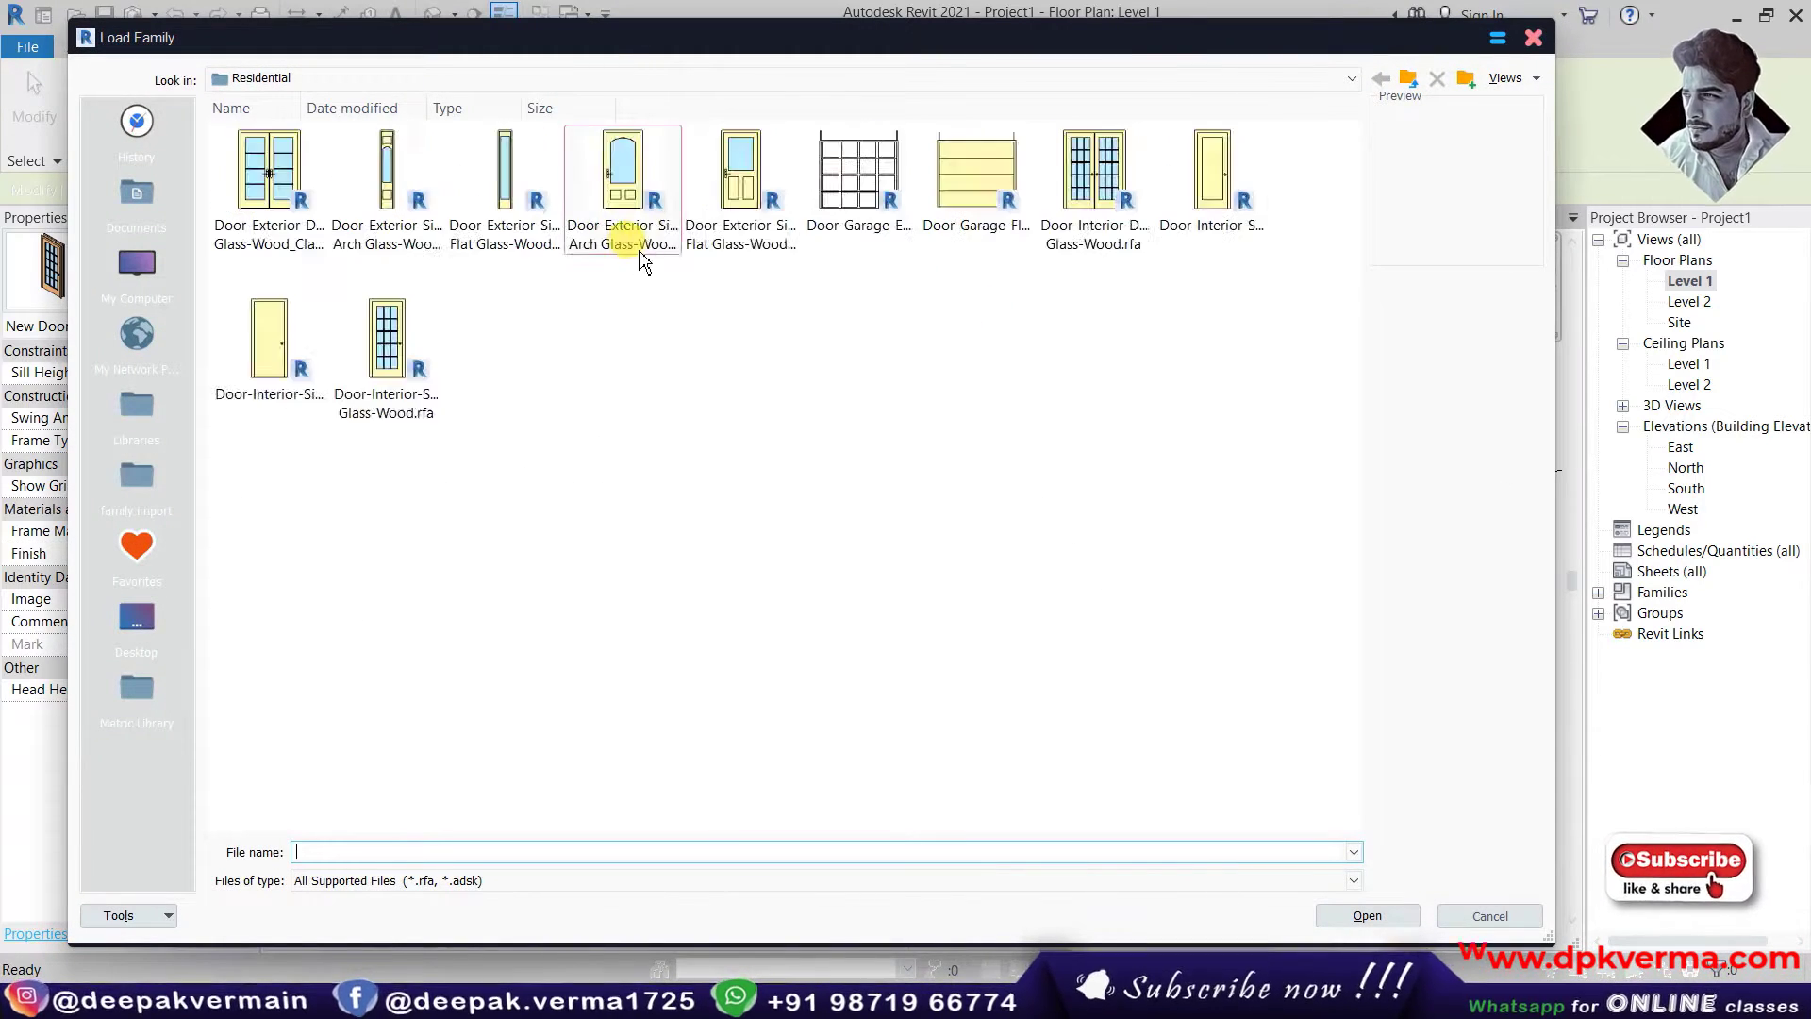
ctrl+scroll(639, 259, up, 2)
click(903, 219)
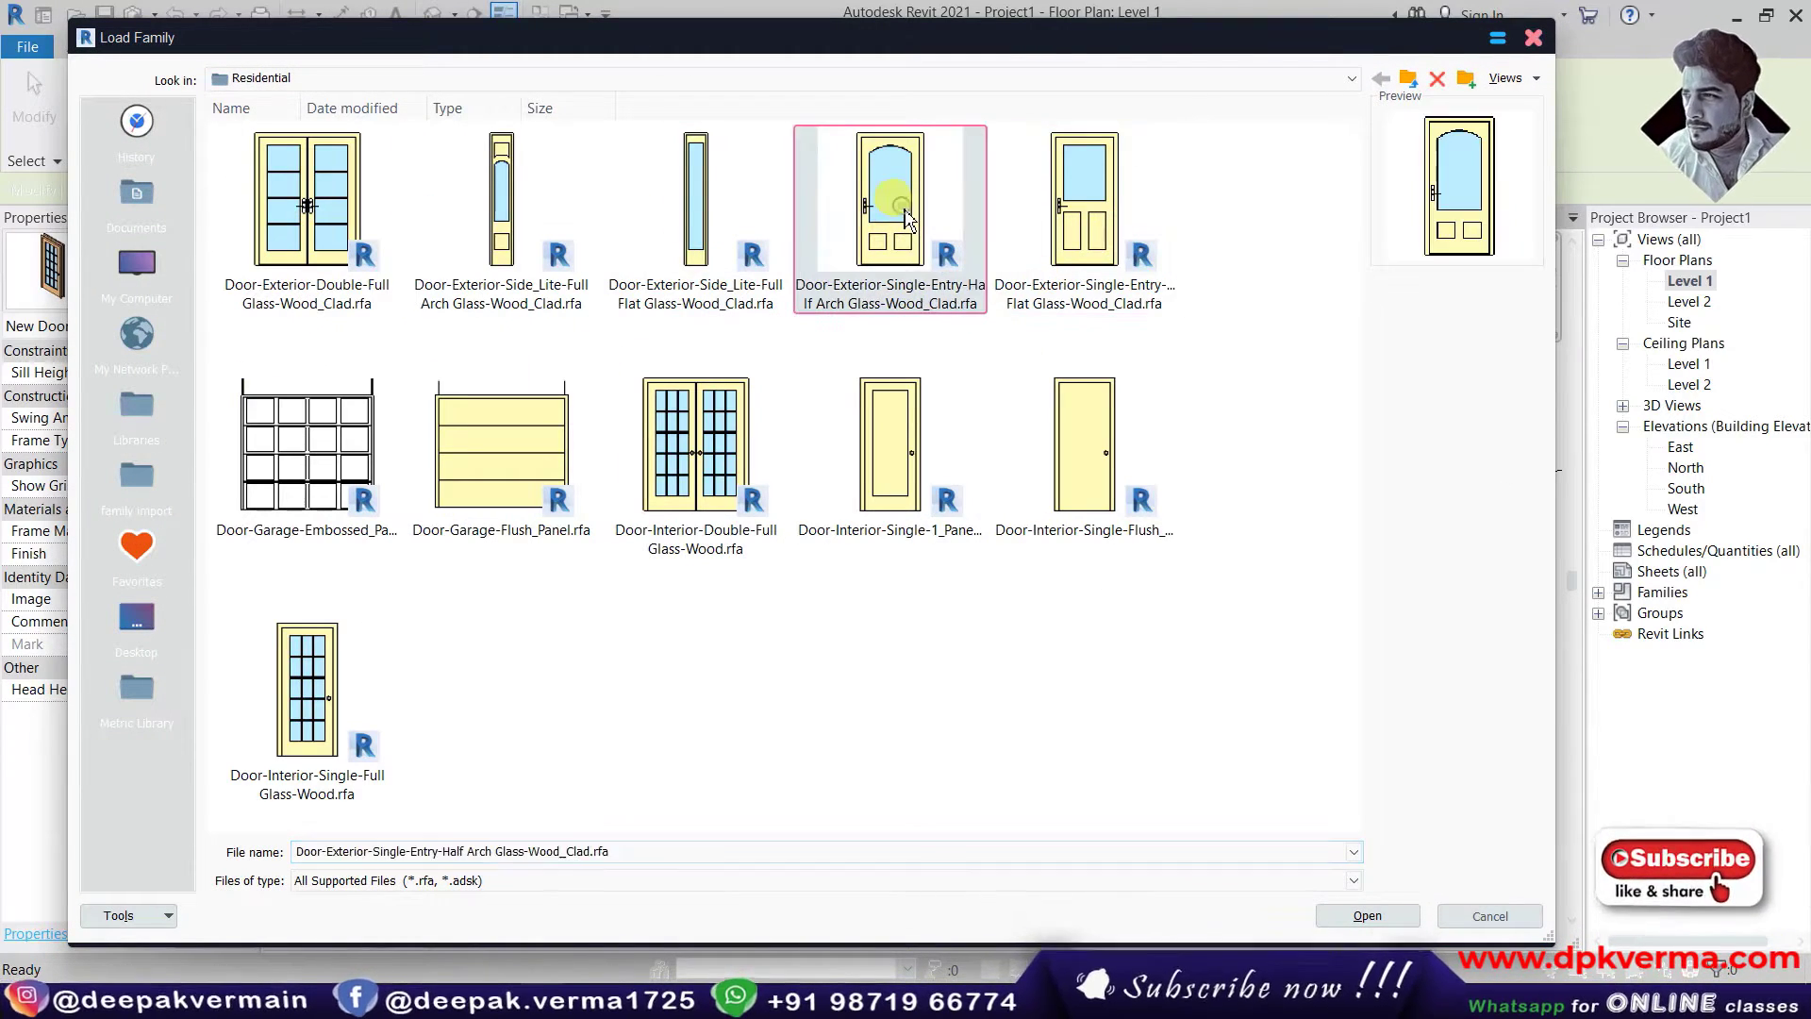
click(300, 698)
click(1101, 237)
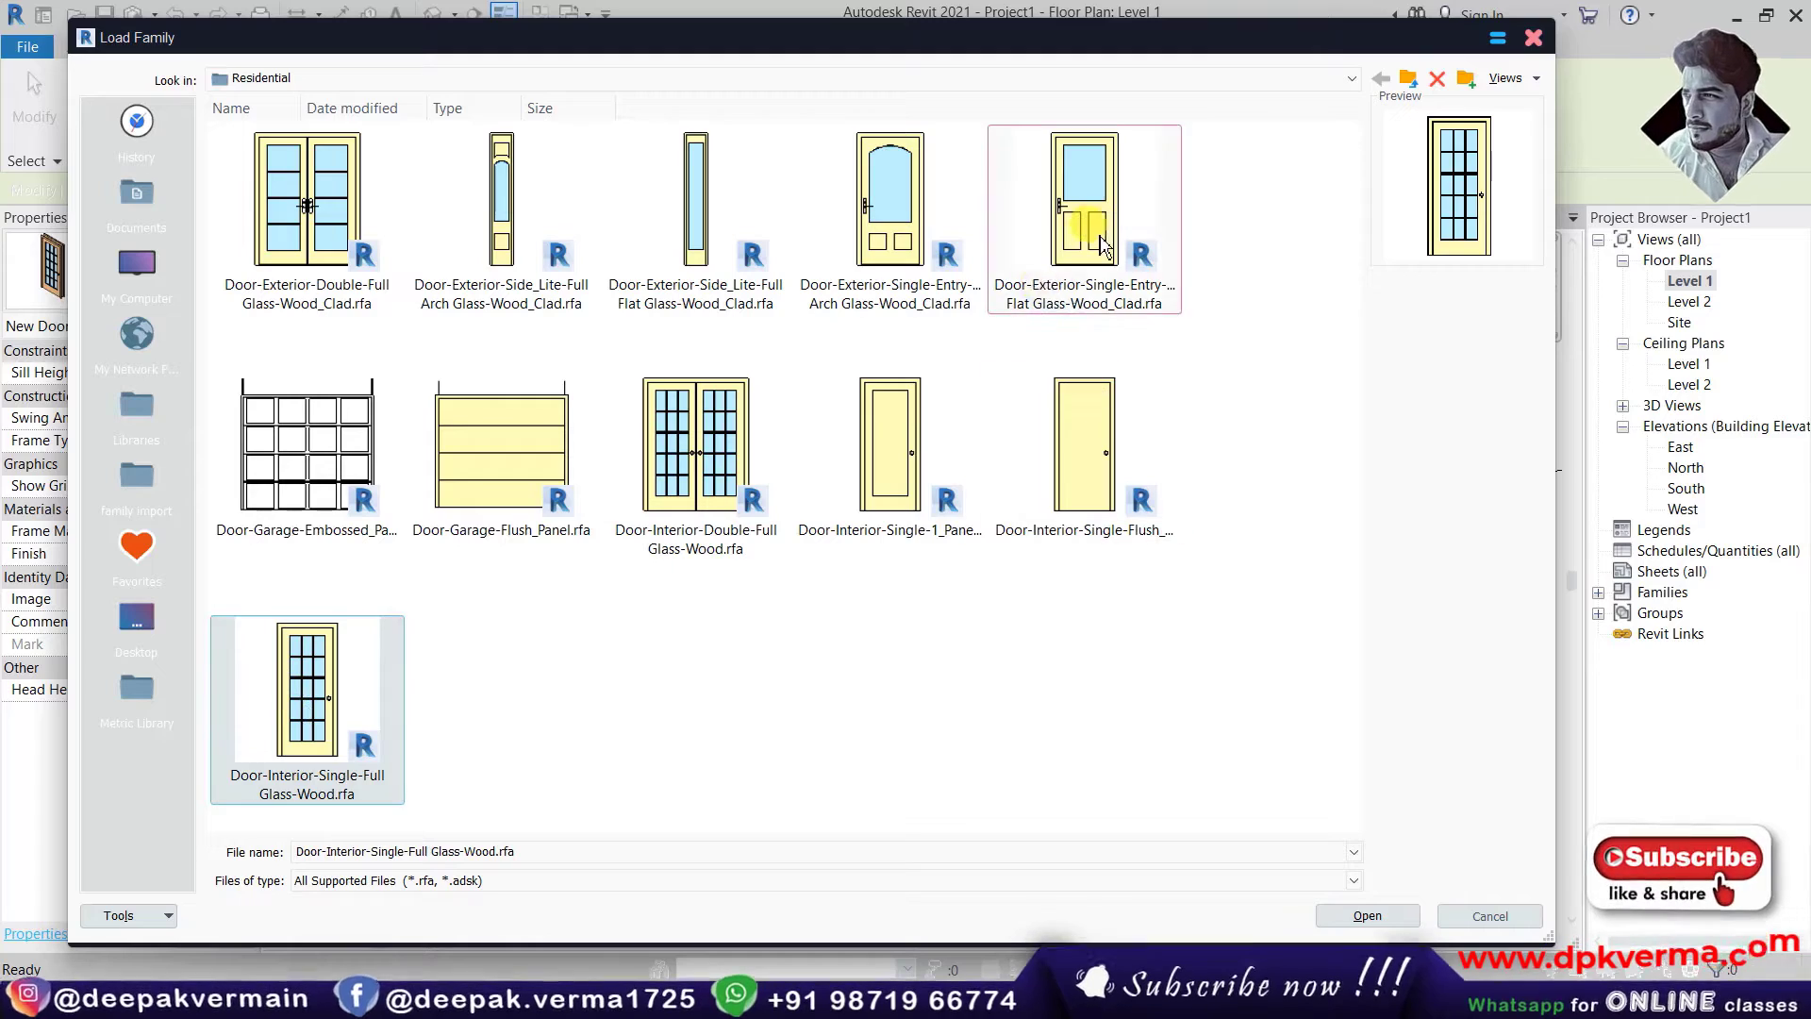
click(1392, 921)
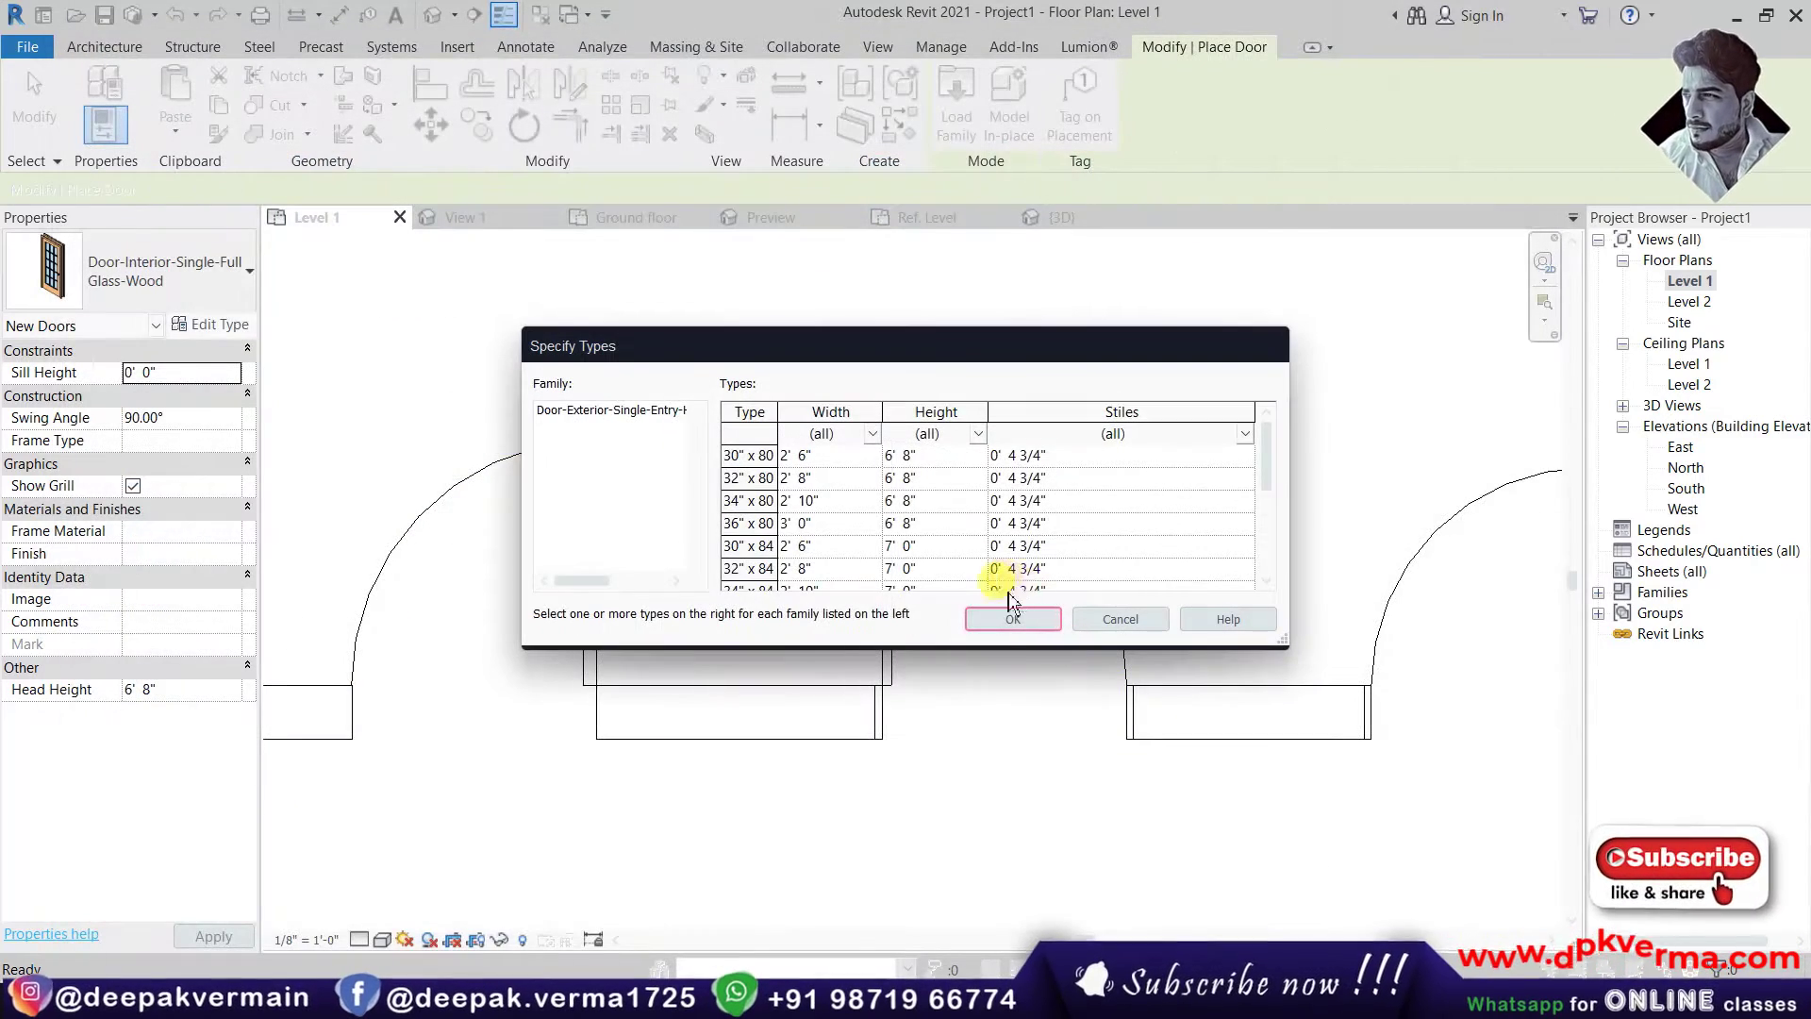
click(999, 618)
- Place the new 36" x 80" door as a fourth door in the wall
scroll(1037, 622, down, 2)
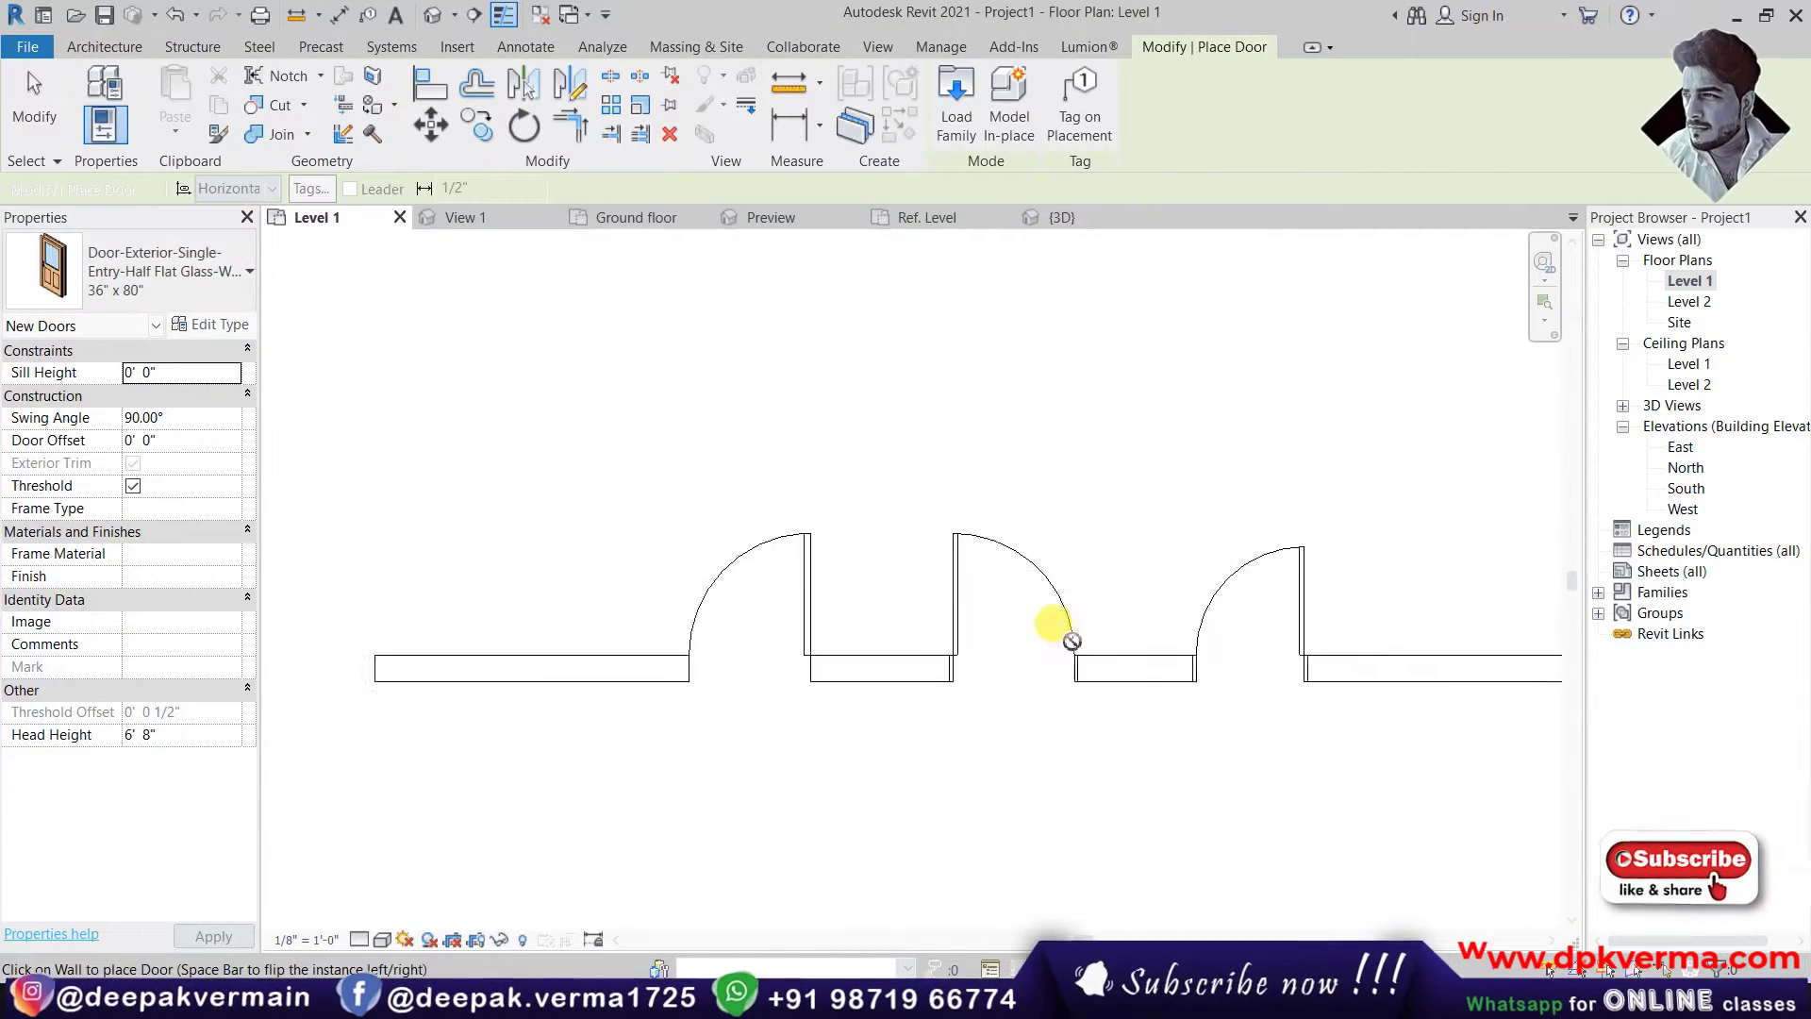
scroll(943, 632, down, 2)
click(1141, 664)
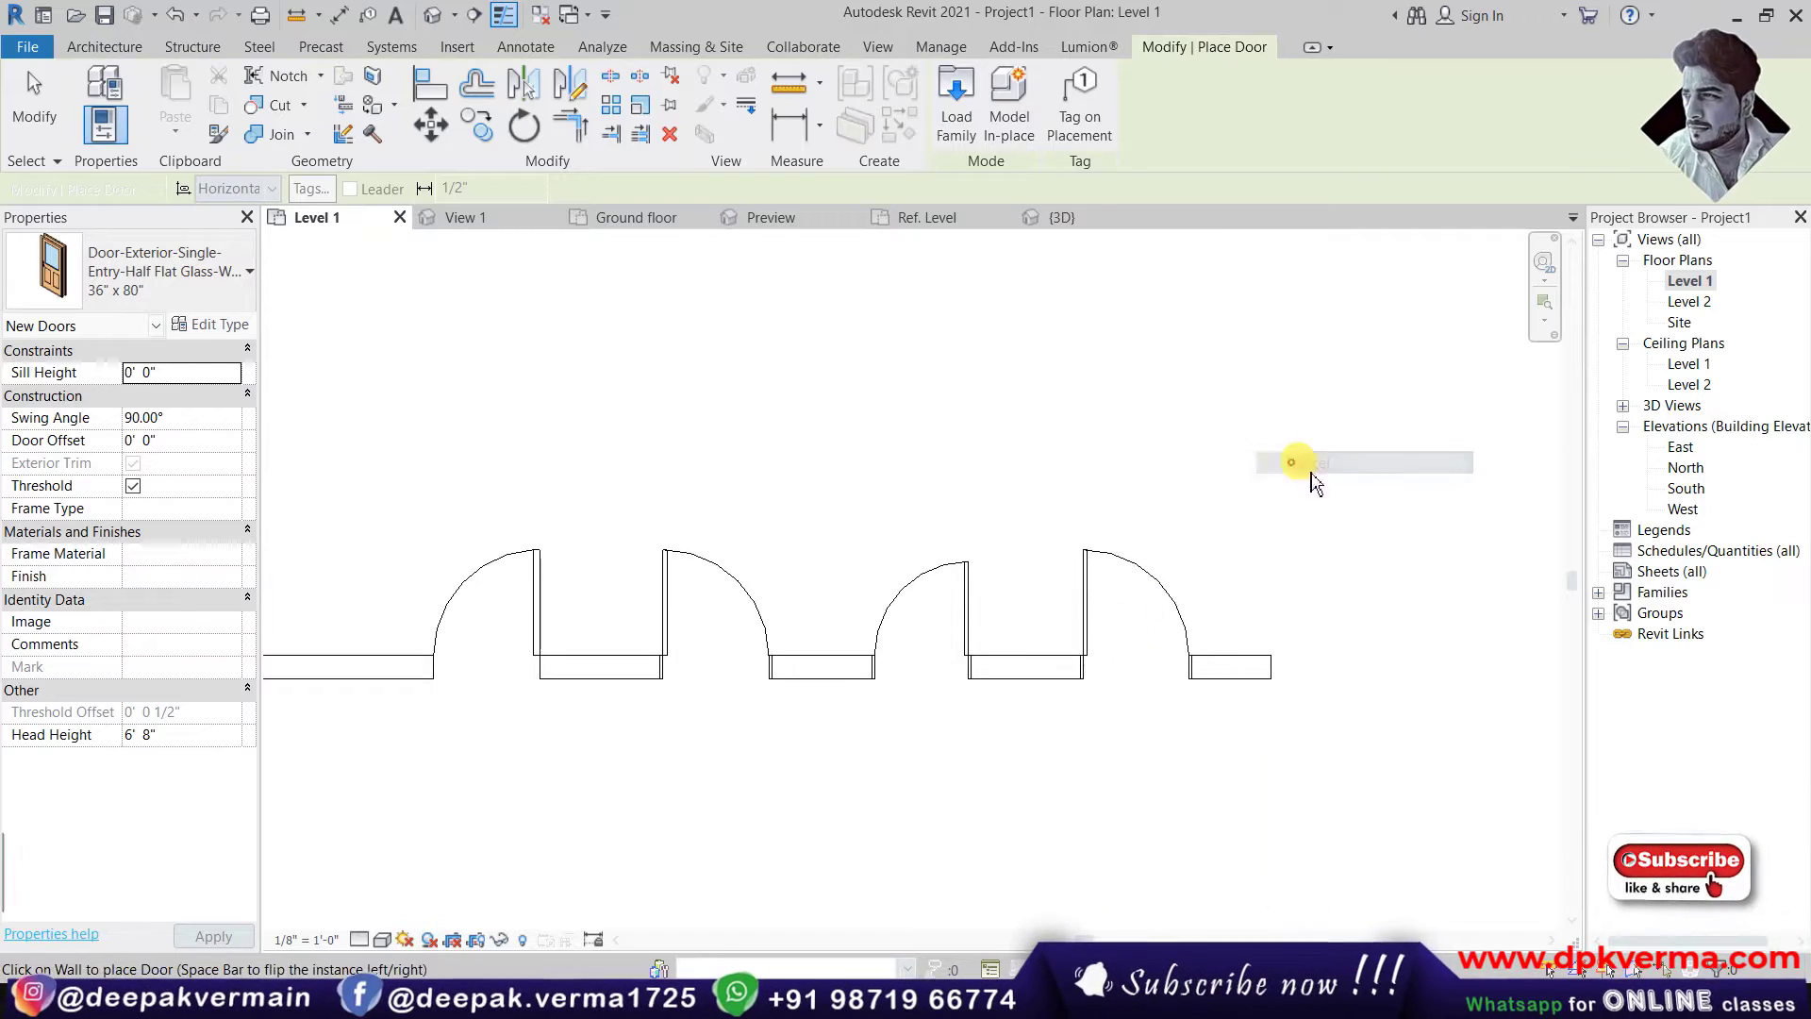
- Exit door placement, check the Single-Flush door, then select the Half Arch Glass door
key(Escape)
key(Escape)
scroll(1370, 443, up, 1)
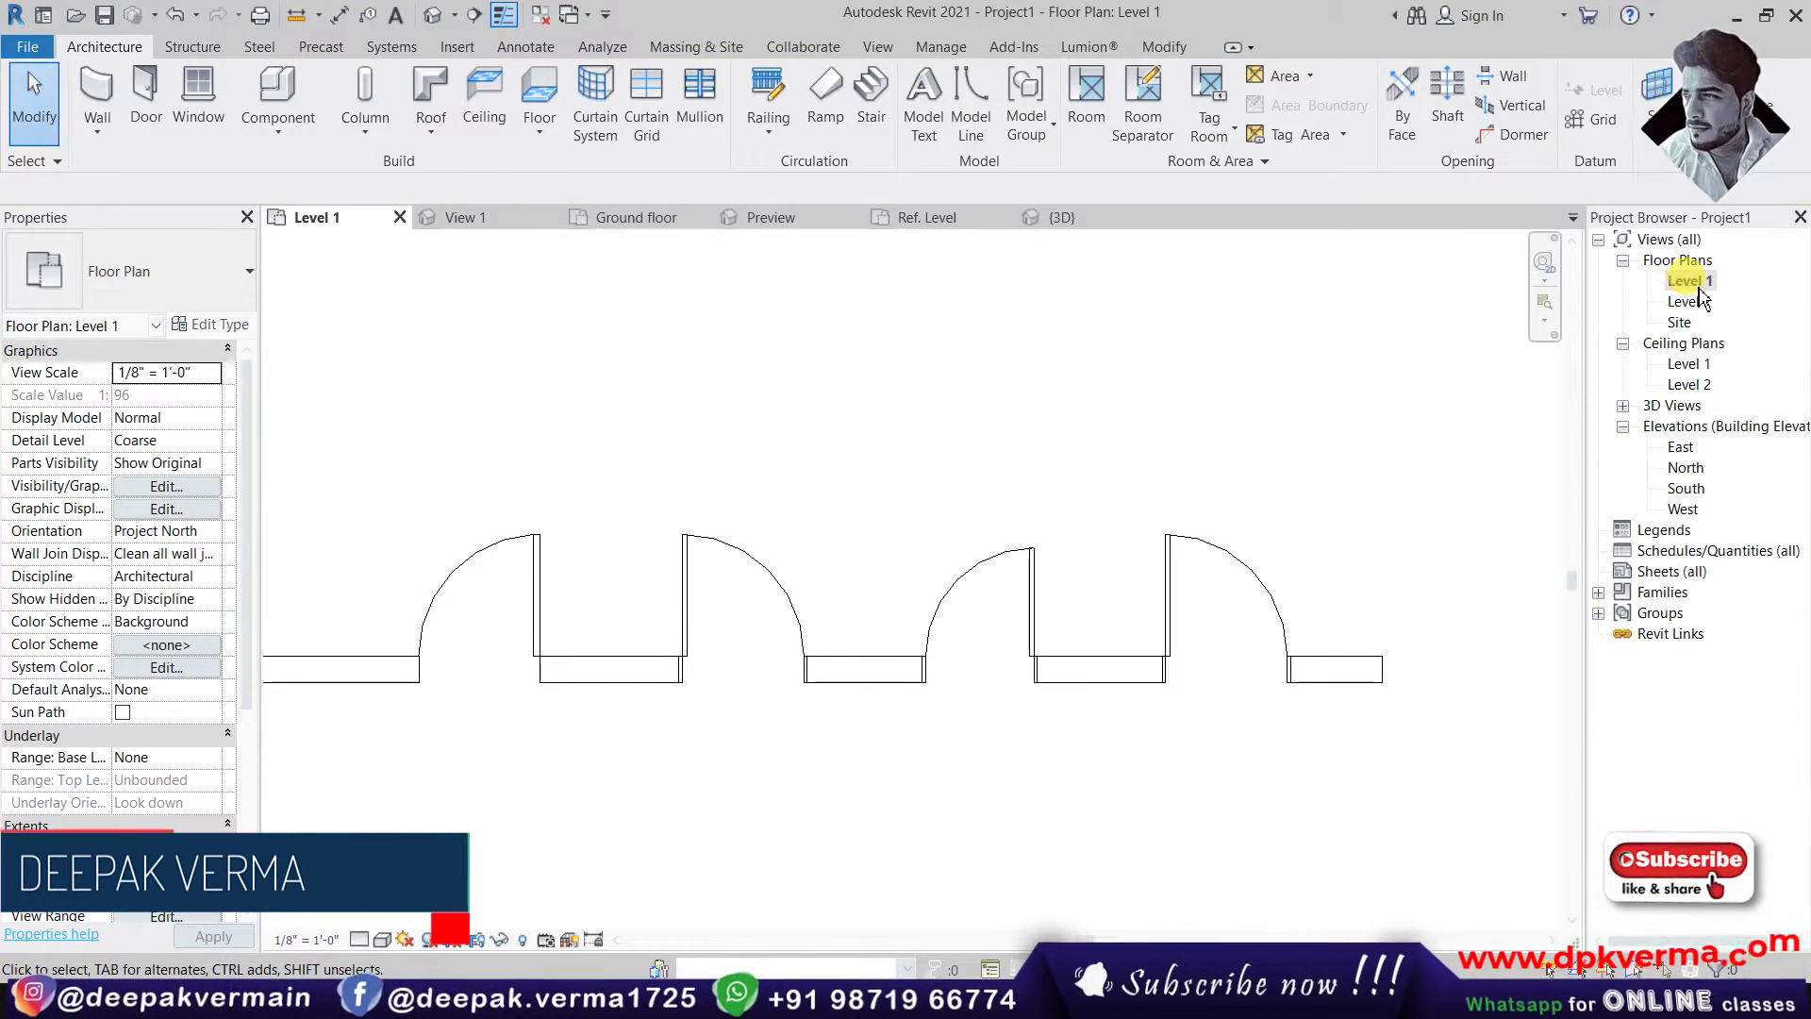
middle_drag(542, 656, 552, 609)
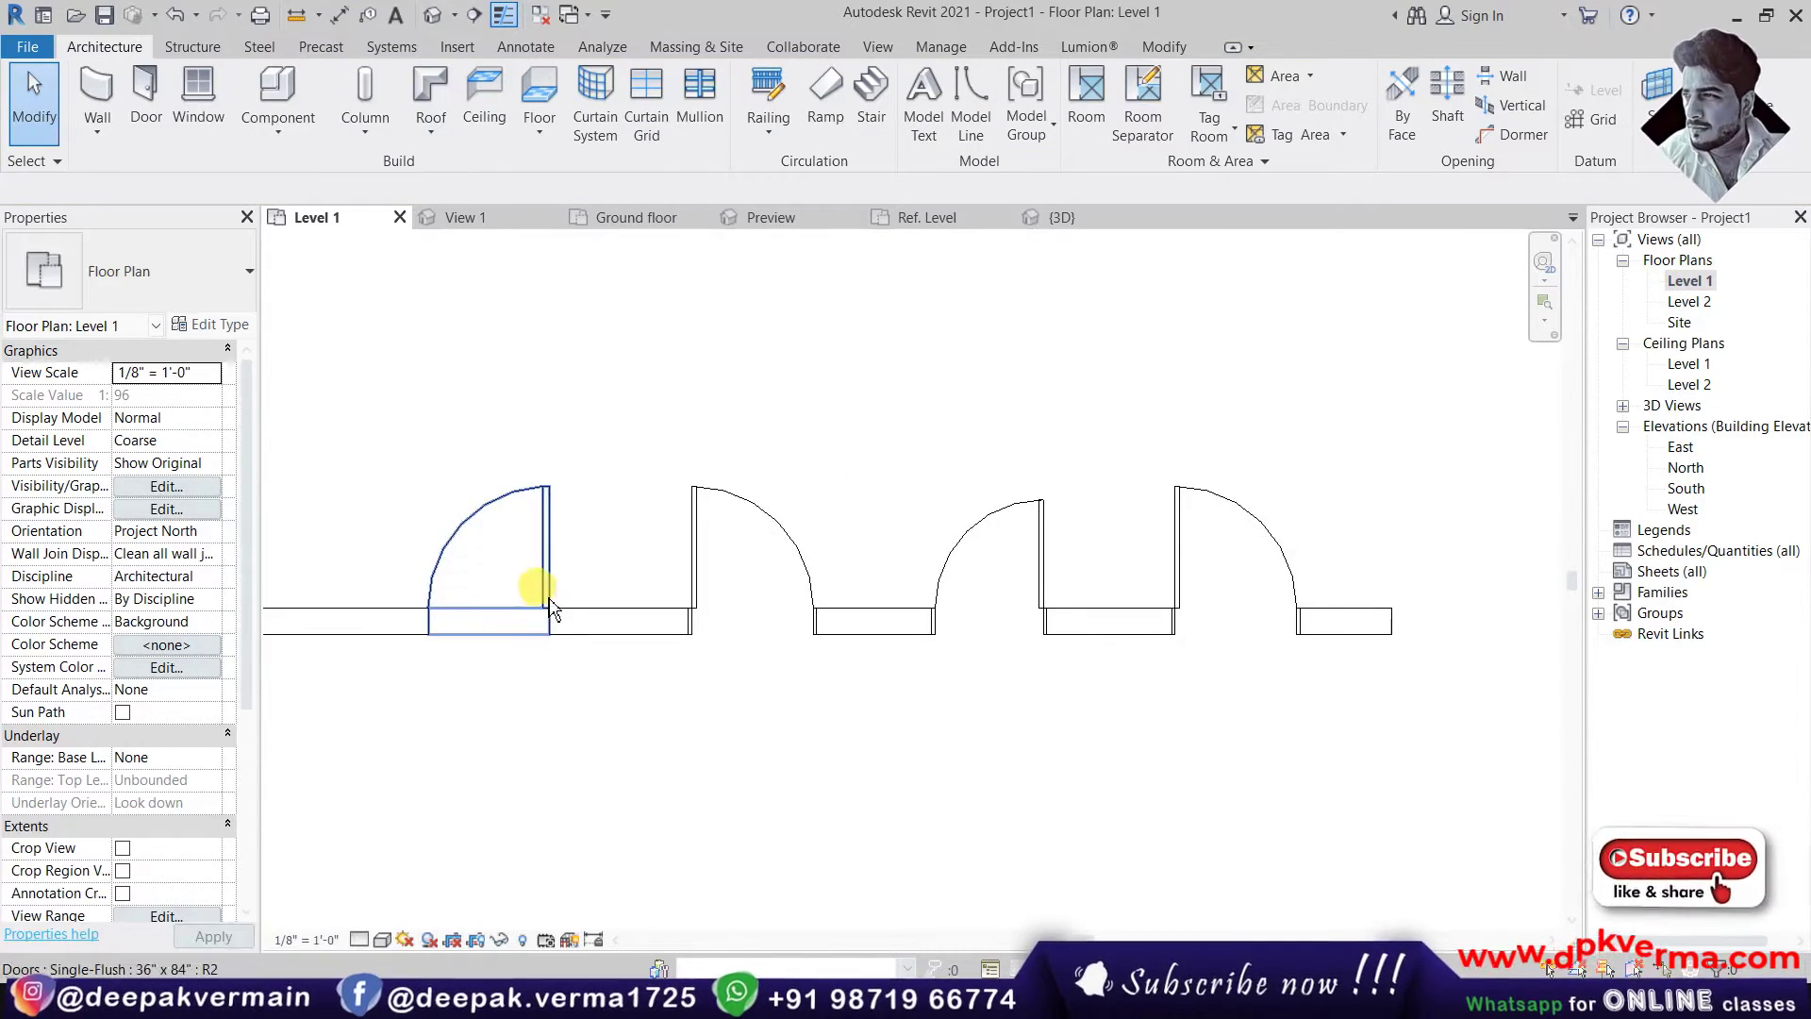
click(545, 549)
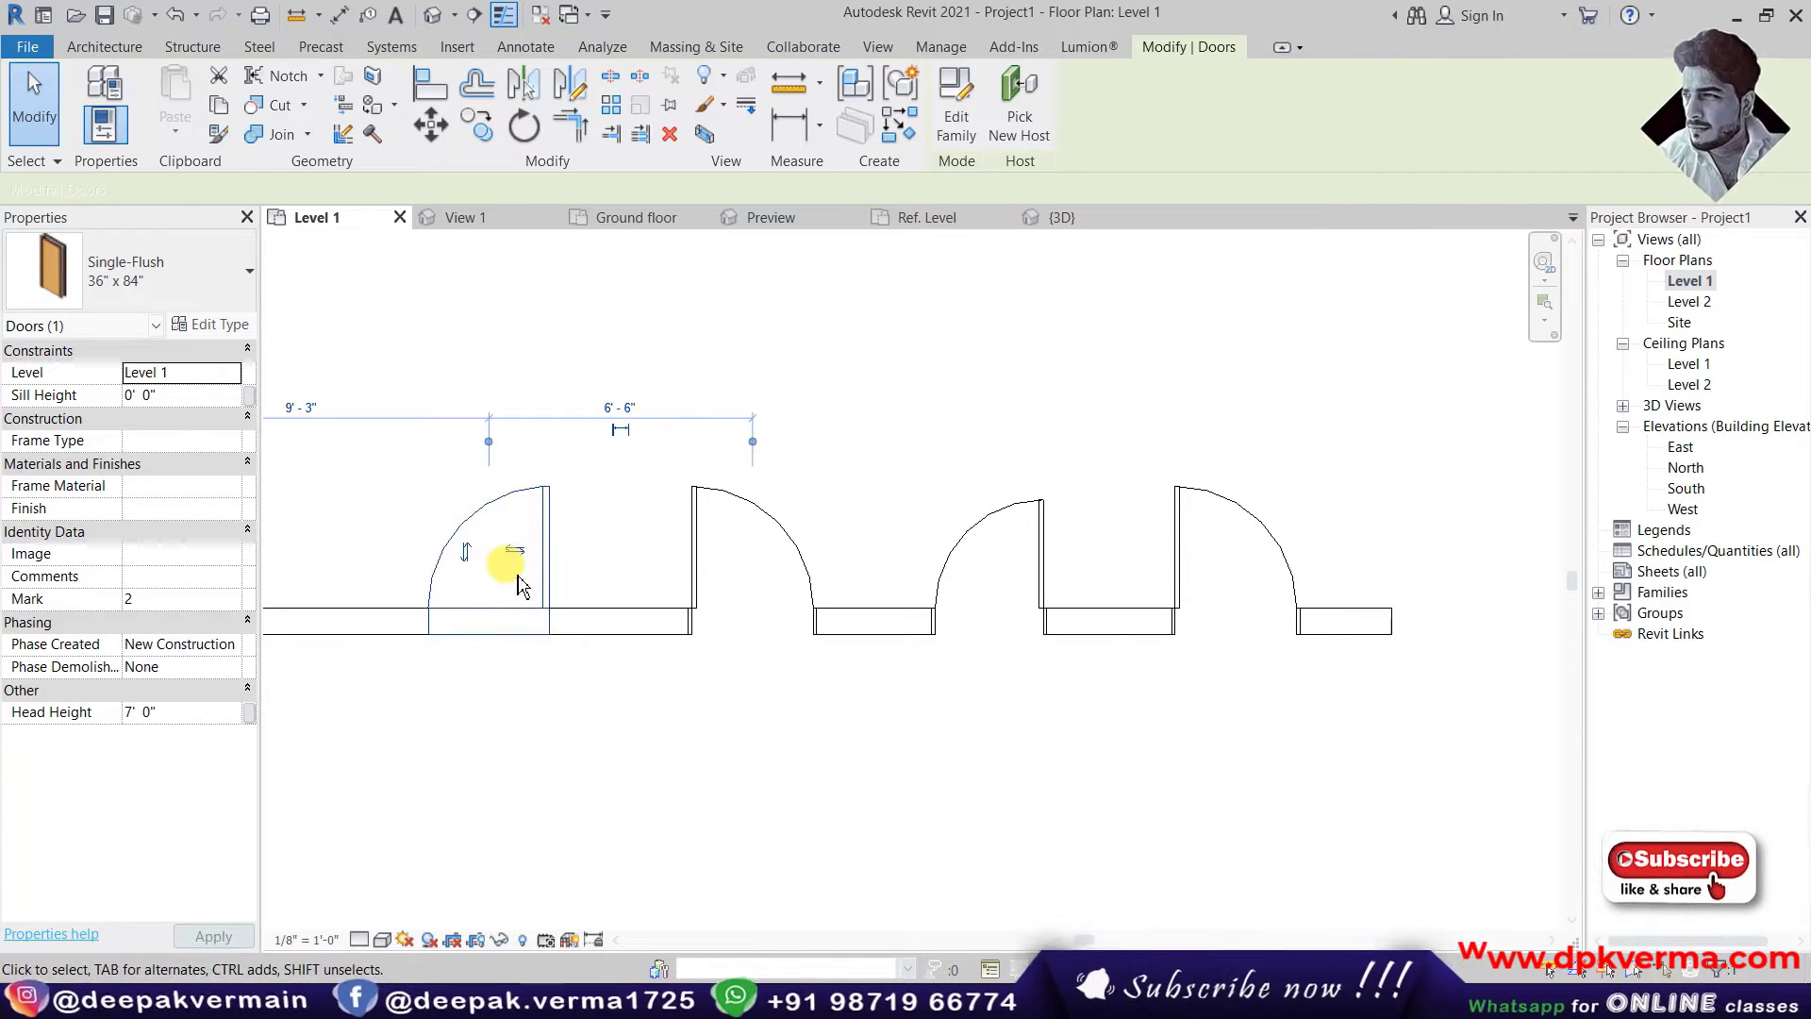
click(603, 557)
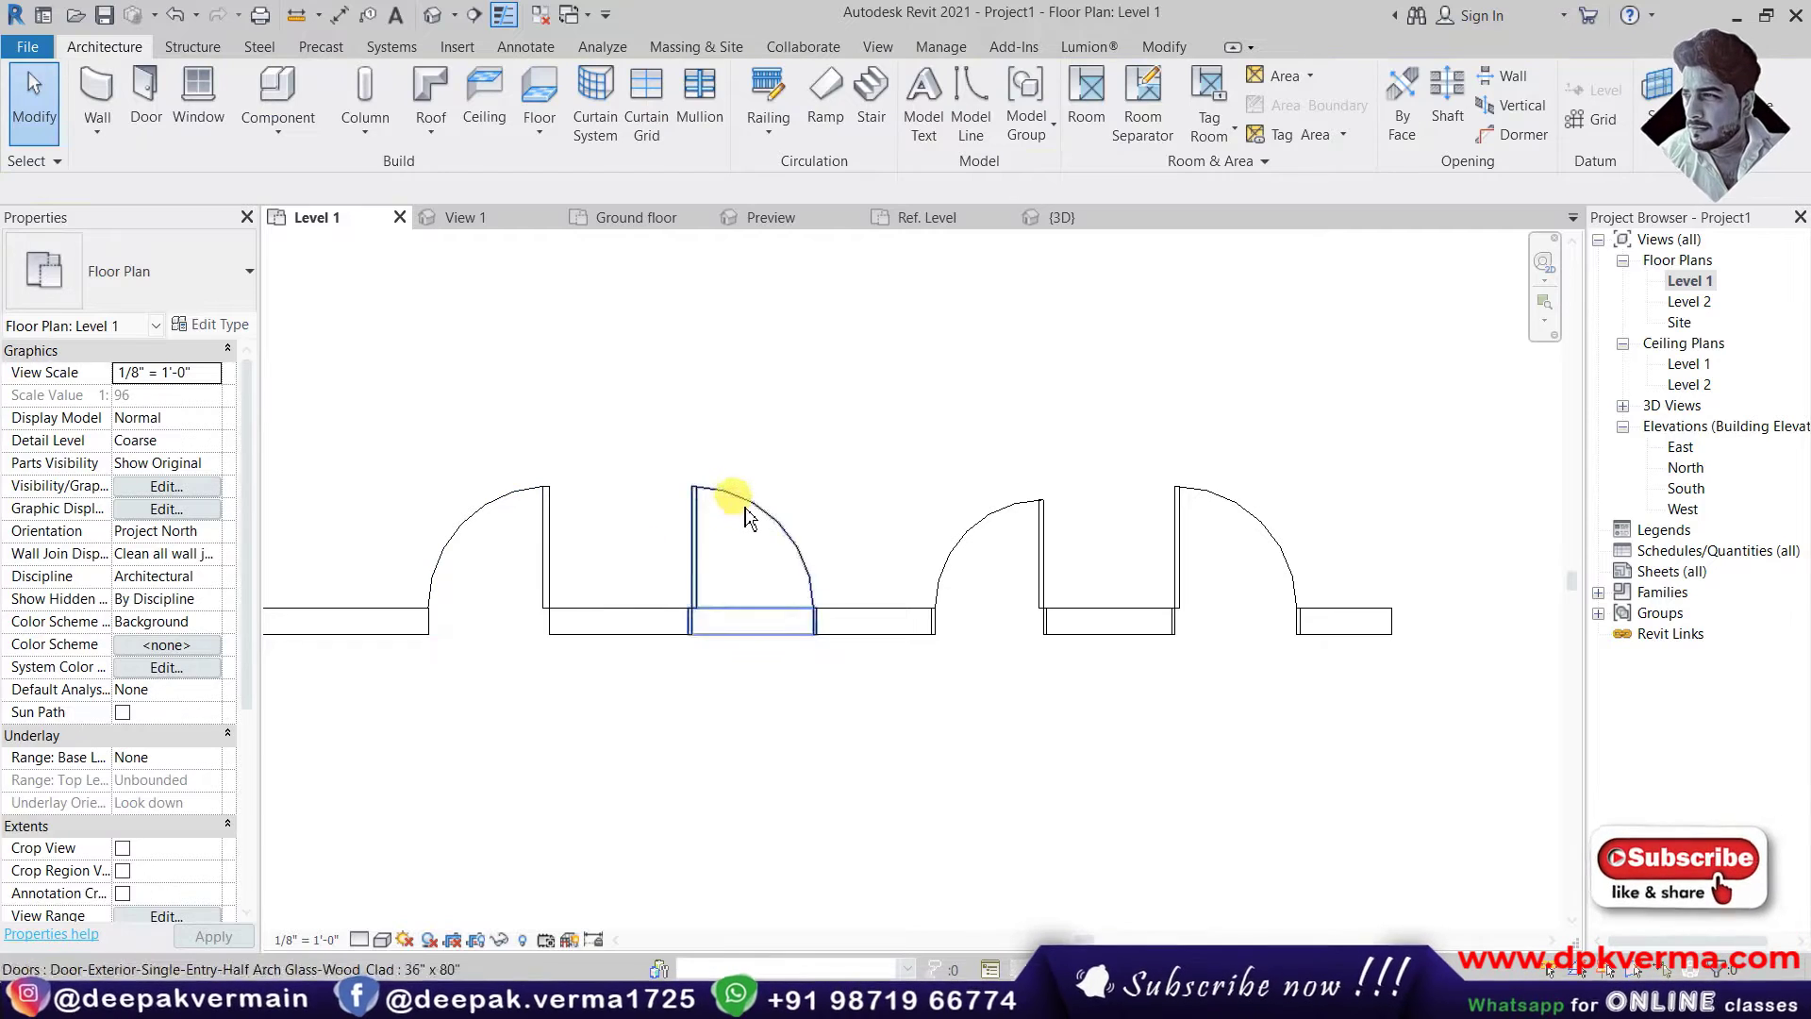
click(741, 514)
scroll(739, 564, up, 2)
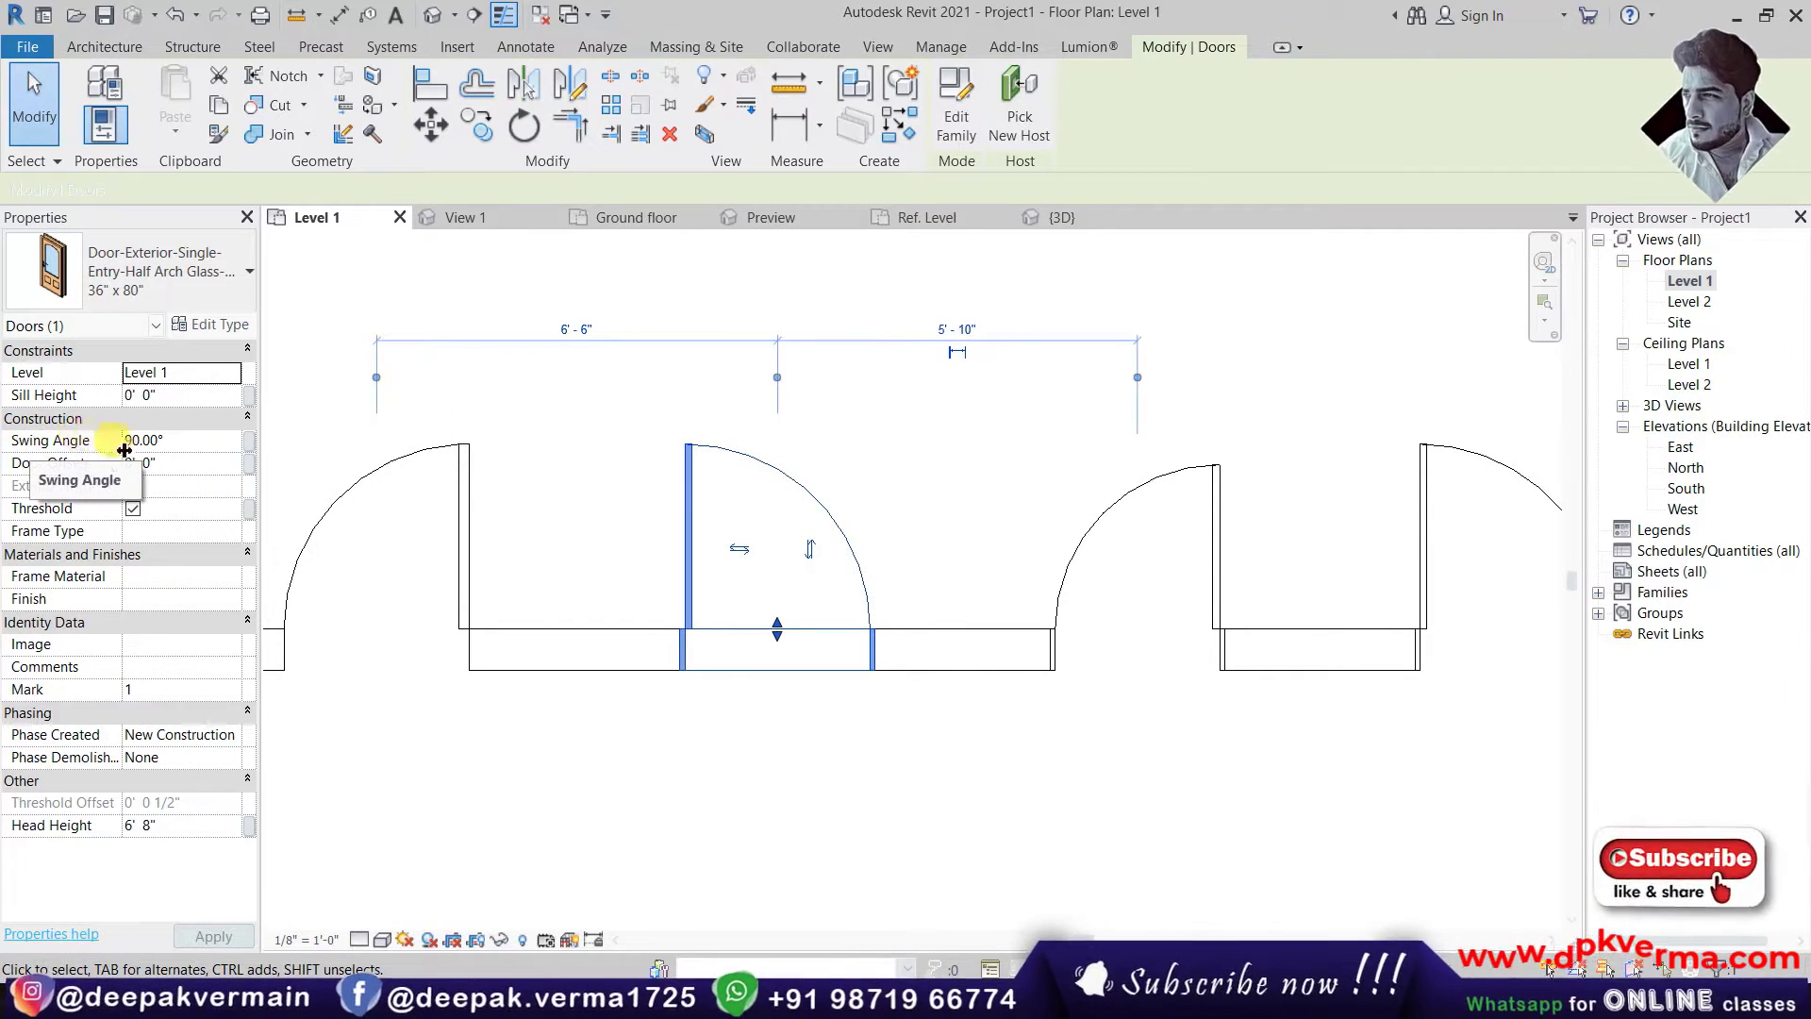
- Set the Half Arch Glass door's swing to 45° and the Full Glass-Wood door's to 30°
click(193, 441)
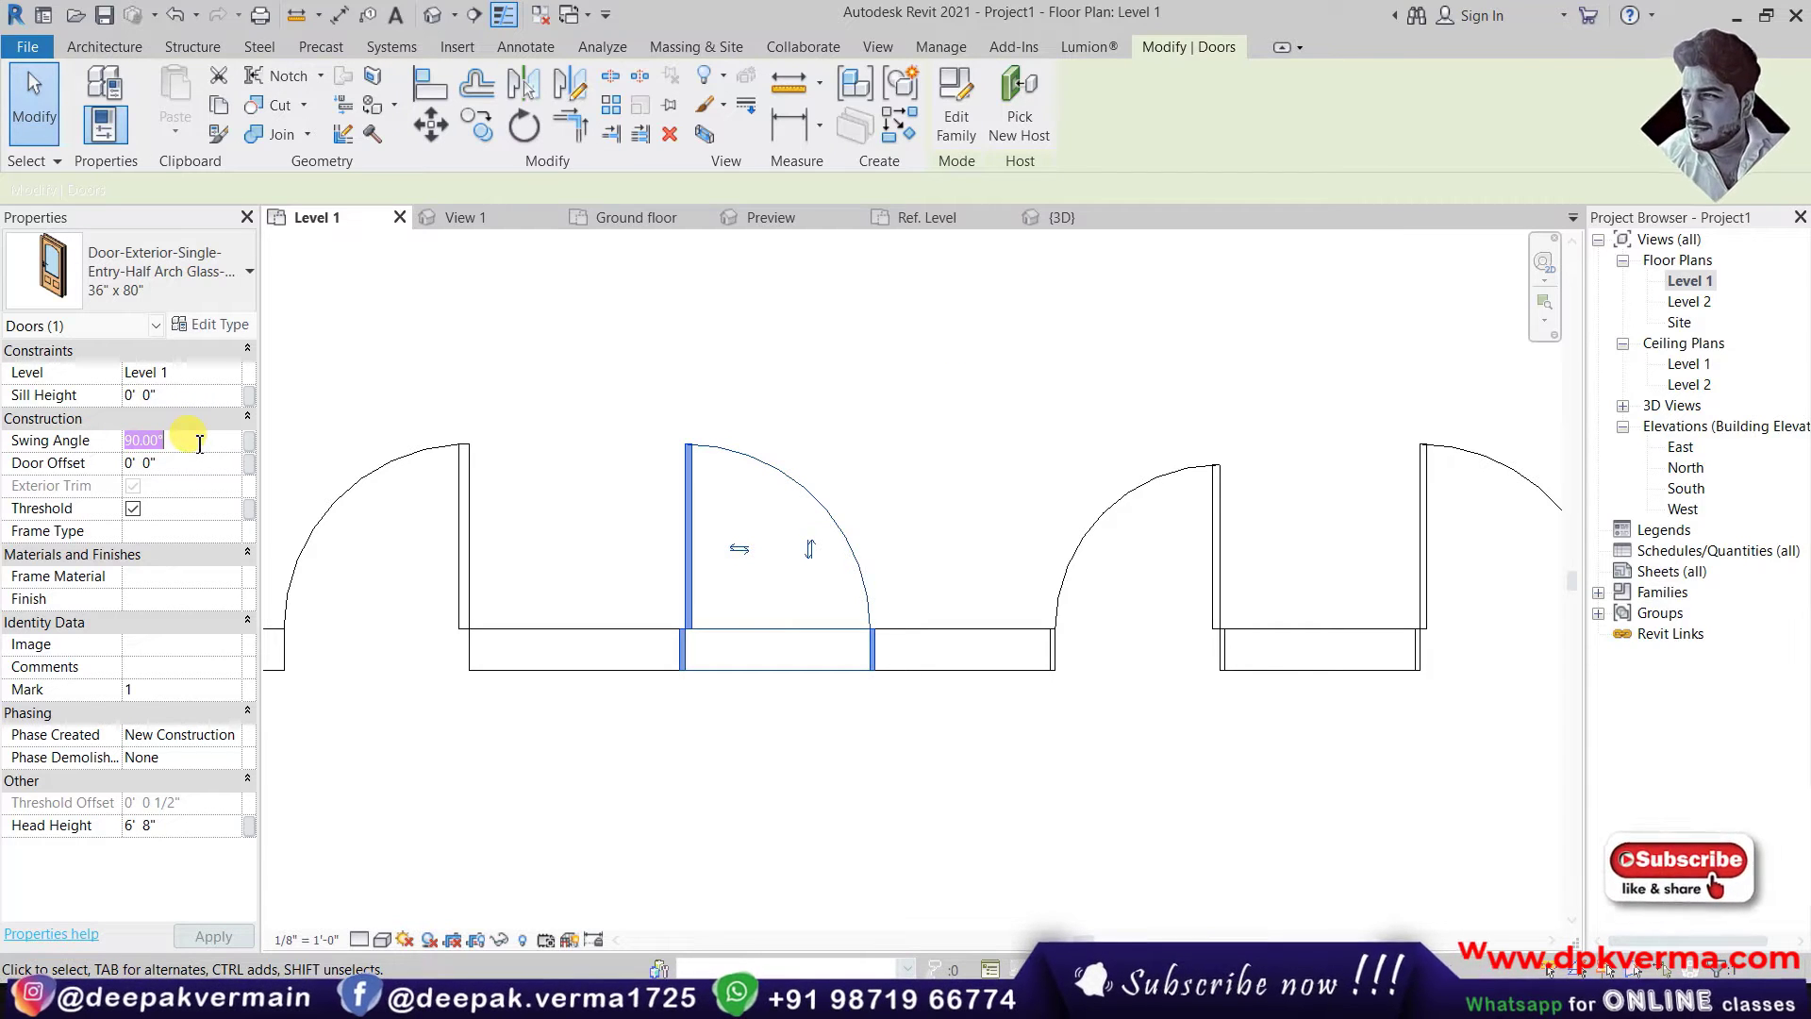
text(45)
key(Return)
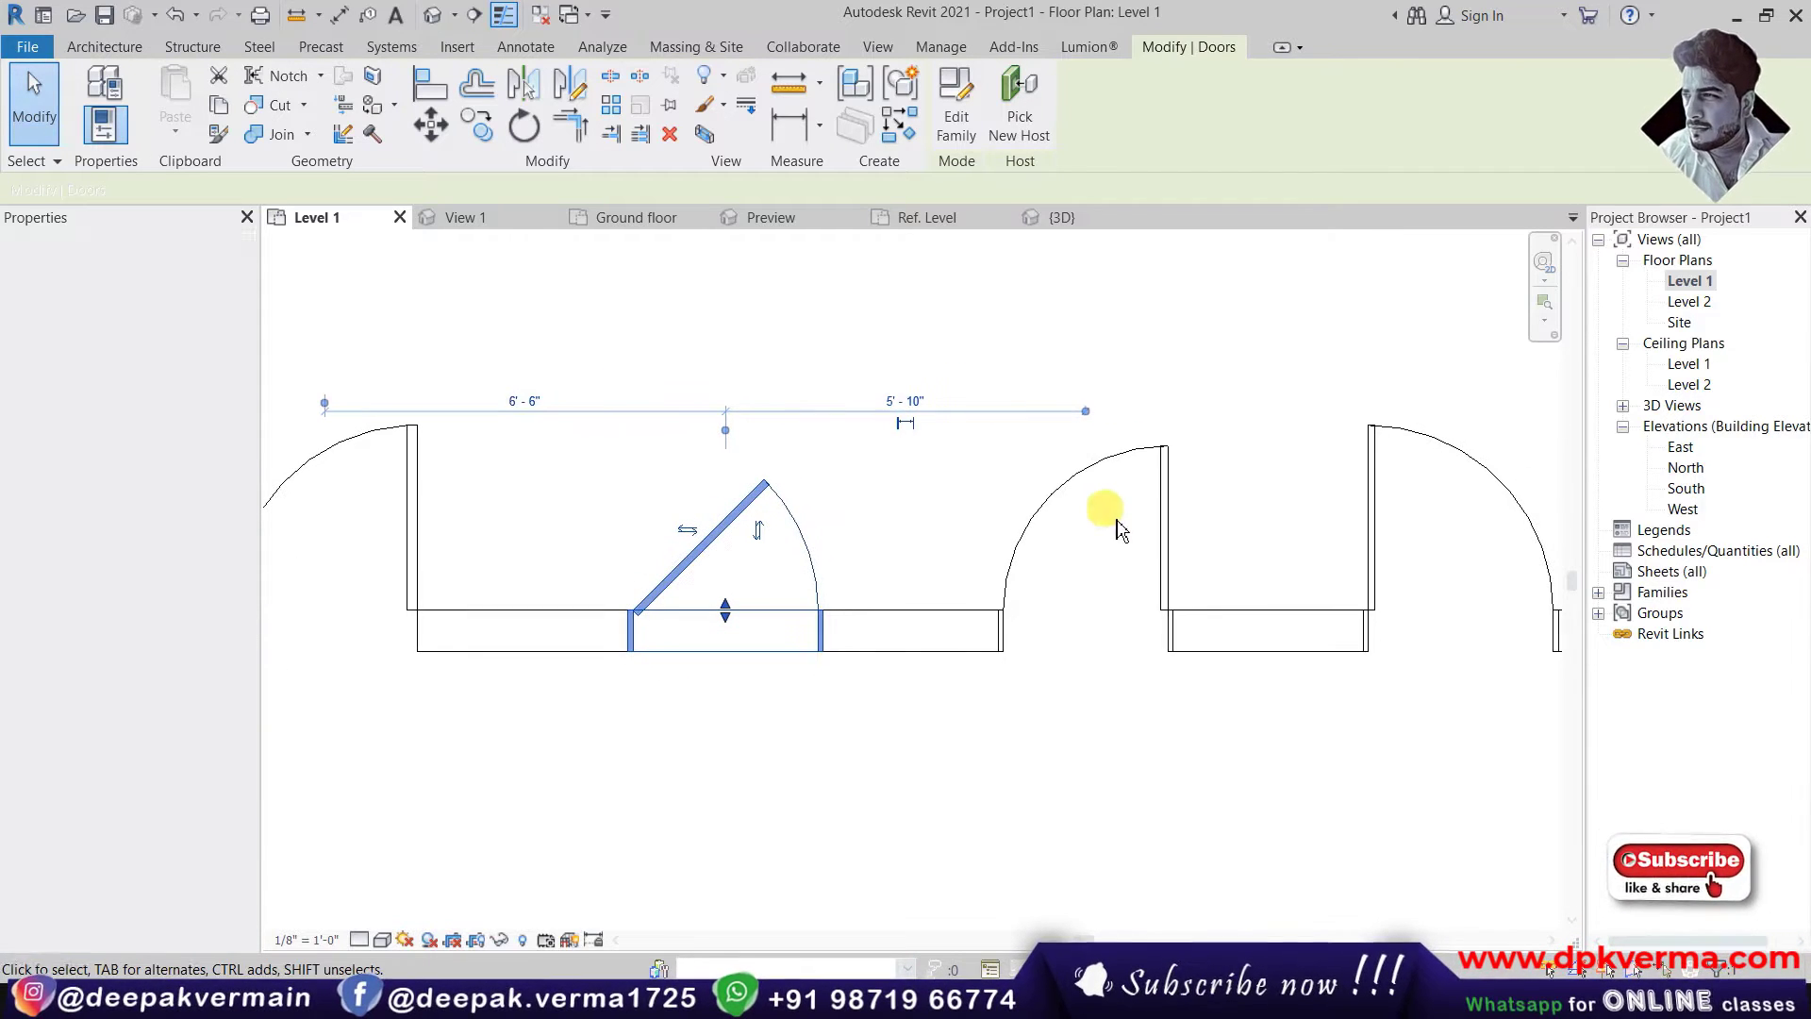
click(1083, 490)
click(193, 440)
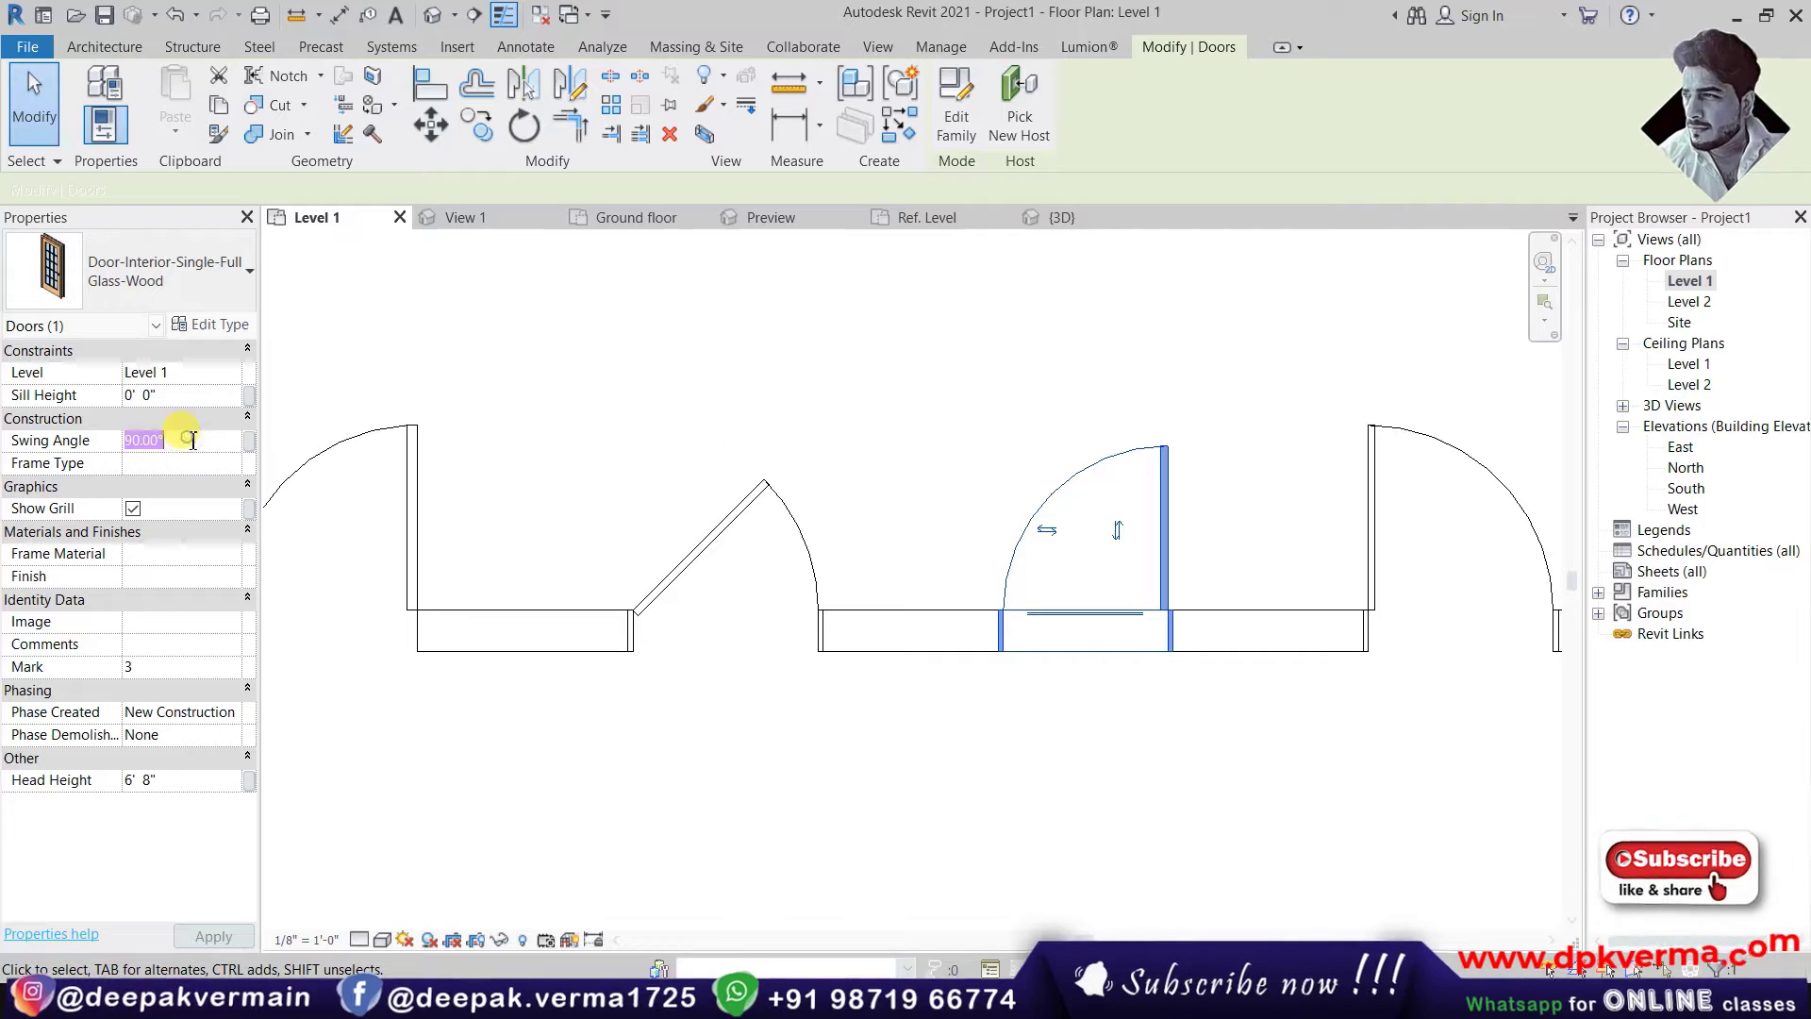
key(Return)
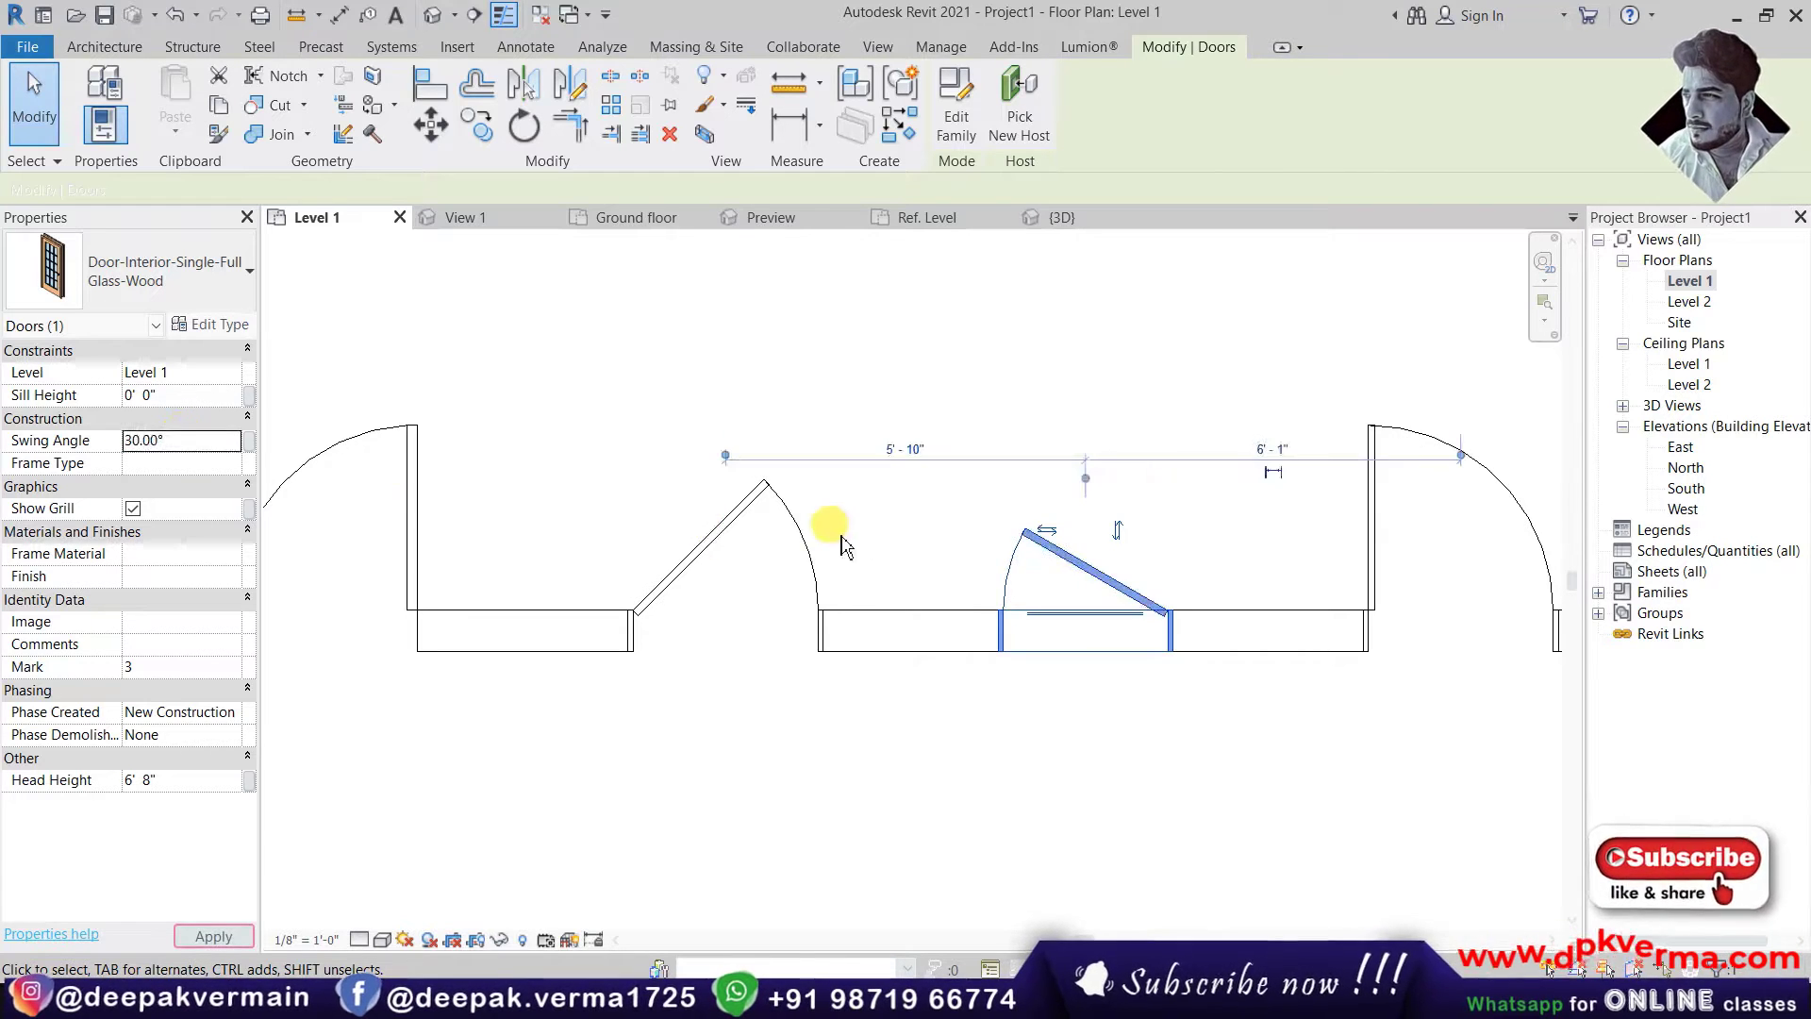
- Set door Mark 4's swing to 50°, then pan to show all four doors
middle_drag(1366, 578, 1264, 518)
click(1266, 518)
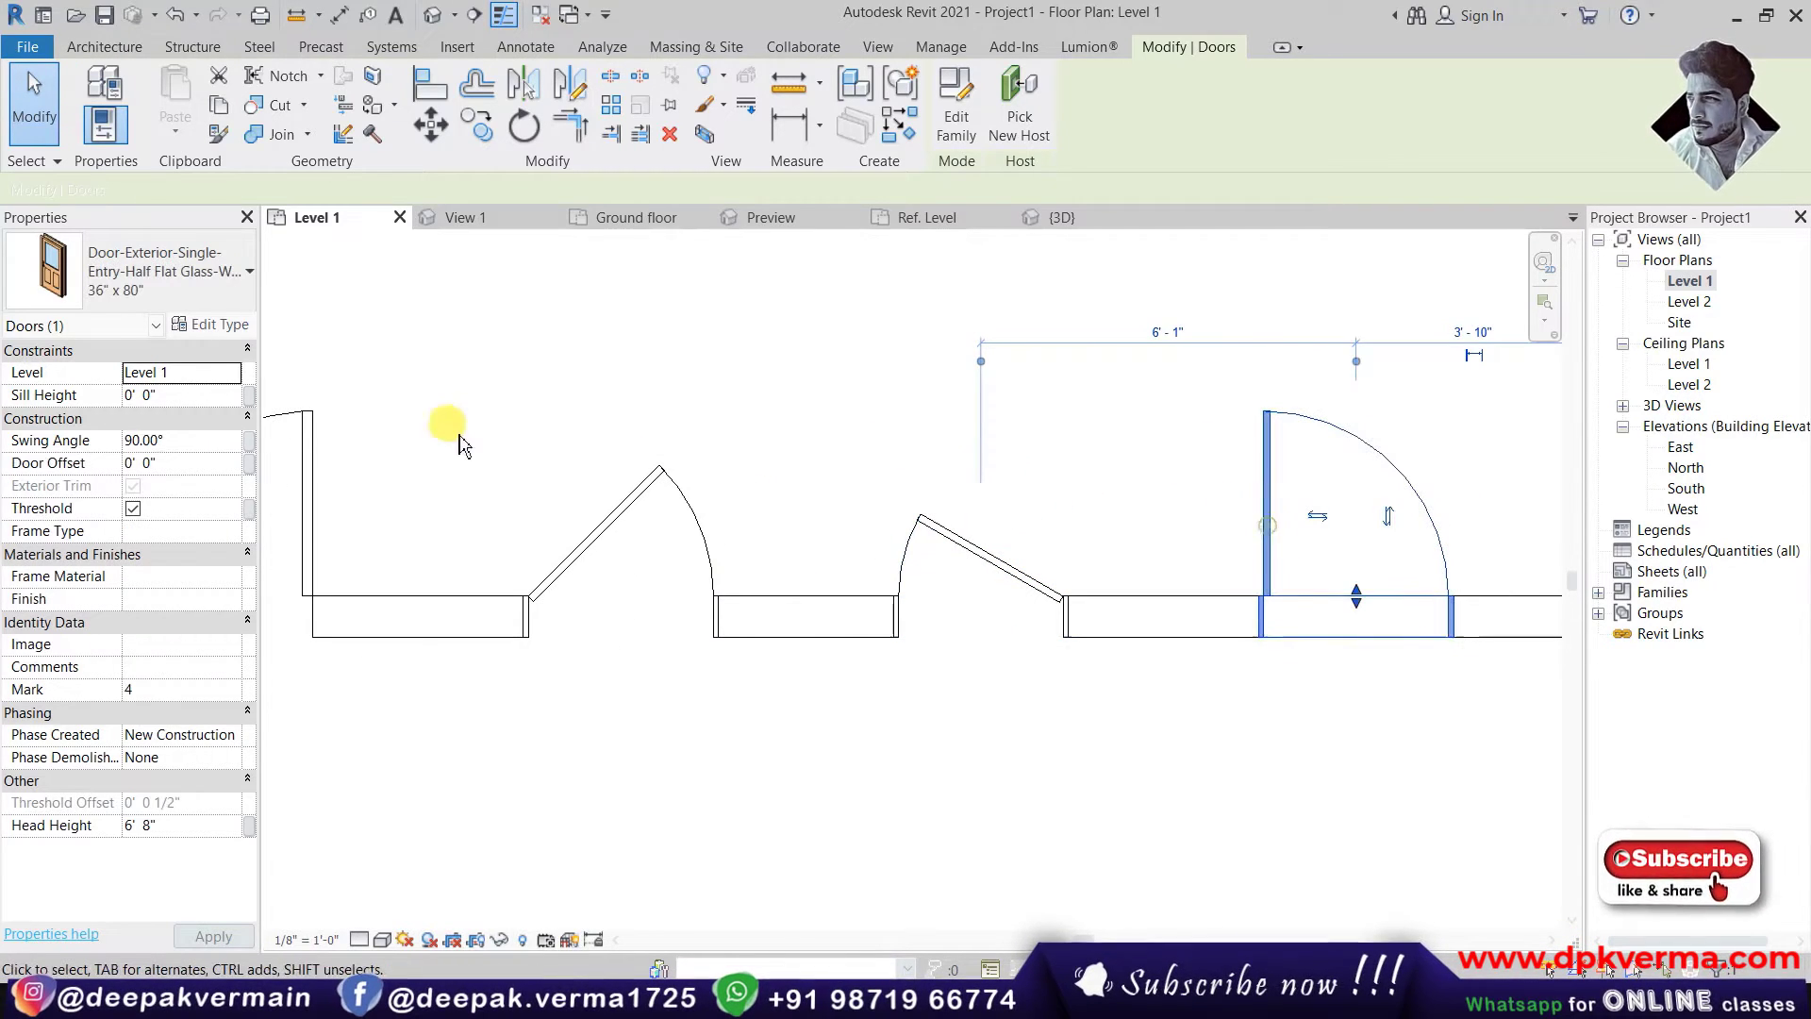
click(192, 440)
text(50)
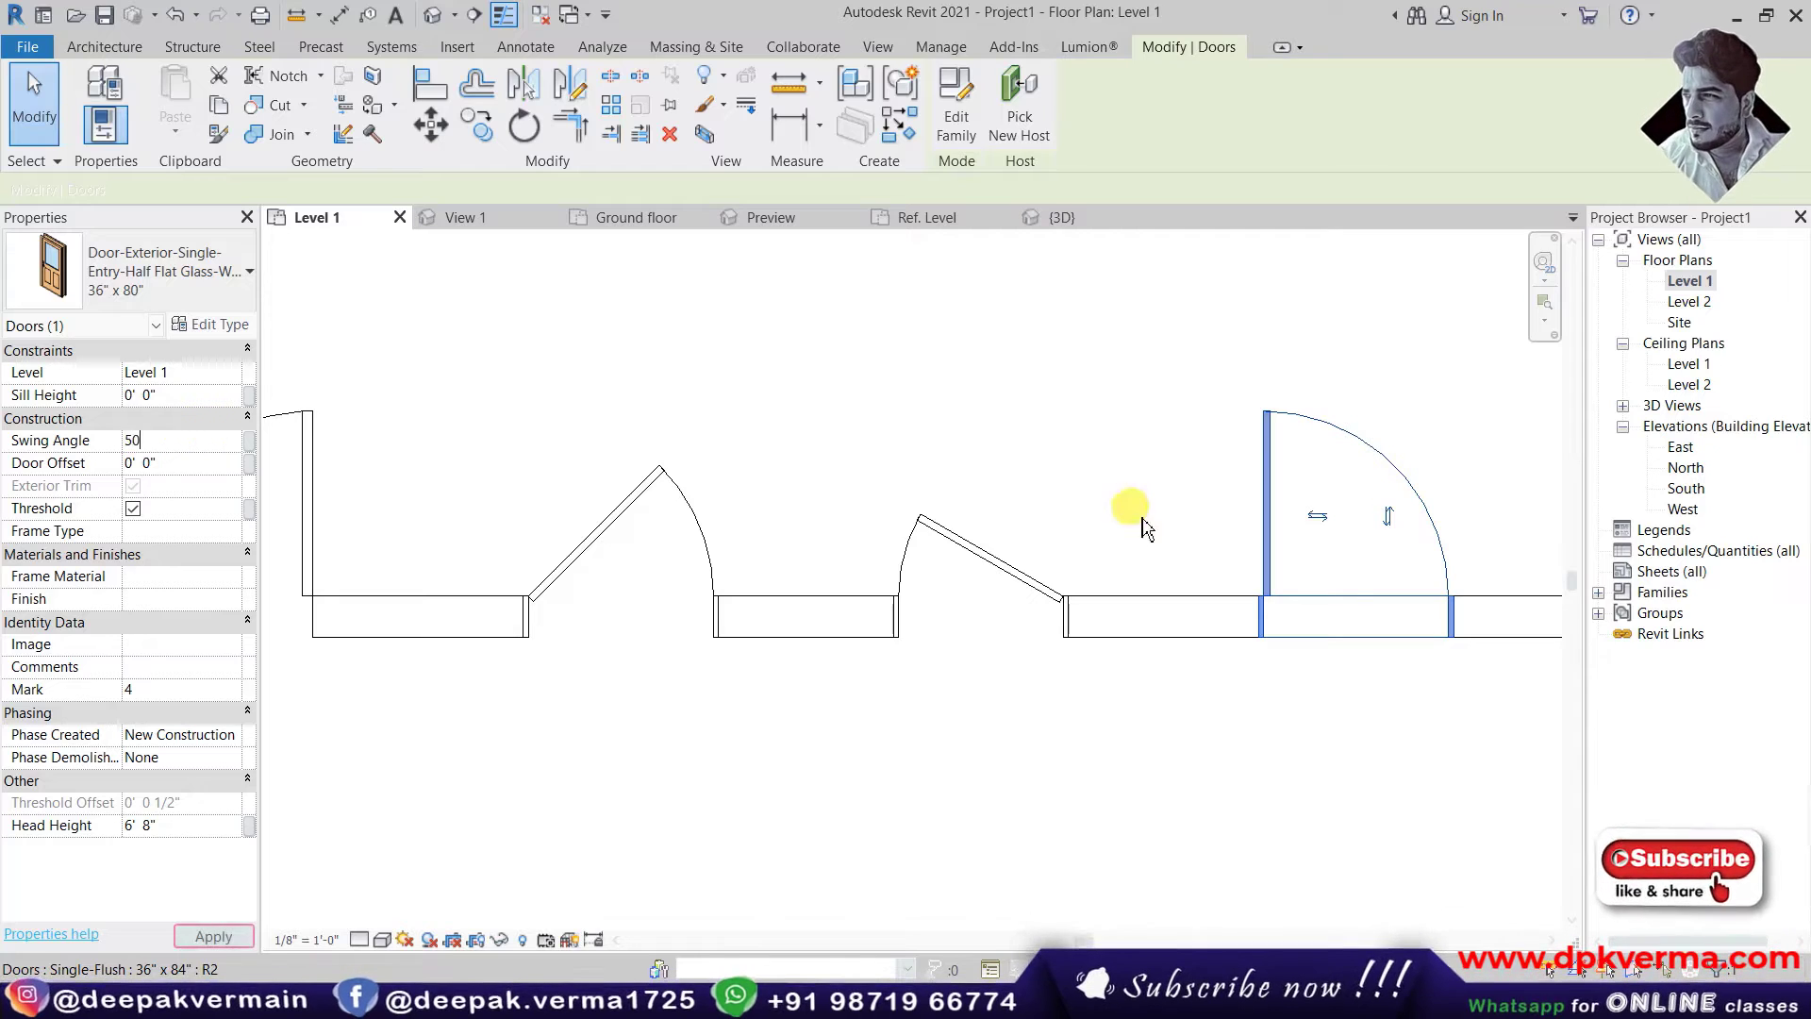
key(Return)
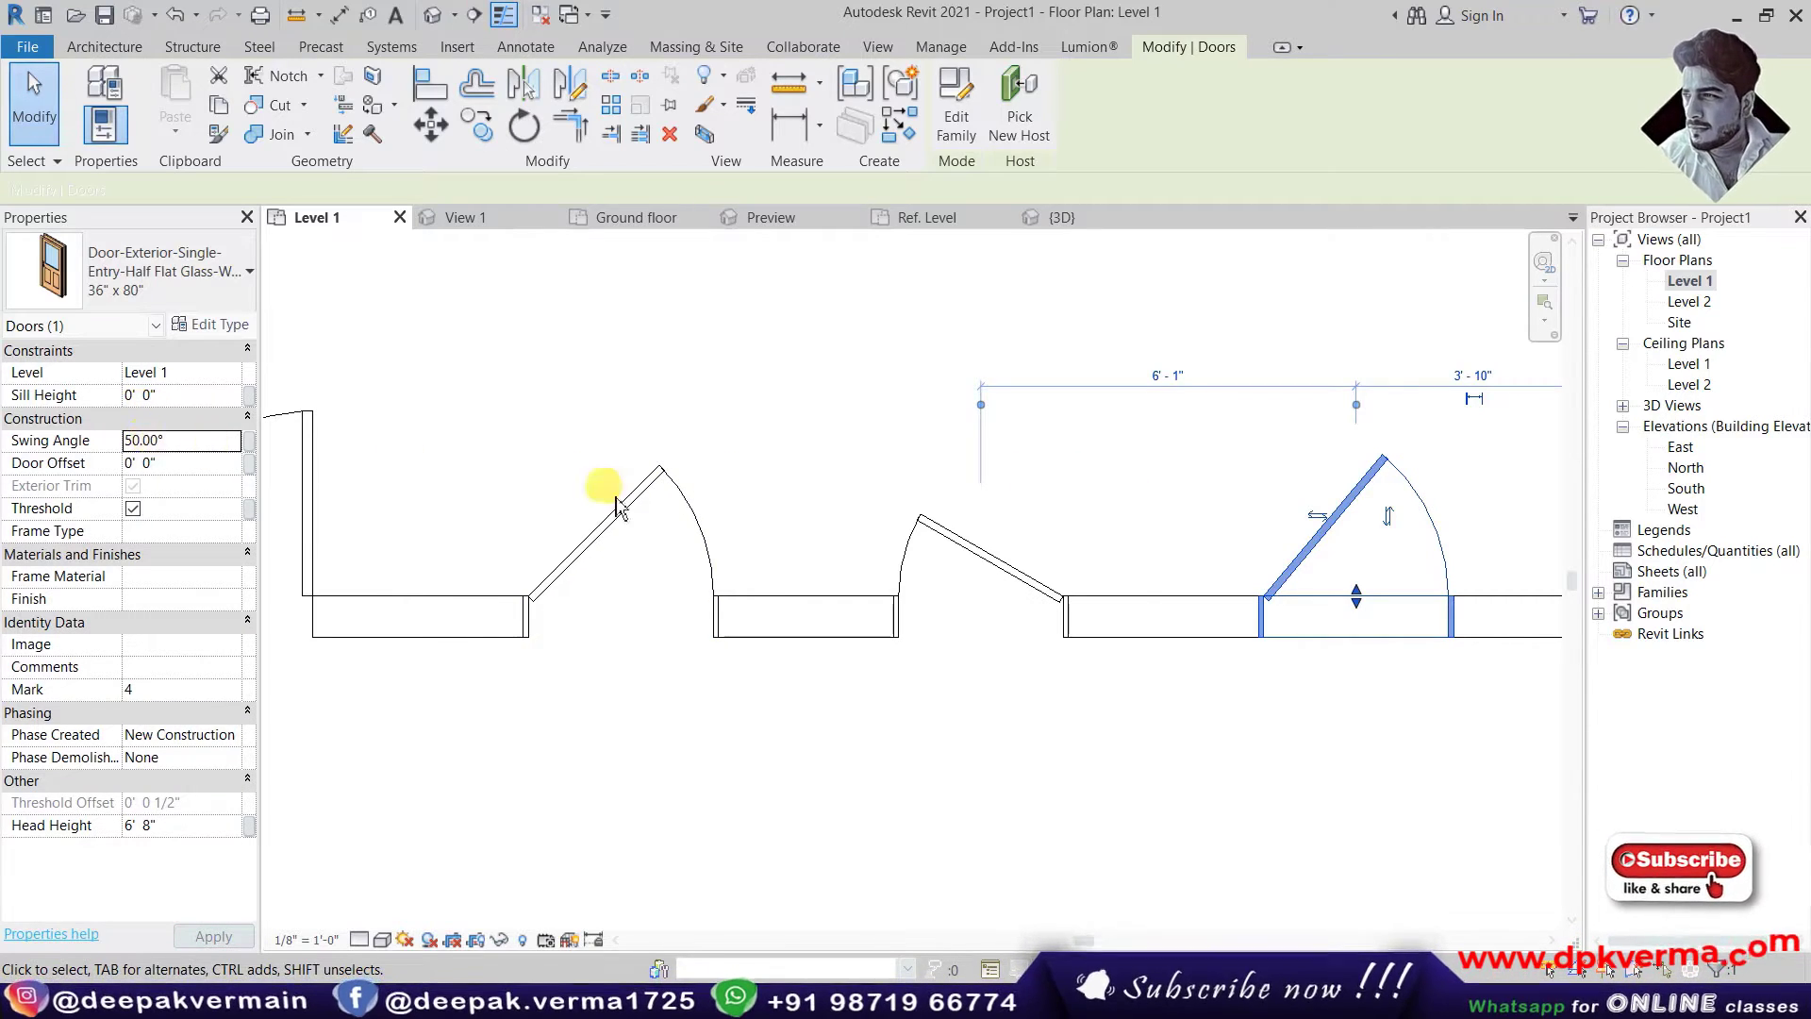
click(755, 474)
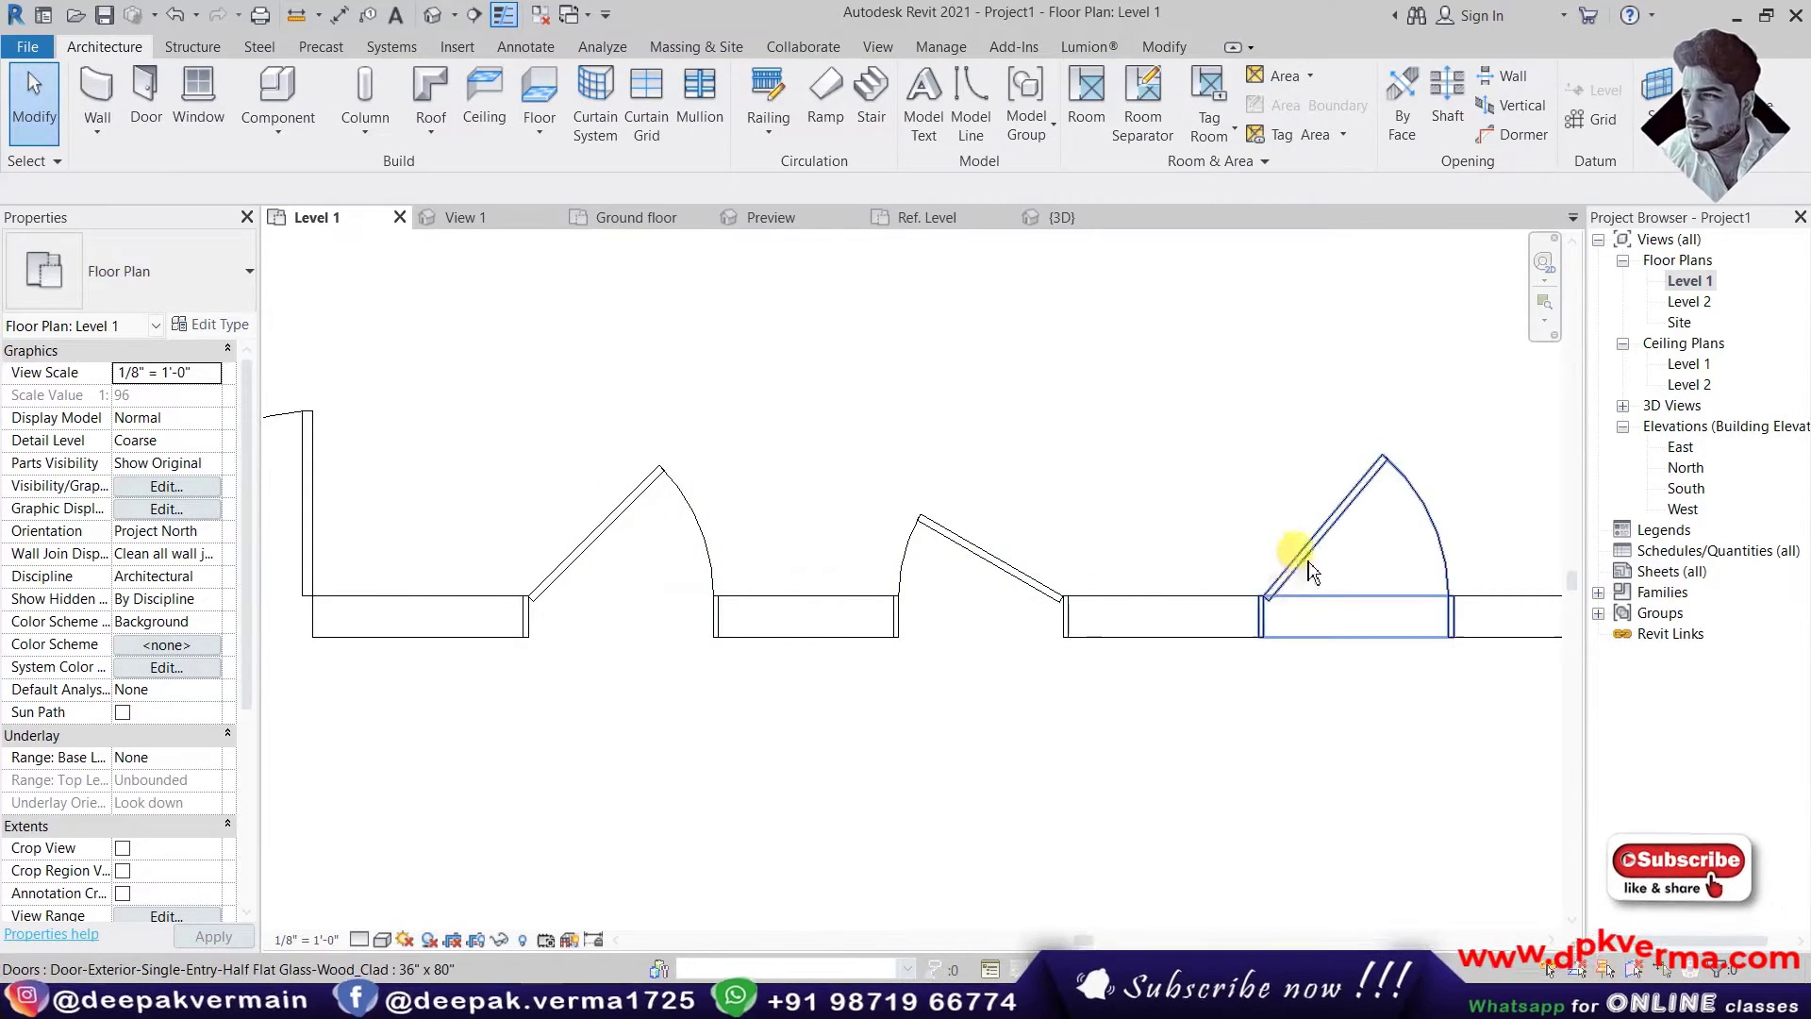
scroll(1311, 571, down, 2)
middle_drag(1408, 566, 1171, 523)
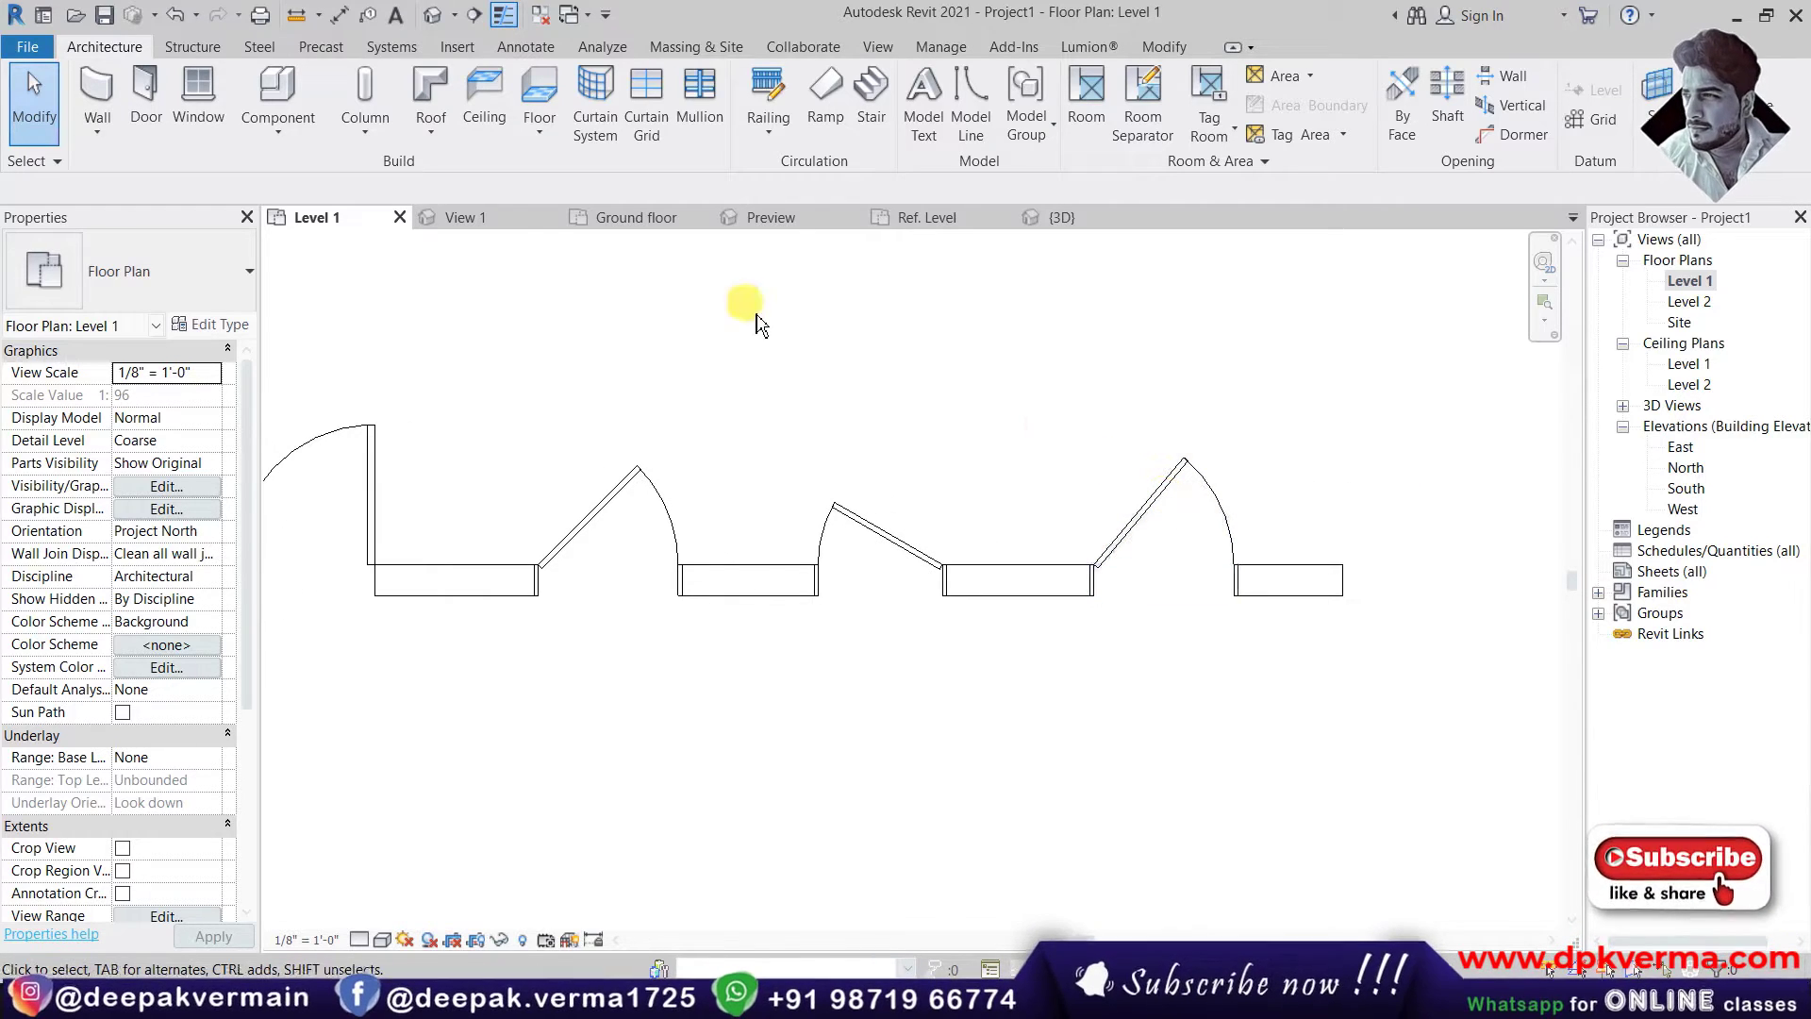
click(436, 23)
scroll(857, 661, up, 4)
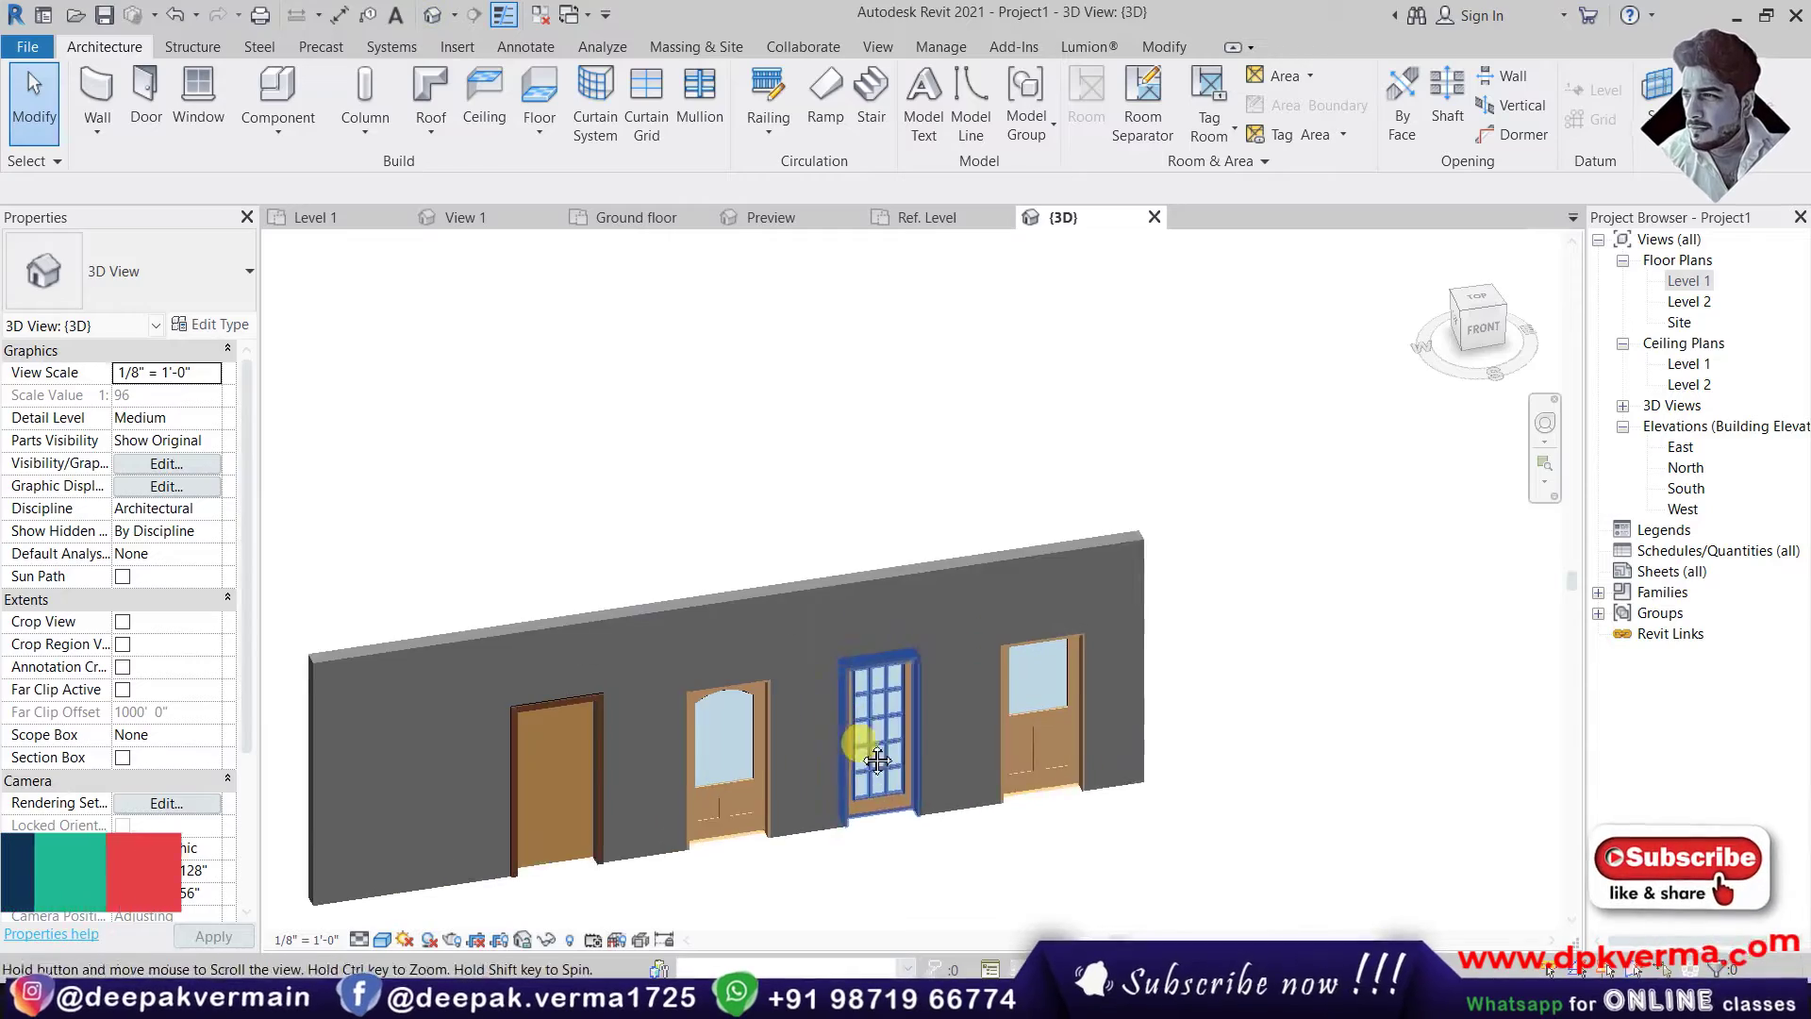
mouse_move(731, 617)
shift+middle_down()
mouse_move(1284, 601)
mouse_move(1027, 638)
mouse_move(930, 525)
shift+middle_up()
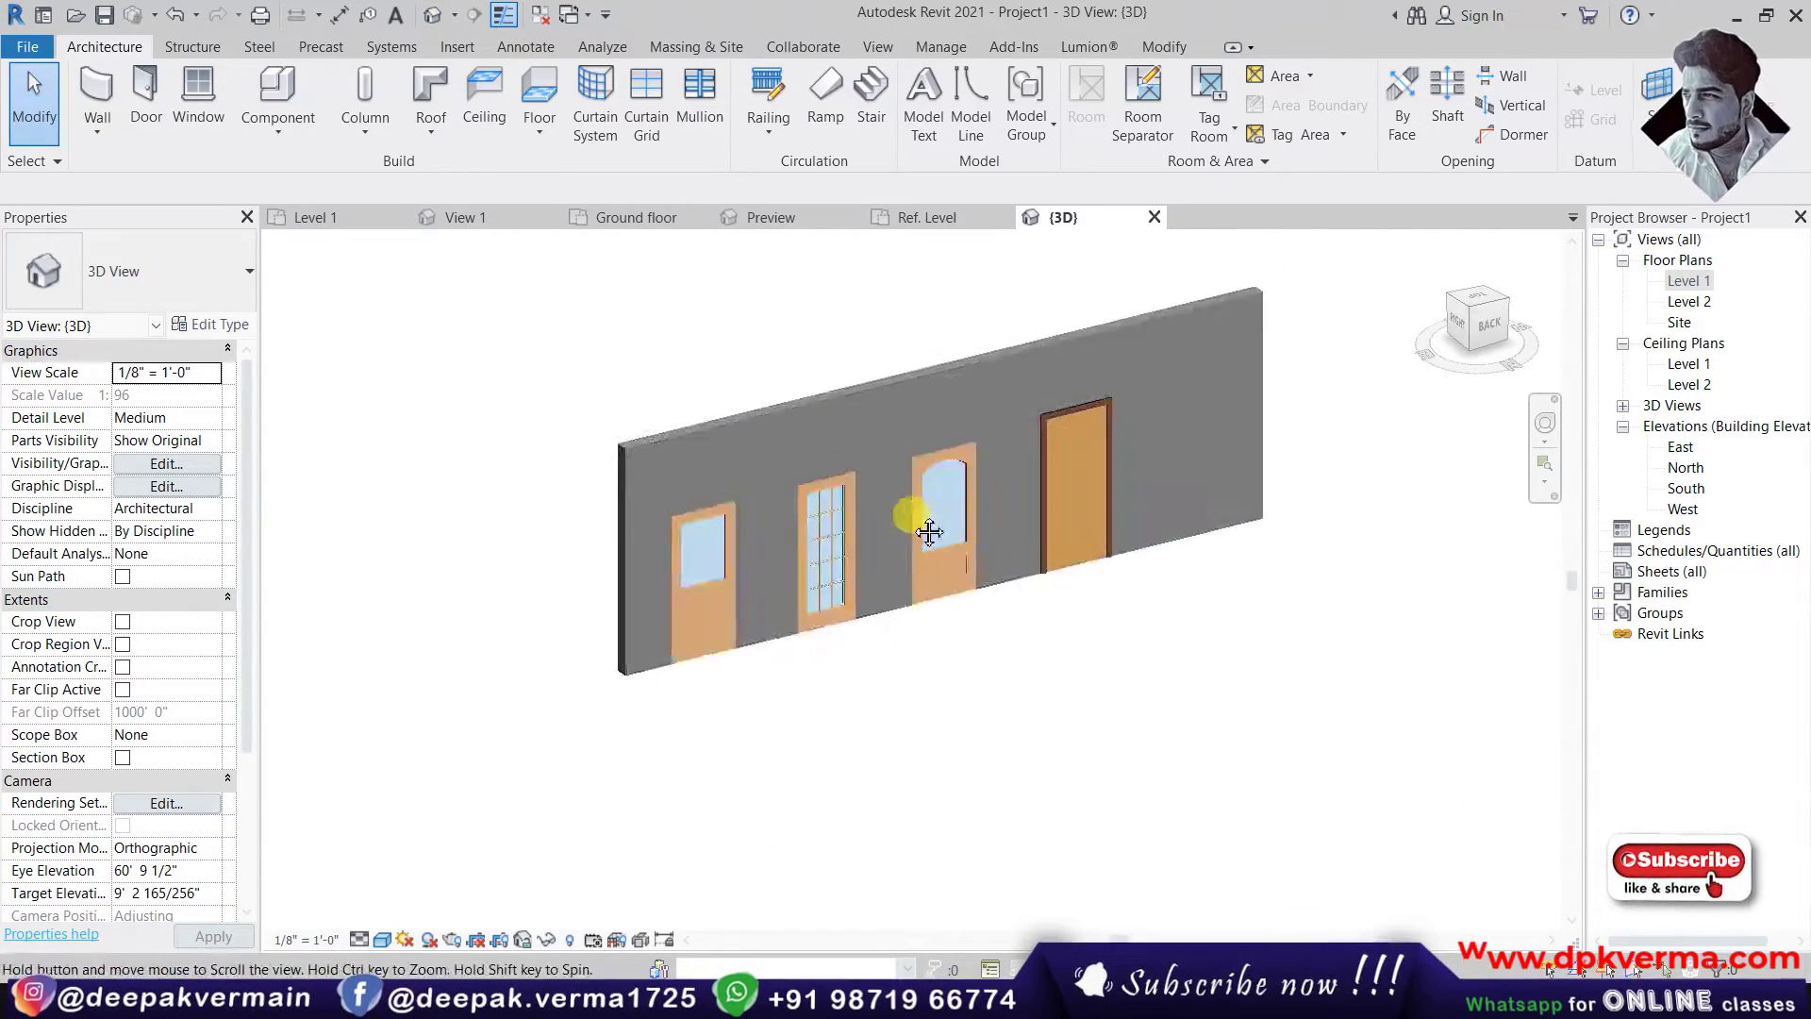
click(1689, 280)
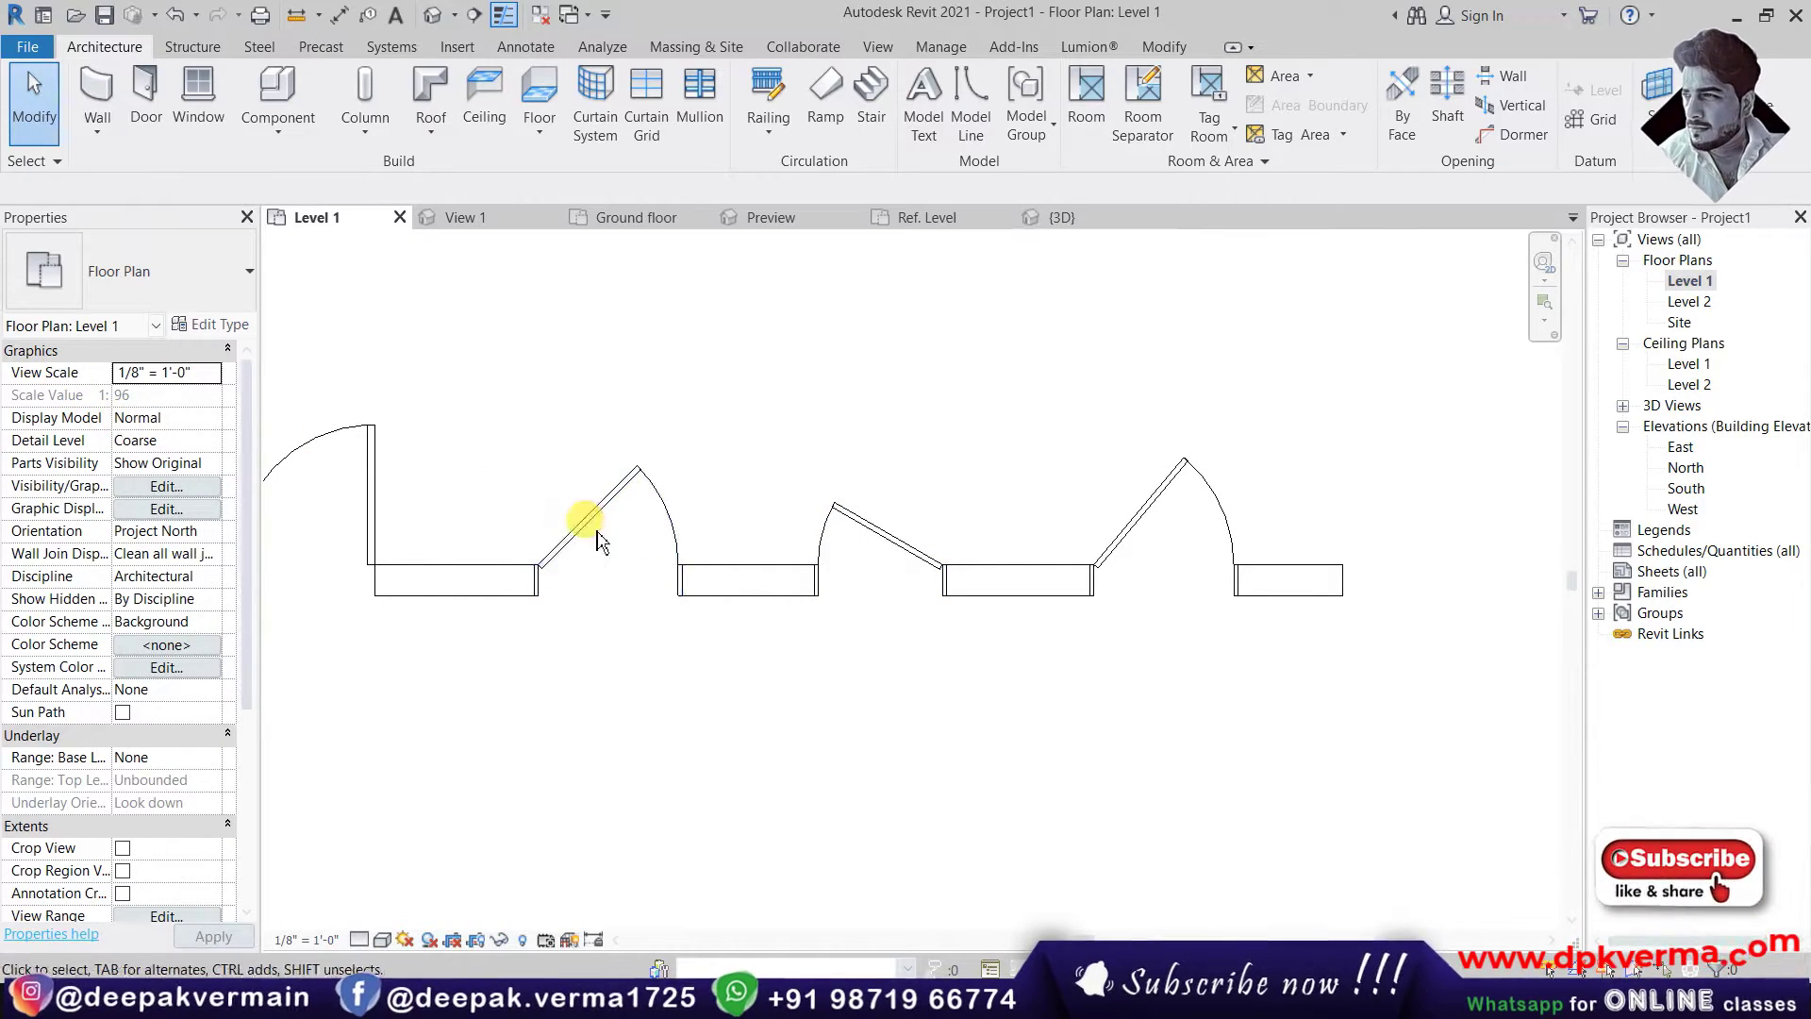
- Frame the plan on the Single-Flush door (Mark 2) and select it
click(569, 525)
middle_drag(648, 639, 753, 654)
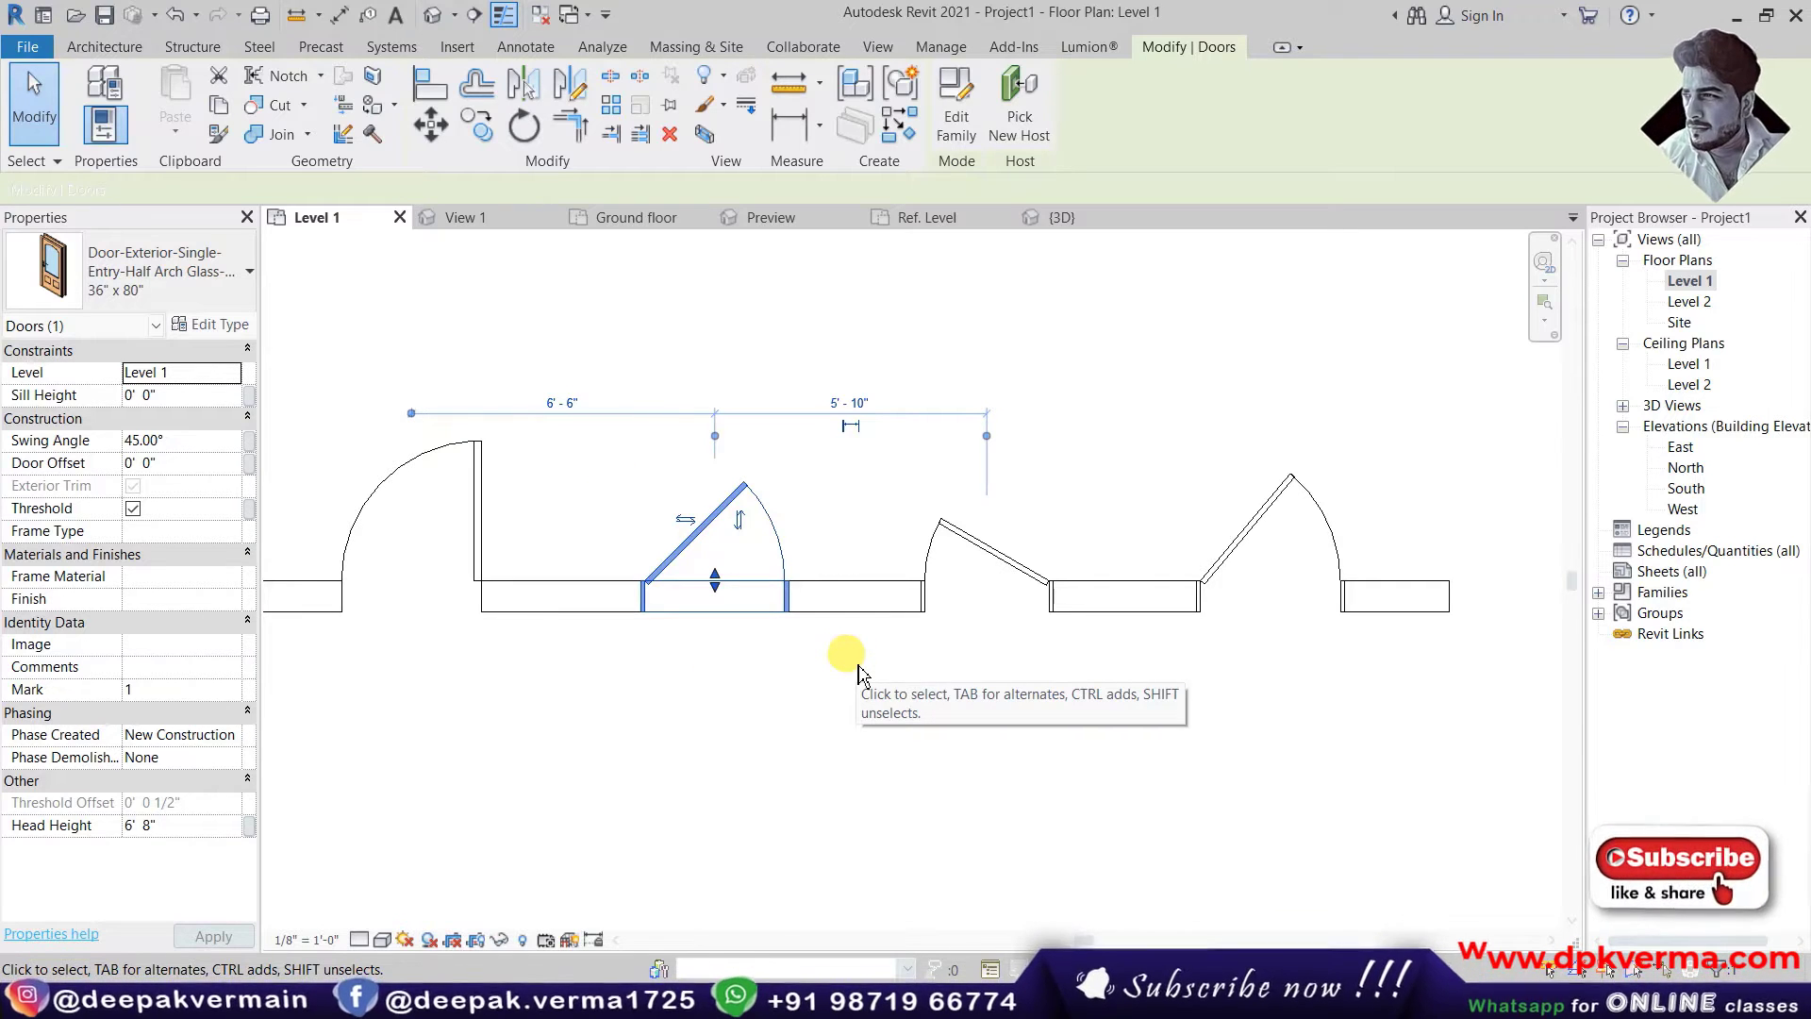
middle_drag(665, 688, 687, 737)
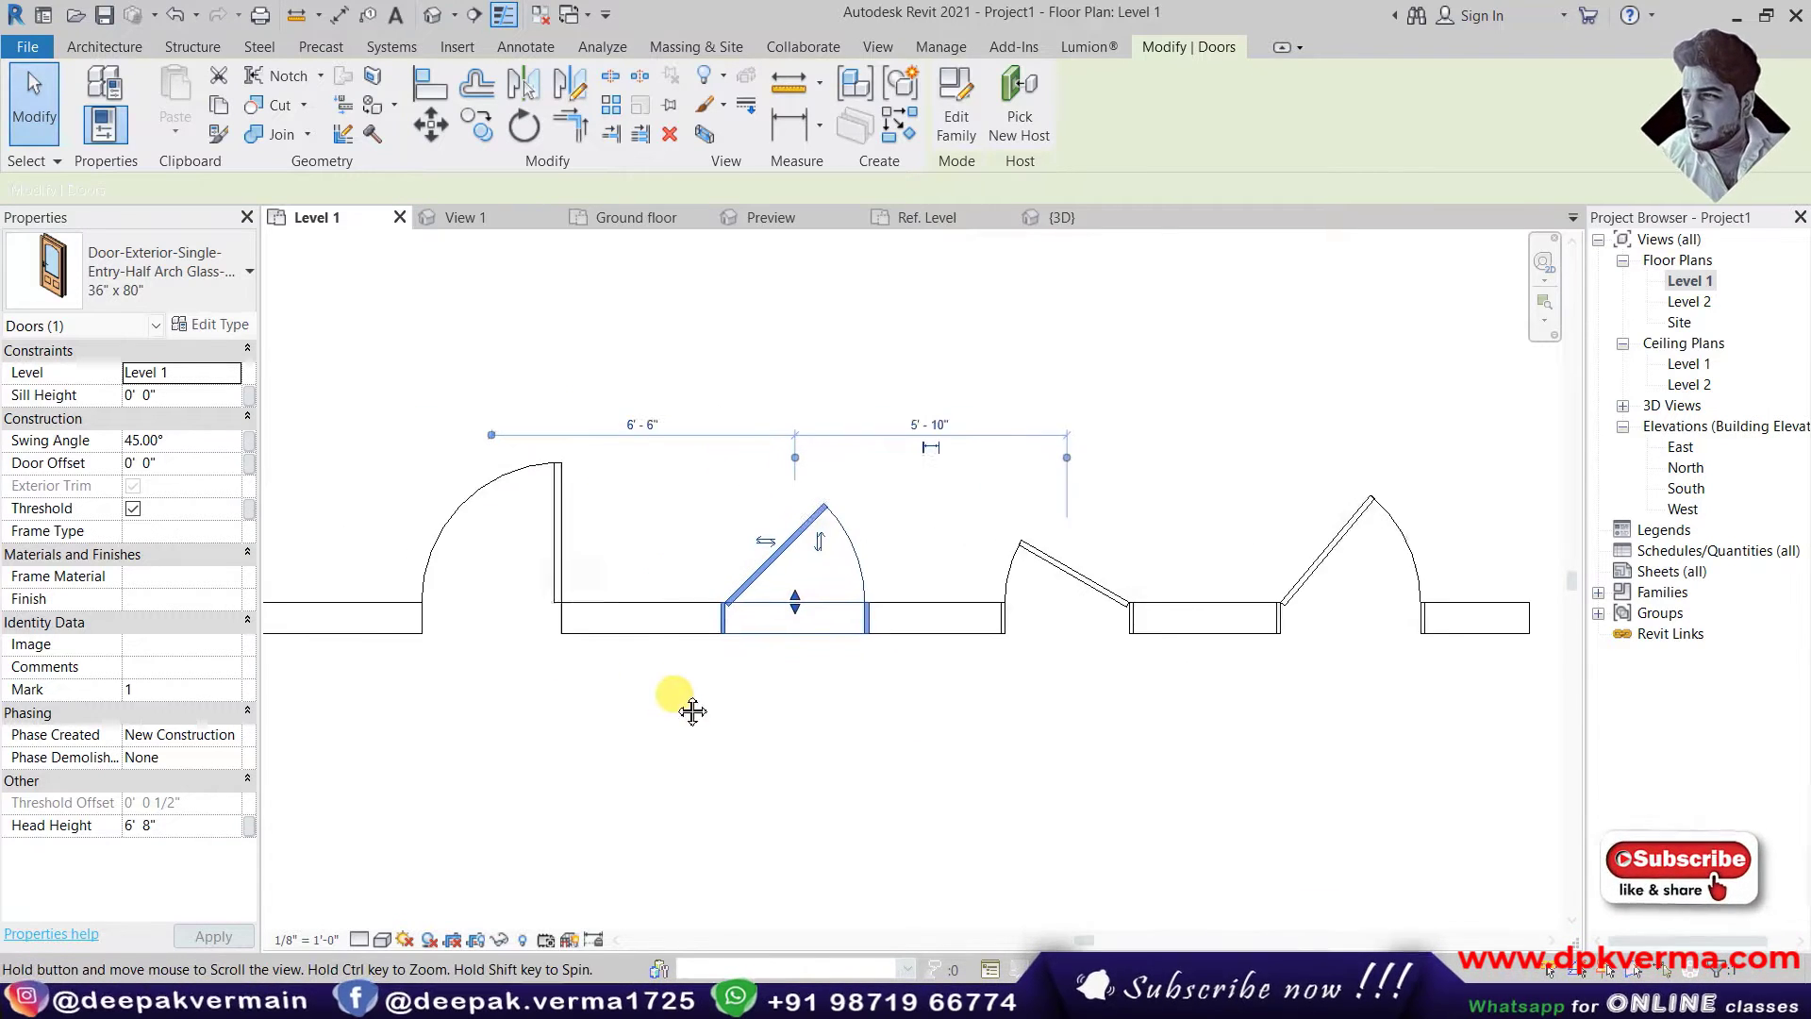
click(575, 539)
scroll(566, 533, up, 1)
middle_drag(566, 532, 650, 603)
scroll(650, 603, up, 1)
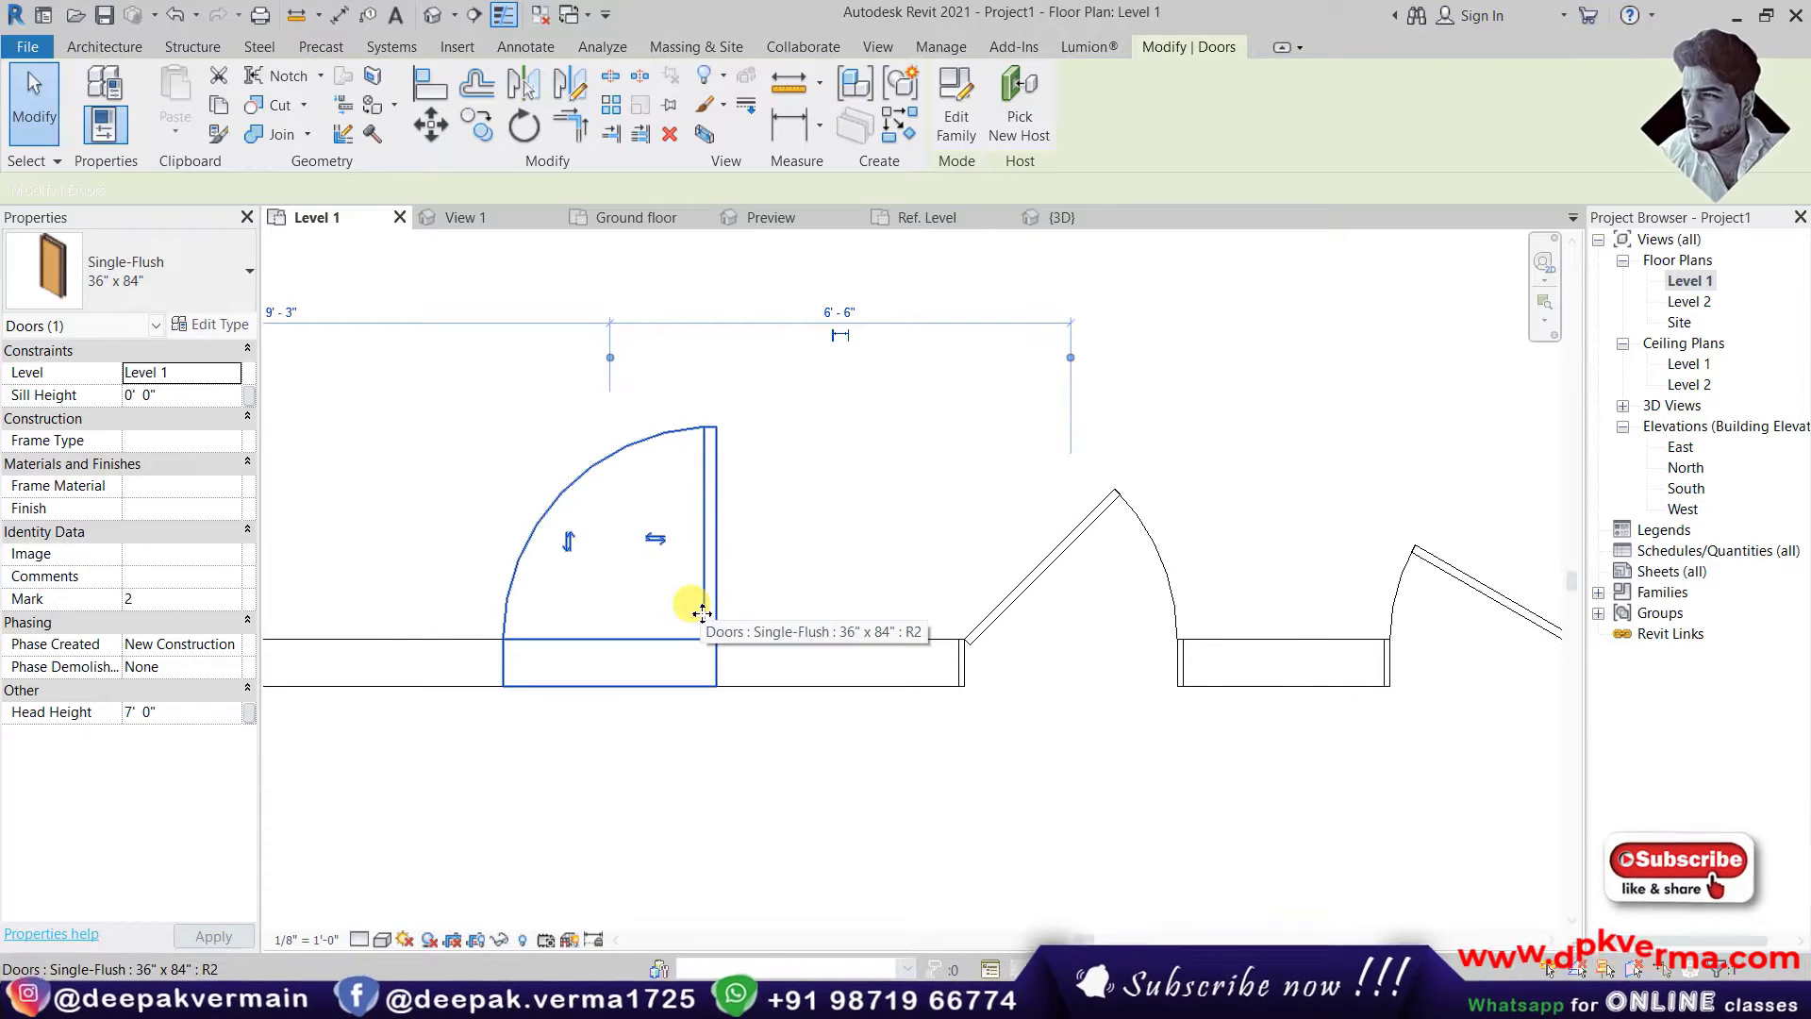
- Recentre the plan and reselect the Single-Flush 36" x 84" door
click(797, 580)
click(717, 519)
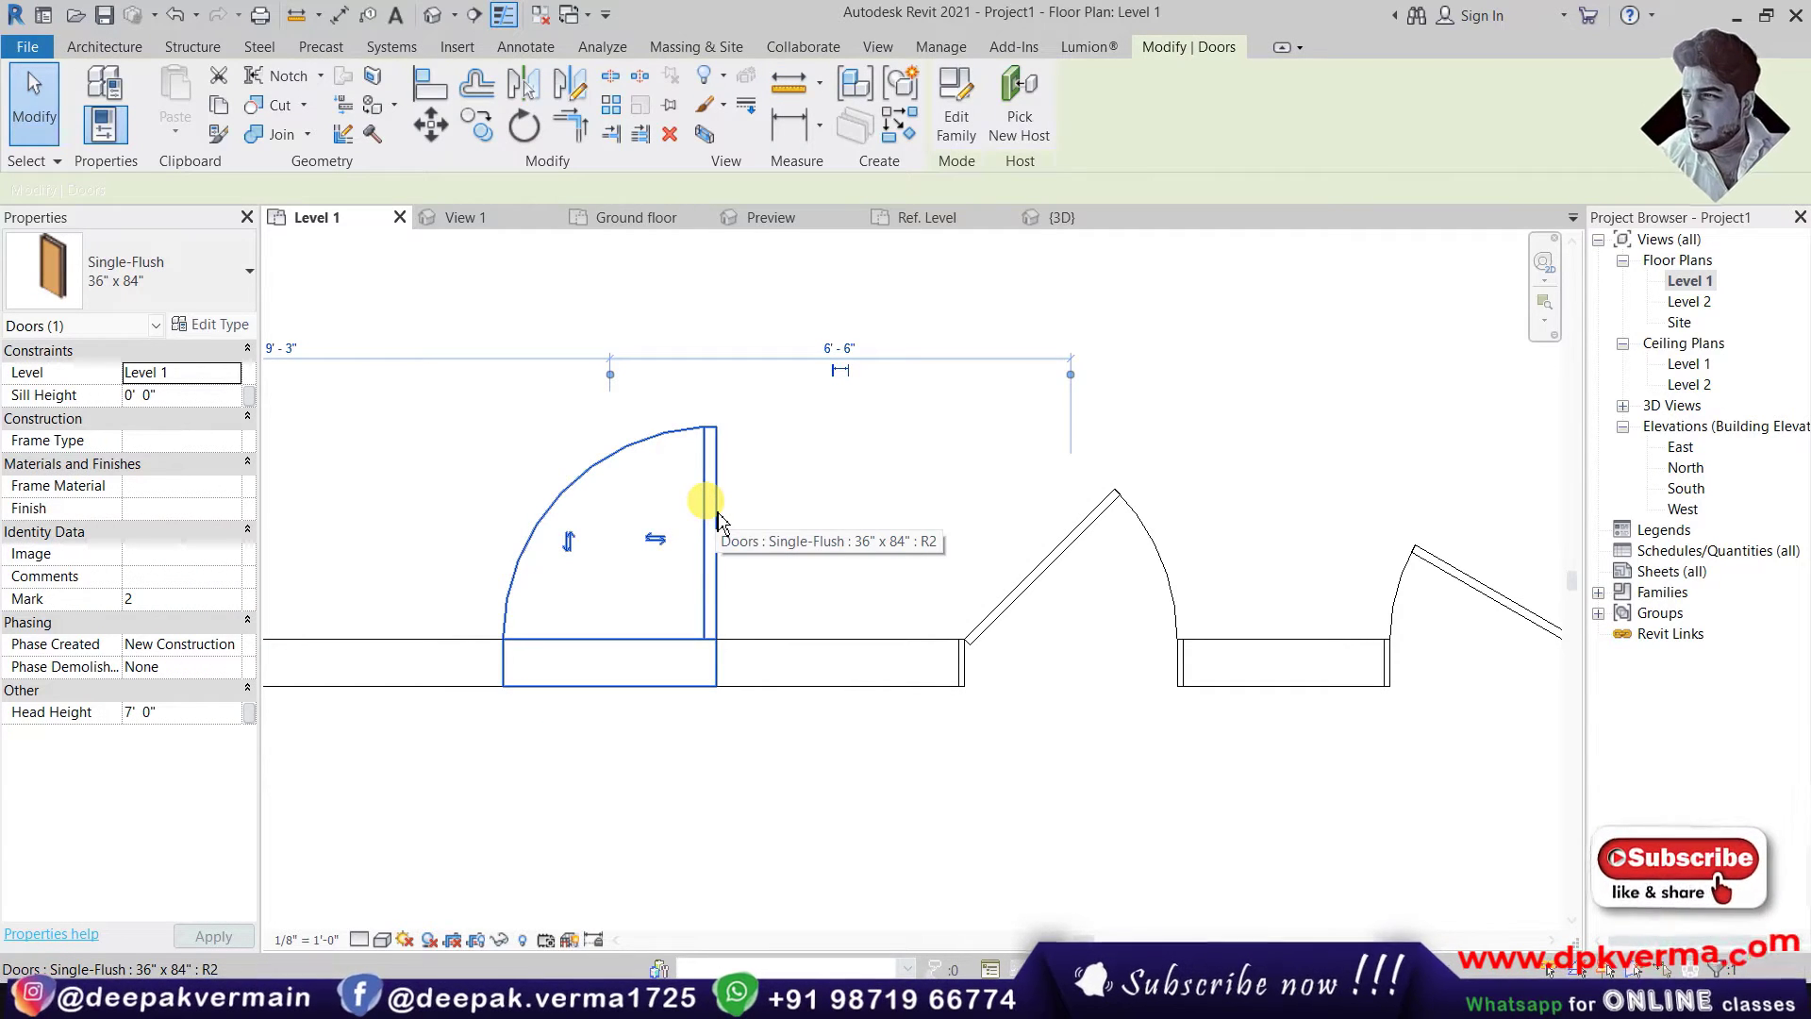
scroll(647, 578, up, 2)
click(703, 594)
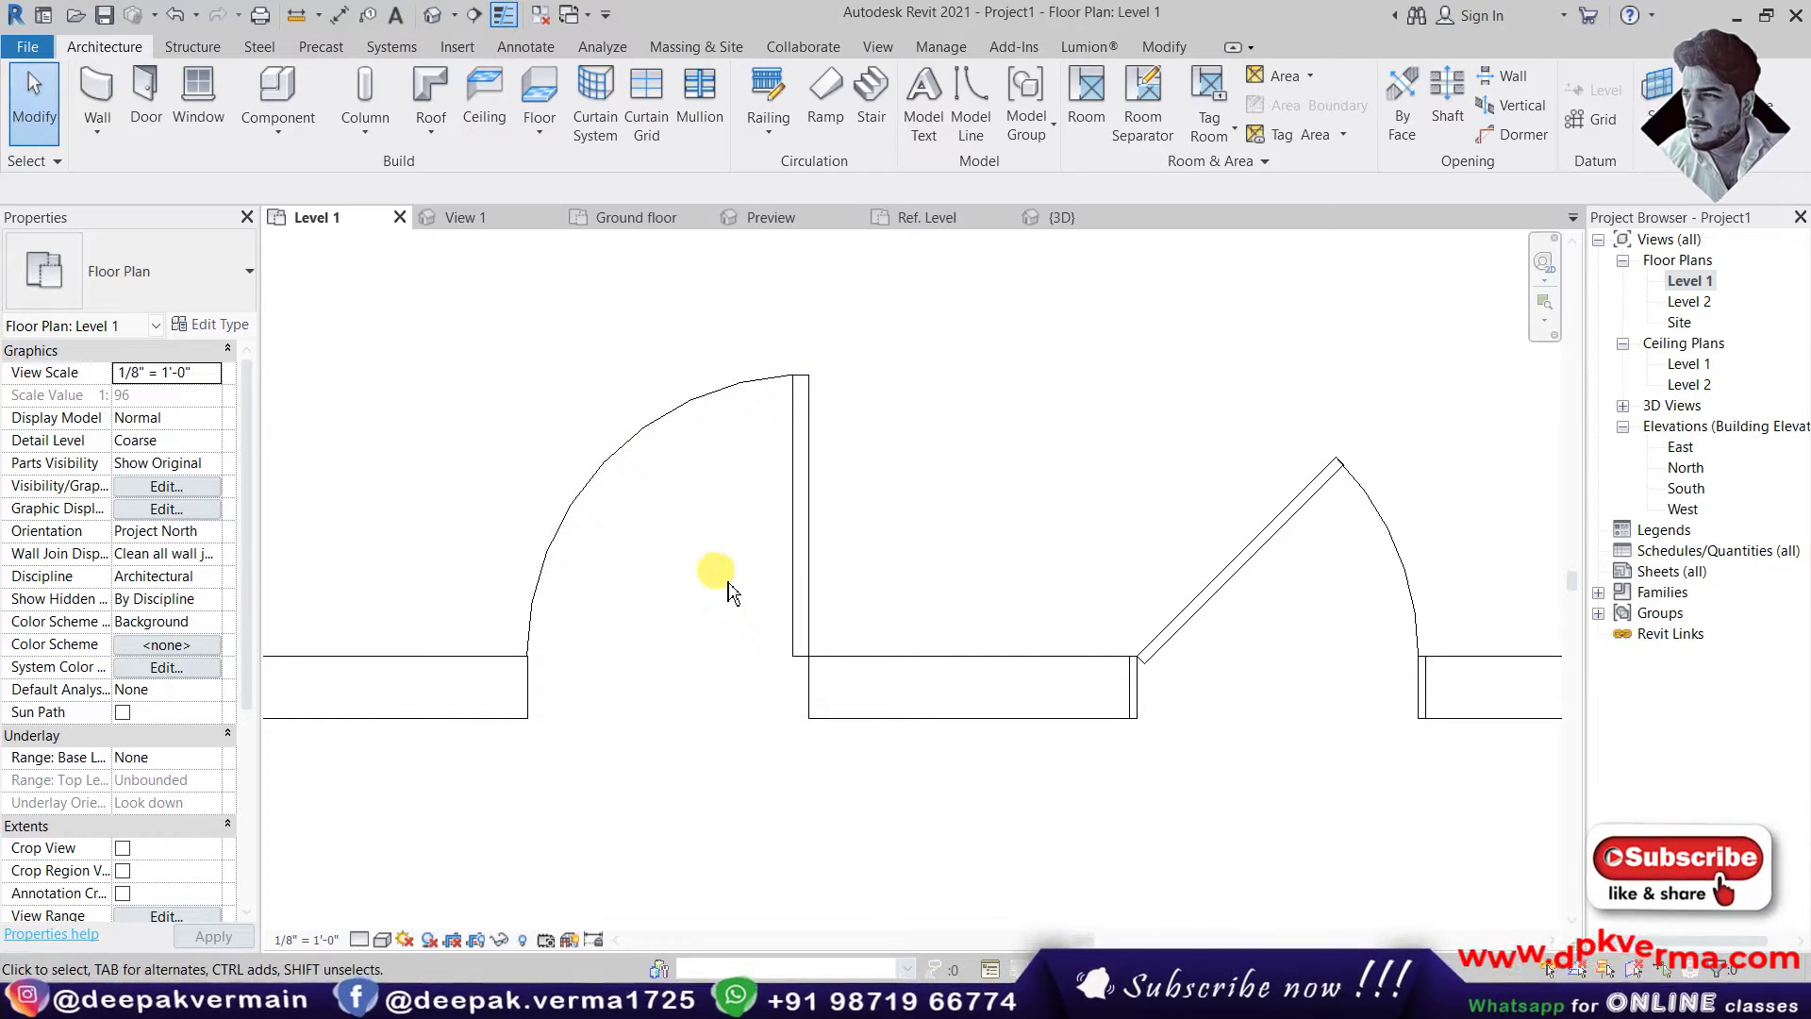
middle_drag(779, 527, 842, 509)
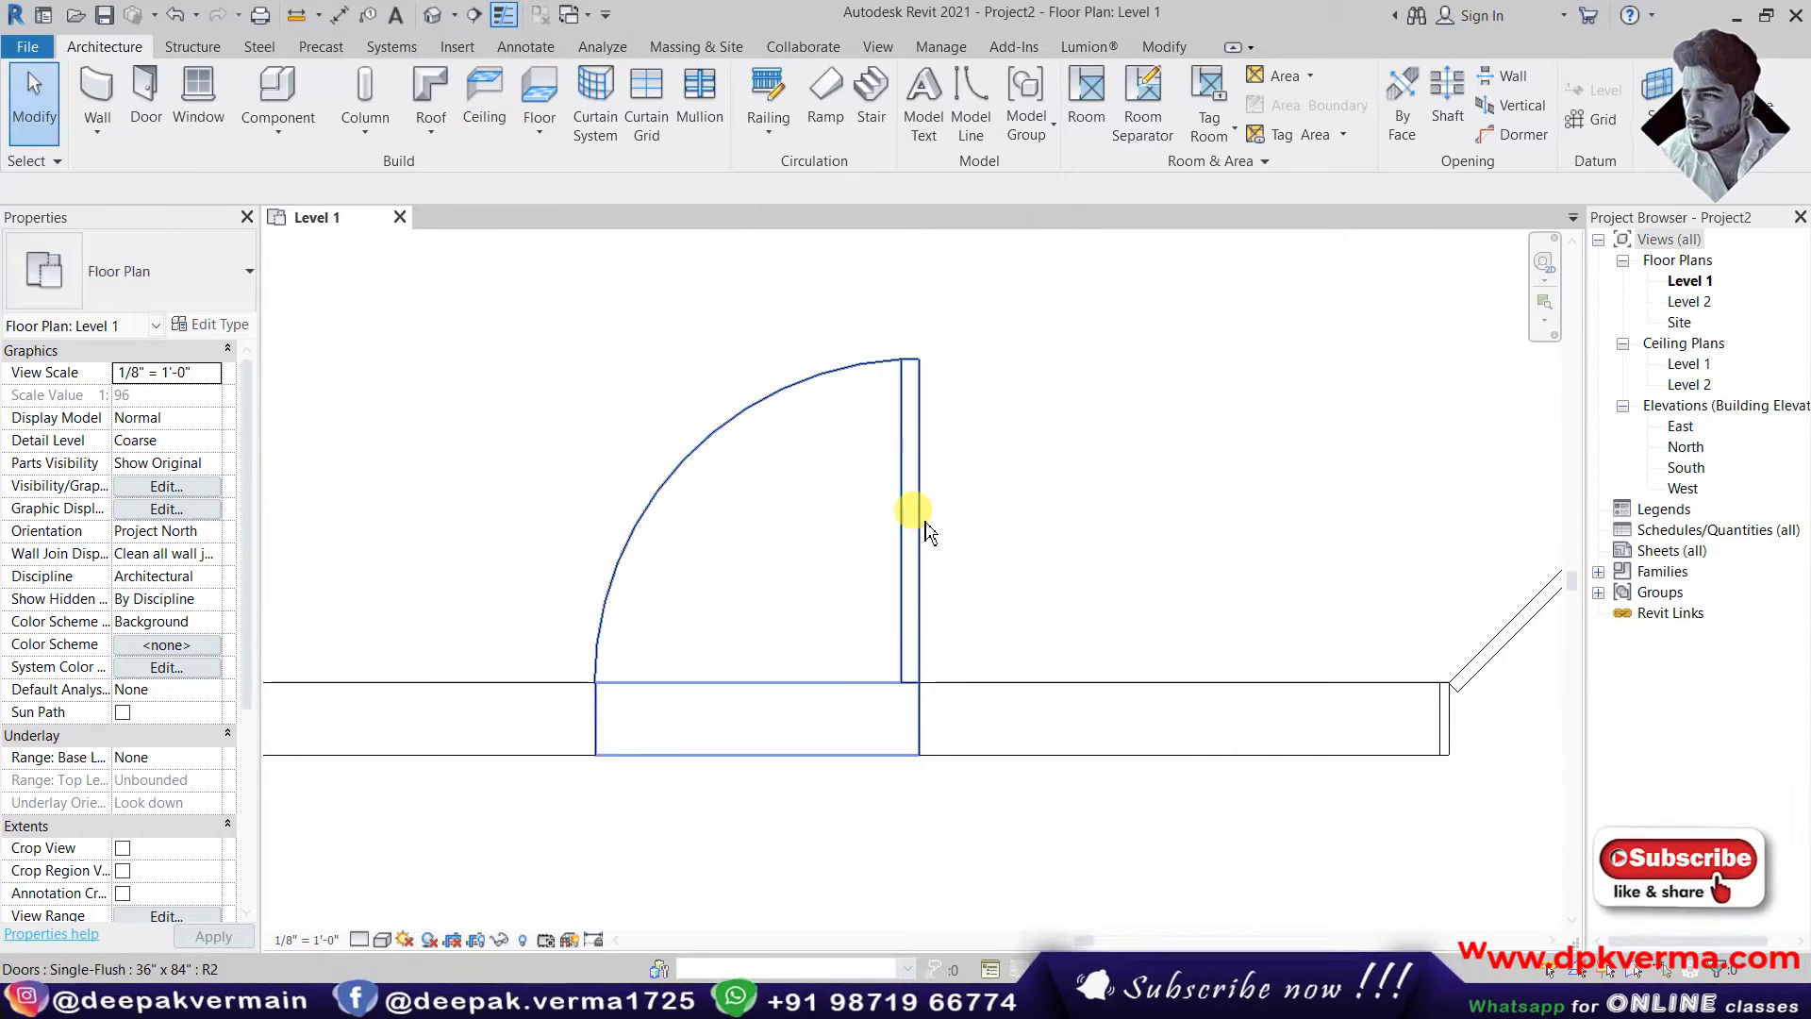
click(929, 510)
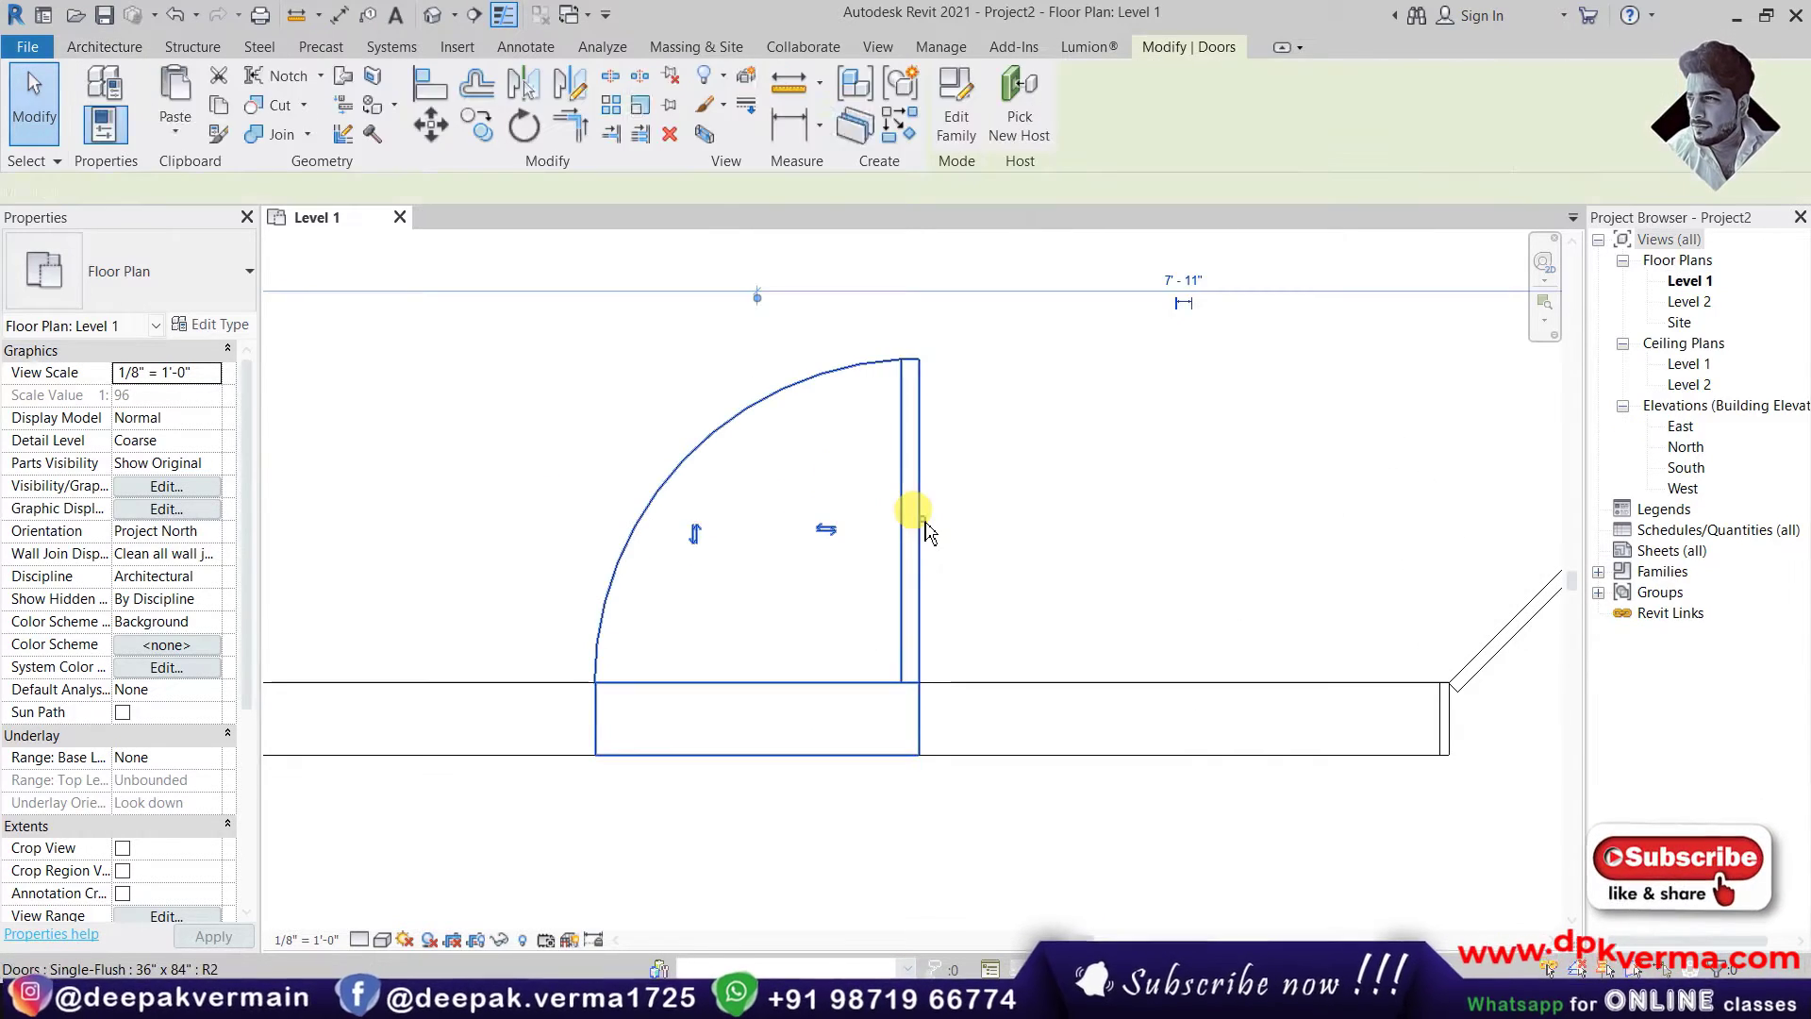
- Open the Single-Flush family for editing and view it in 3D with Realistic style
click(957, 123)
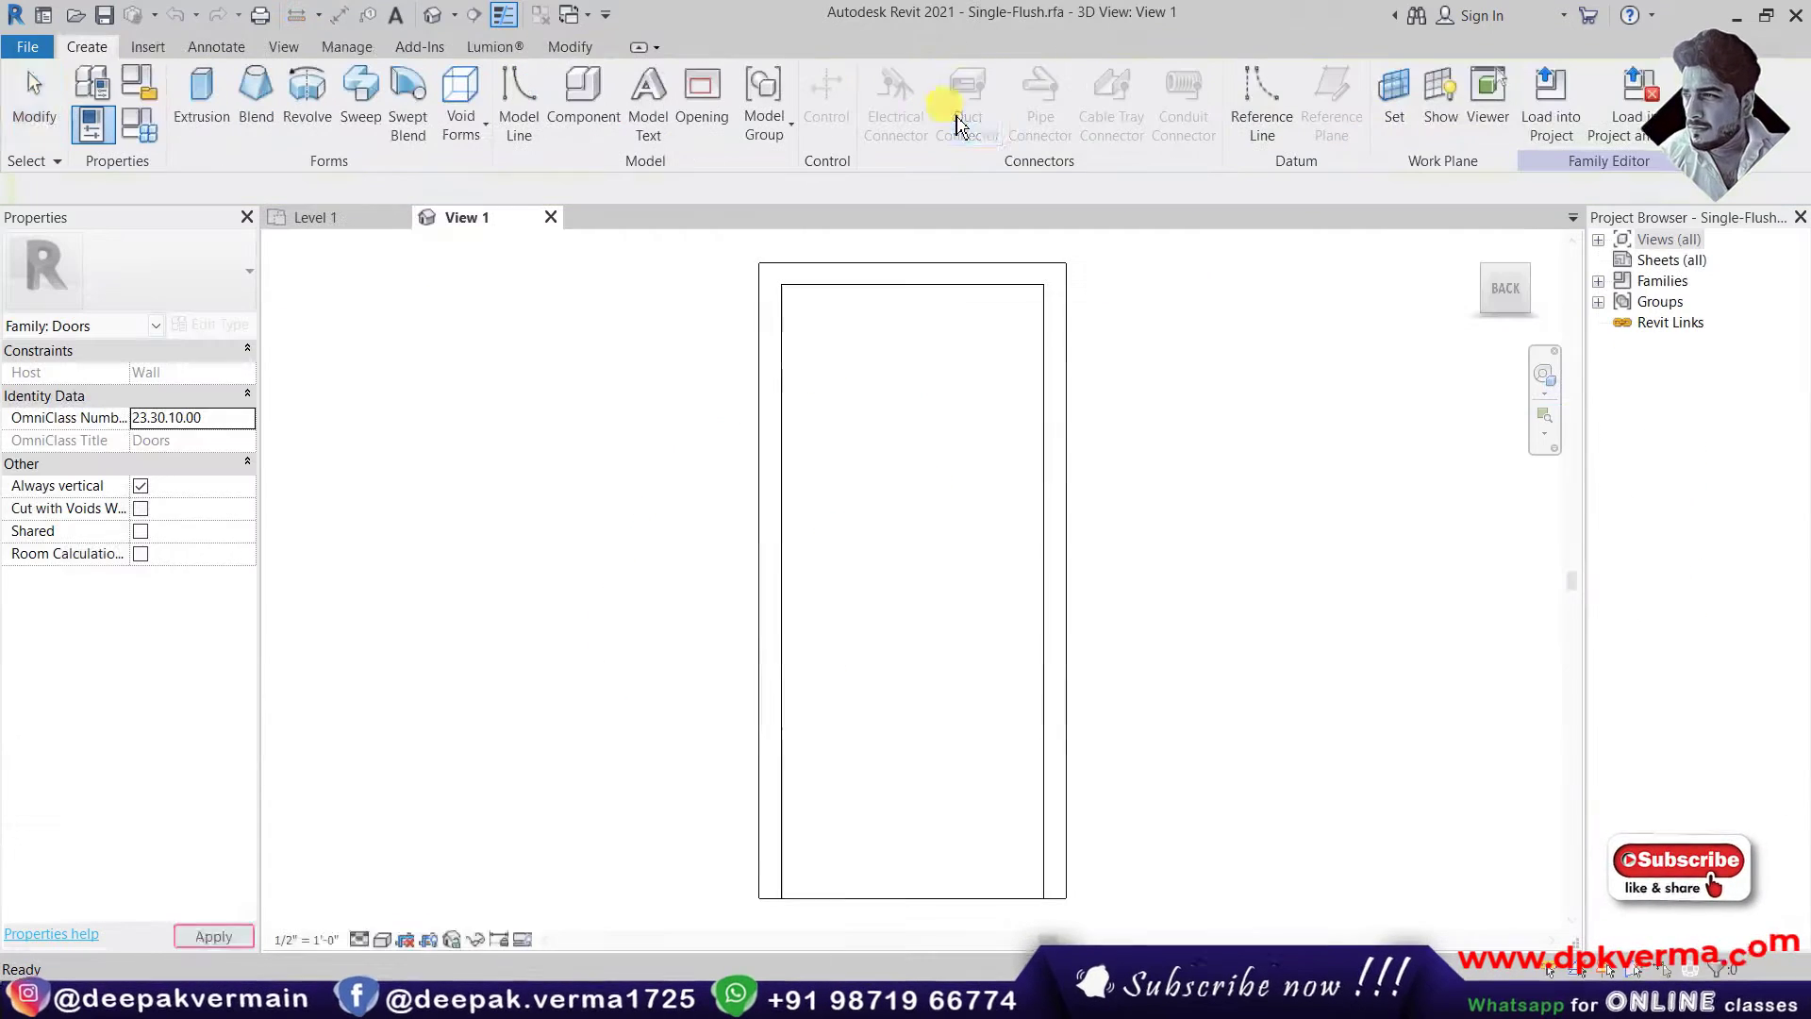
middle_drag(877, 586, 809, 537)
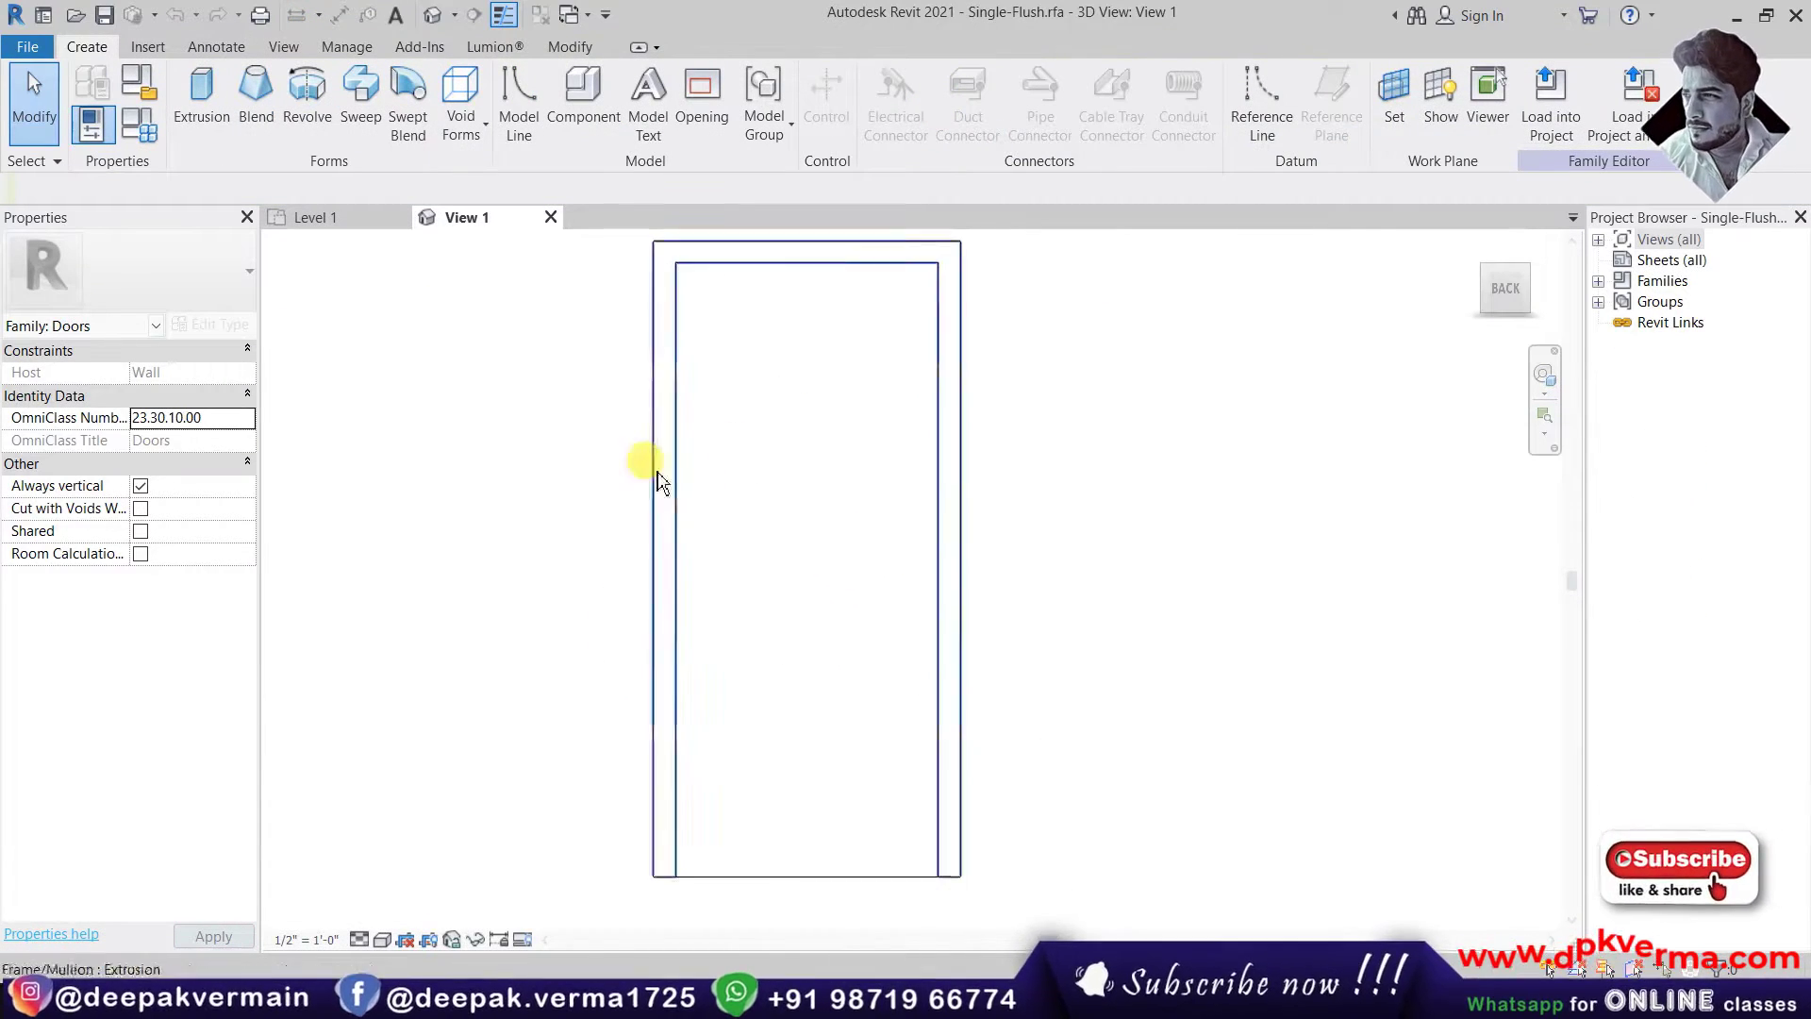
click(432, 14)
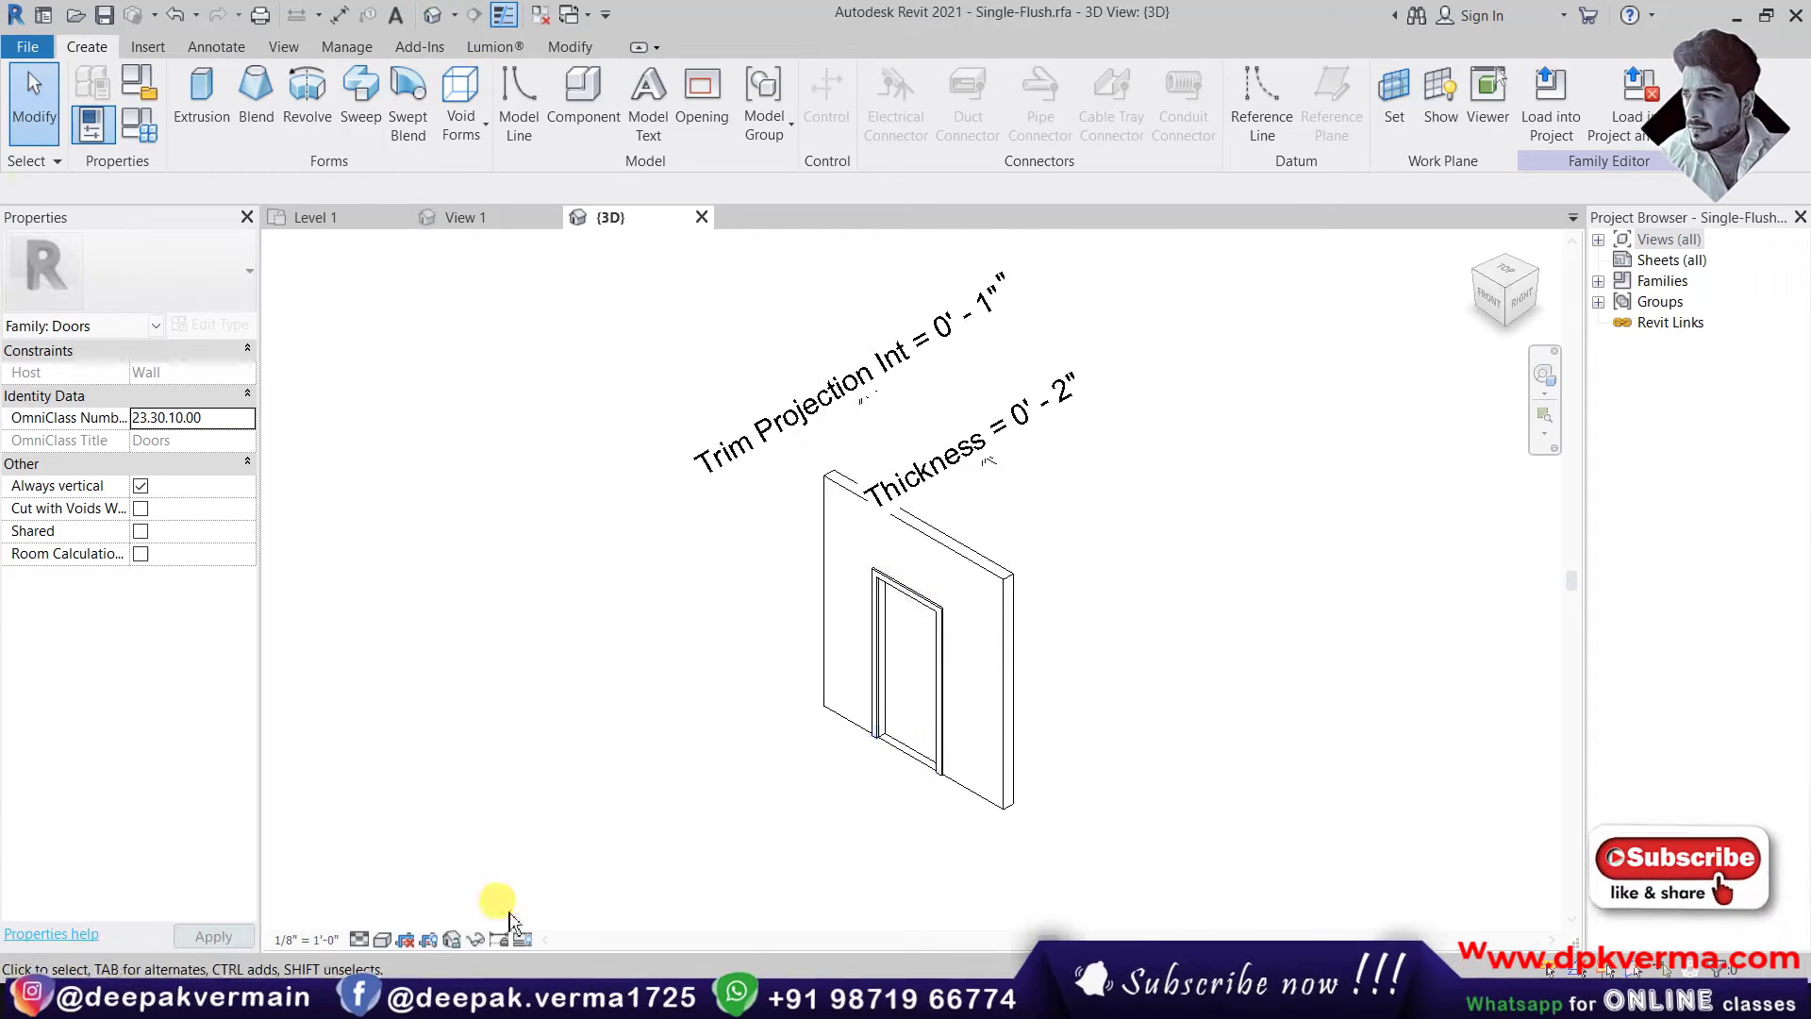
click(408, 940)
click(443, 910)
scroll(920, 754, up, 3)
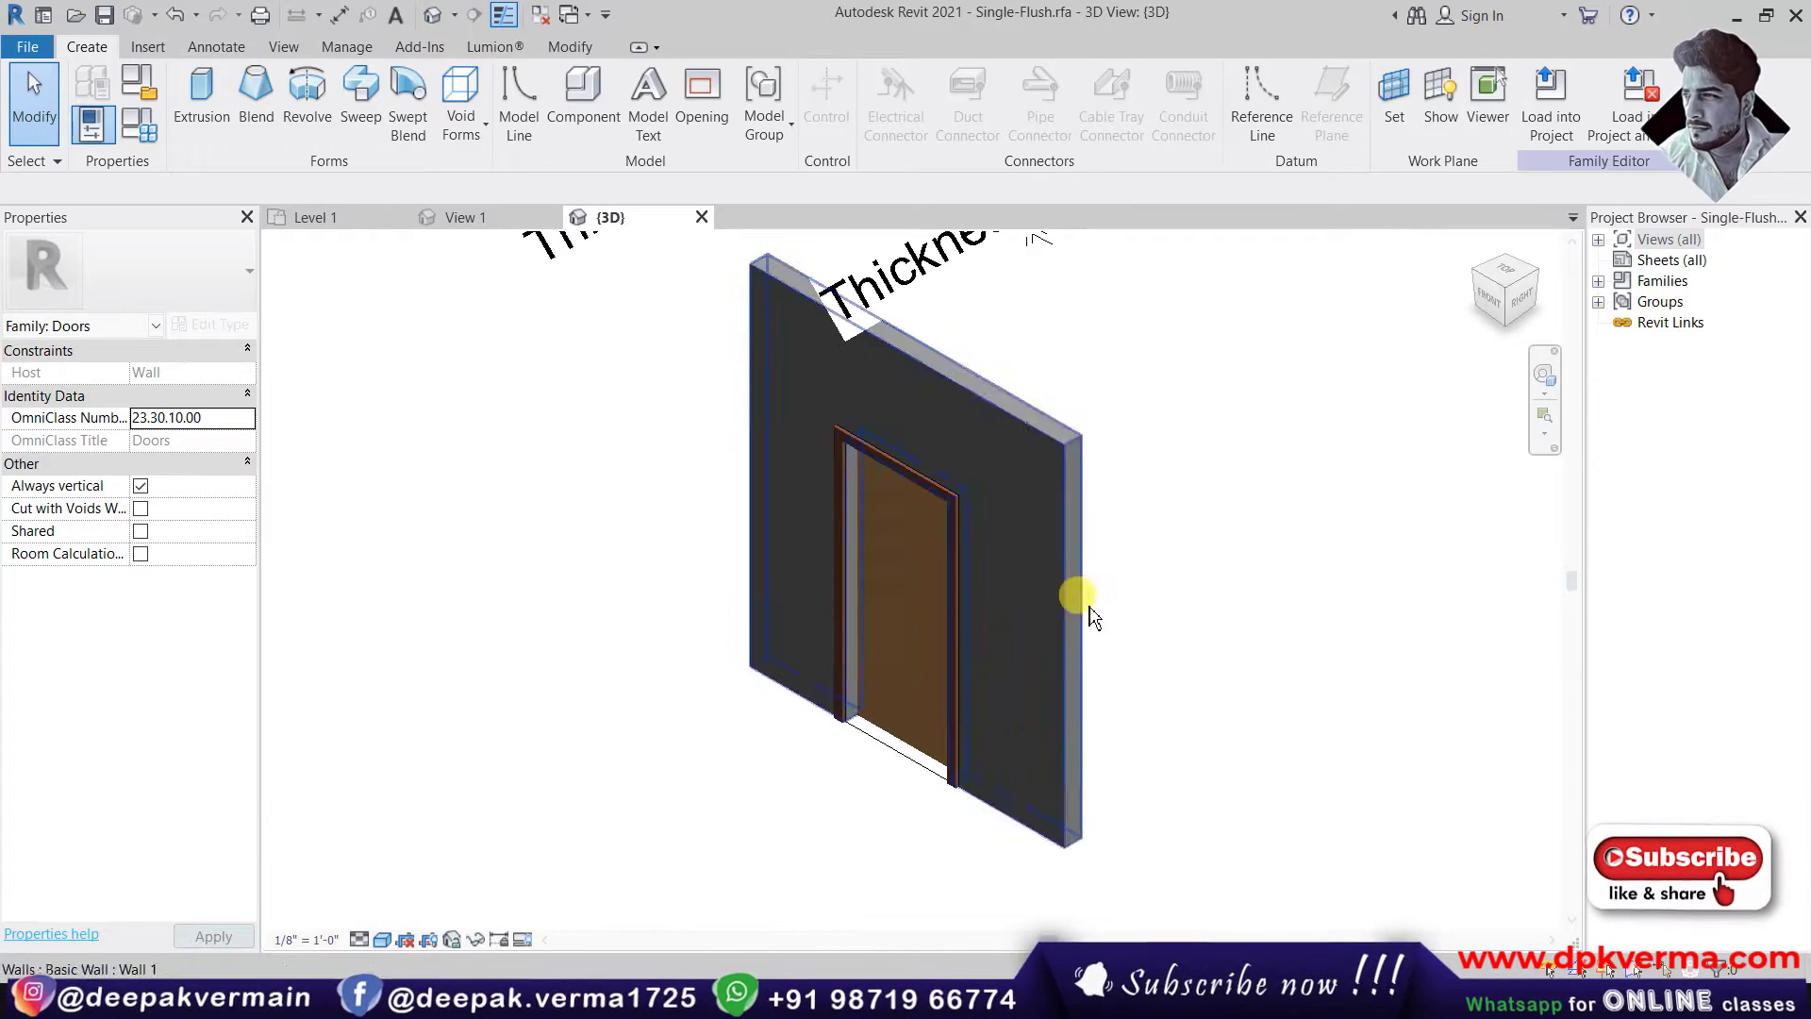
scroll(1009, 487, up, 2)
scroll(822, 569, up, 2)
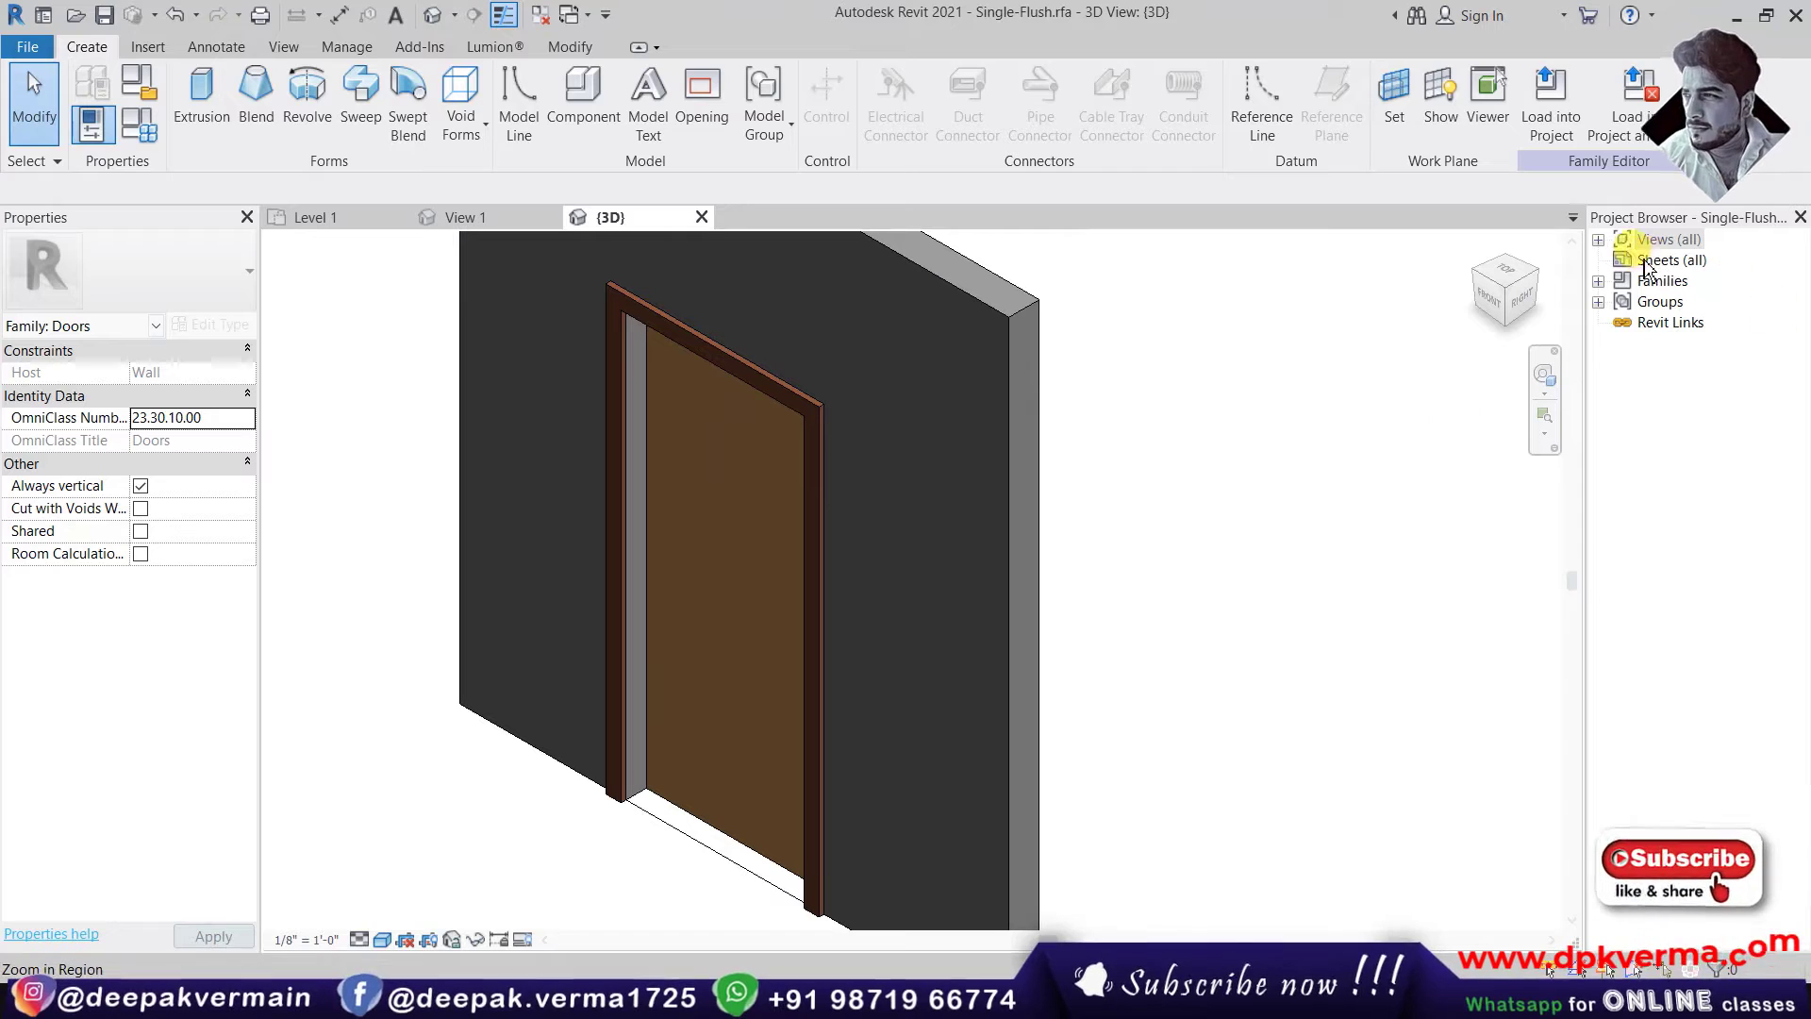
- Open the family's Ground floor plan under Floor Plans in the Project Browser
double_click(1627, 240)
click(1622, 260)
double_click(1697, 281)
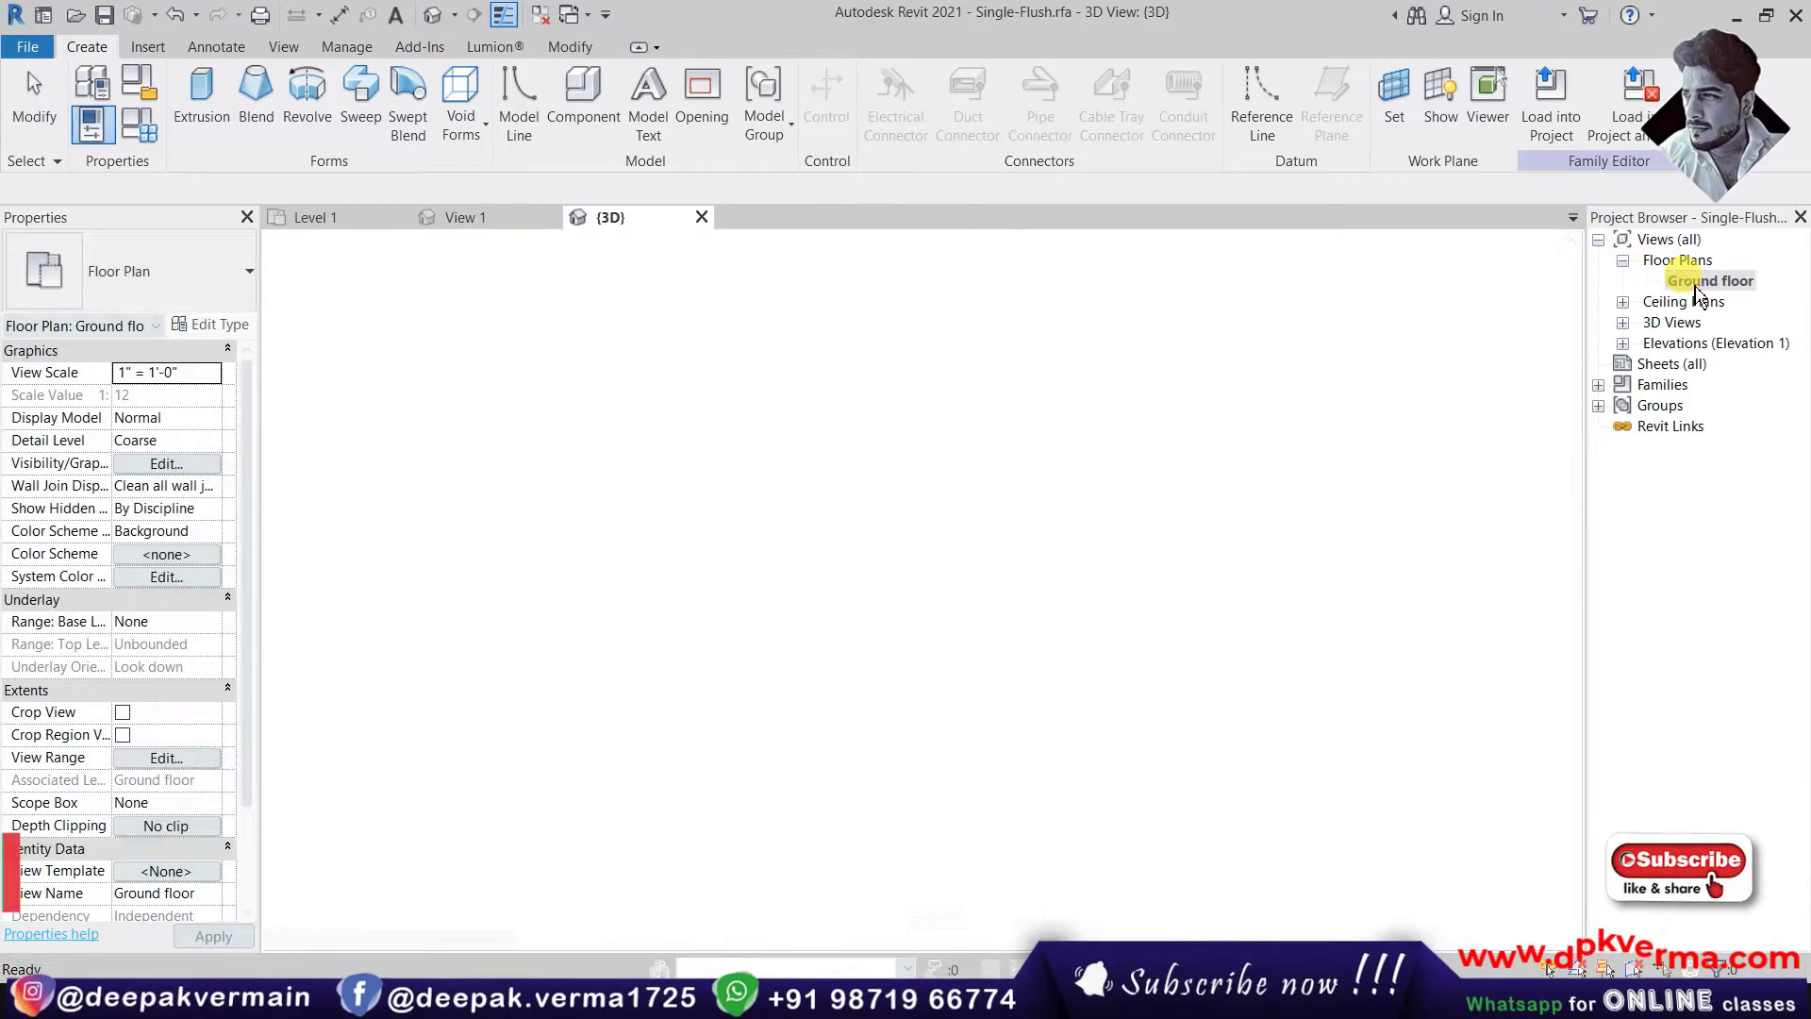
scroll(867, 575, up, 2)
scroll(821, 287, up, 1)
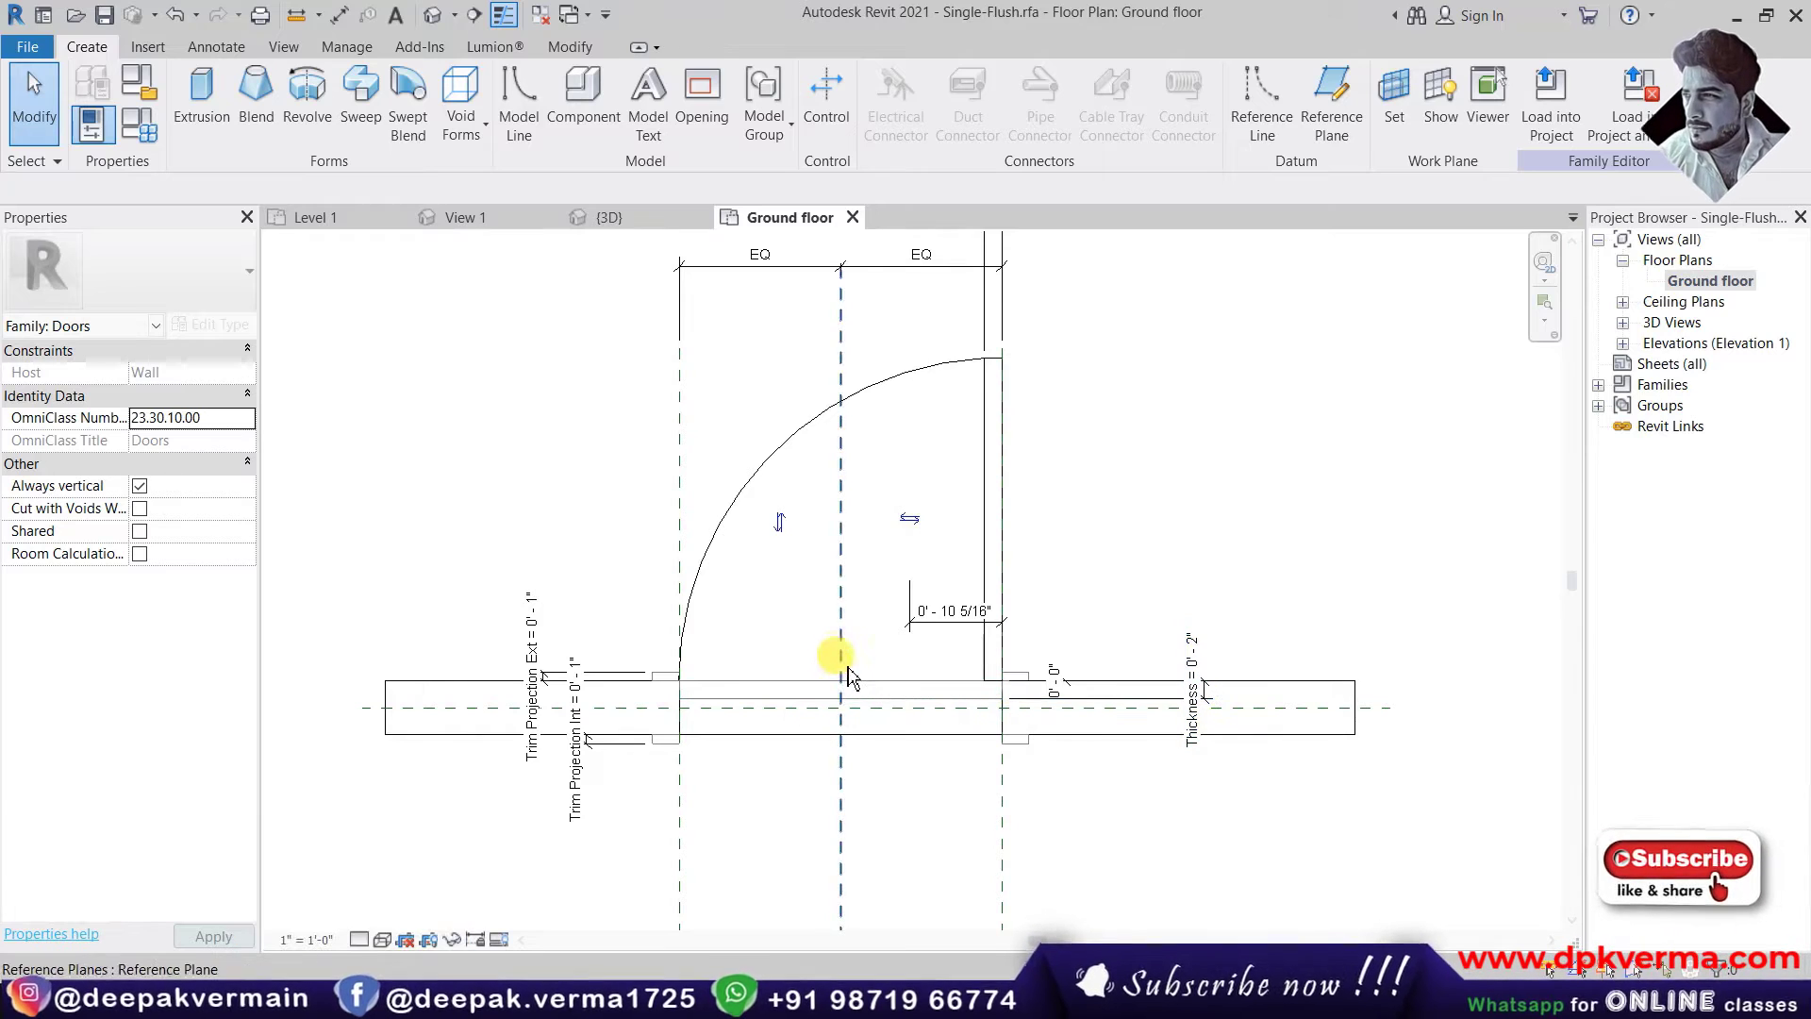
- Select the door panel extrusion in the Ground floor plan and start Rotate
scroll(753, 623, up, 2)
click(722, 419)
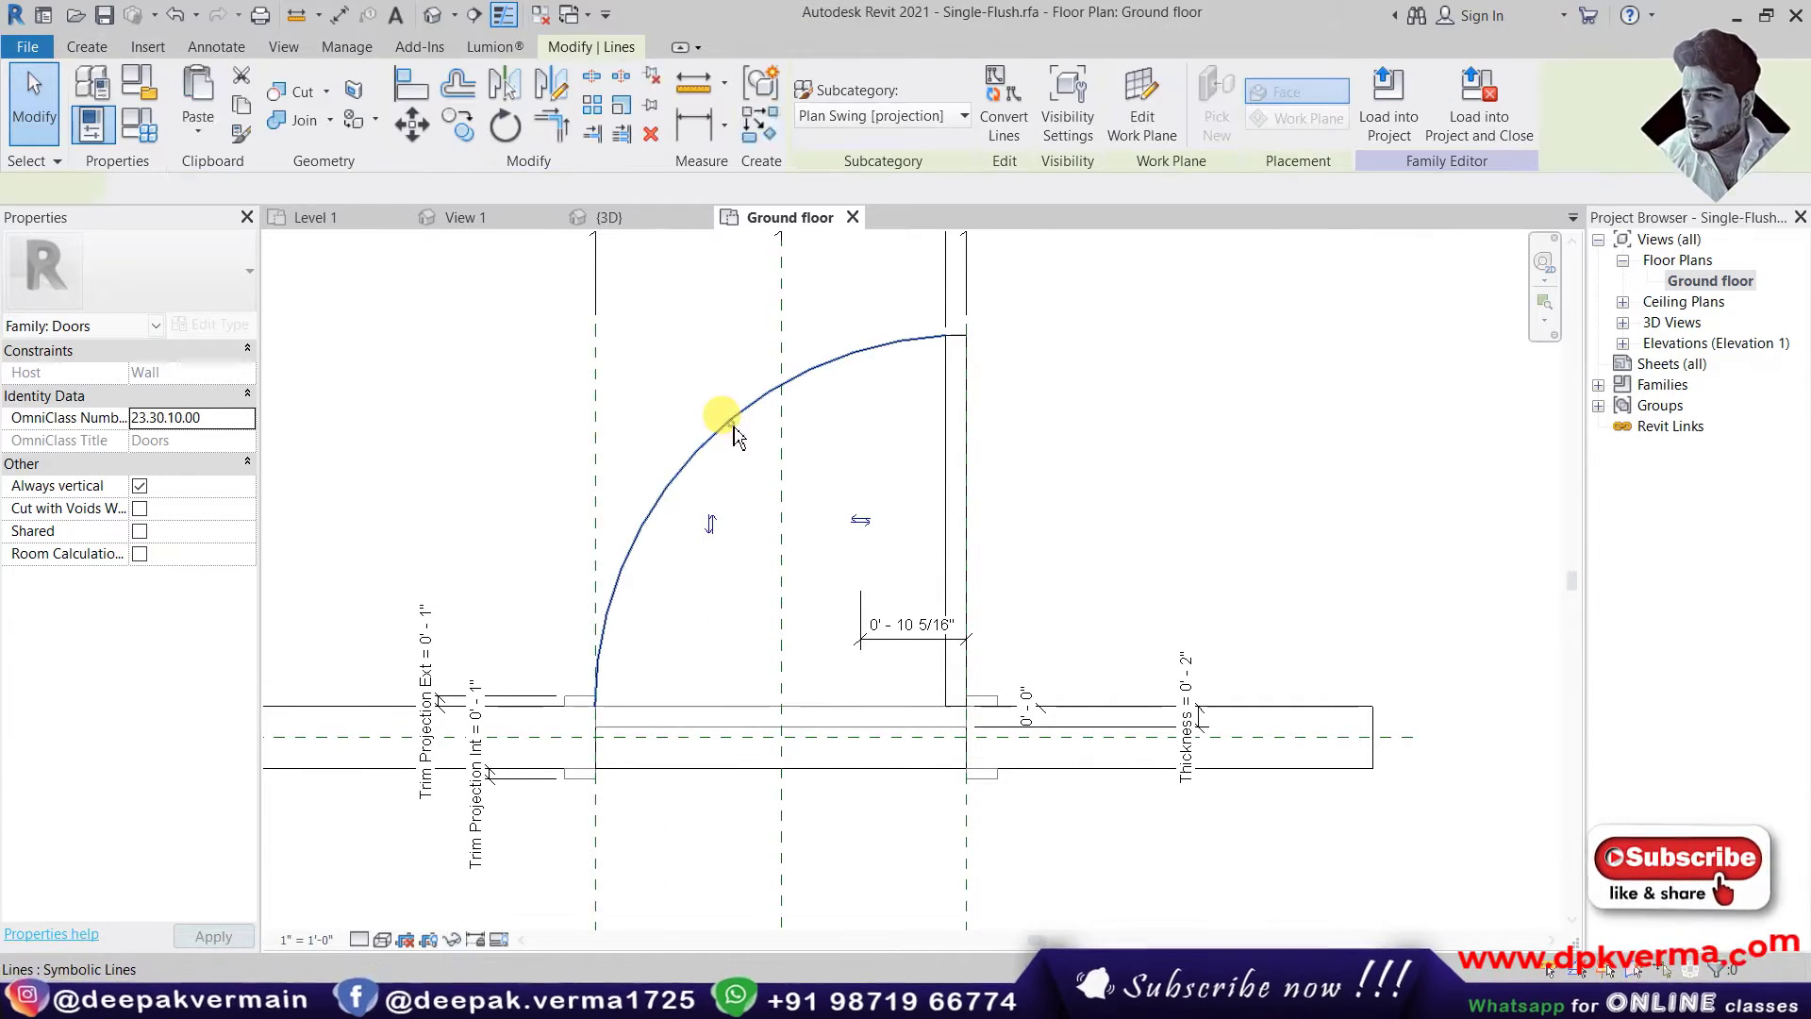
click(964, 449)
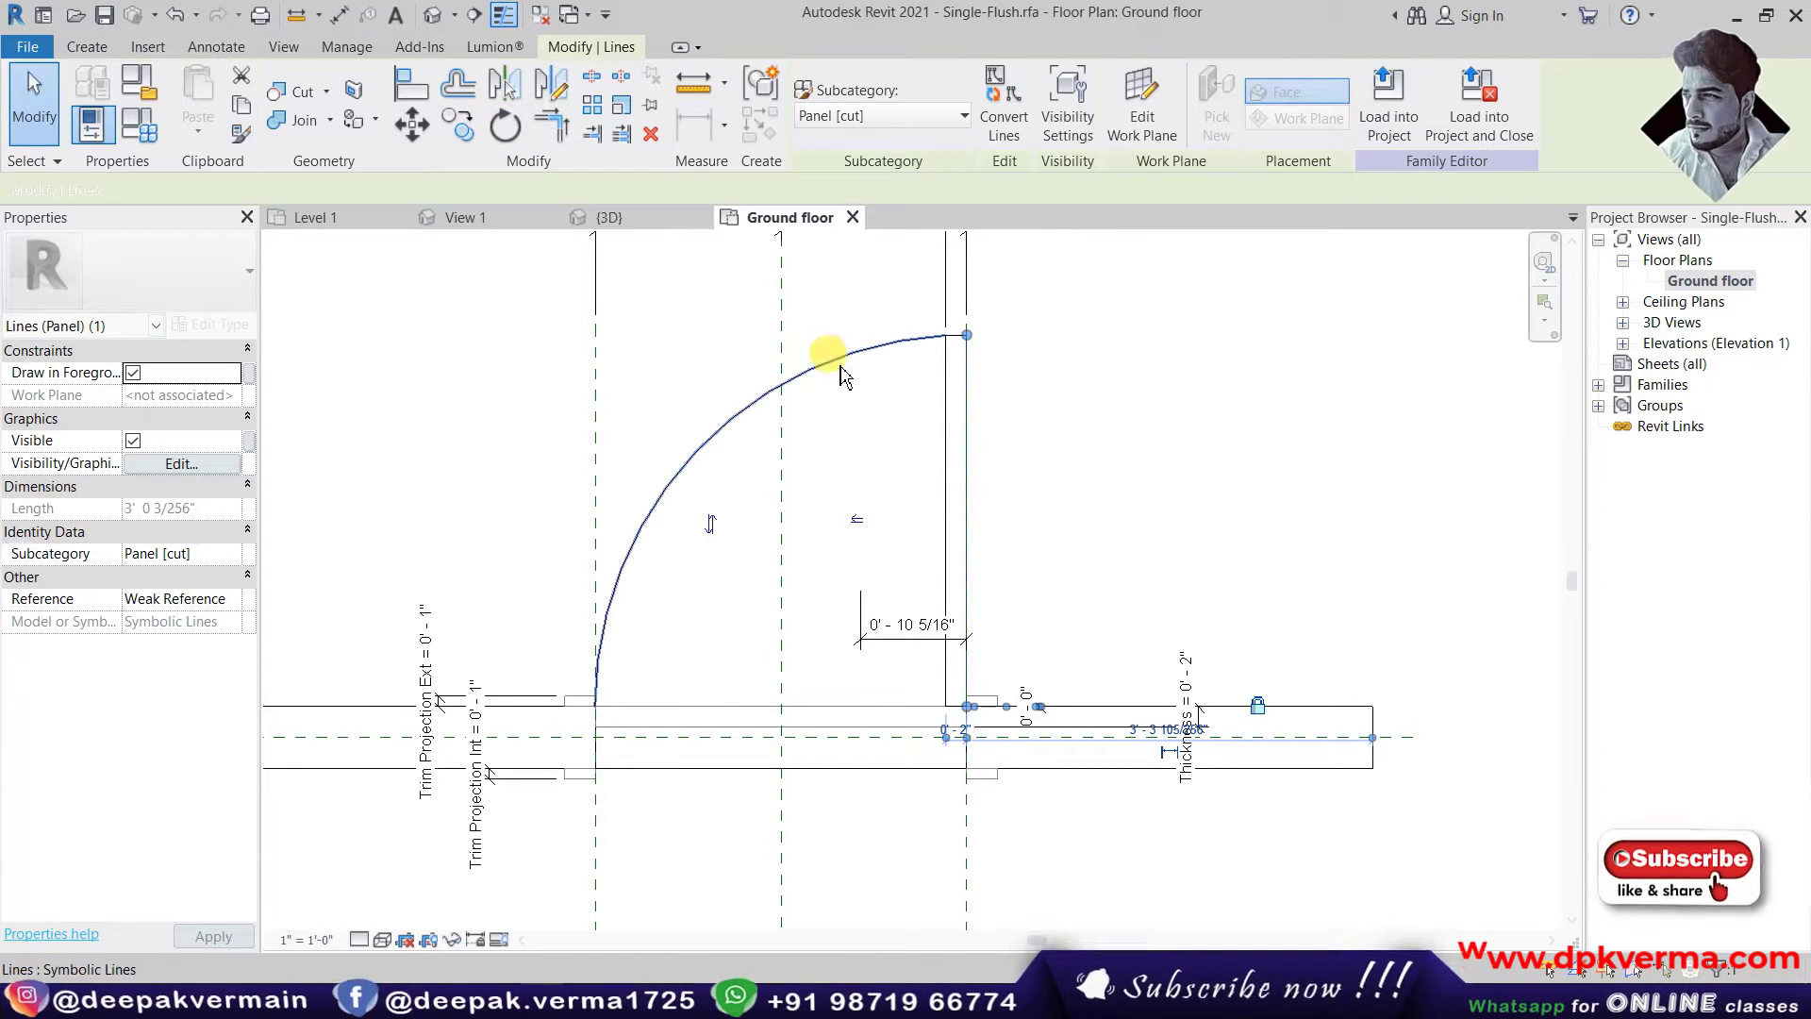
click(717, 727)
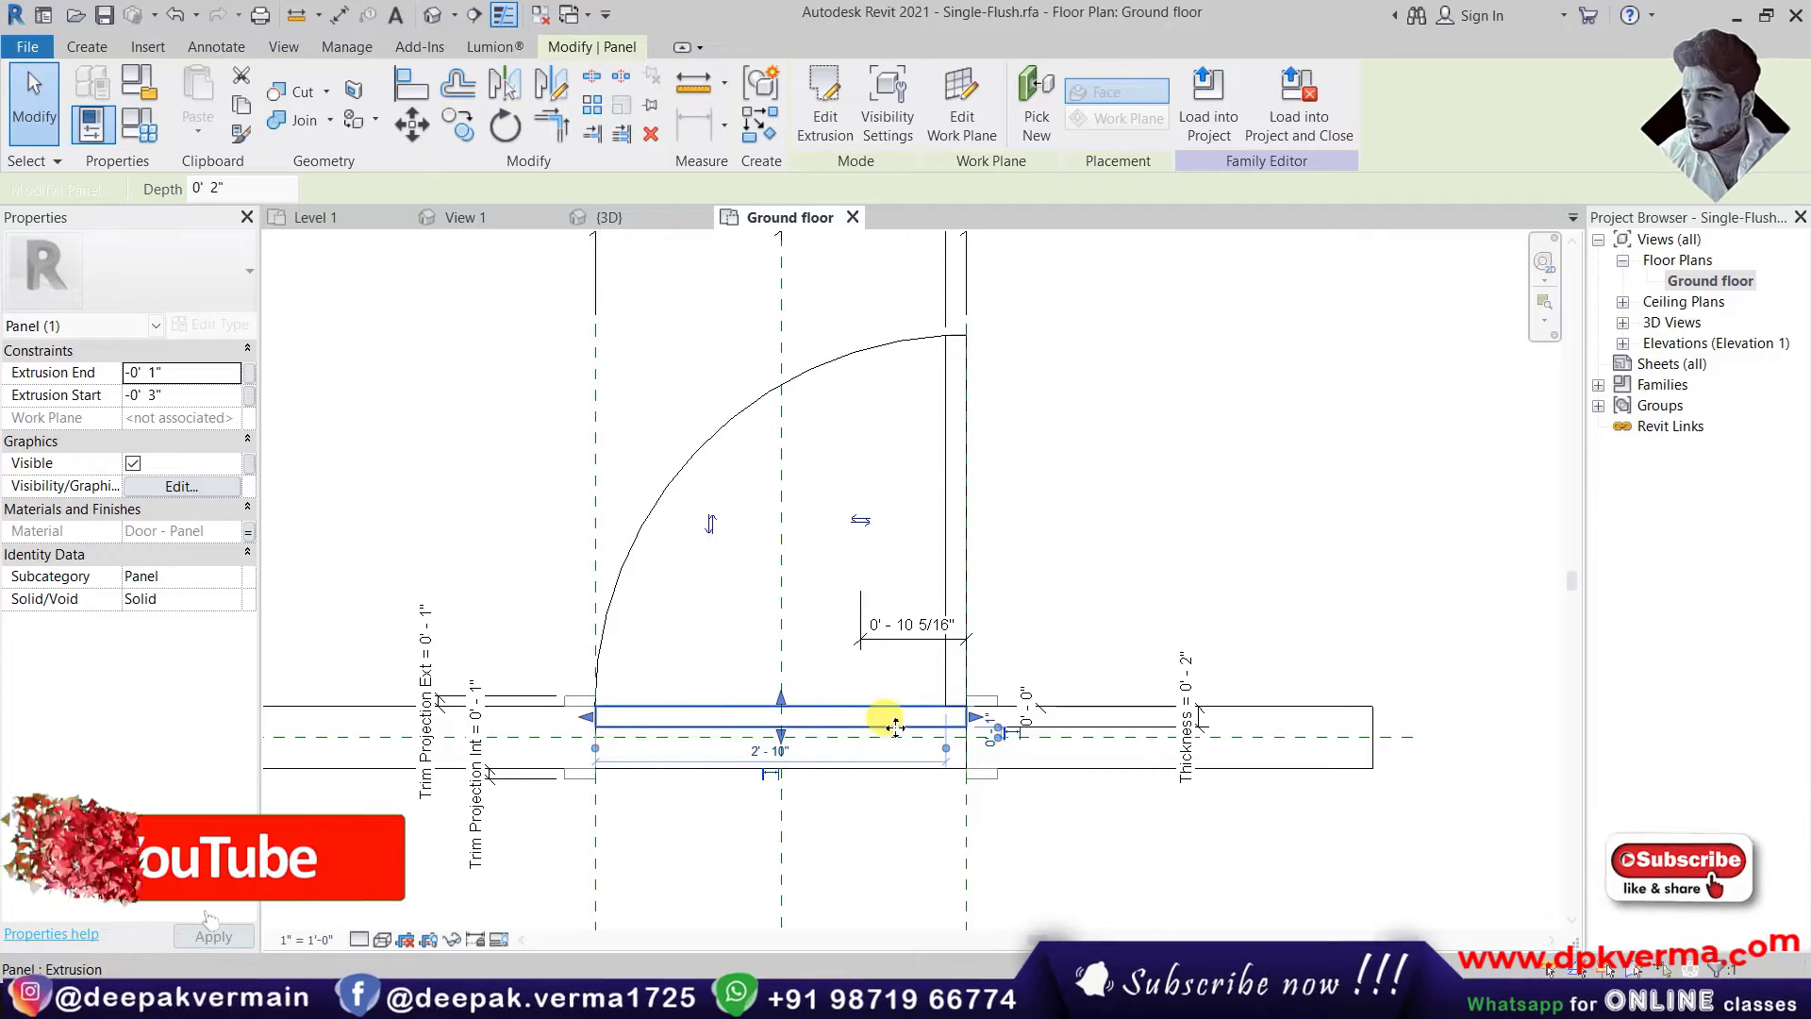
scroll(747, 737, up, 1)
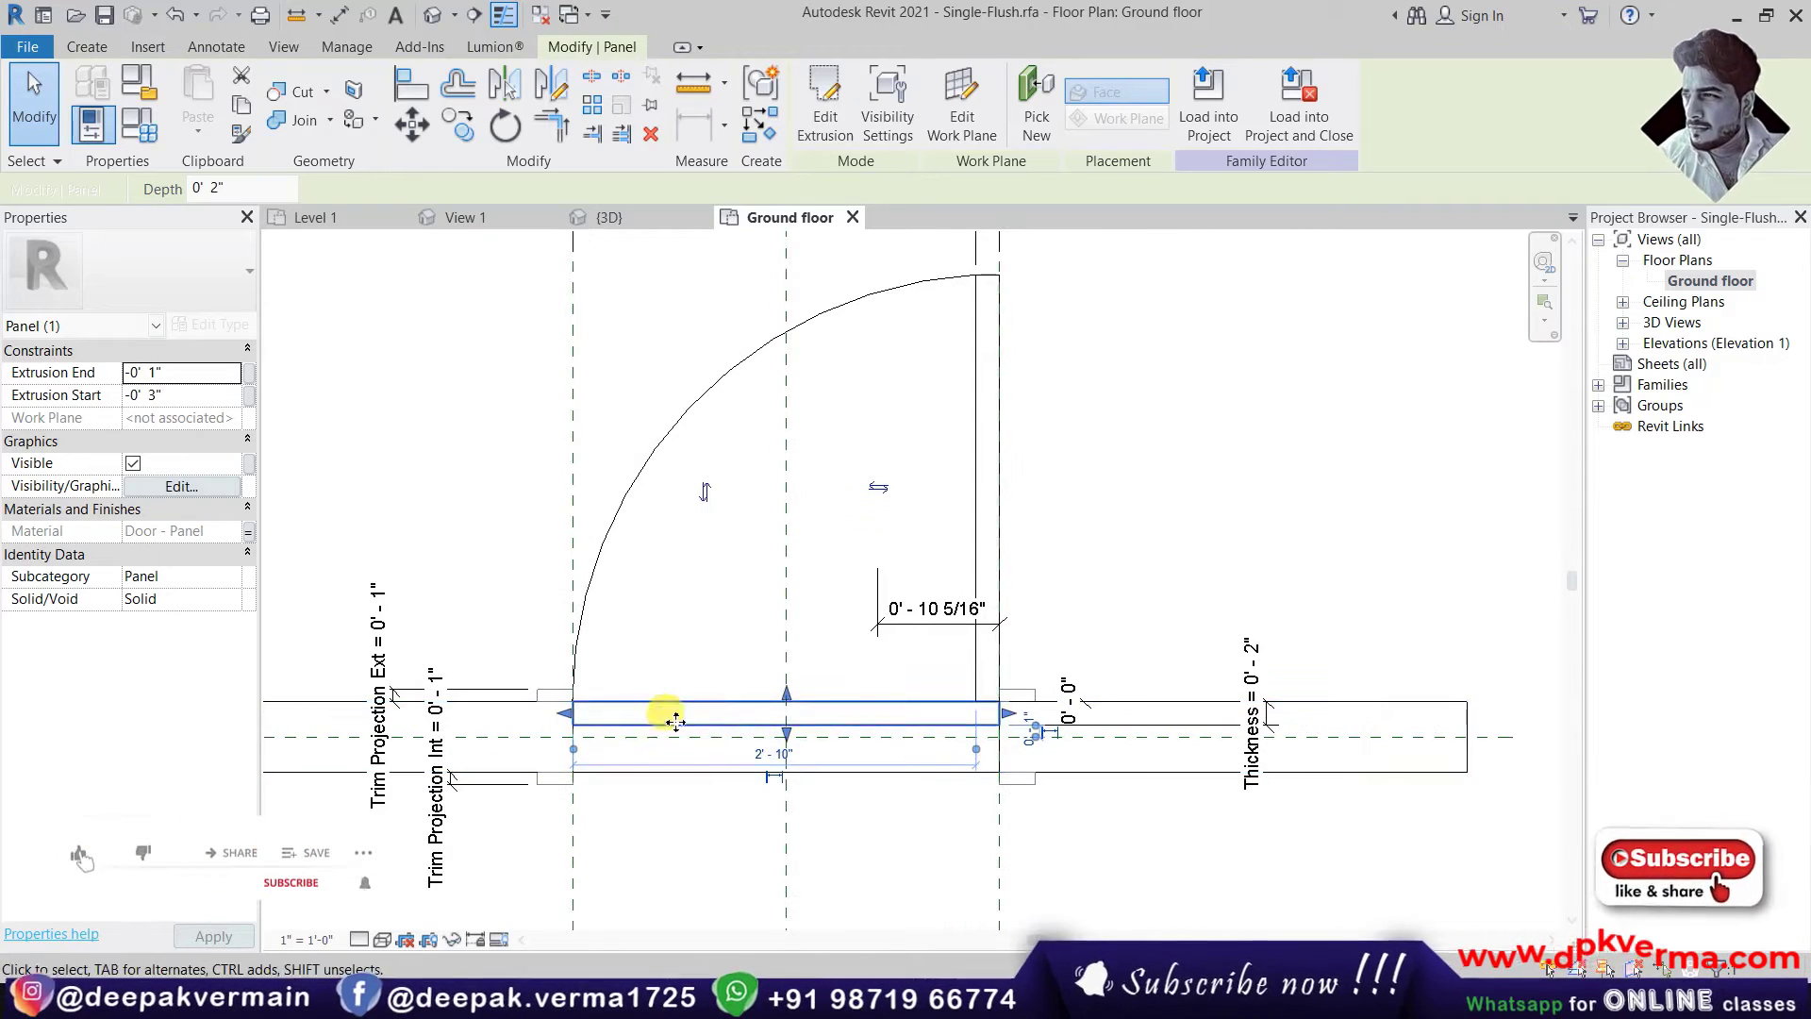
scroll(756, 720, up, 1)
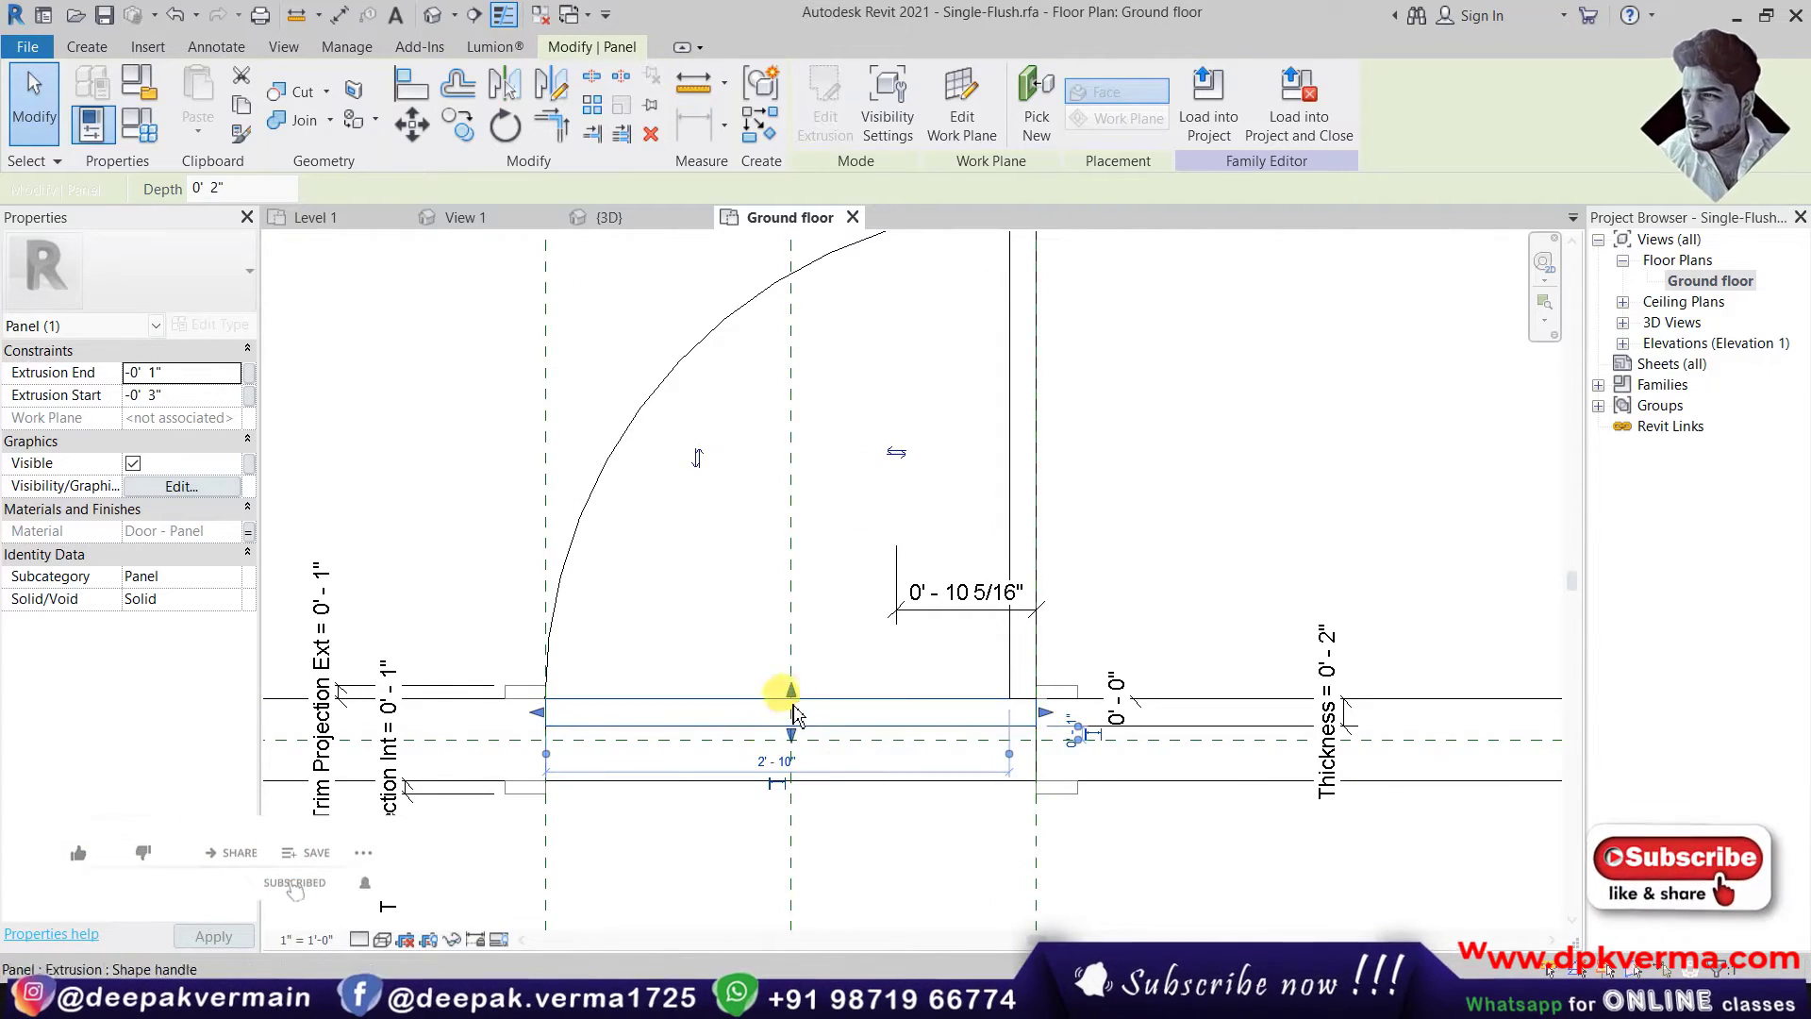
middle_drag(765, 717, 759, 659)
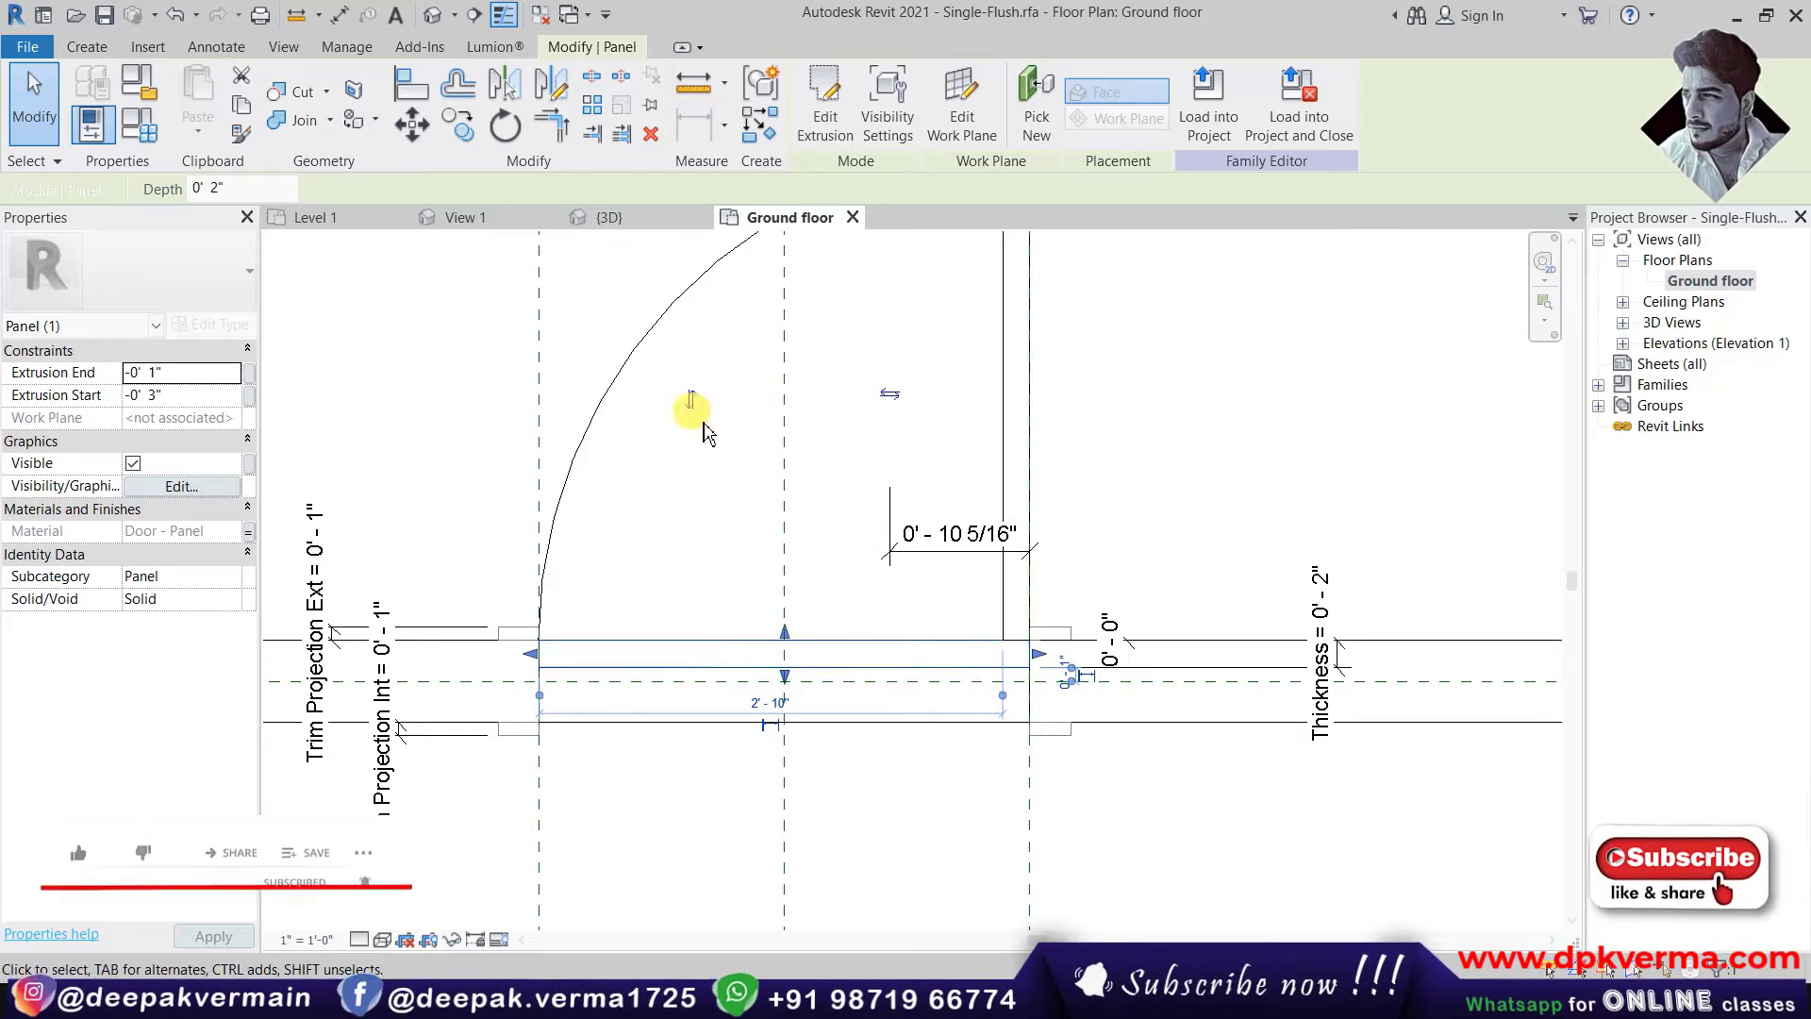
click(505, 125)
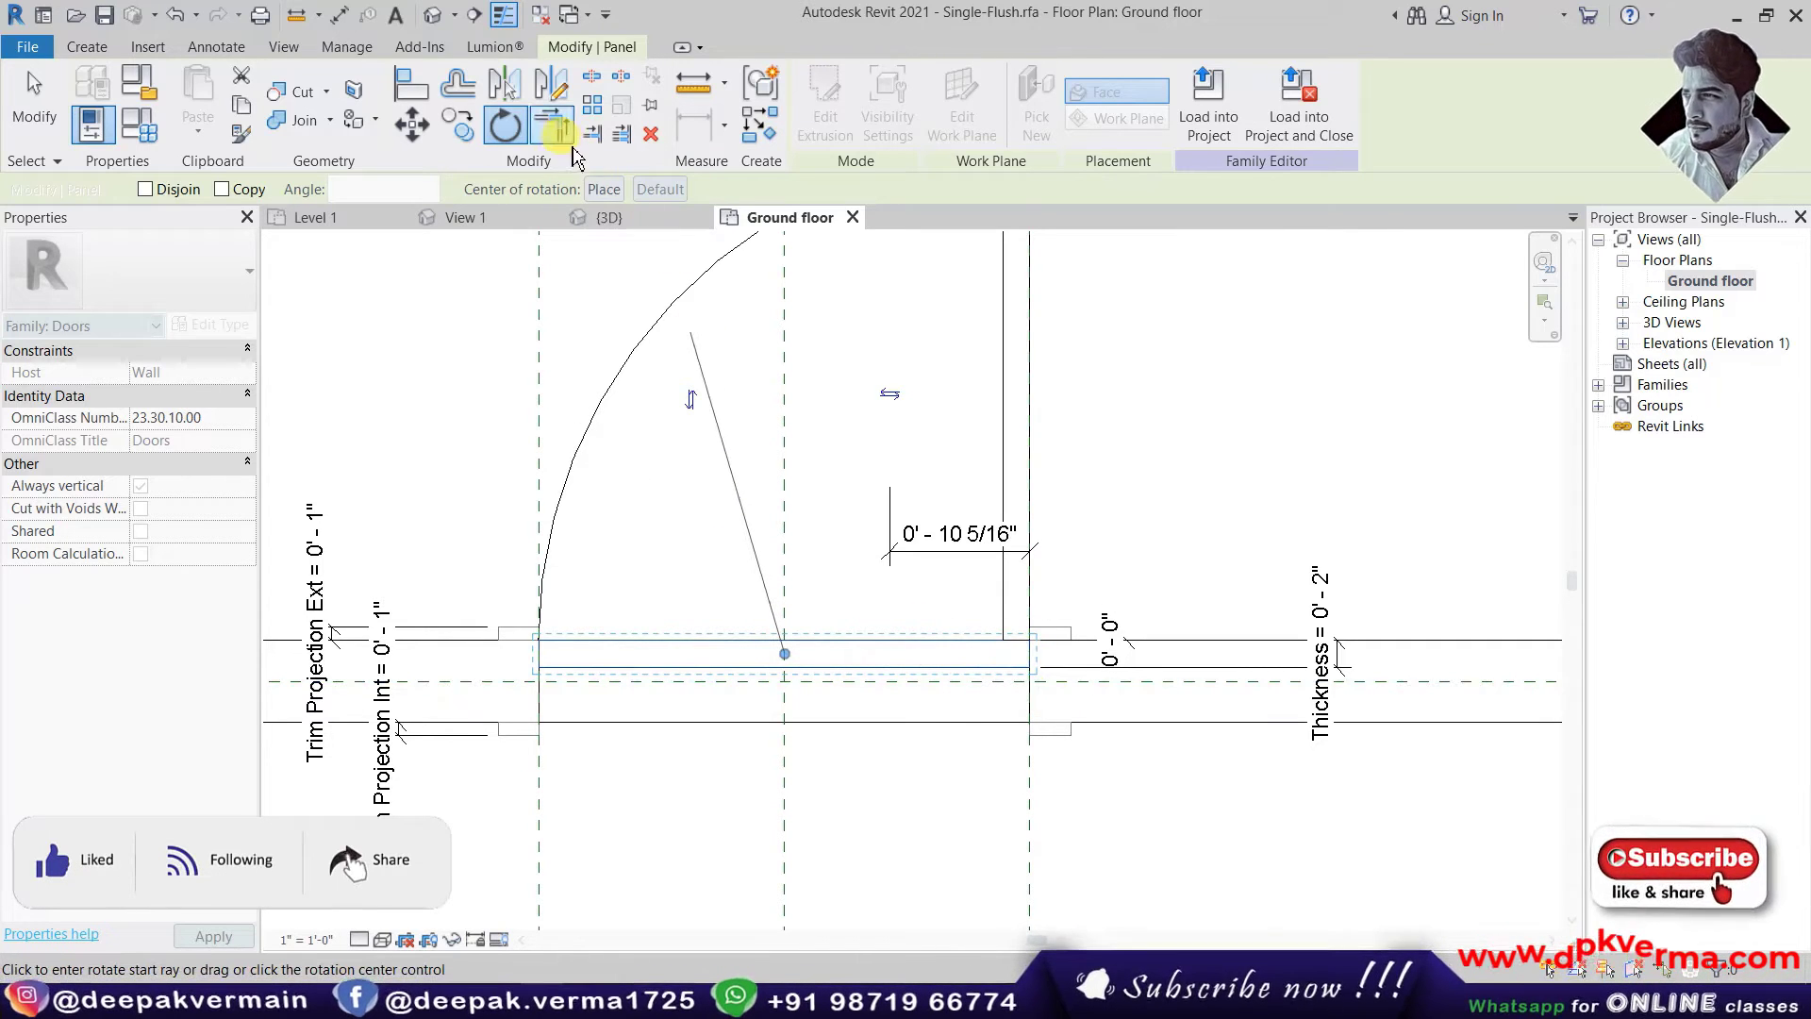
- Rotate the panel 45° about its hinge corner and clear the constraint errors
click(605, 188)
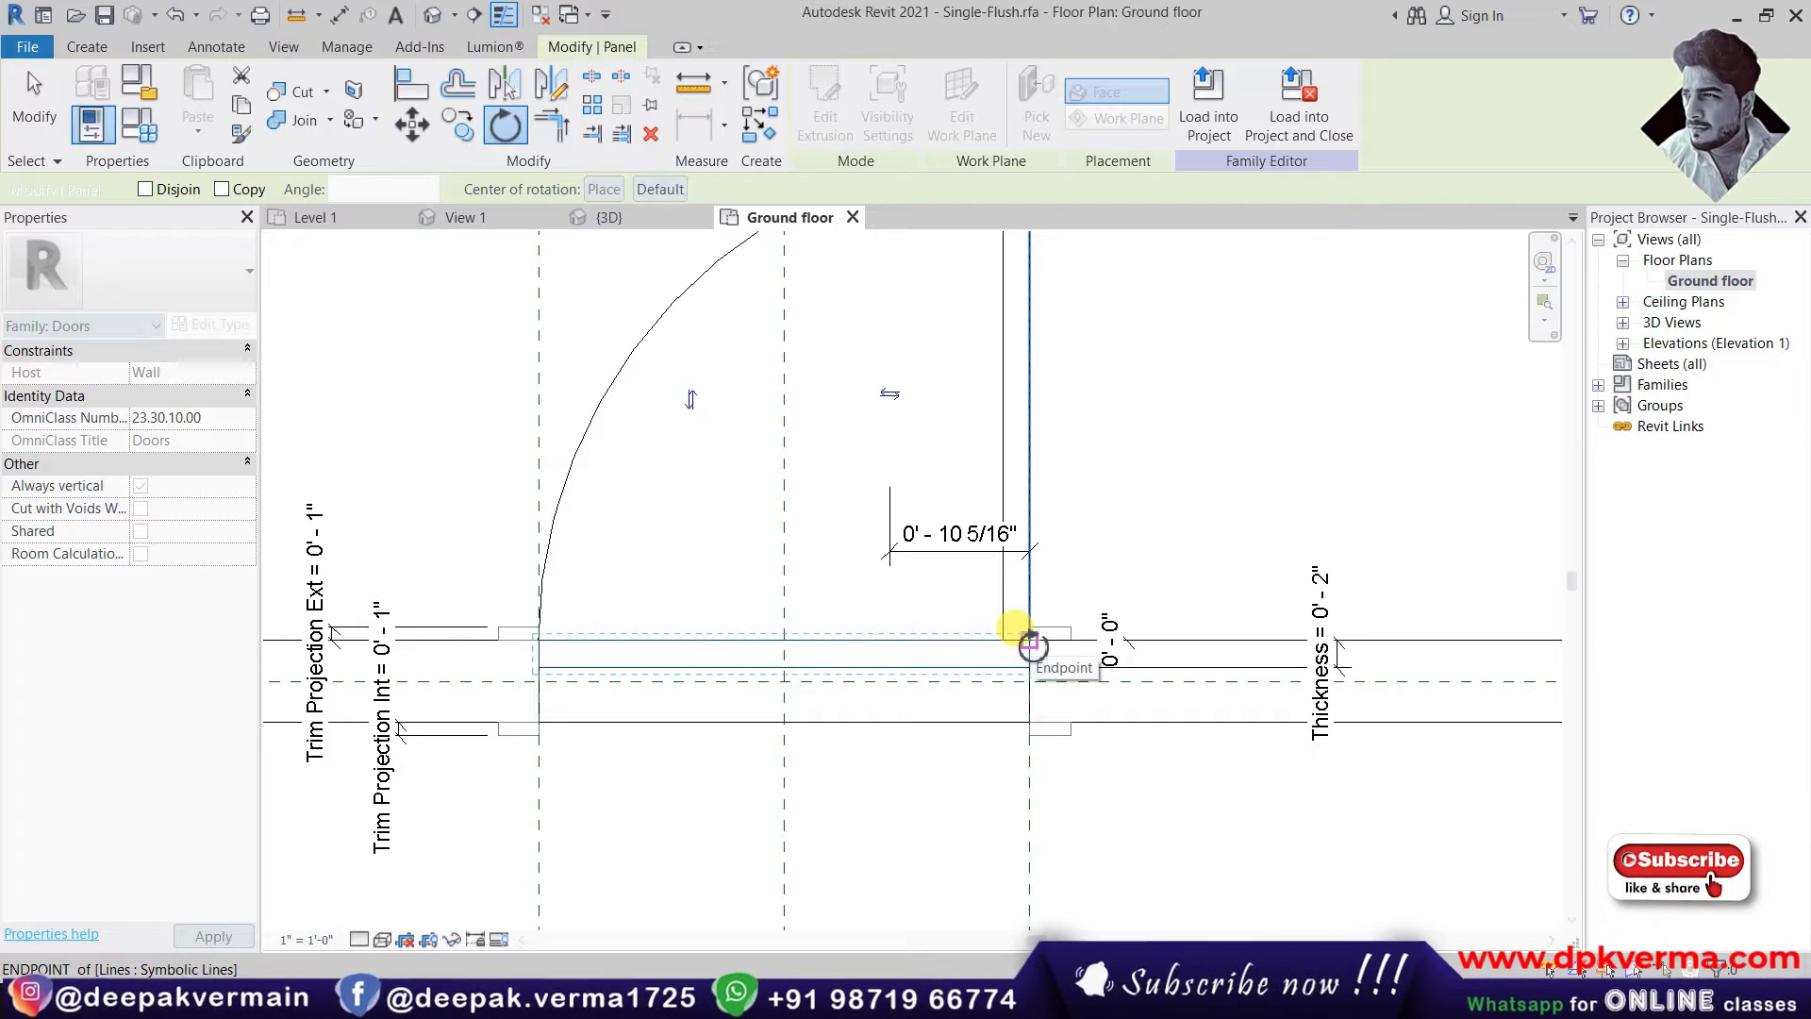
click(1030, 642)
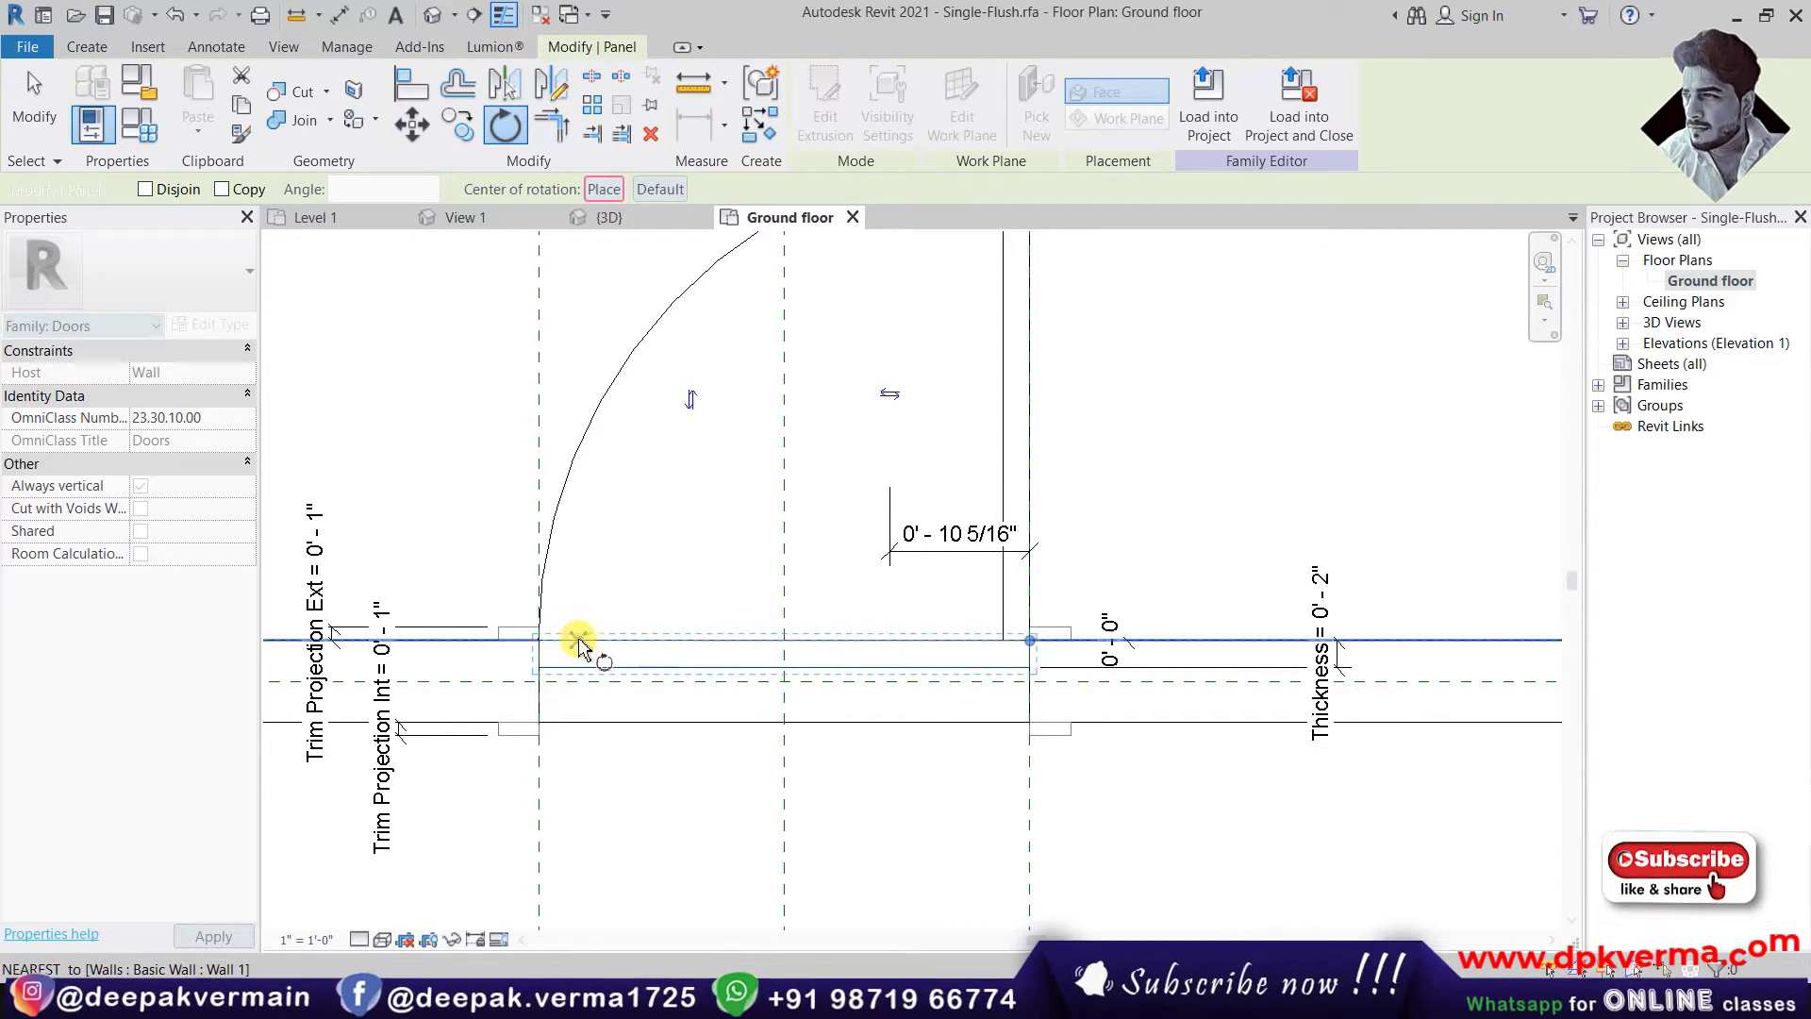
click(539, 640)
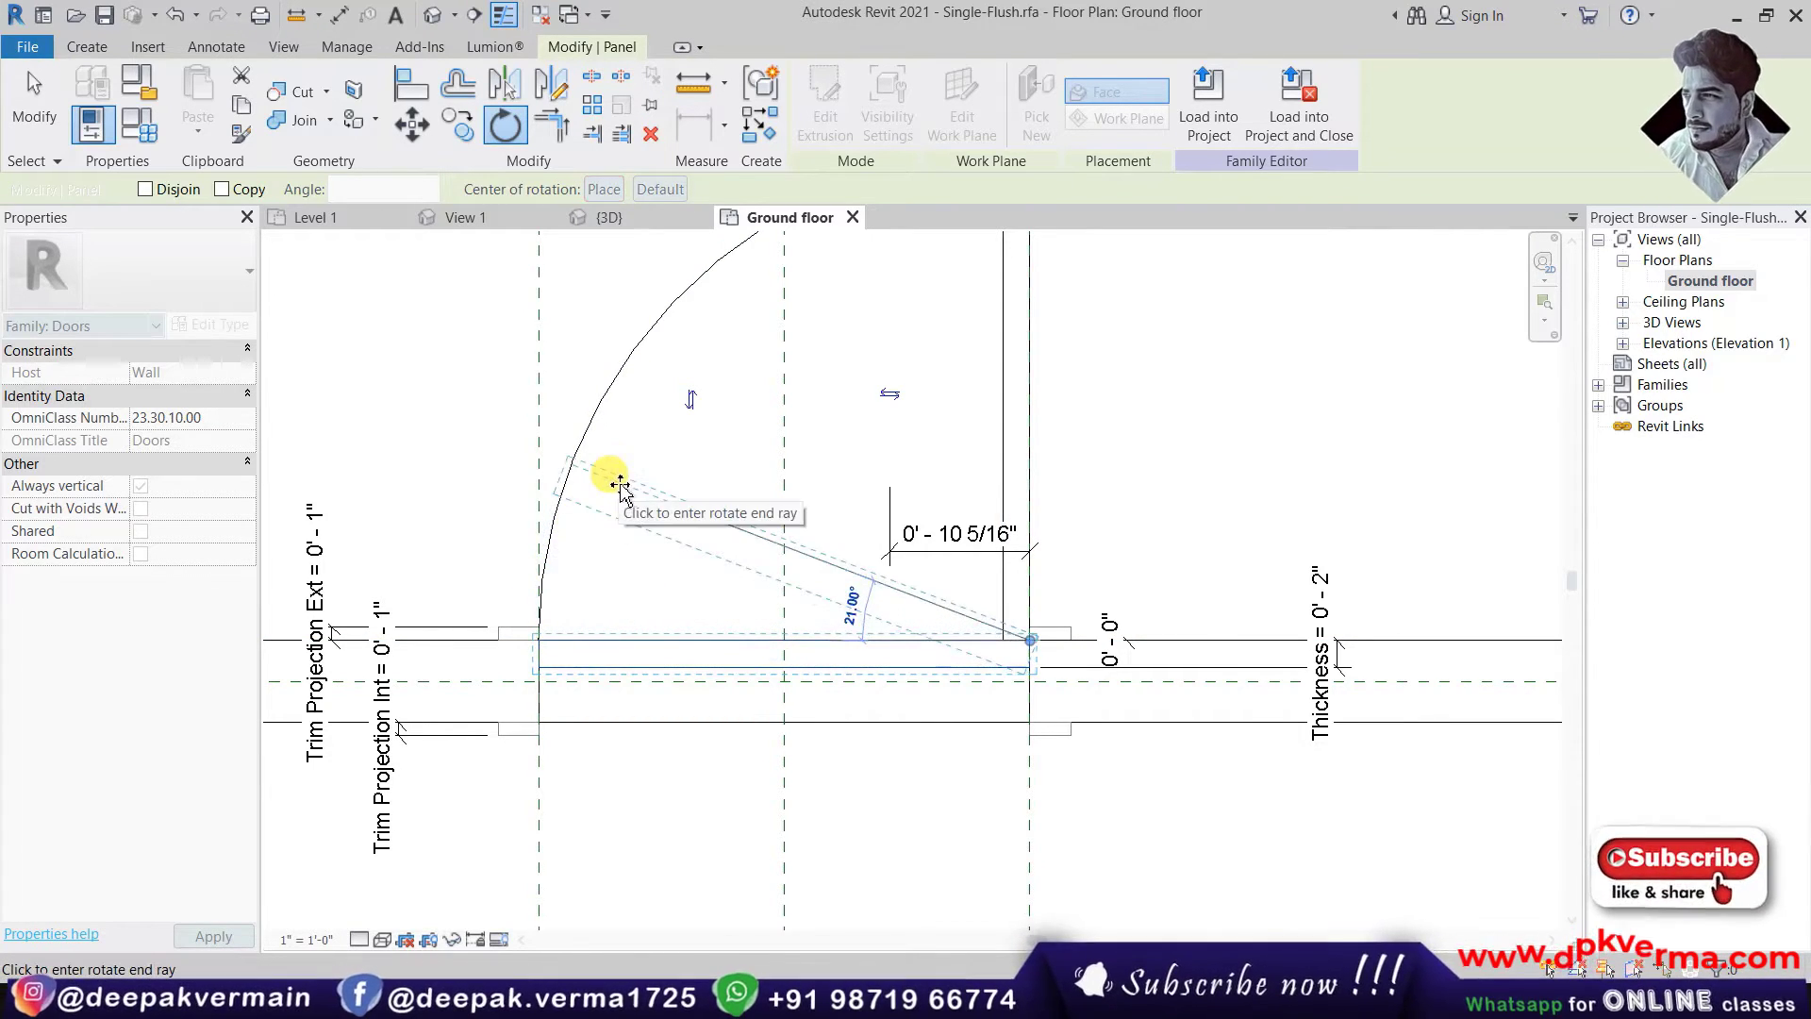
text(45)
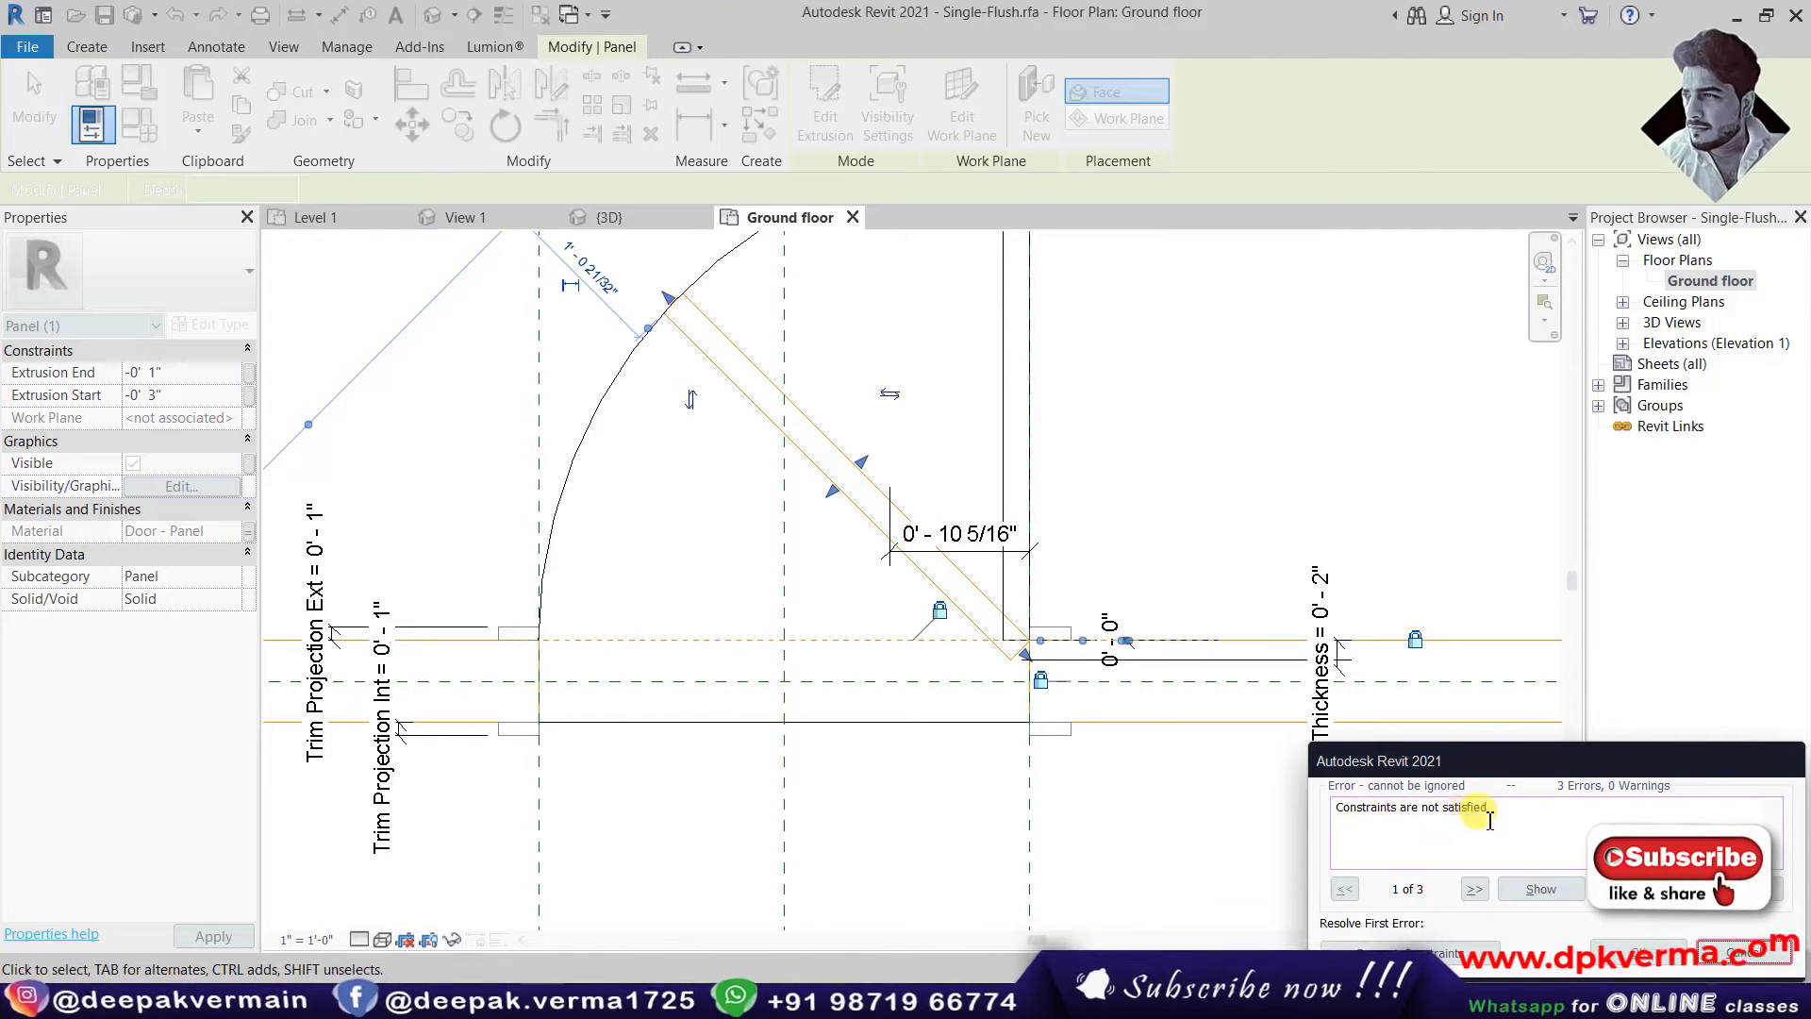
click(1392, 948)
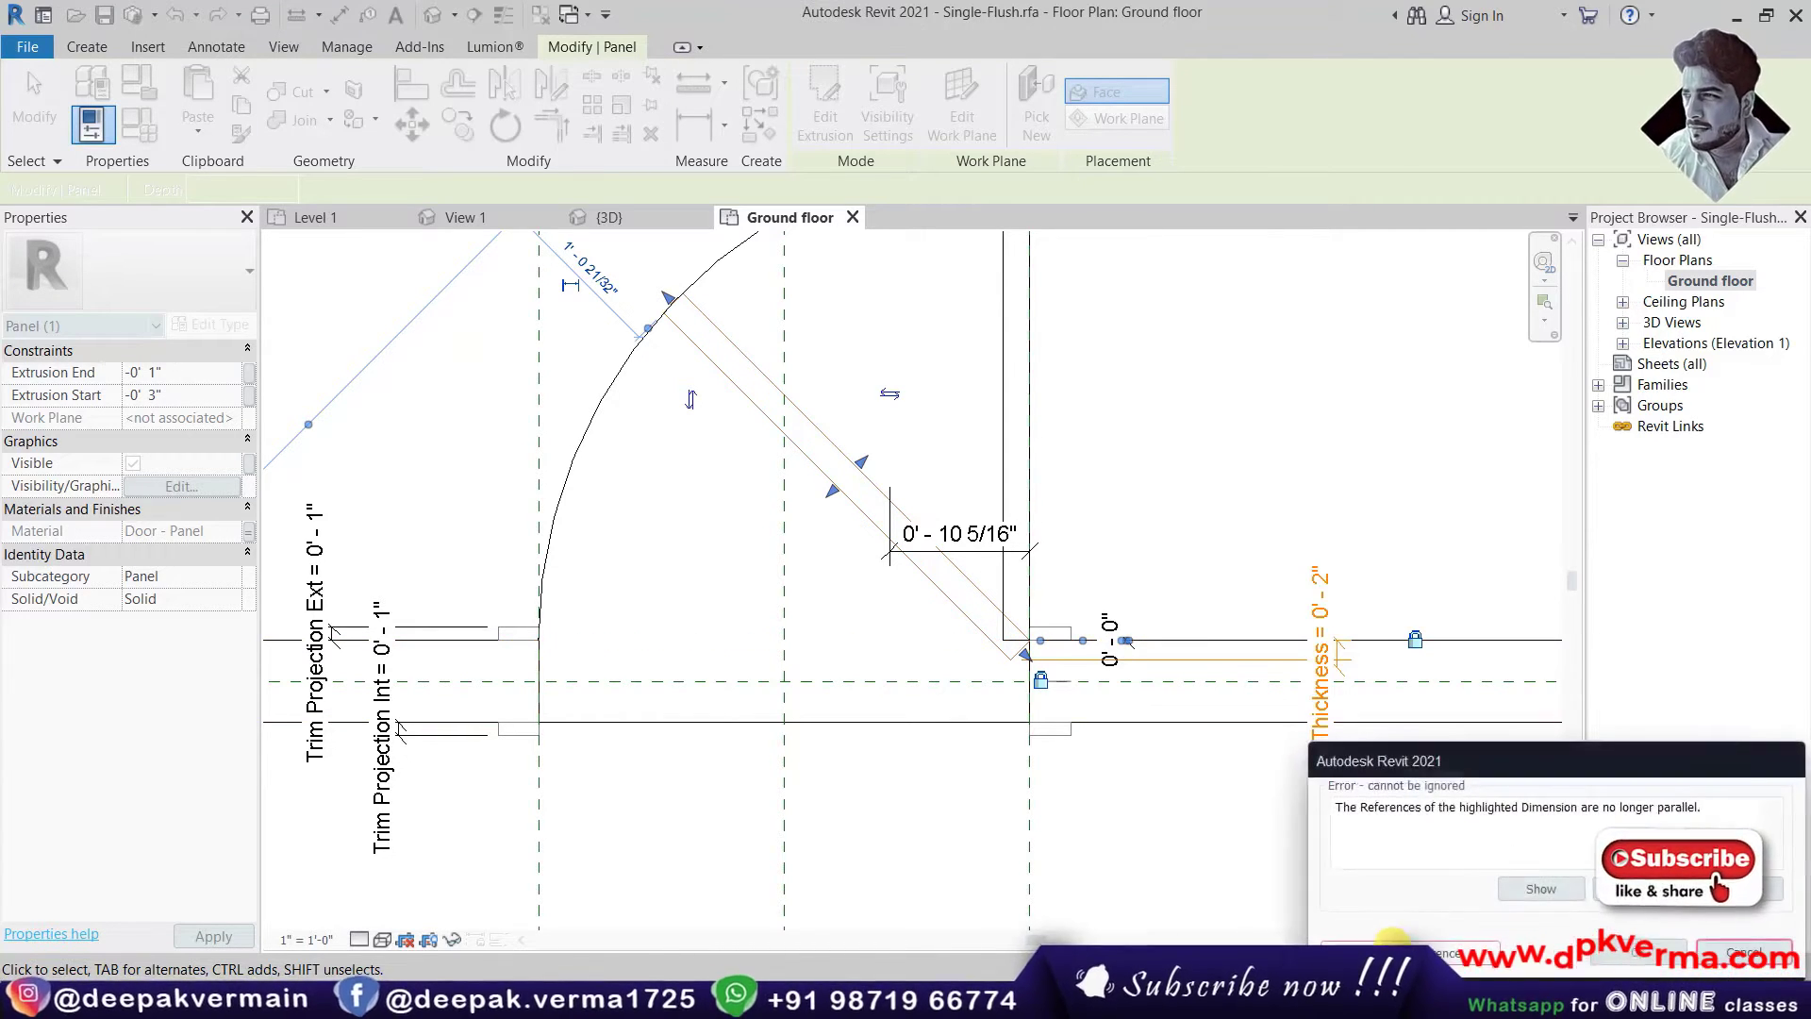
click(1440, 946)
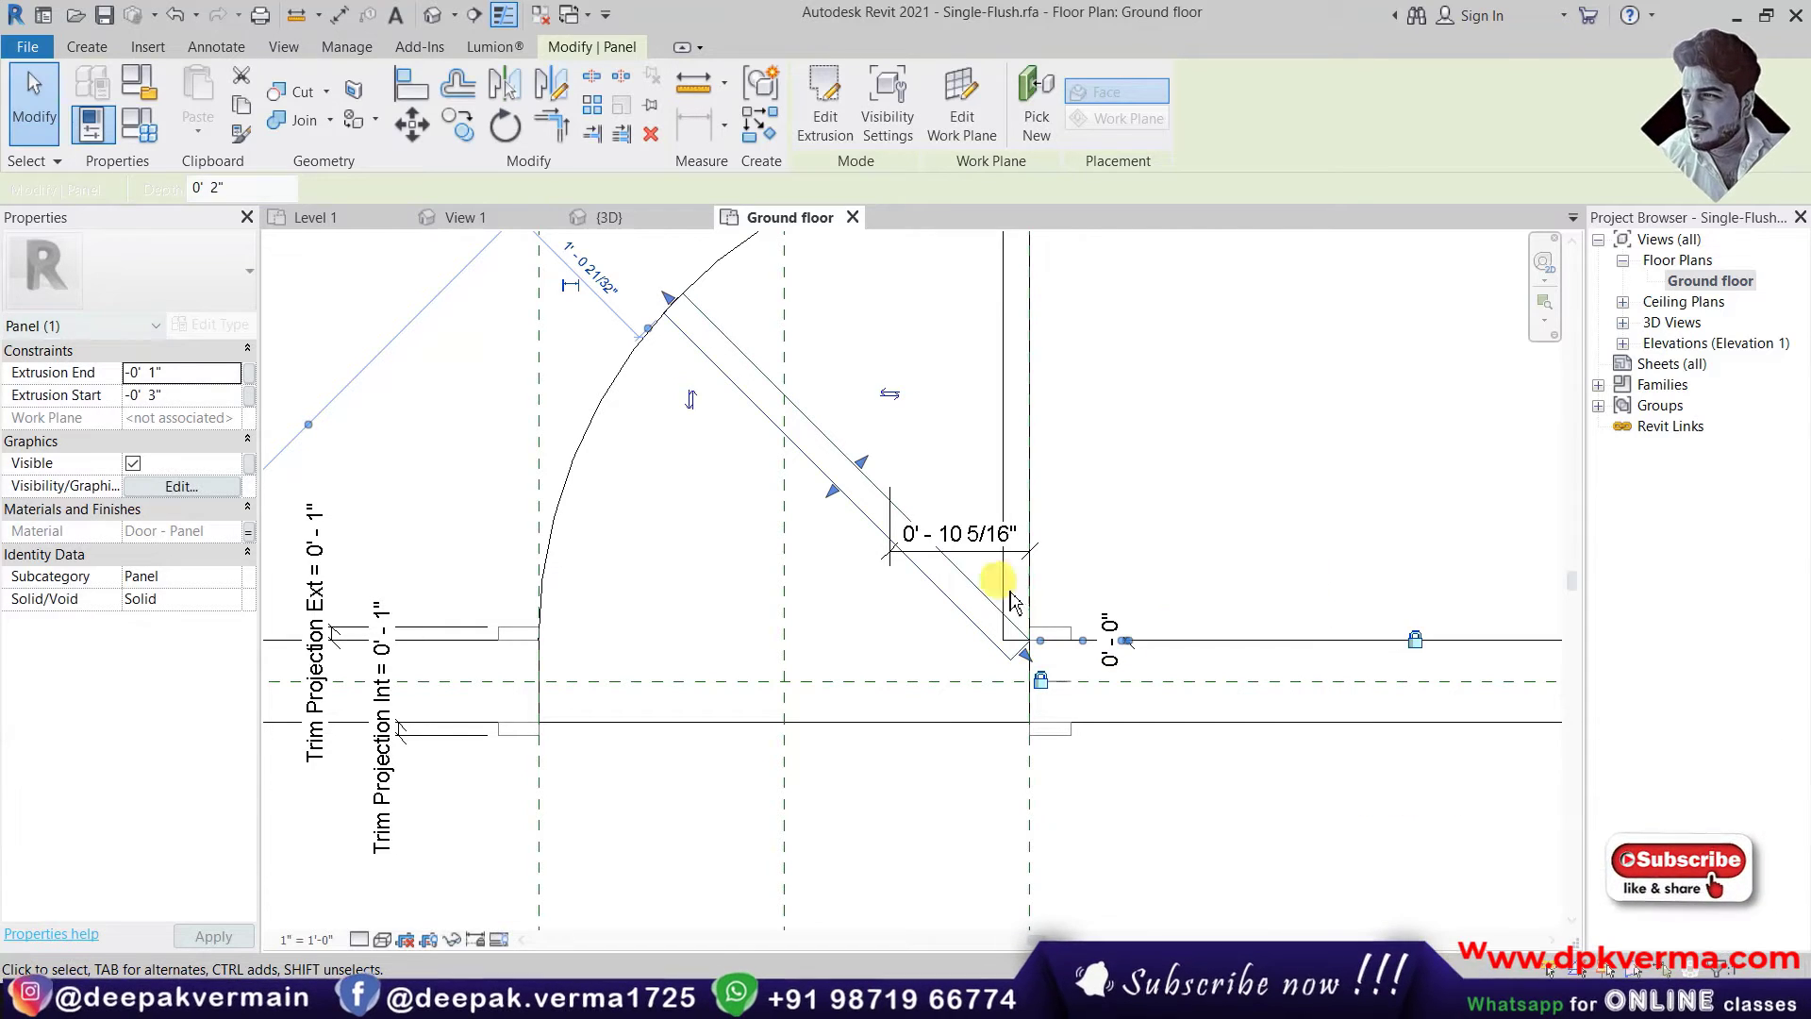
- Dismiss the error and load the edited Single-Flush family into the project, overwriting the existing version
click(694, 544)
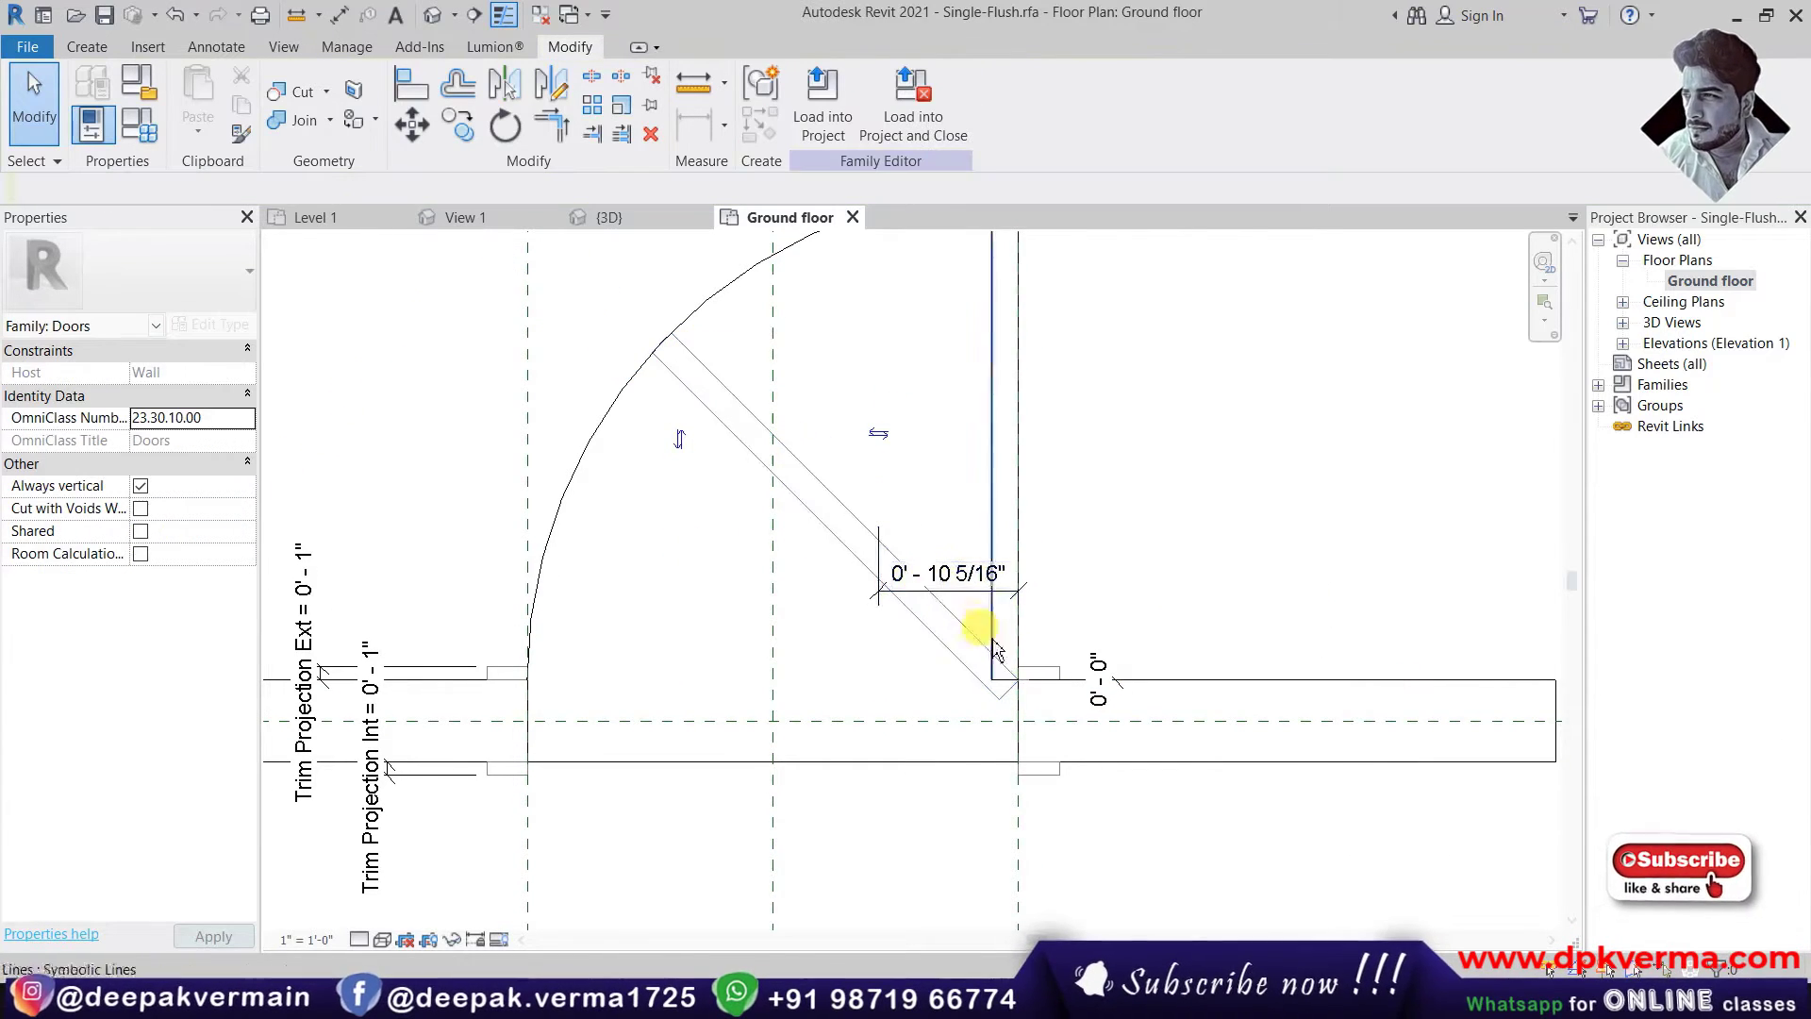
scroll(763, 627, down, 2)
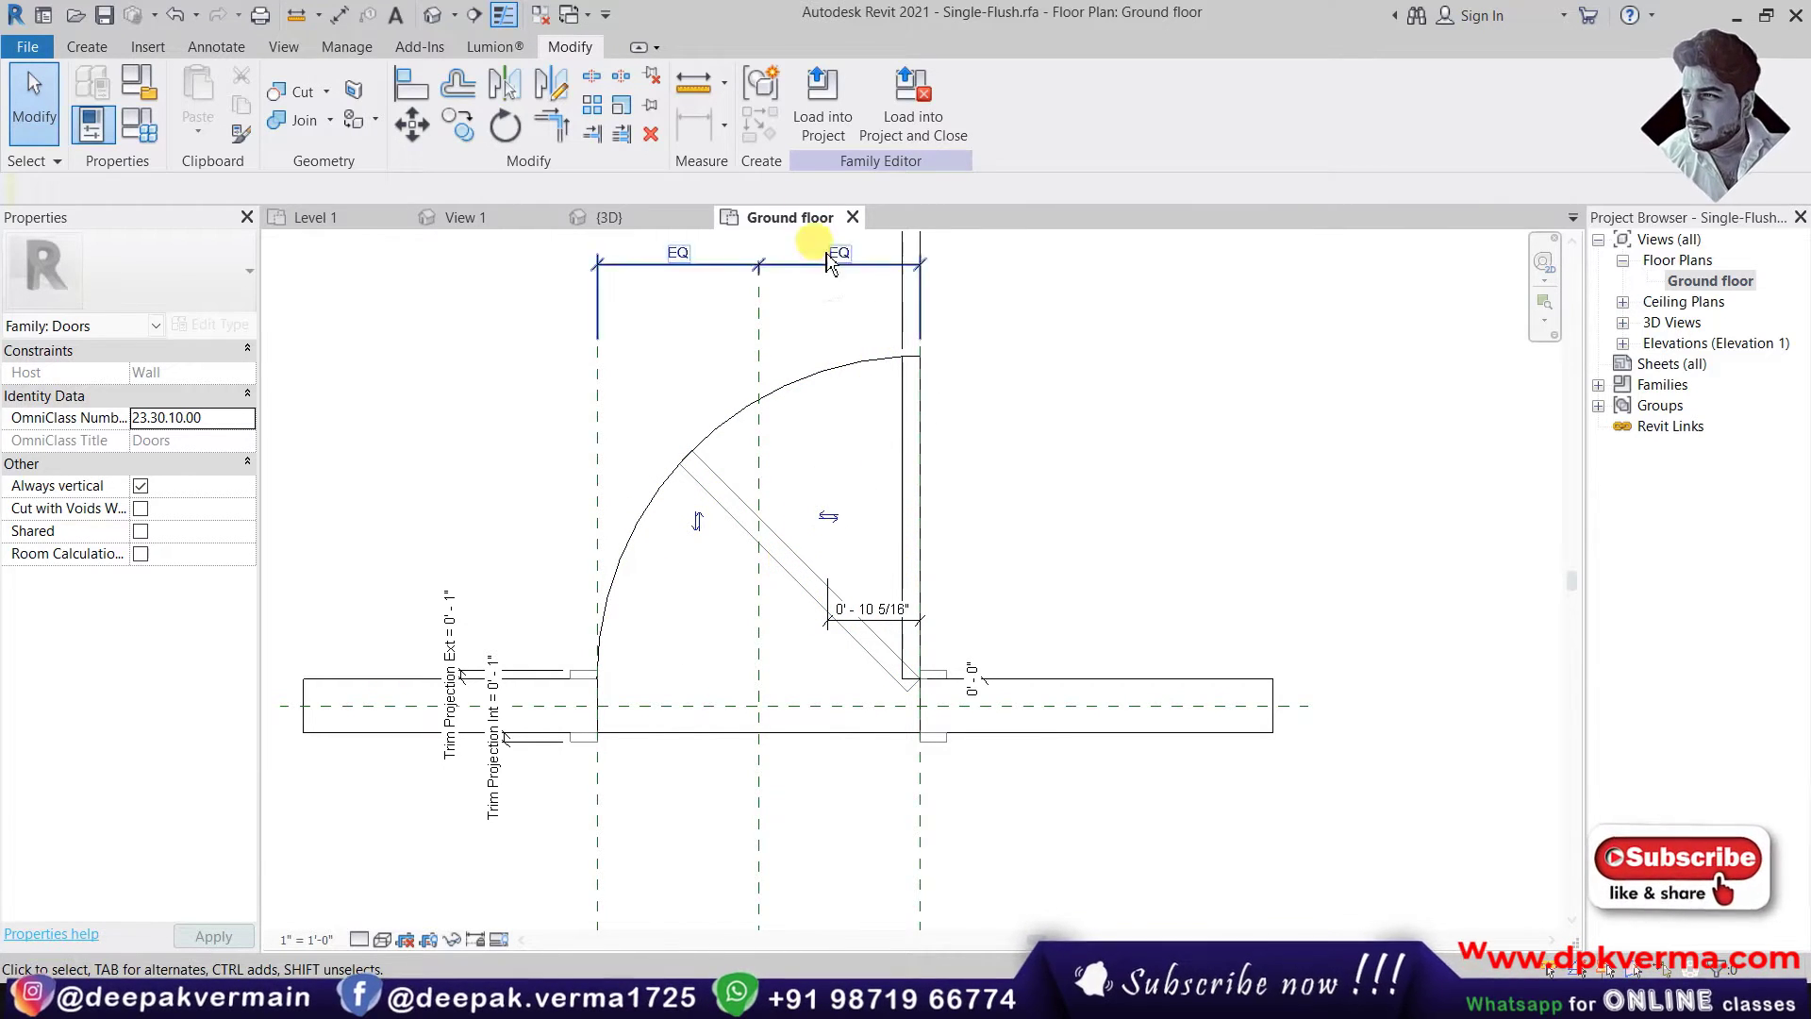
click(822, 104)
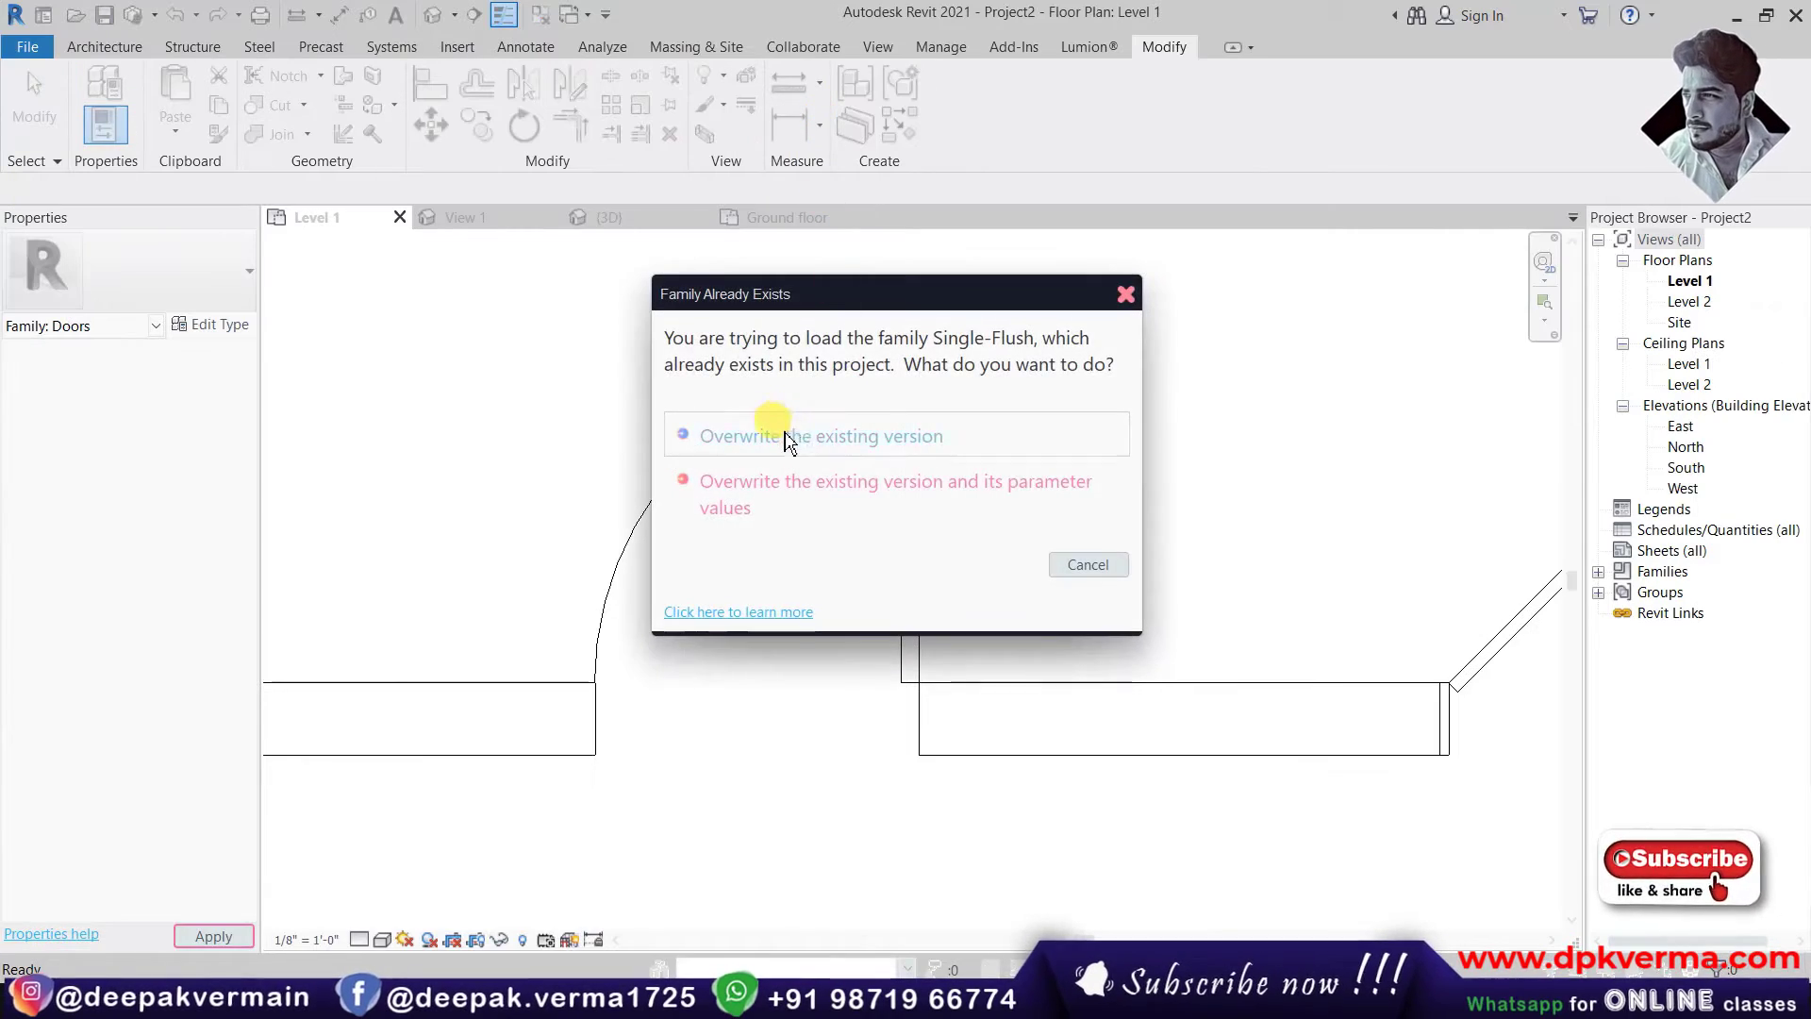
click(786, 439)
- Check the reloaded door's open panel in a shaded, orbited 3D view, then return to Level 1
scroll(780, 518, down, 2)
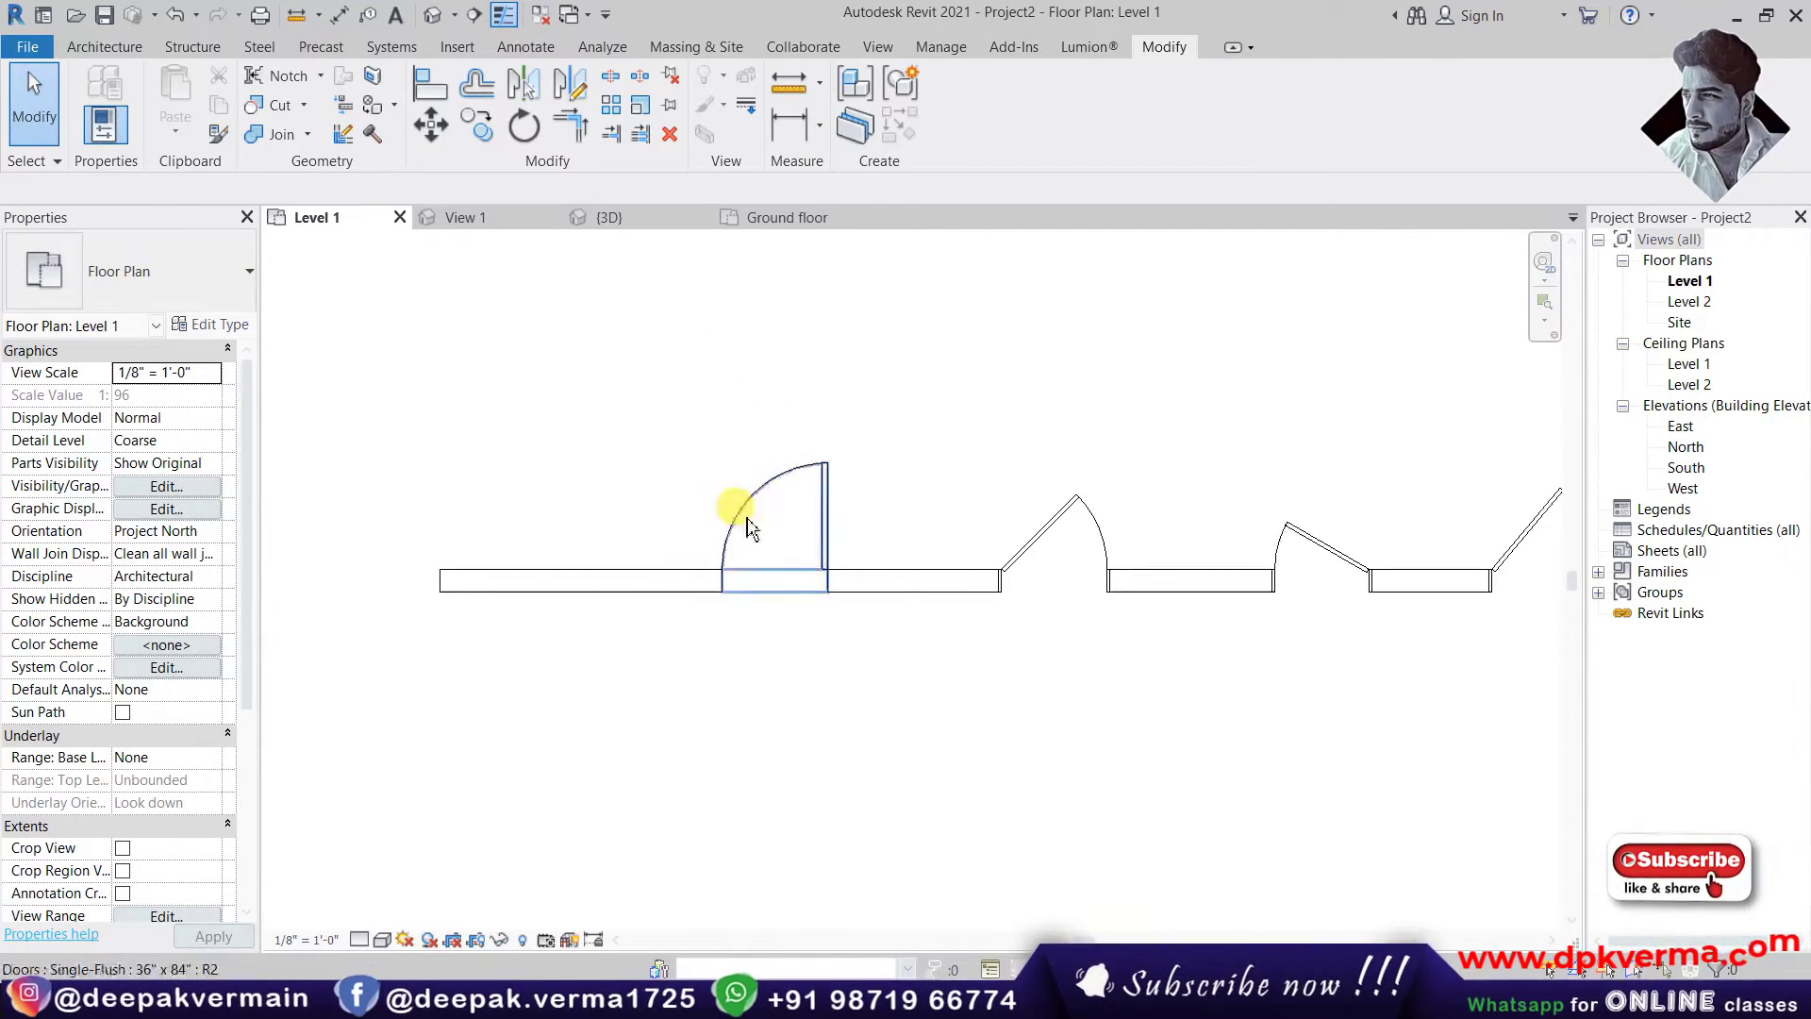
click(432, 15)
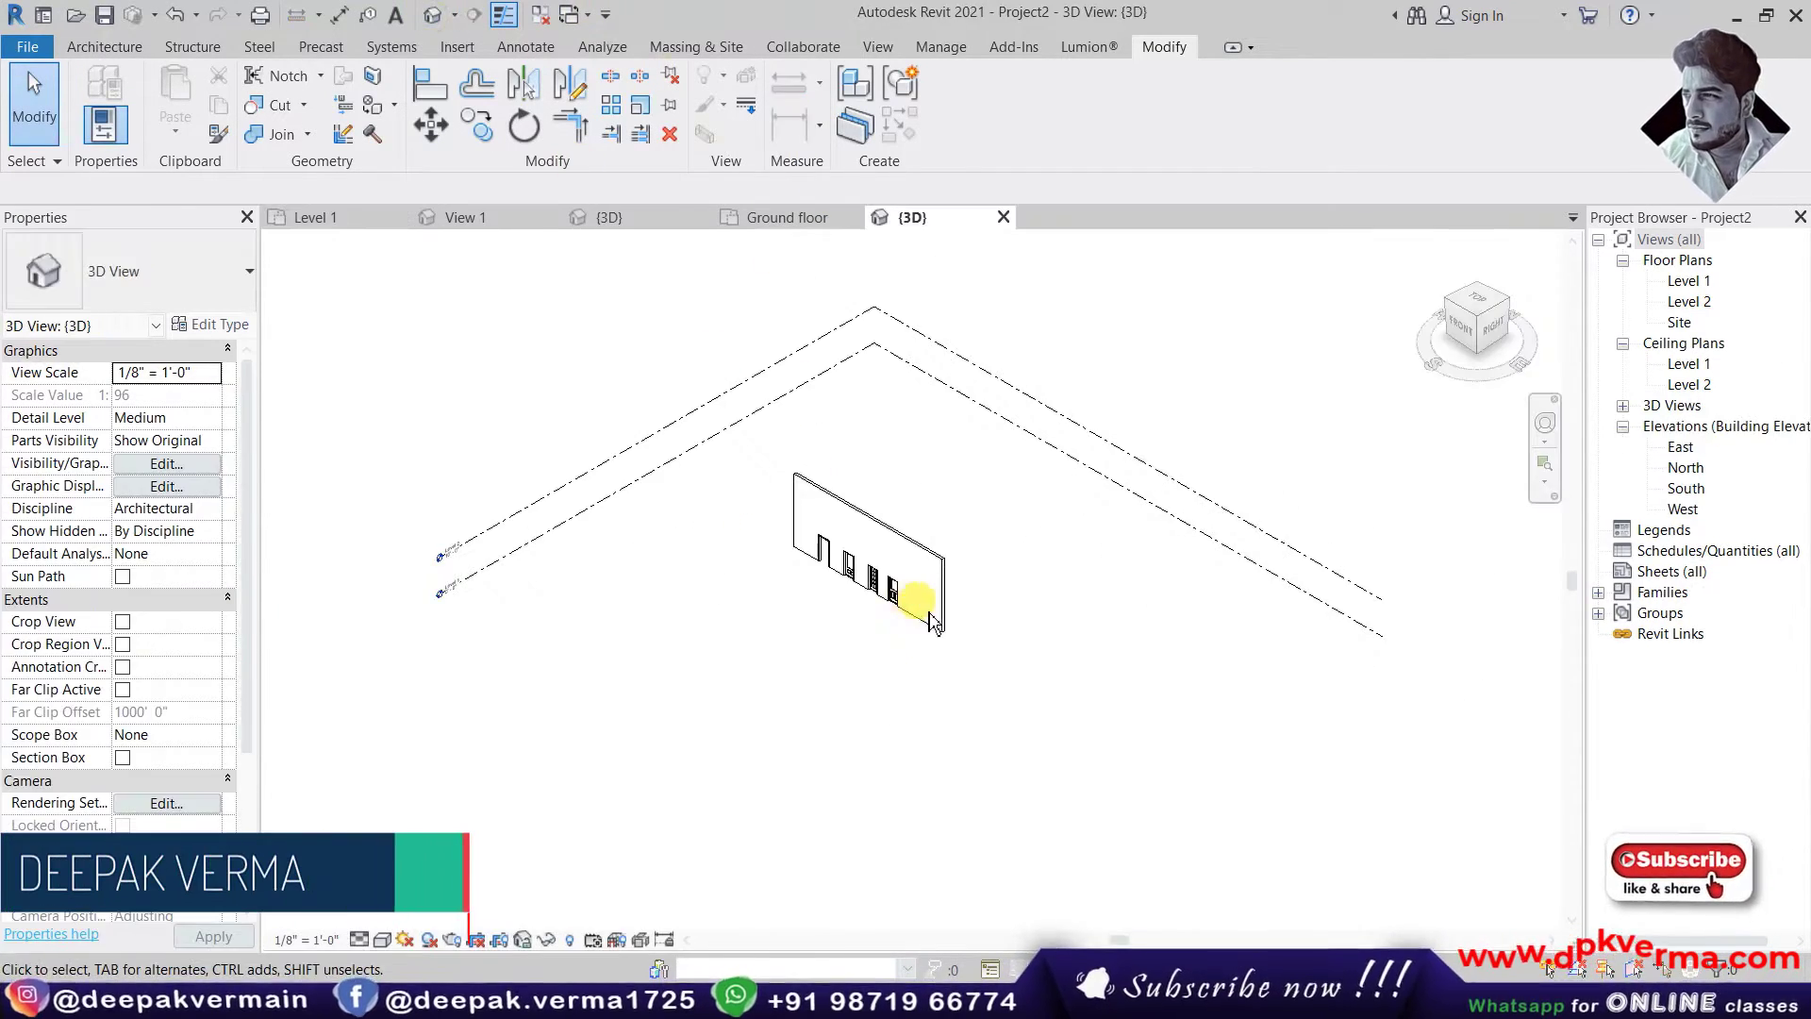
click(382, 939)
click(538, 867)
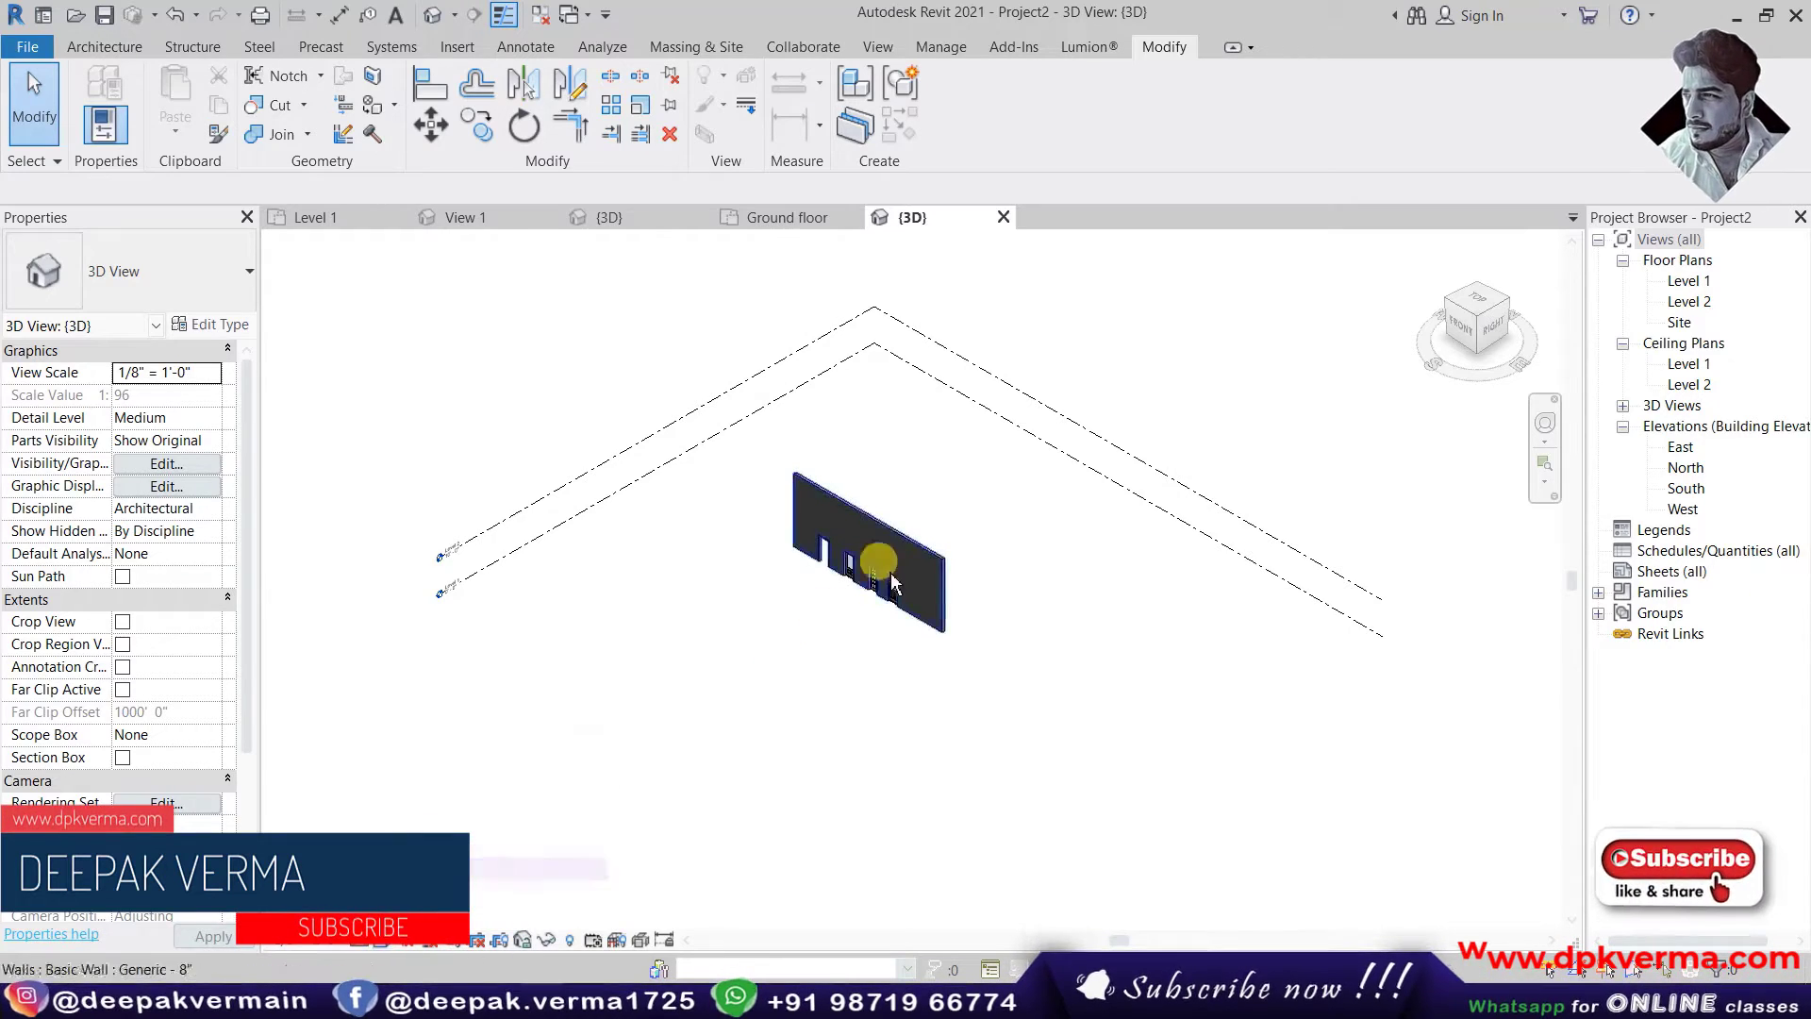
scroll(849, 554, up, 3)
click(864, 475)
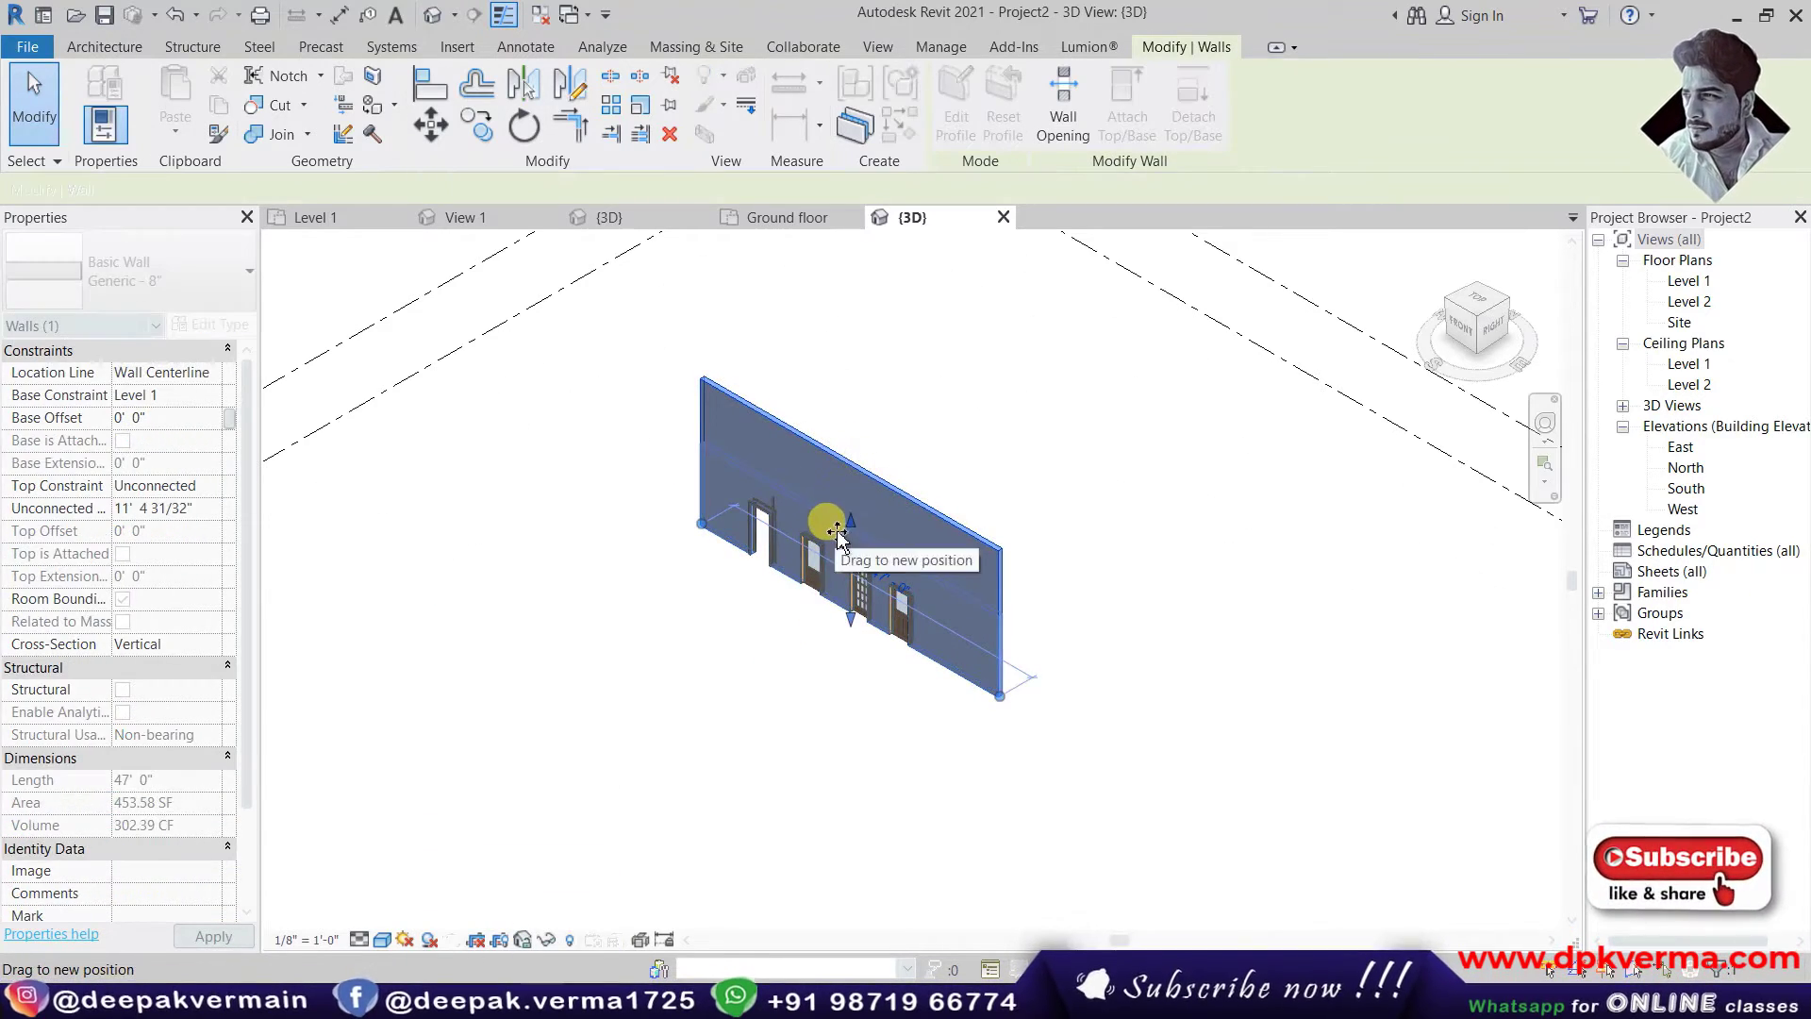
key(Escape)
mouse_move(829, 566)
shift+middle_down()
mouse_move(1010, 597)
mouse_move(1113, 563)
mouse_move(962, 578)
mouse_move(942, 432)
mouse_move(1144, 630)
mouse_move(1152, 585)
mouse_move(1144, 679)
mouse_move(829, 485)
shift+middle_up()
scroll(1113, 563, up, 5)
scroll(900, 528, up, 3)
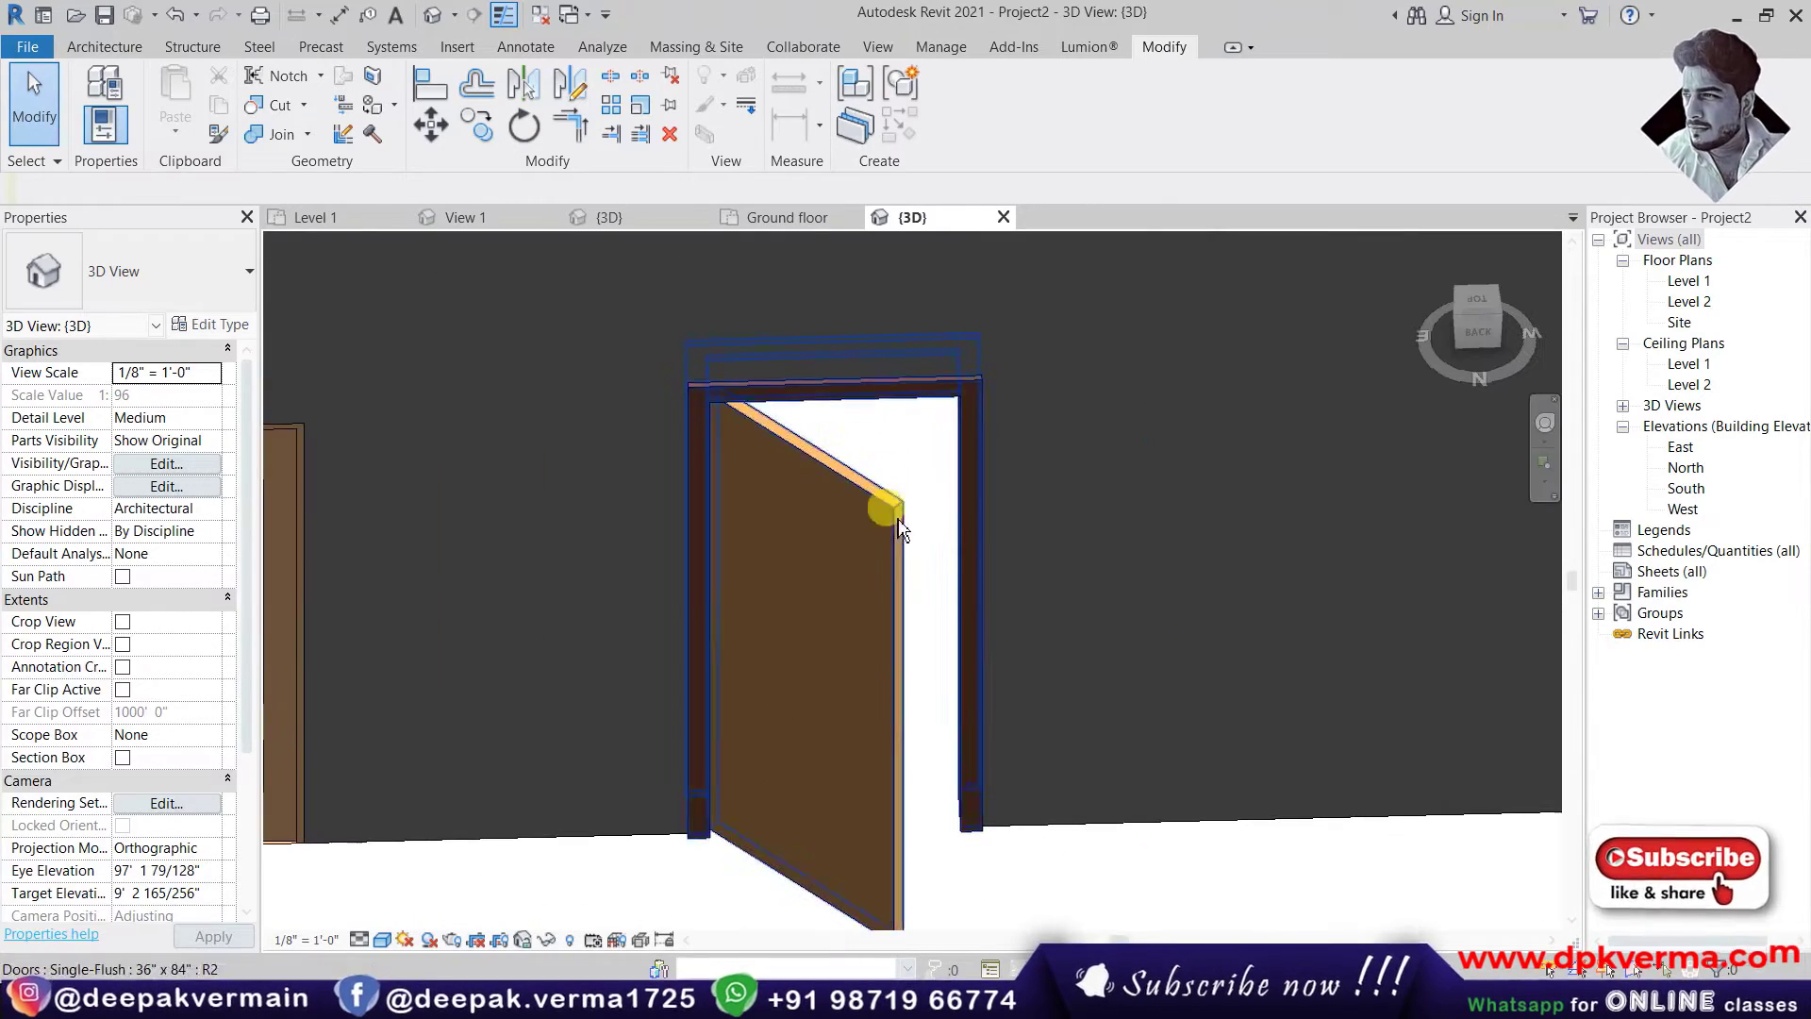
double_click(1683, 280)
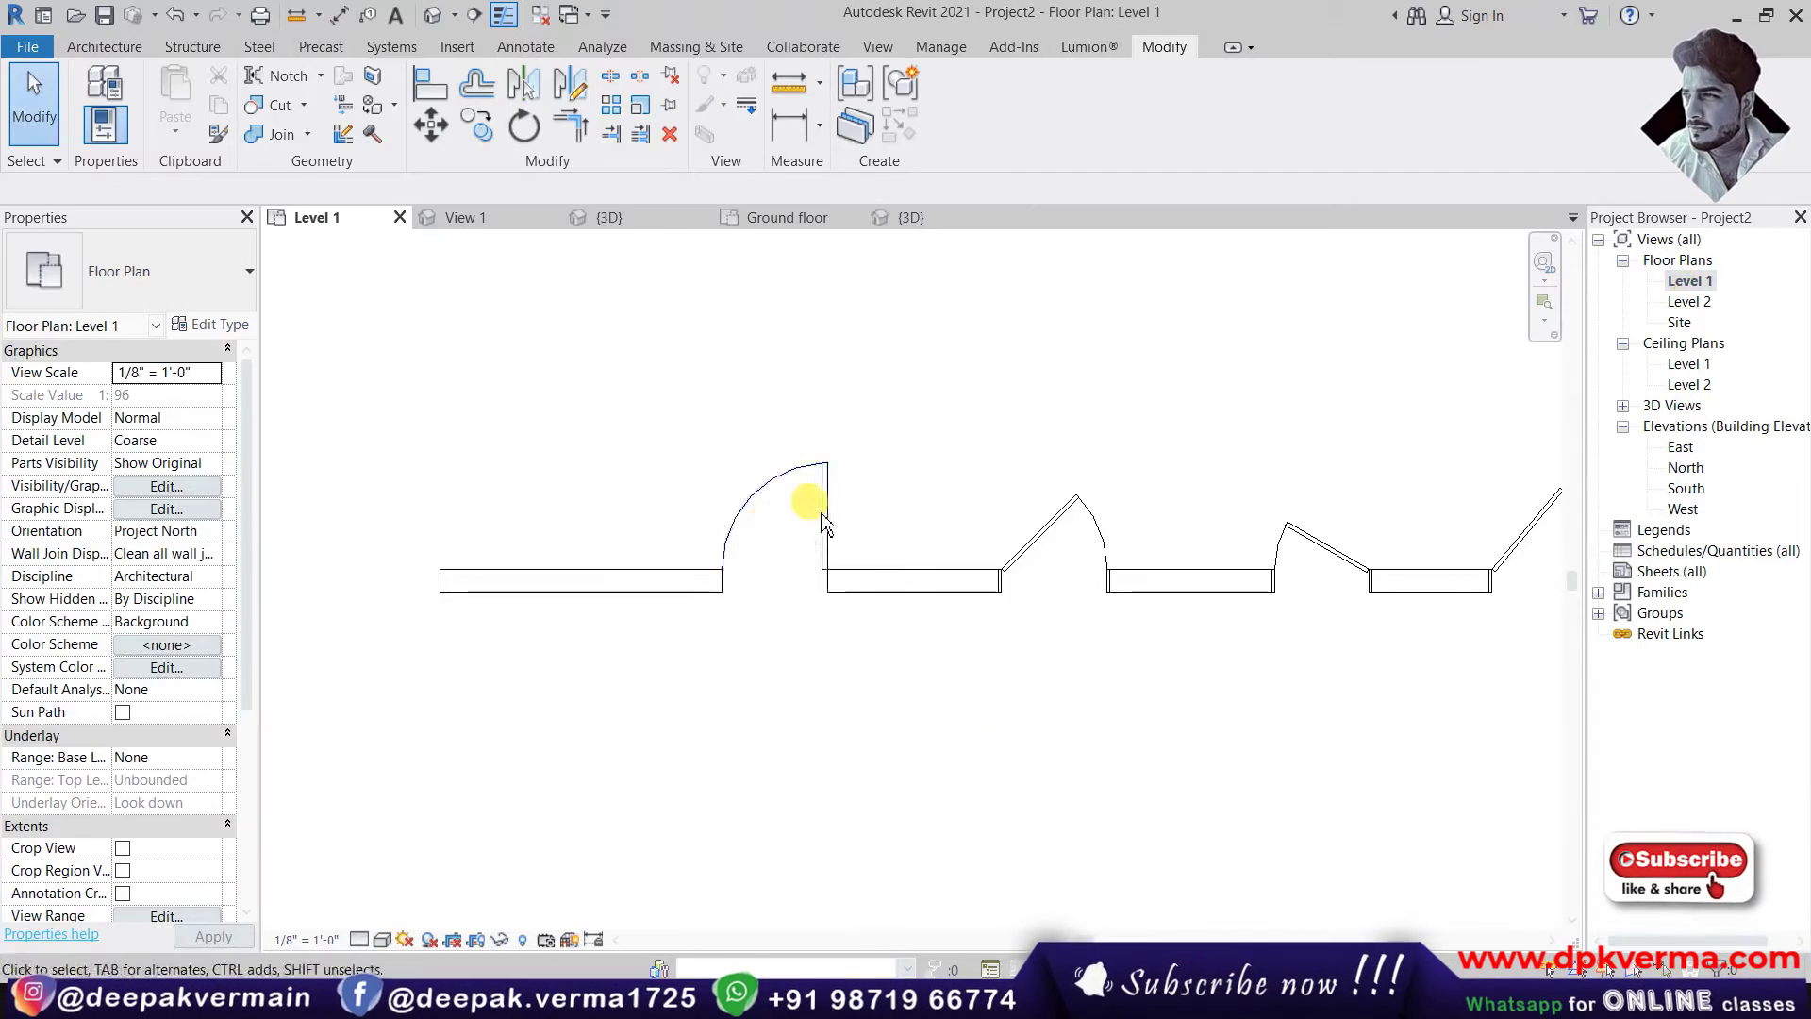
- Select the first door in the Level 1 plan and open its Single-Flush family for editing
scroll(822, 520, up, 2)
scroll(809, 525, up, 1)
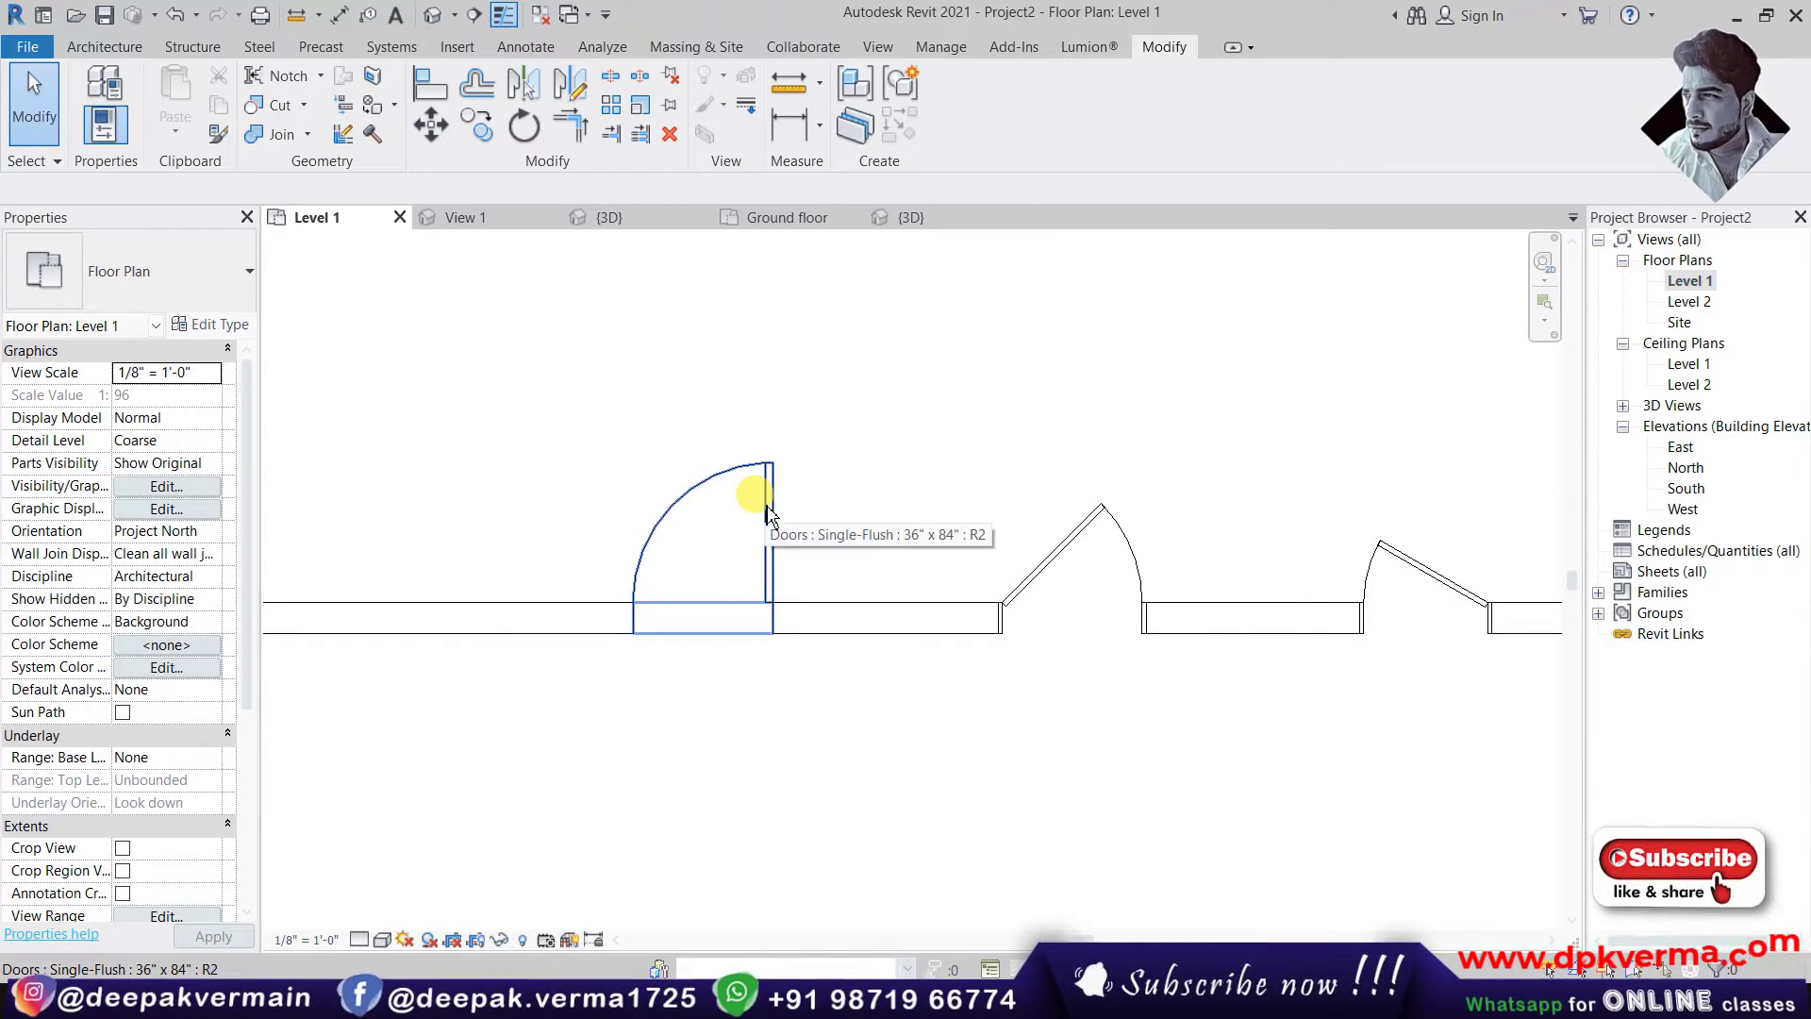
click(767, 510)
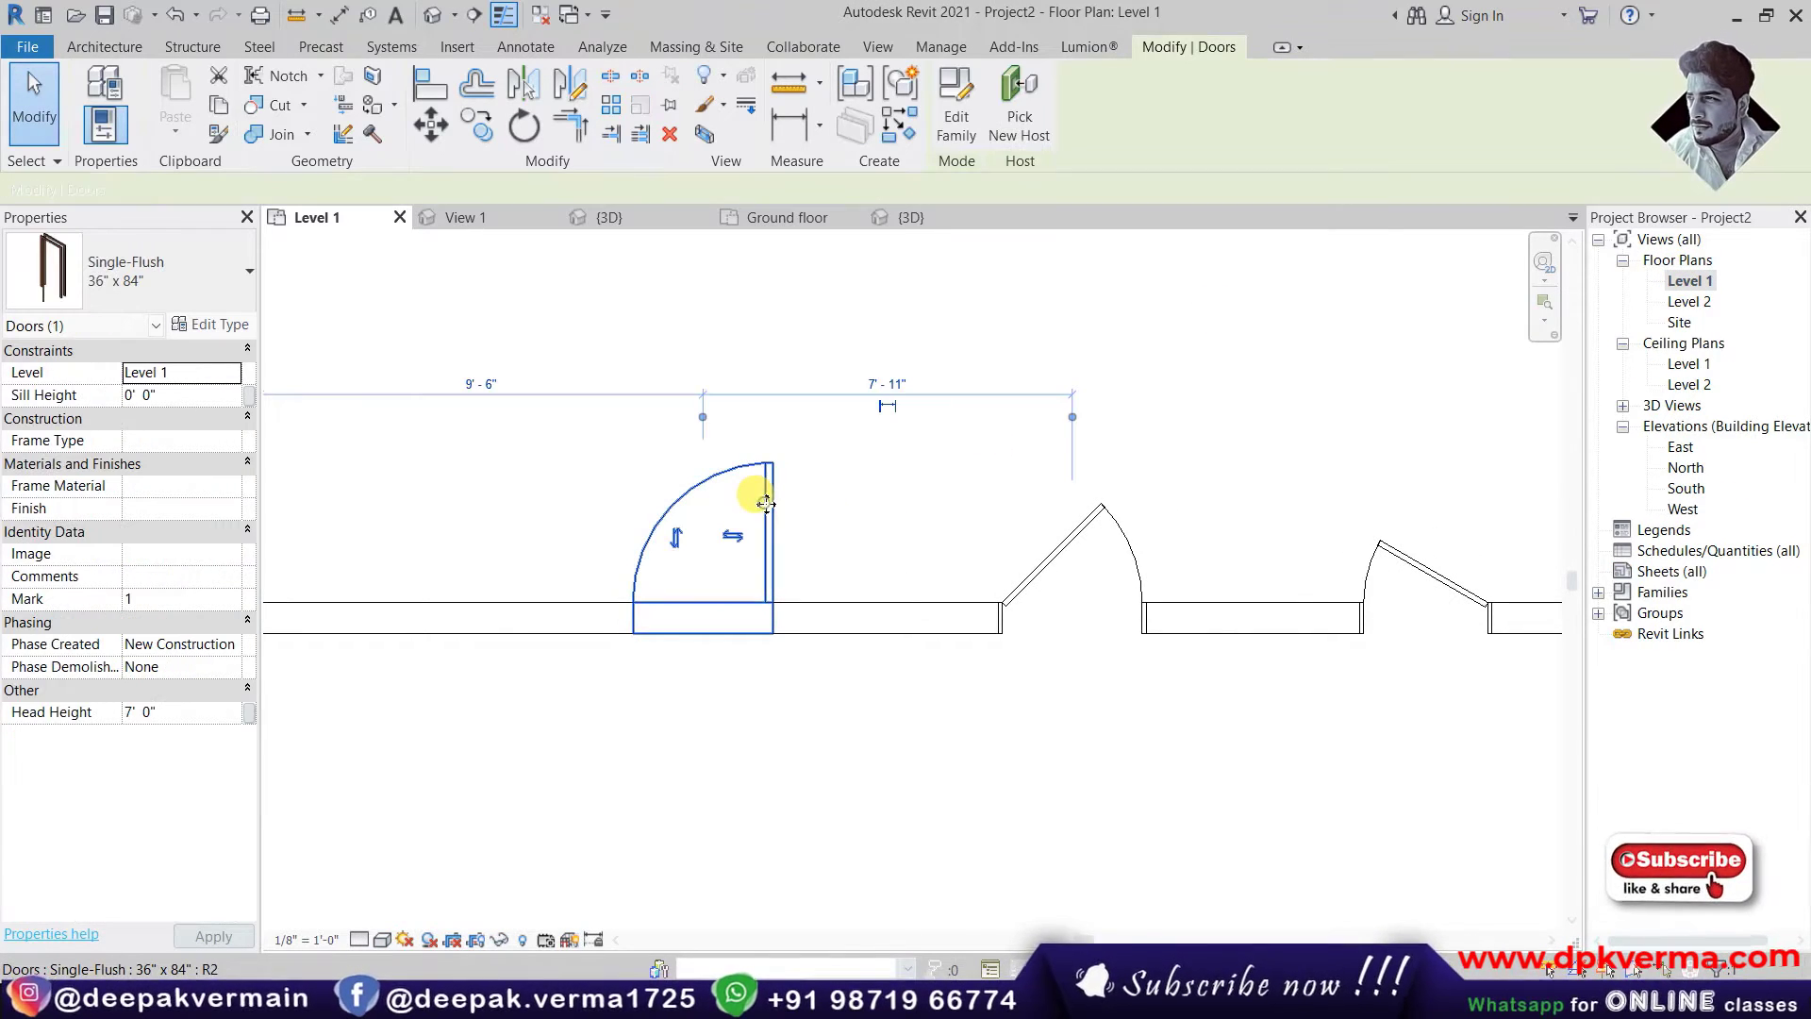
click(953, 129)
scroll(839, 566, up, 1)
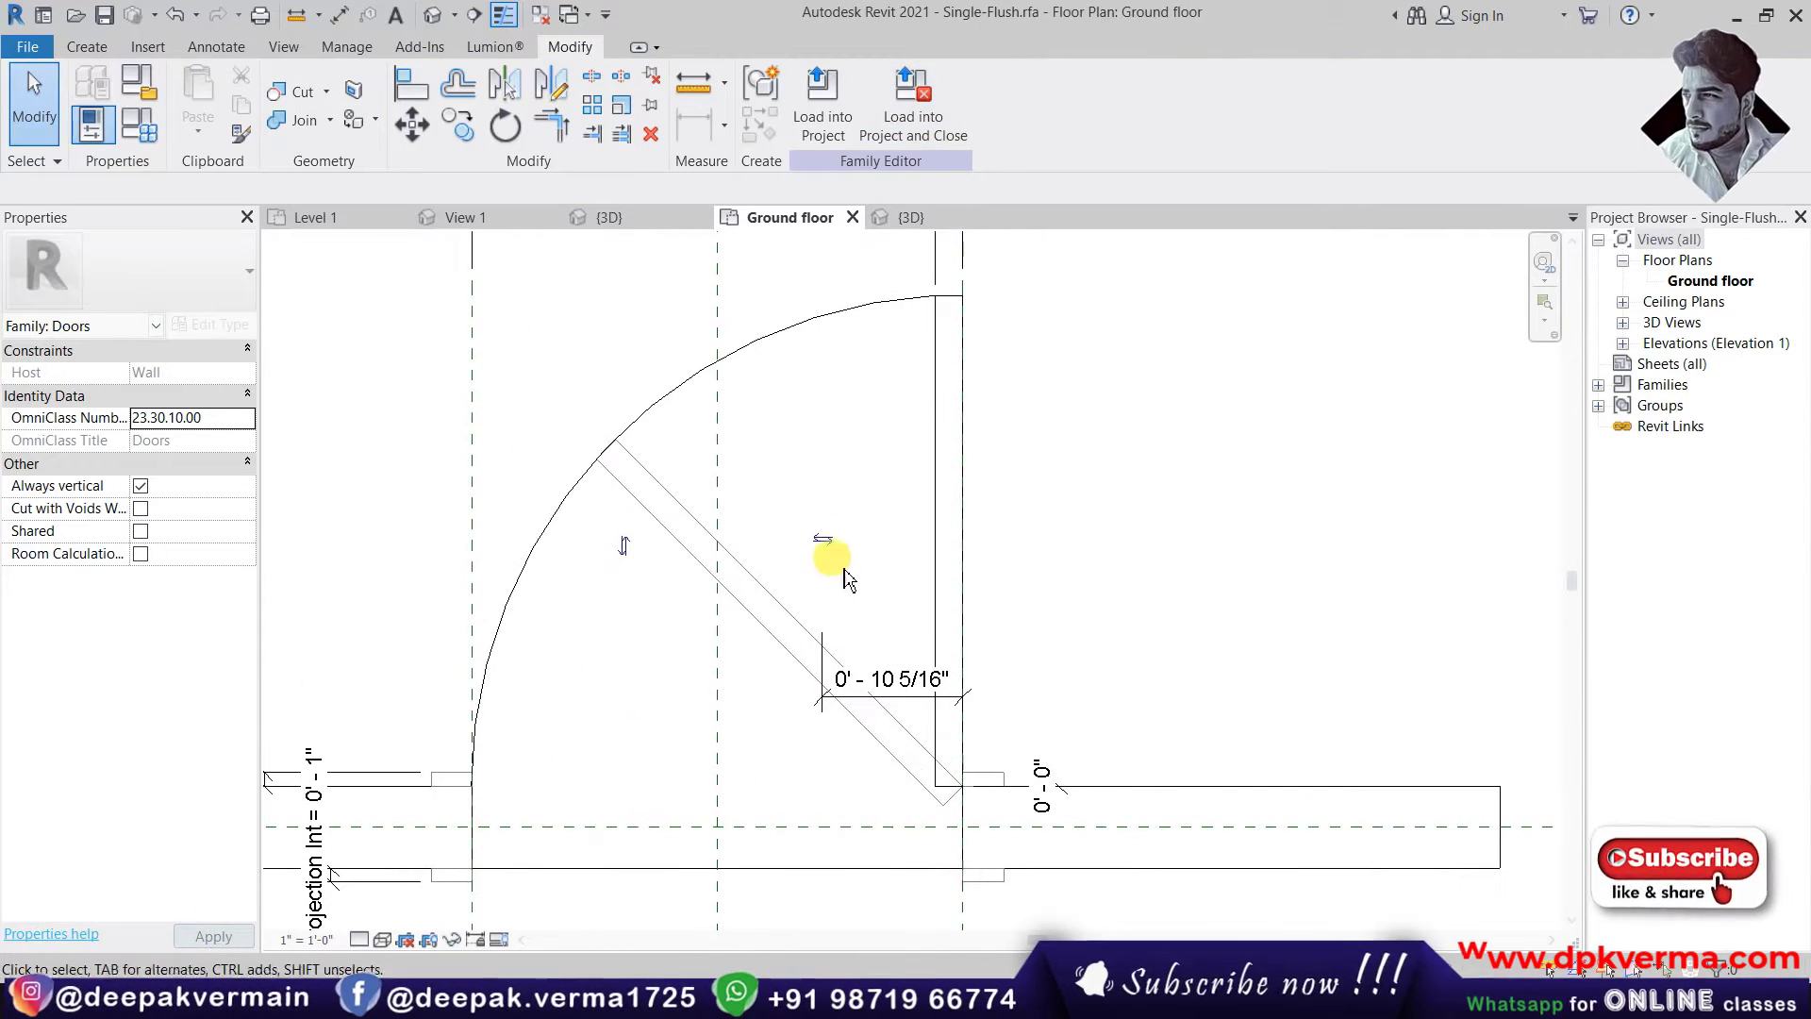
middle_drag(936, 434, 832, 374)
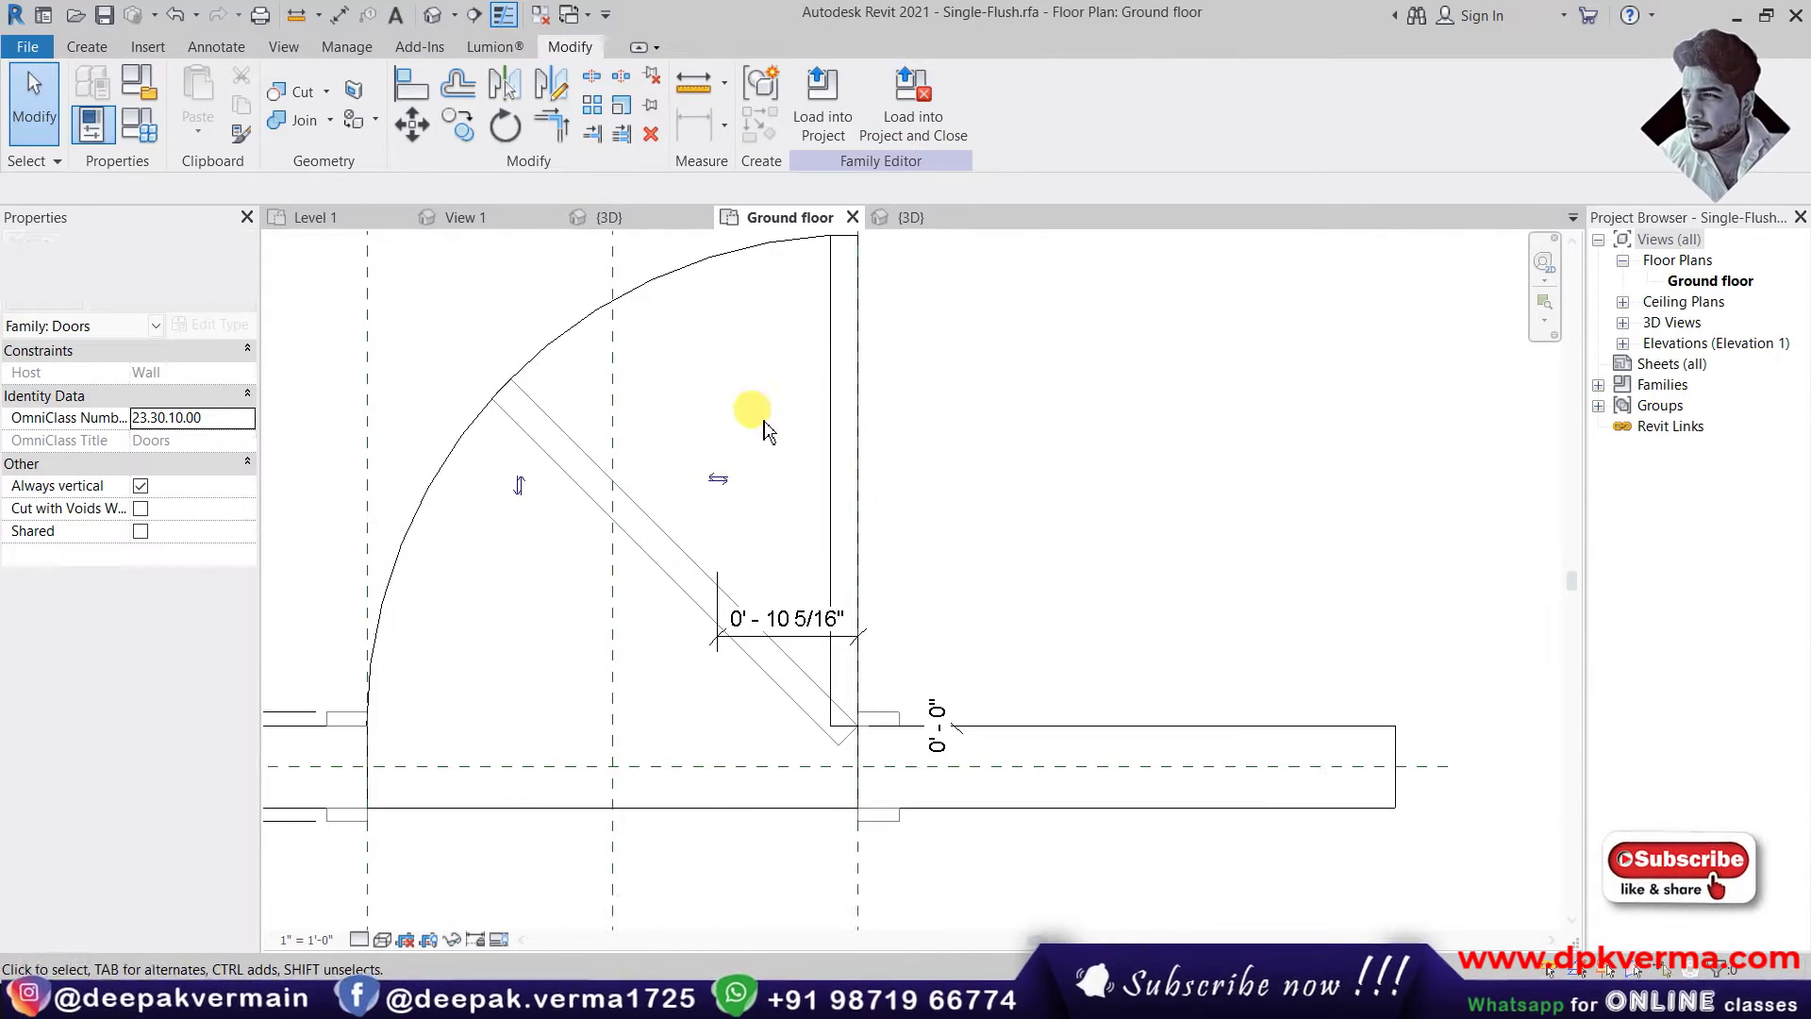
- Delete the vertical closed-position panel line and the short line at the swing arc's end
click(829, 382)
click(819, 412)
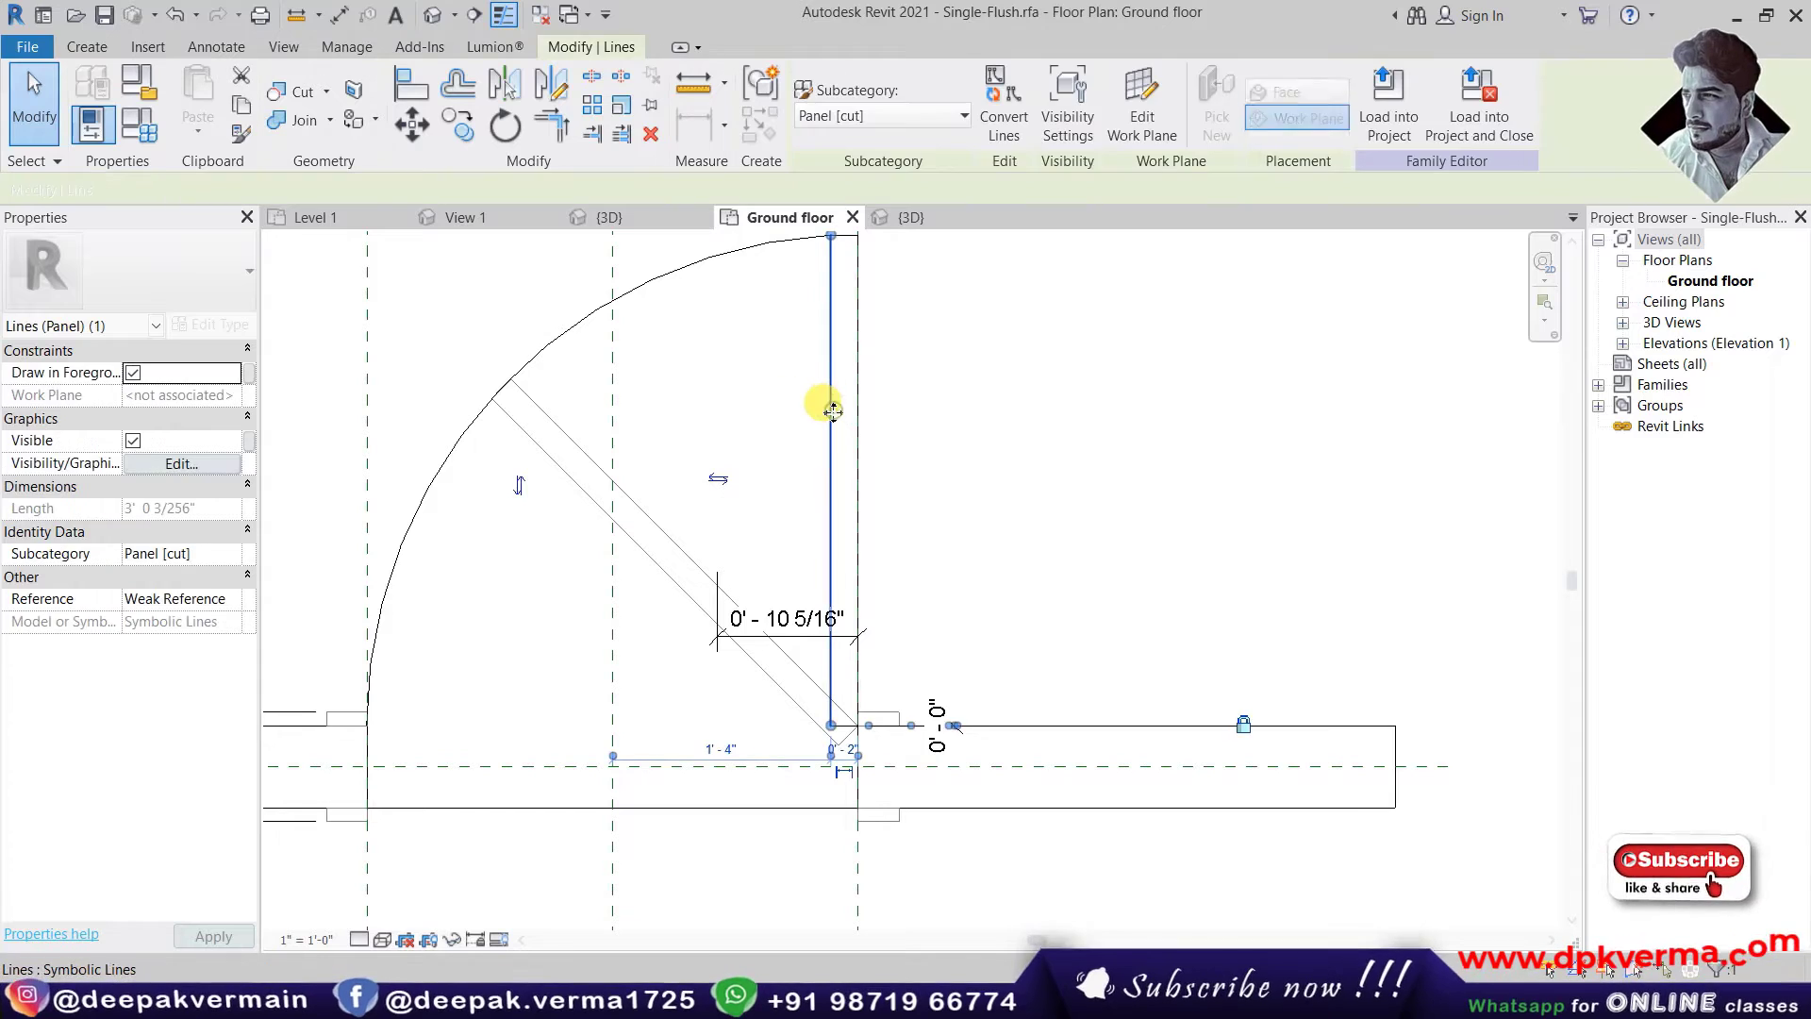
key(Delete)
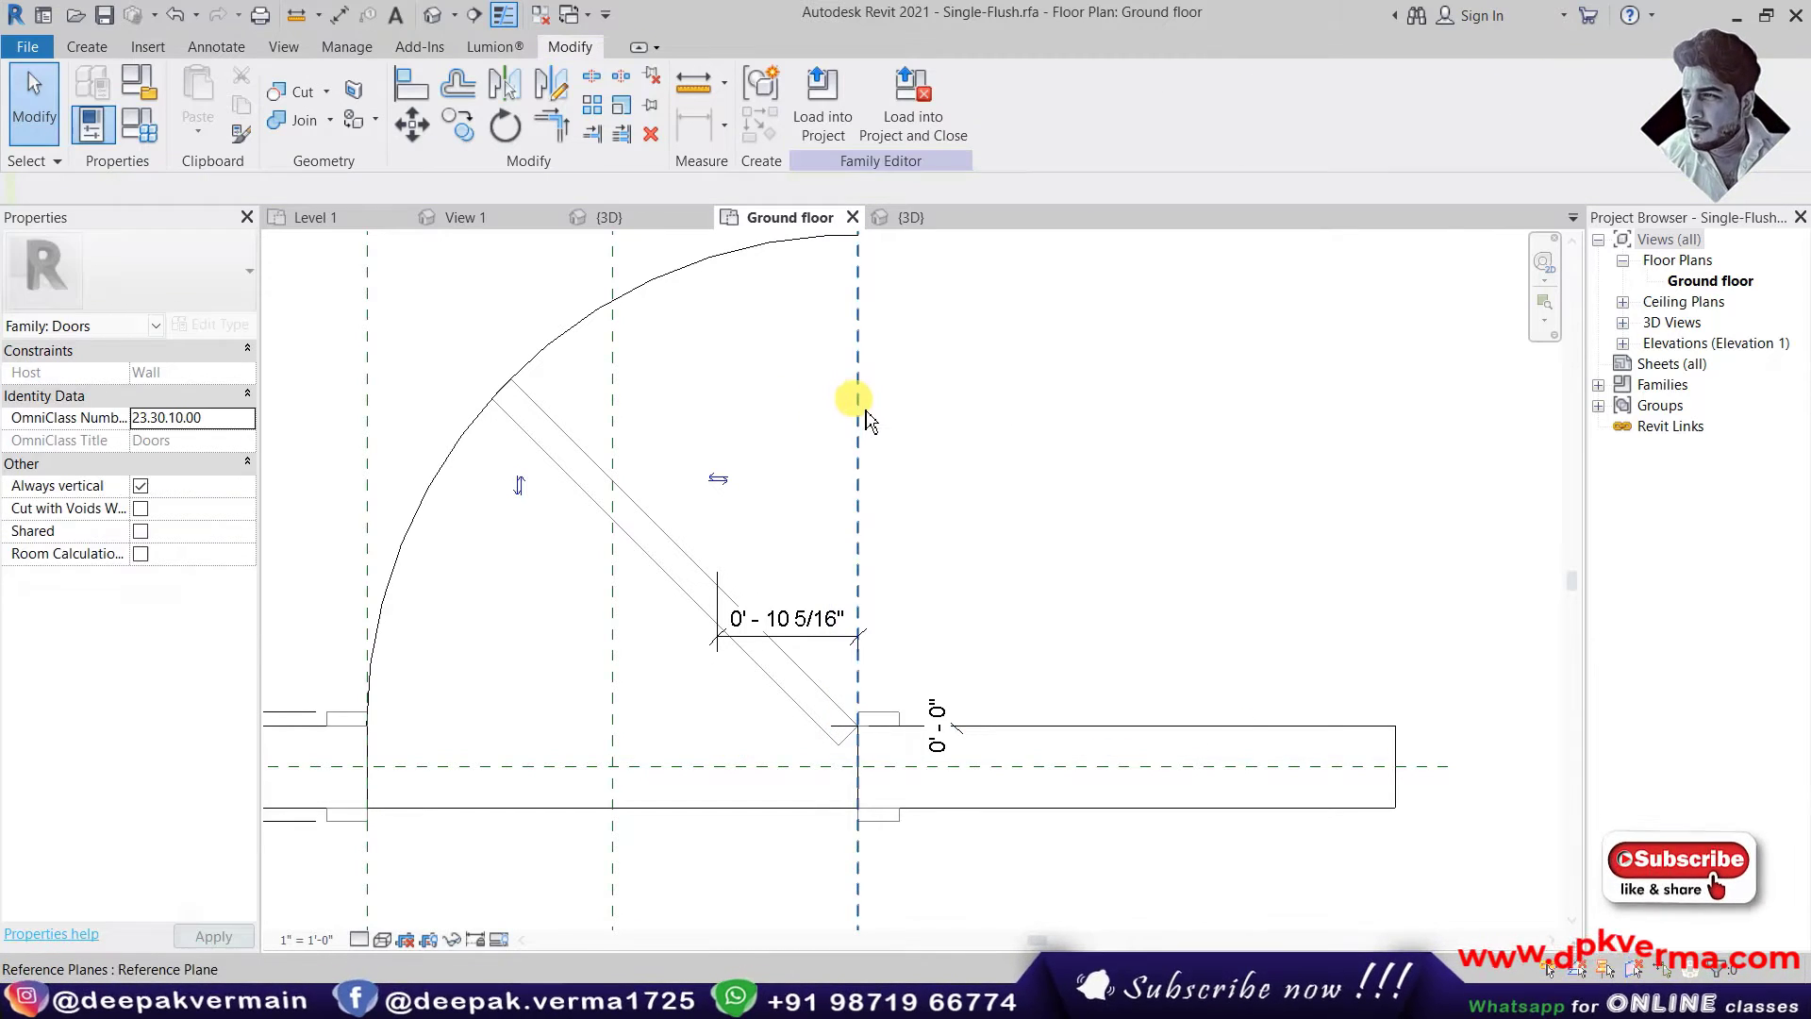
middle_drag(861, 403, 840, 477)
click(834, 371)
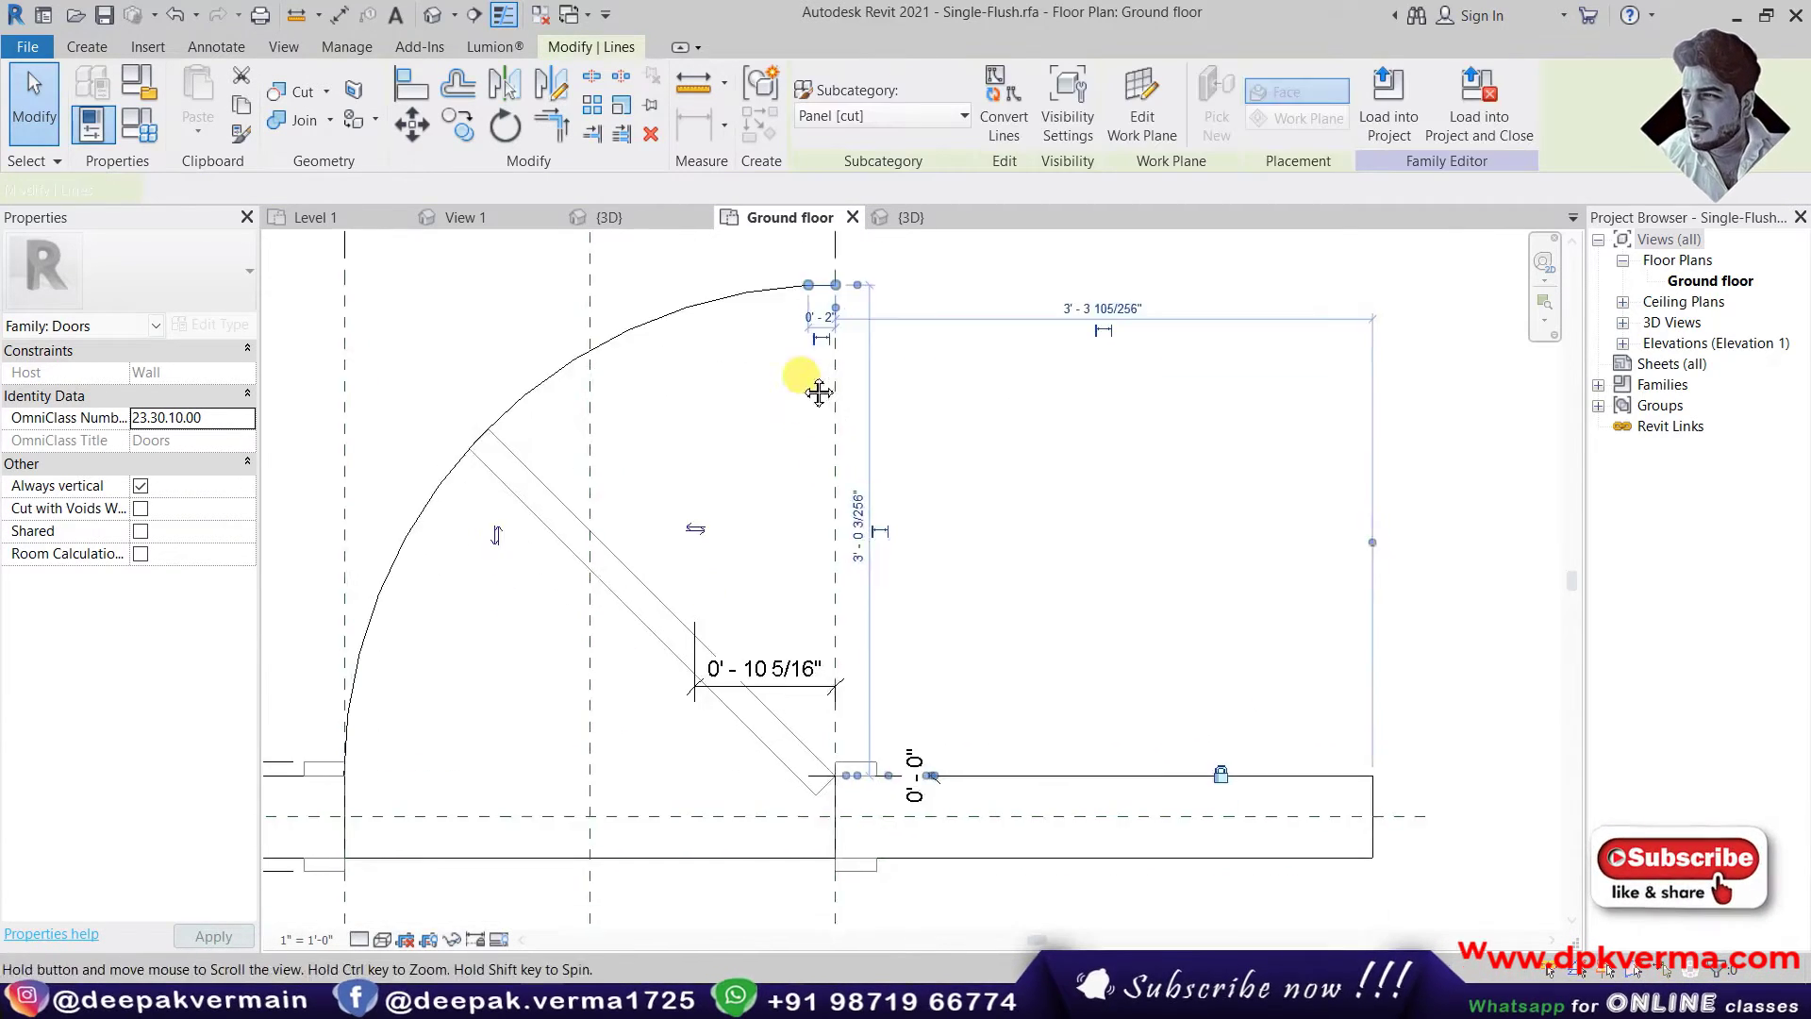
key(Delete)
- Copy the rotated panel's diagonal edge as a model line
middle_drag(618, 563, 668, 415)
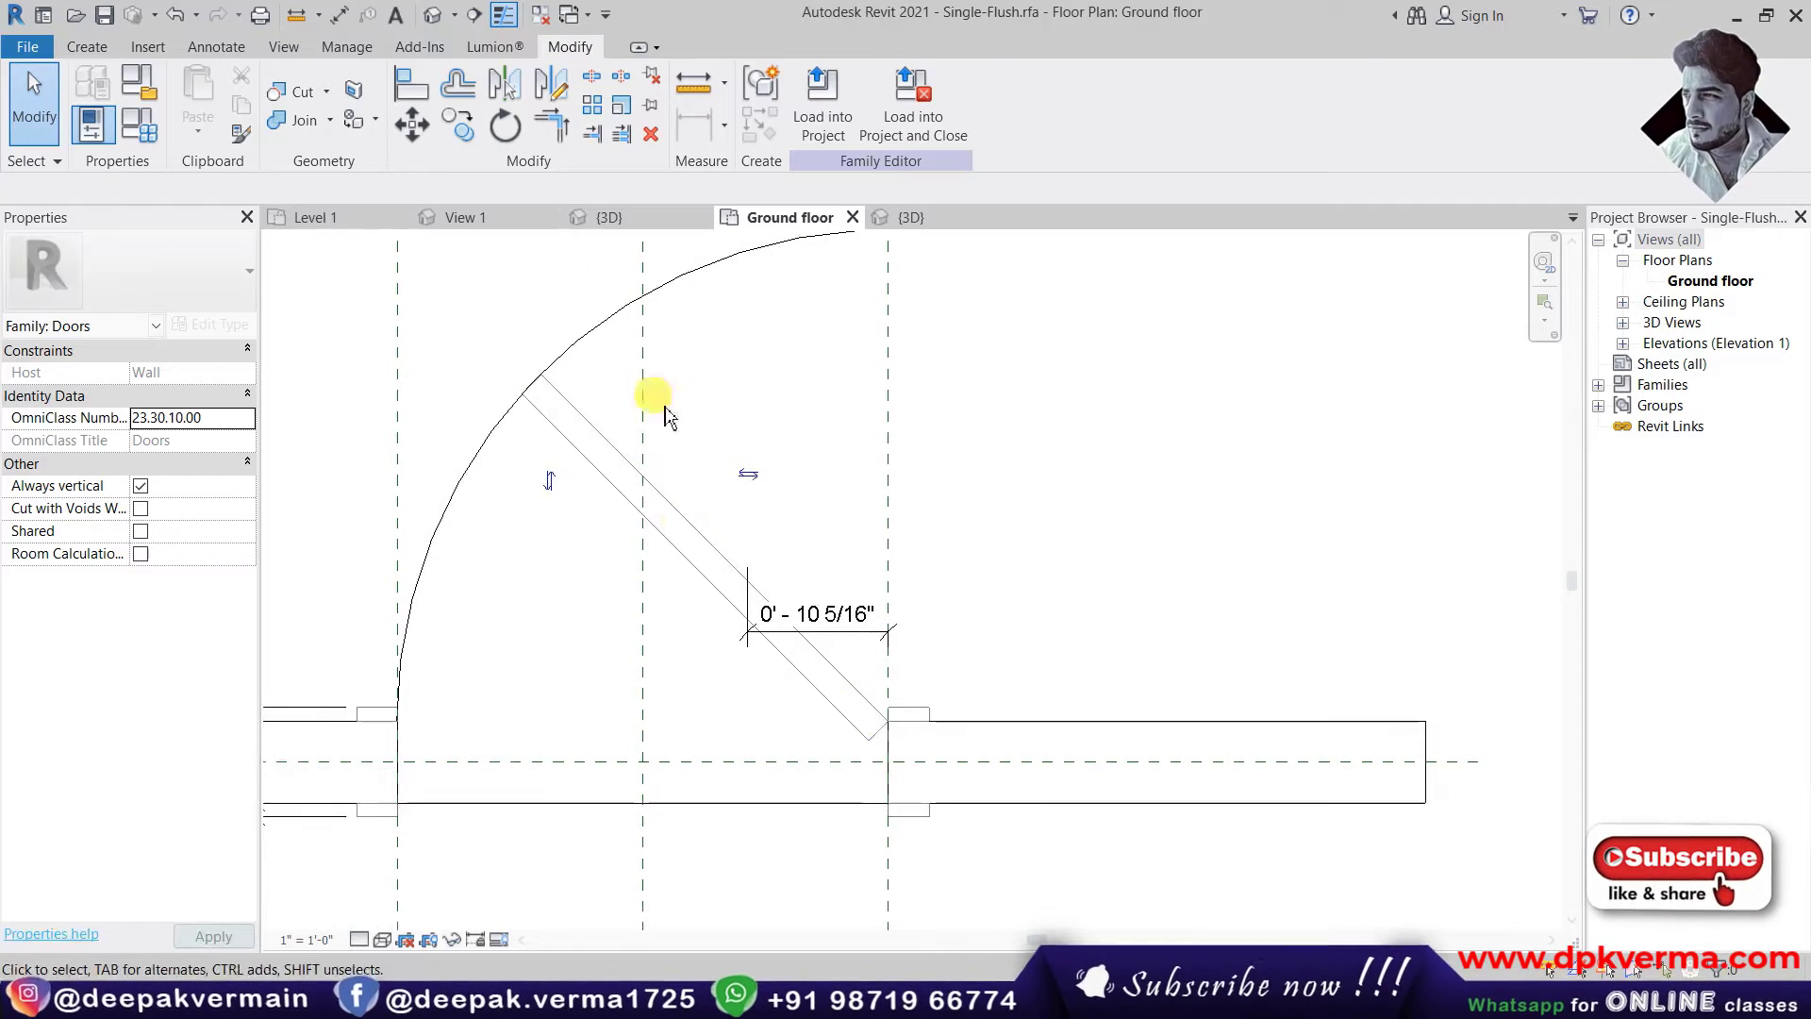
click(87, 48)
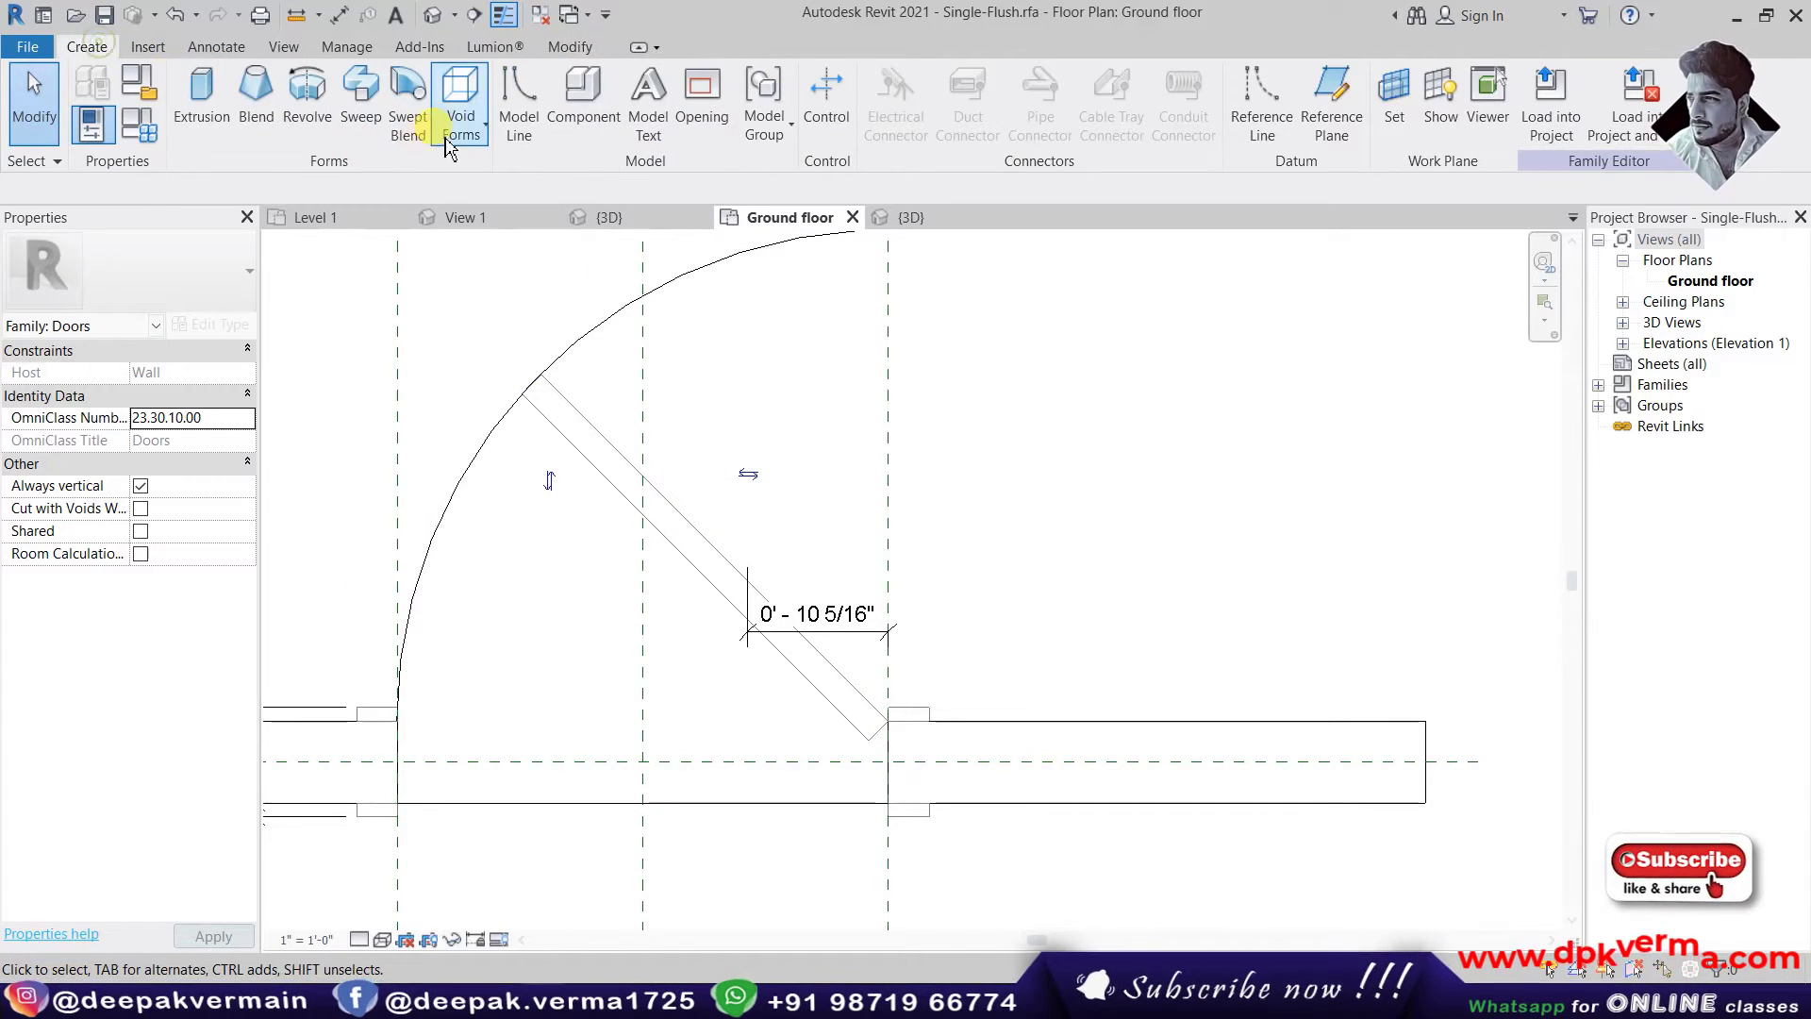
click(518, 106)
click(859, 134)
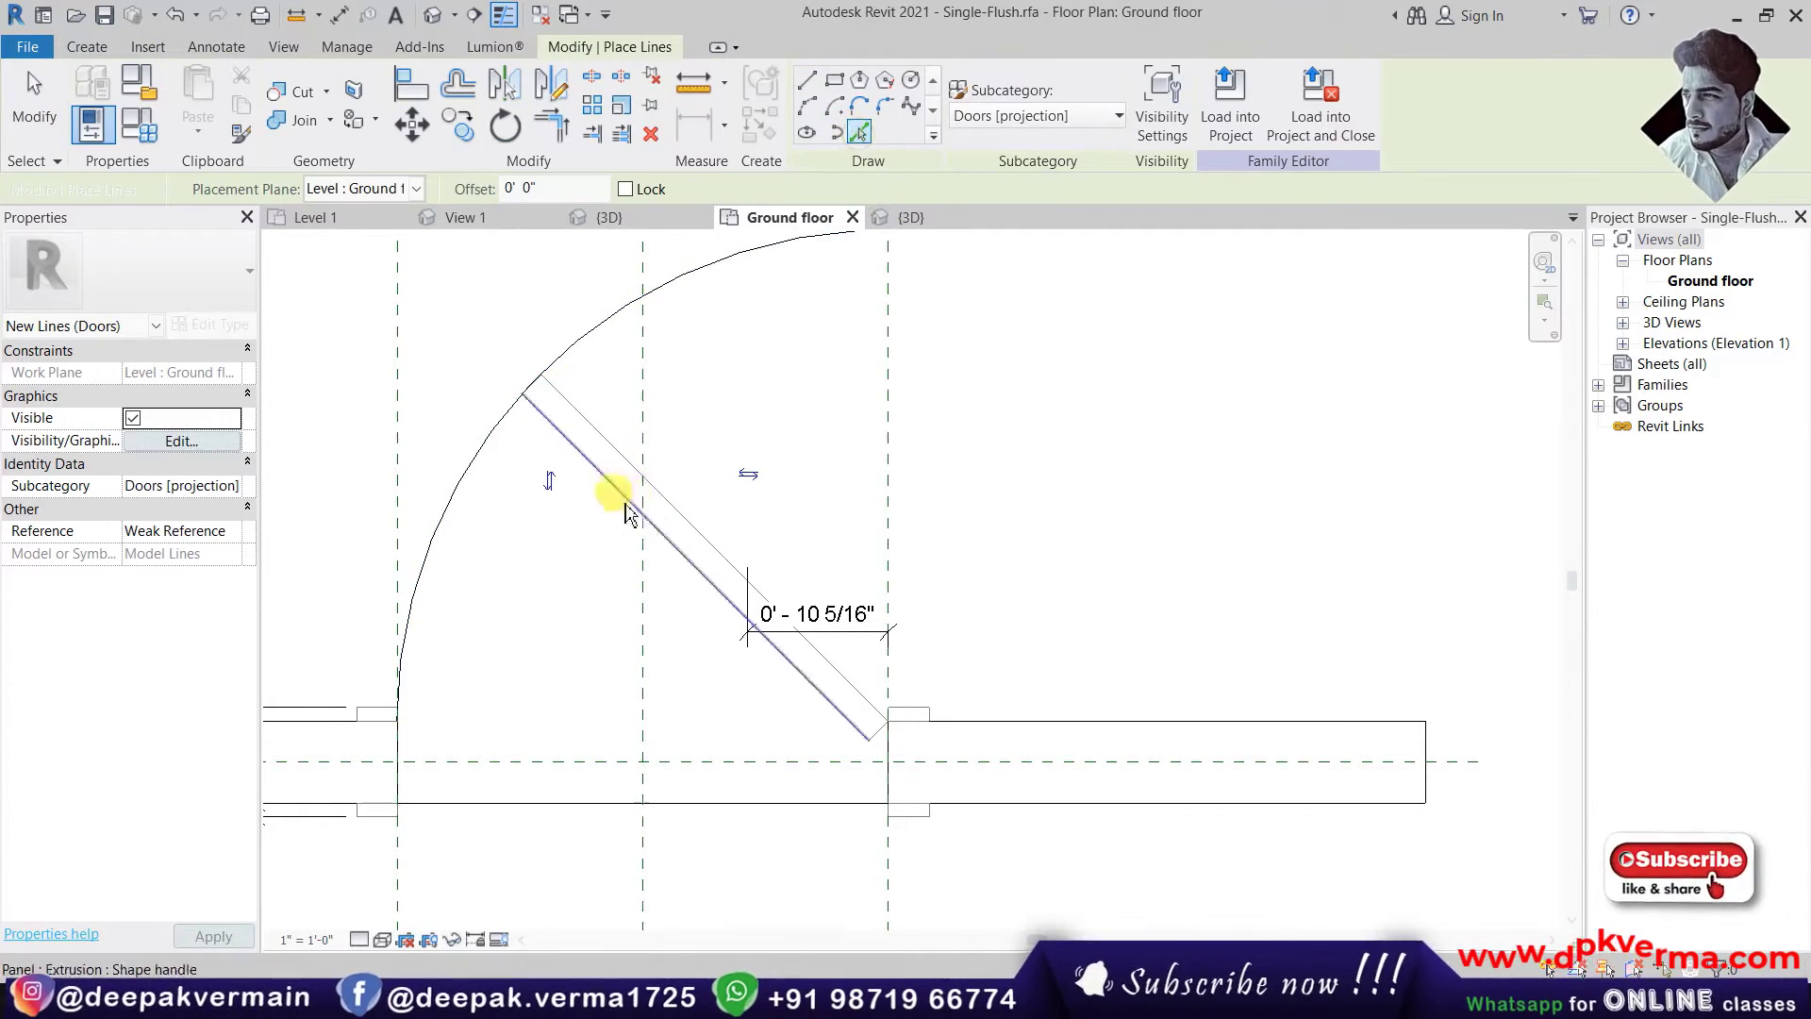
click(611, 447)
scroll(525, 377, up, 3)
scroll(546, 383, up, 3)
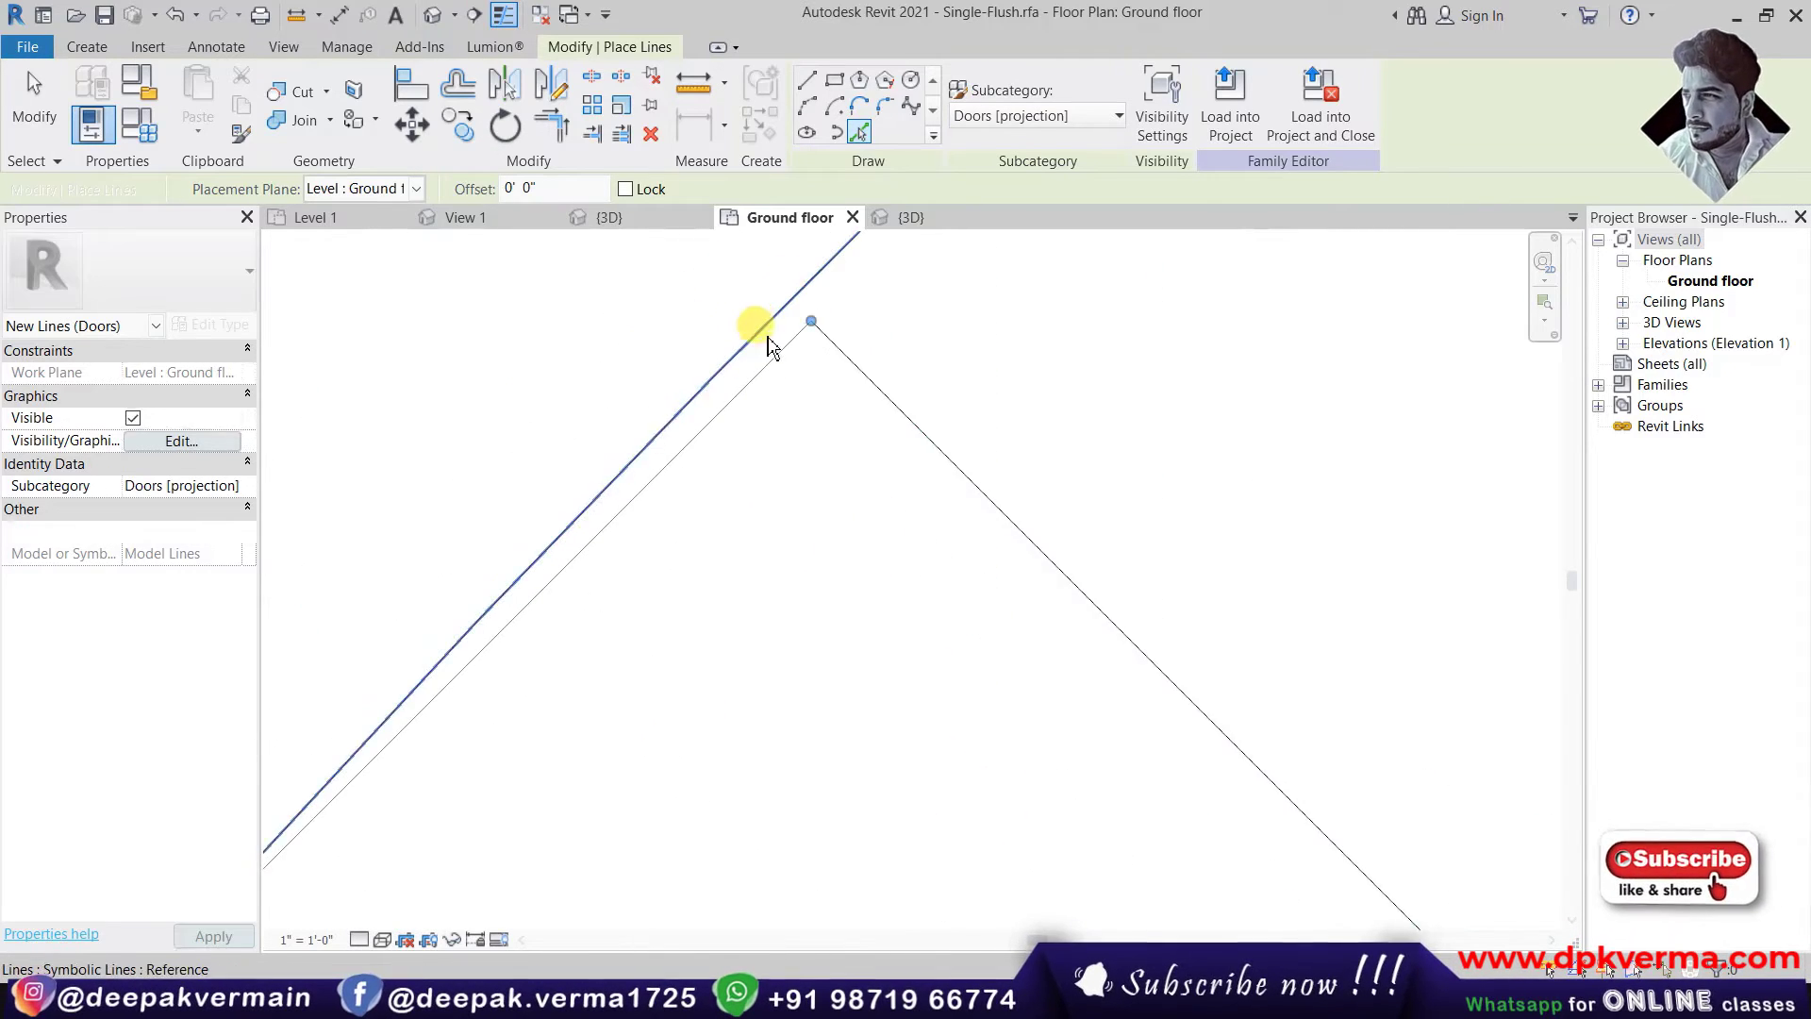
scroll(801, 444, down, 2)
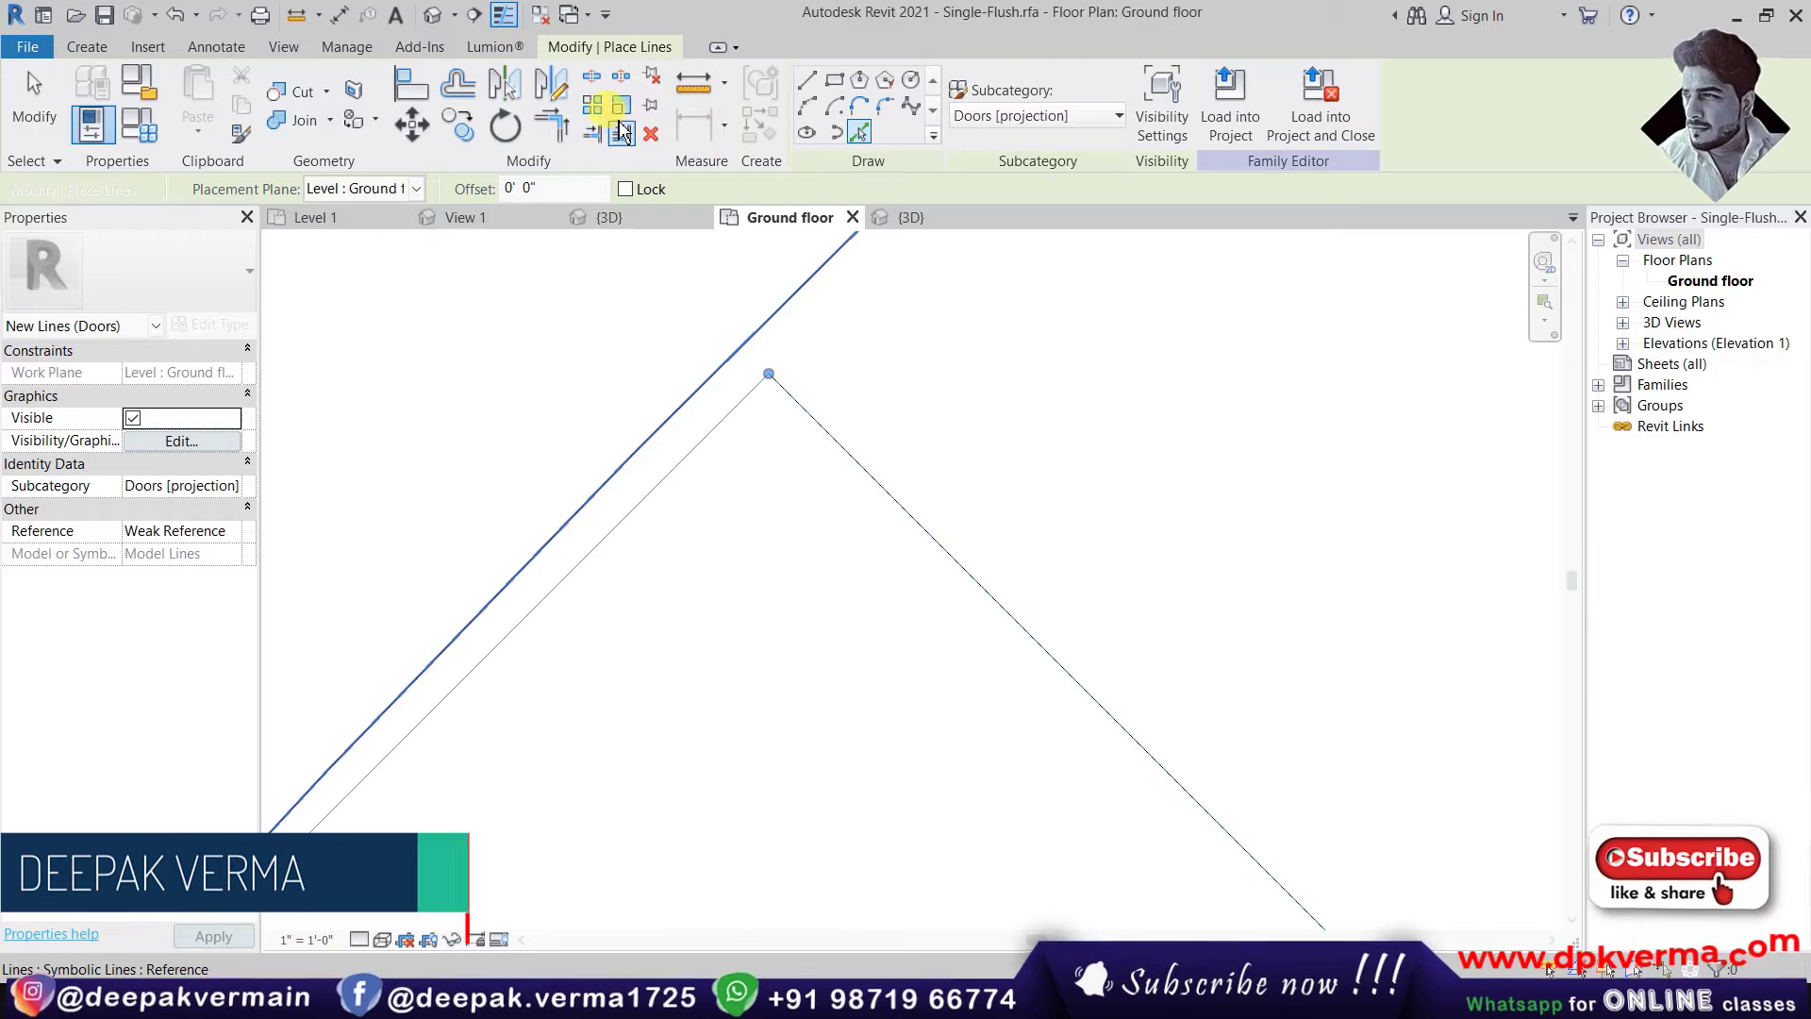
key(Escape)
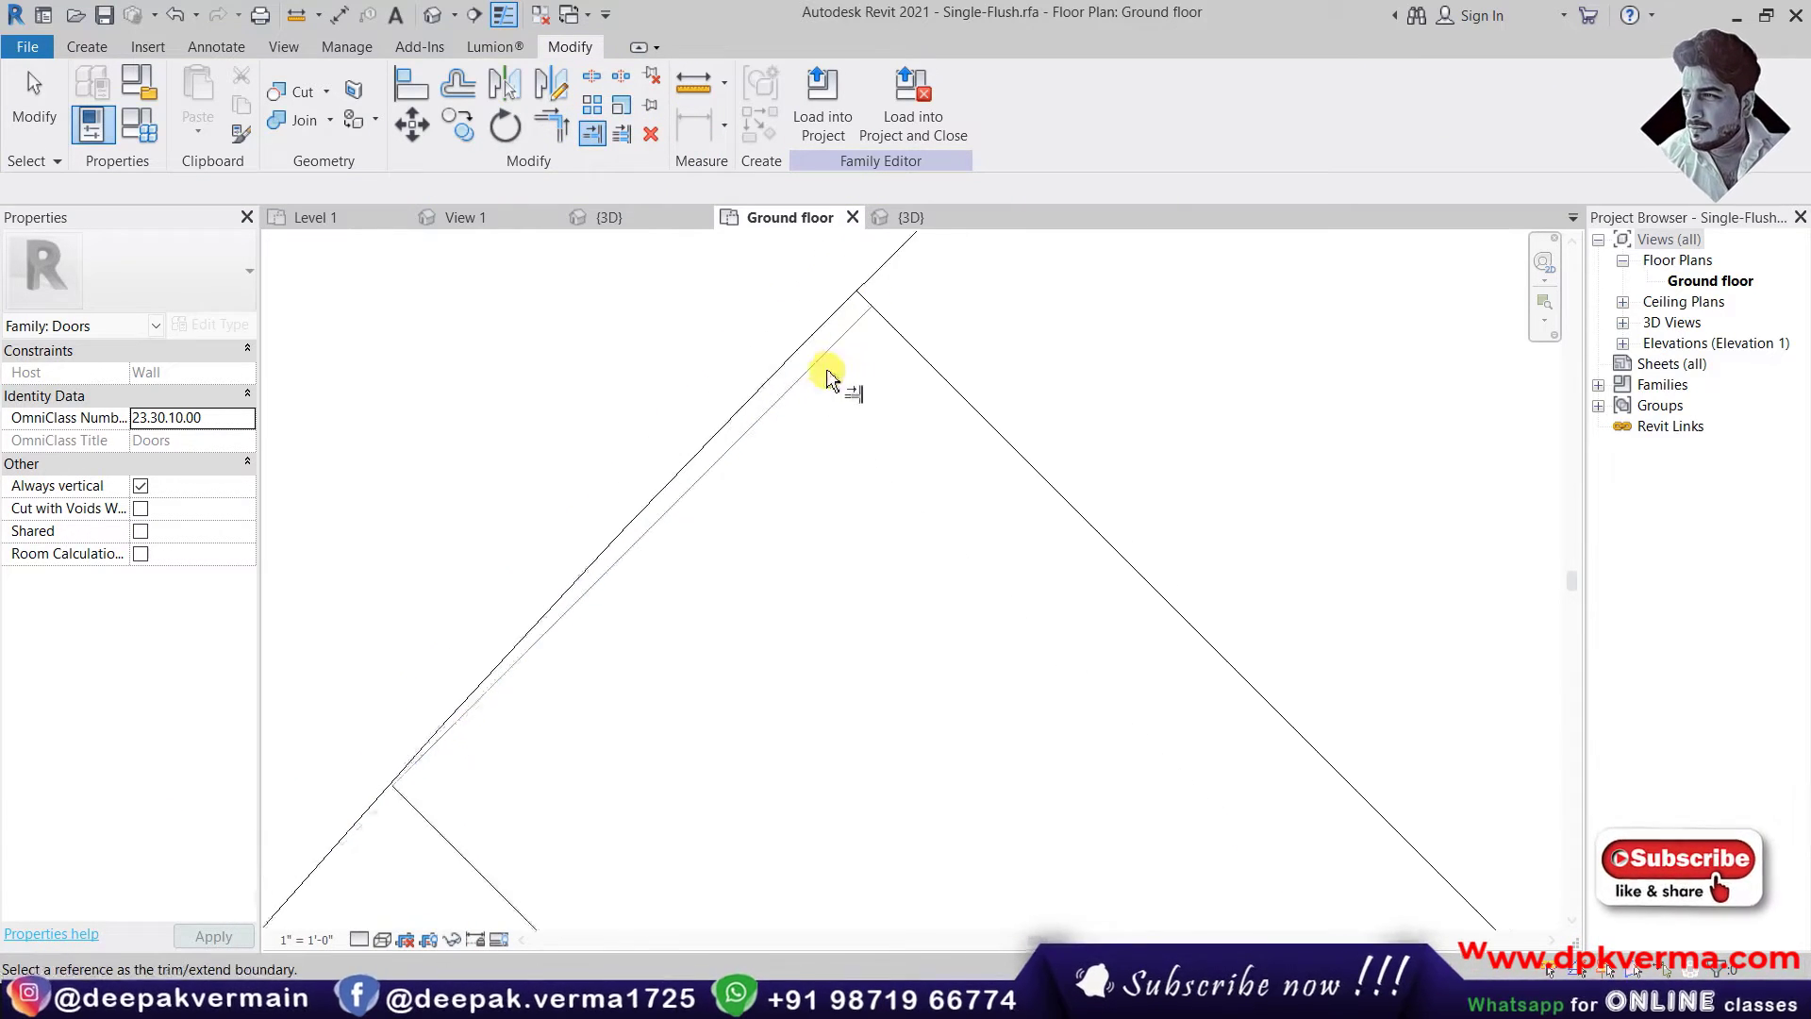
- Draw a model line from the diagonal intersection to the panel corner
middle_drag(830, 400, 462, 731)
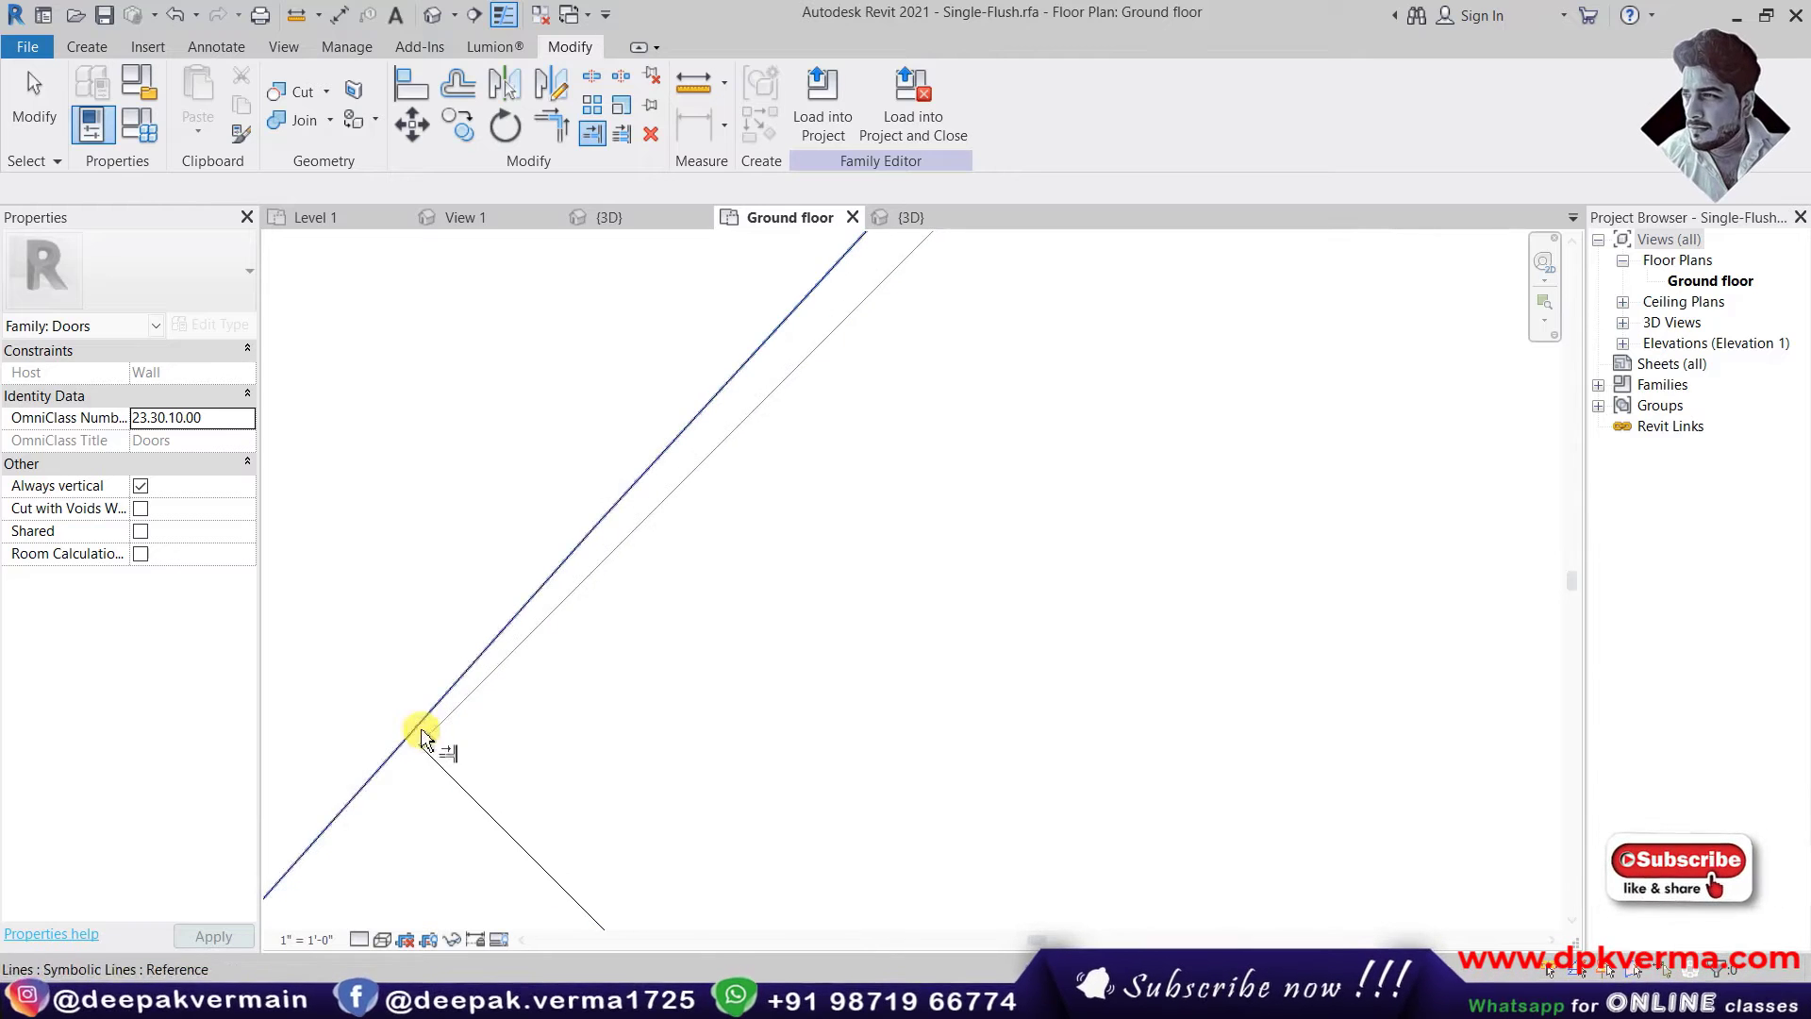
scroll(477, 737, down, 2)
scroll(578, 700, down, 1)
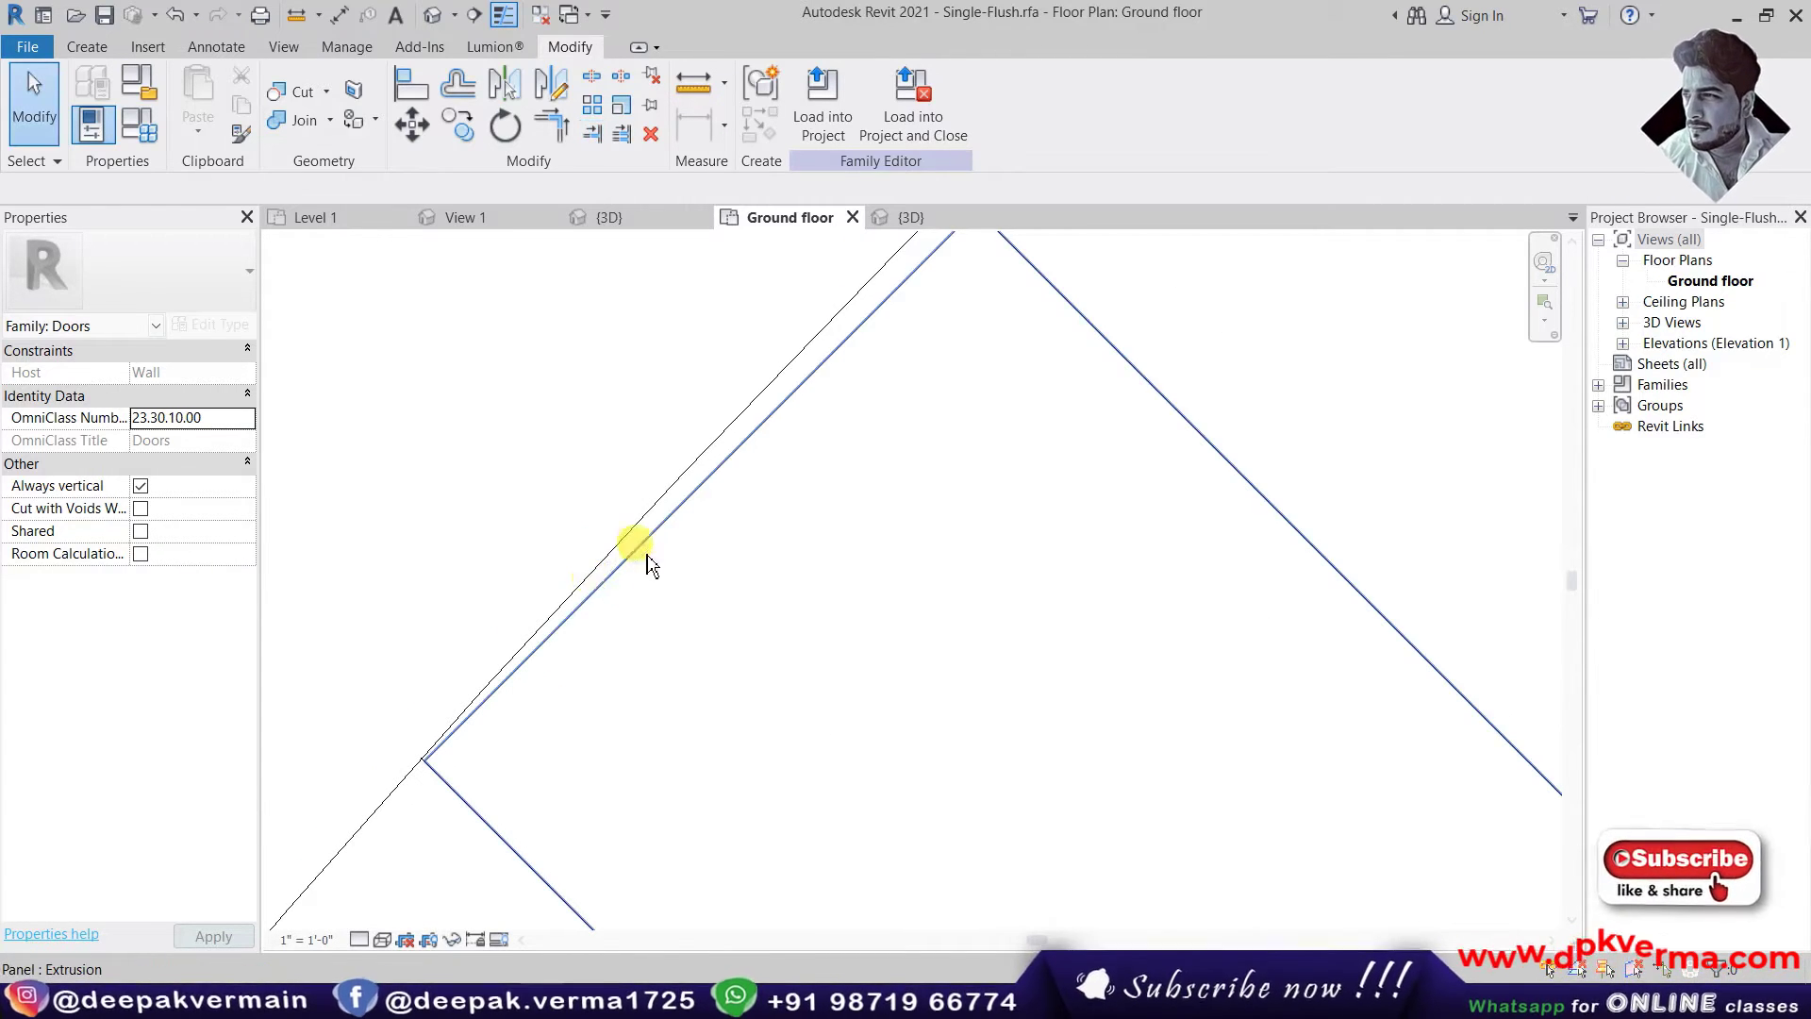
click(87, 46)
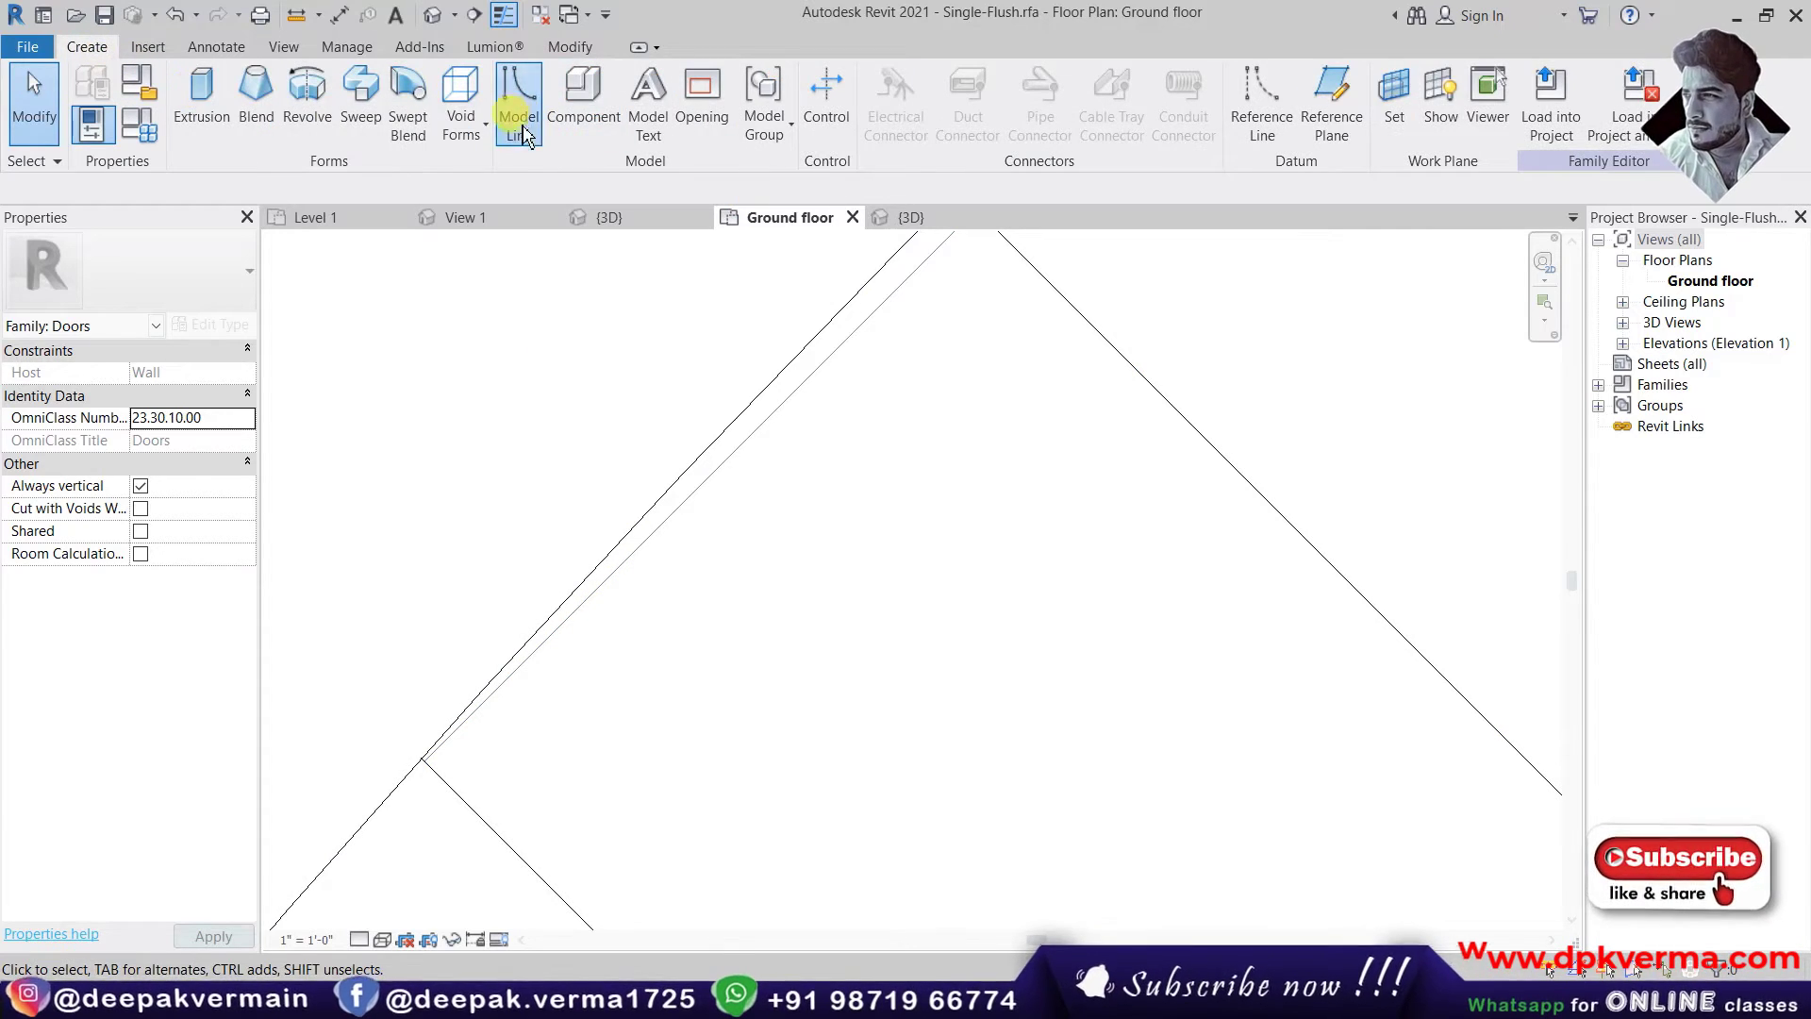
click(517, 87)
click(384, 752)
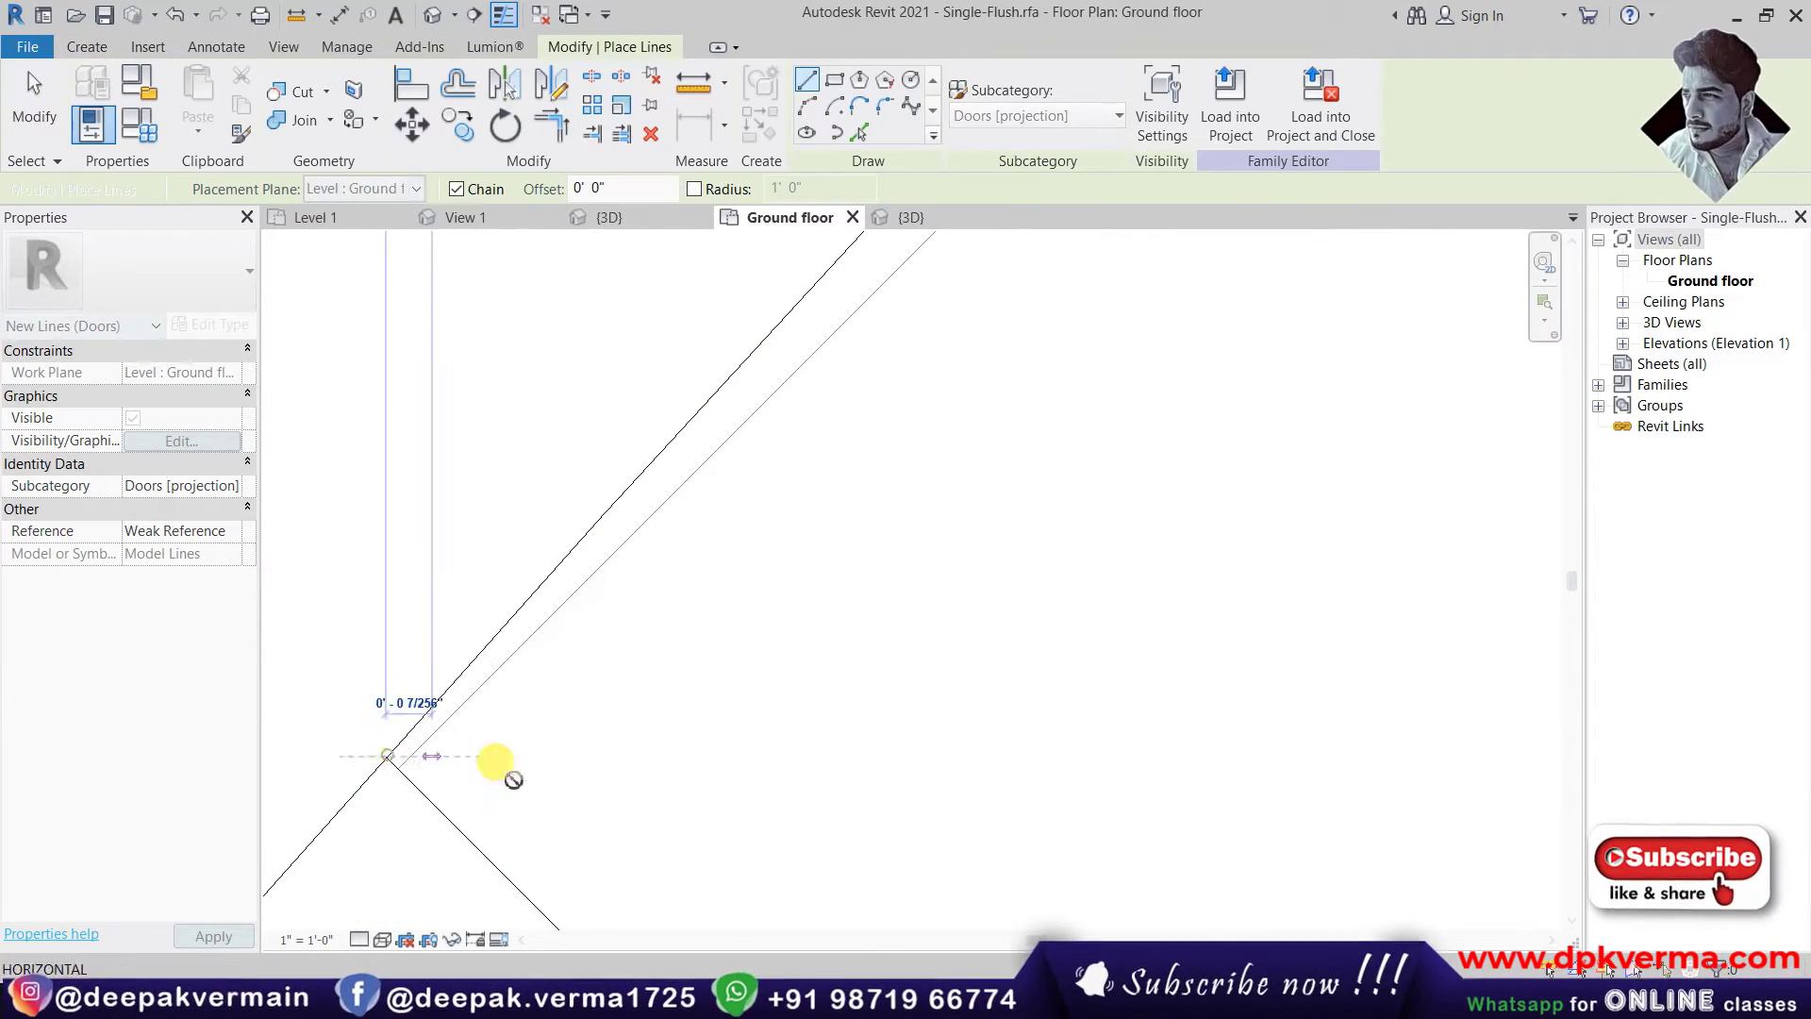
scroll(943, 603, up, 3)
scroll(731, 553, up, 3)
scroll(809, 518, up, 3)
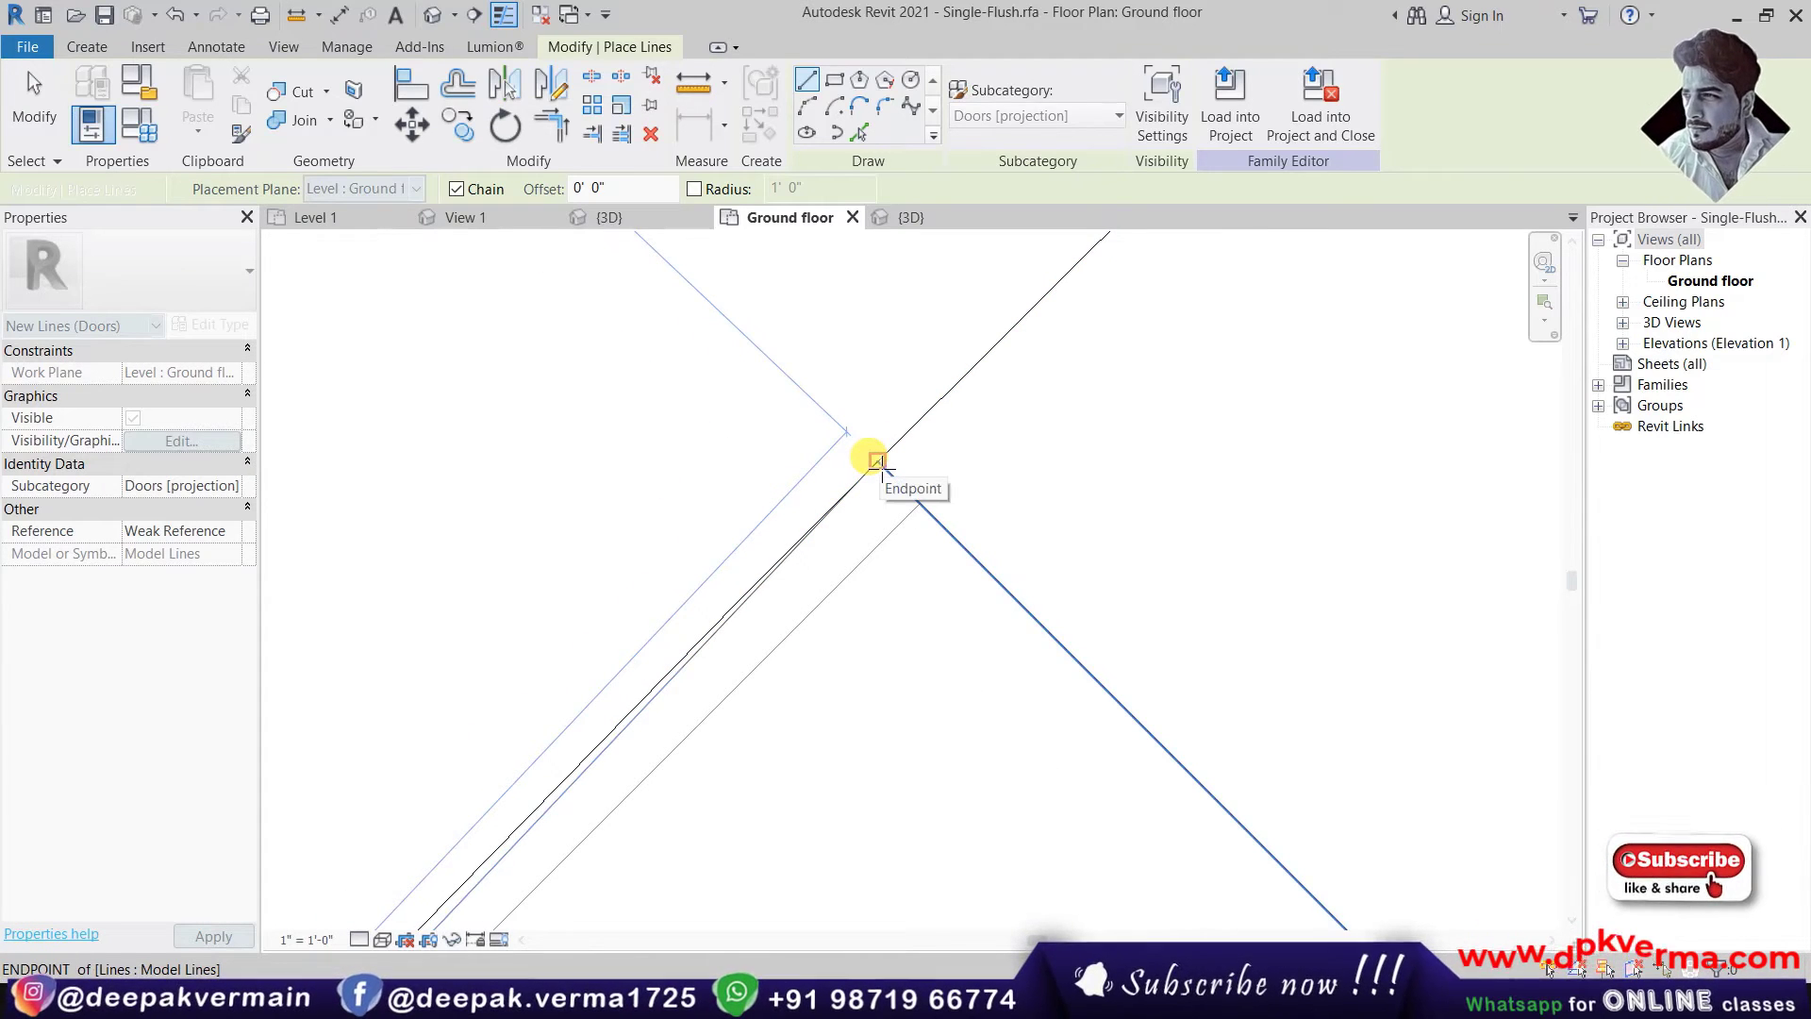
click(877, 462)
scroll(834, 661, down, 3)
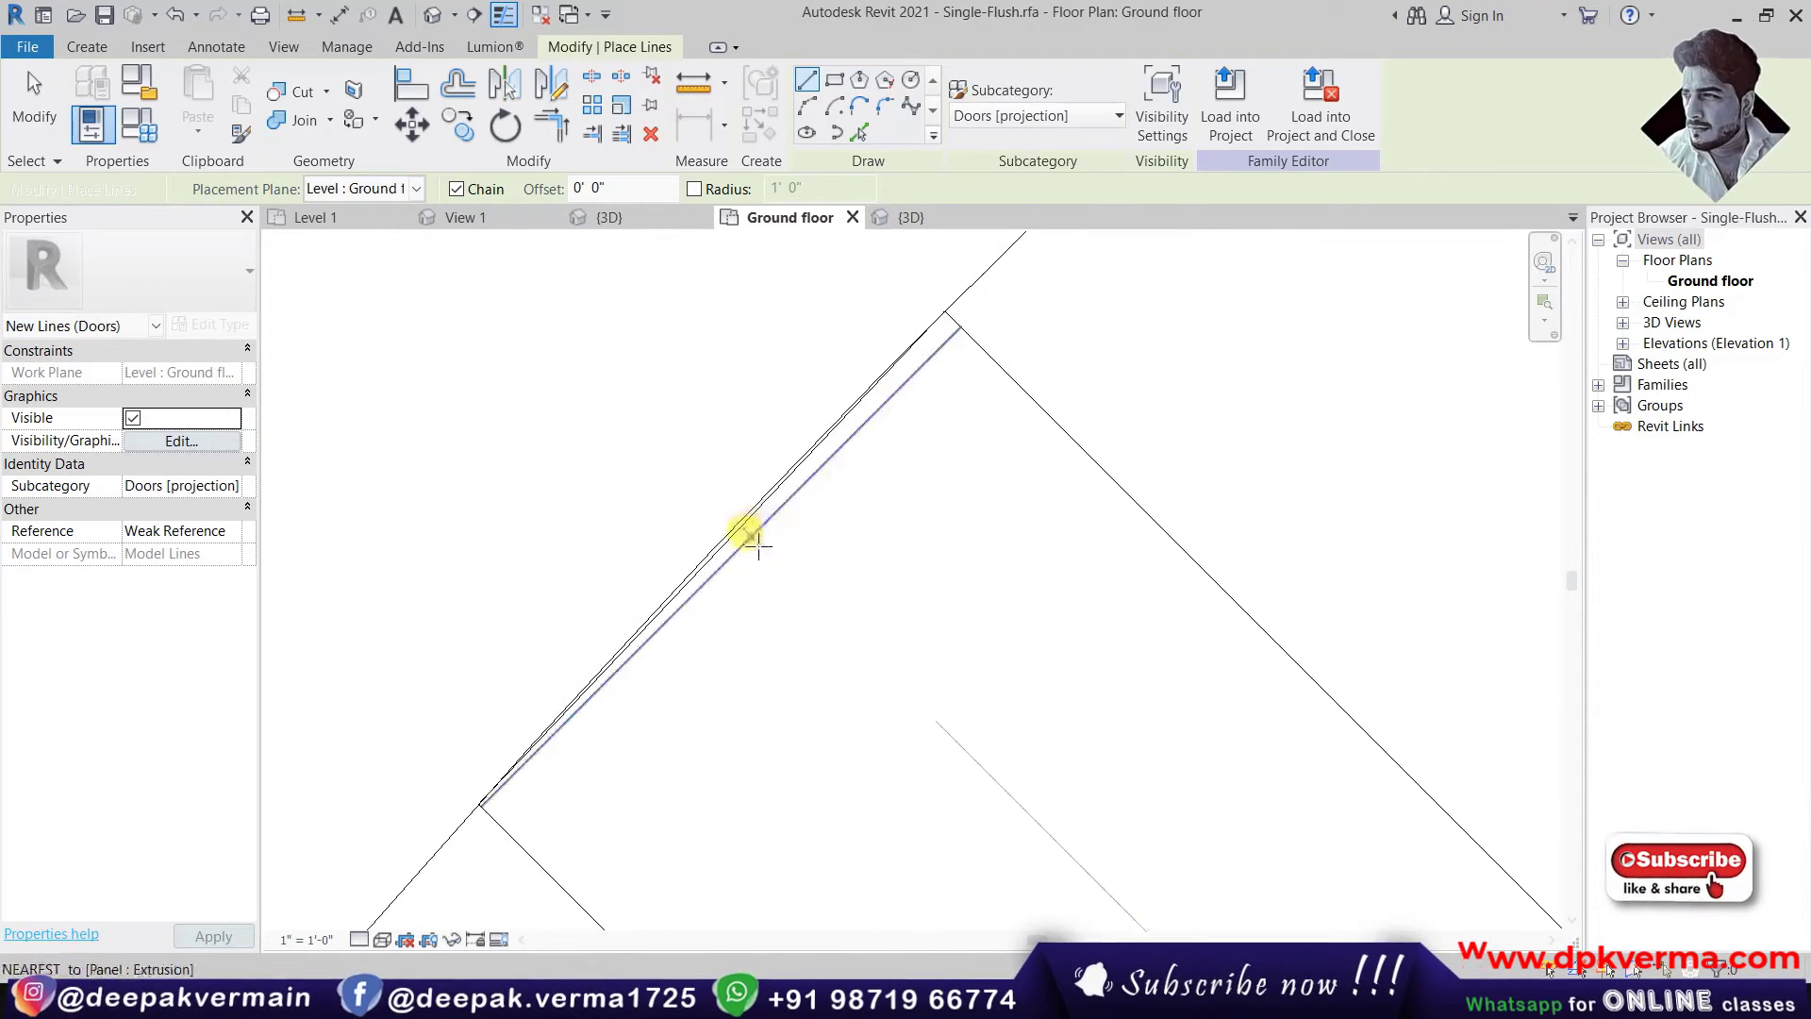
scroll(983, 356, down, 2)
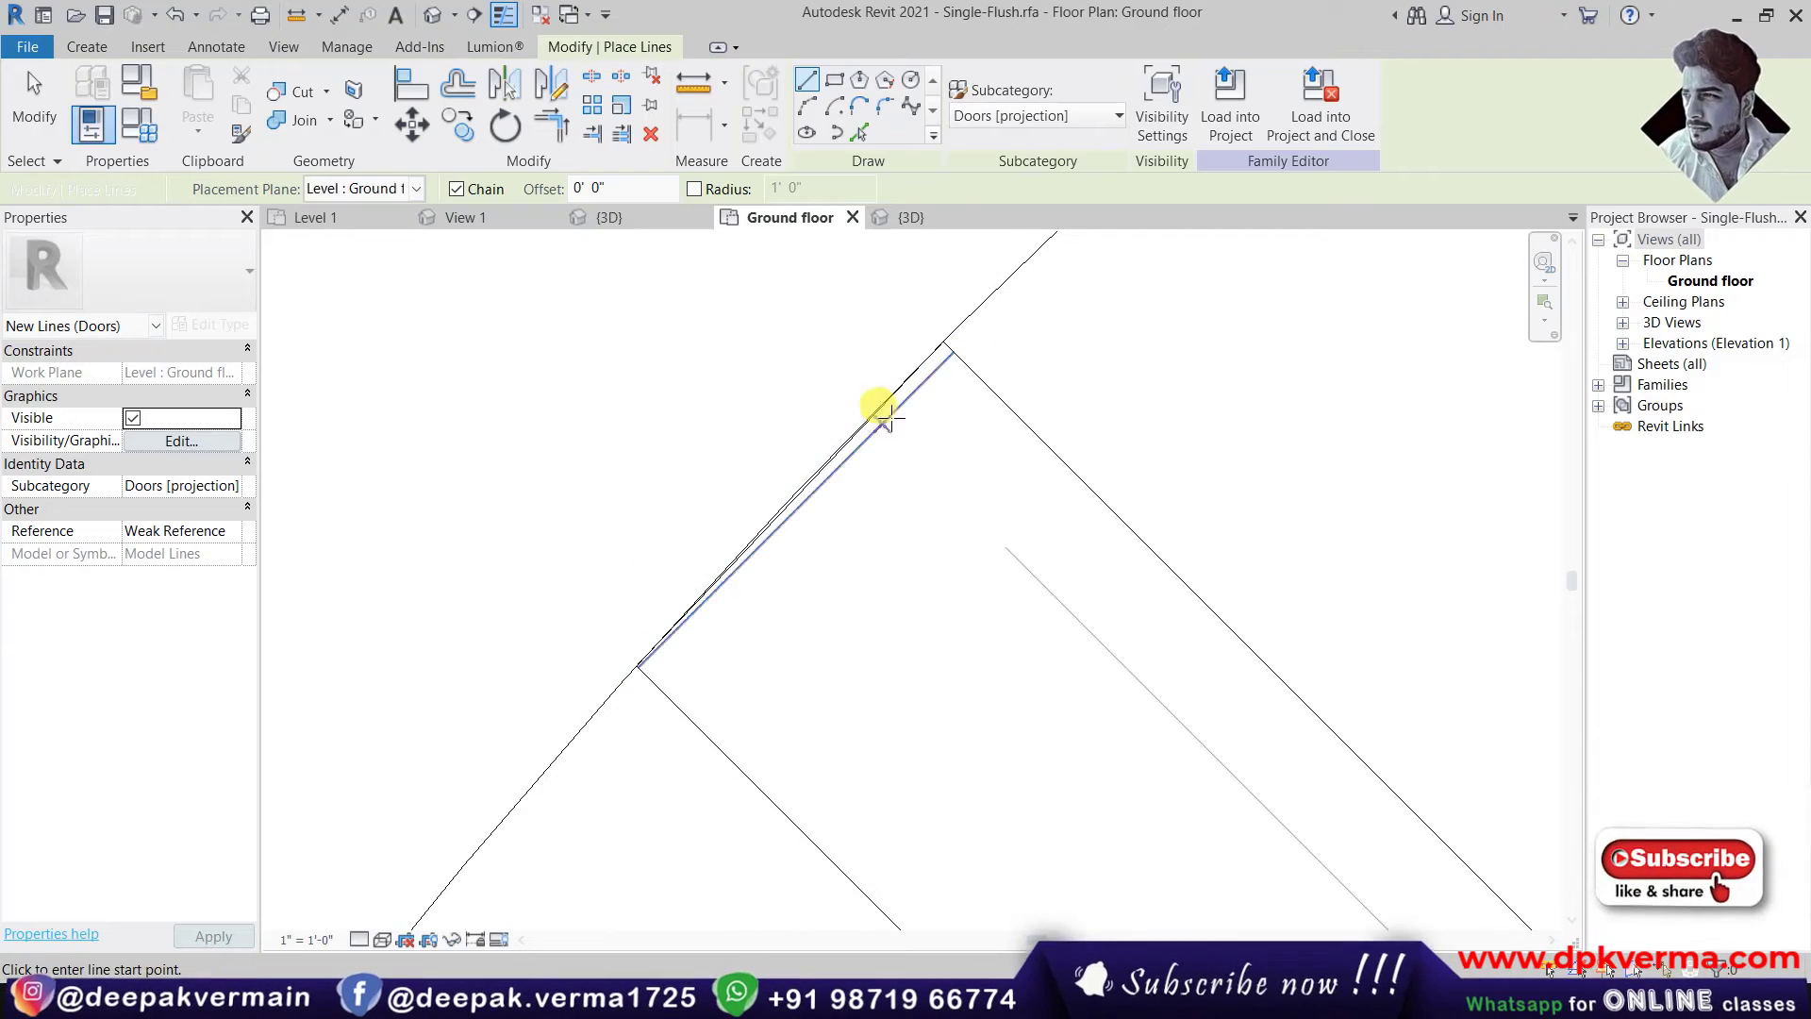
key(Escape)
key(Escape)
- Select the door swing arc and start splitting it with Split Element
scroll(943, 452, down, 2)
mouse_move(995, 509)
middle_down()
mouse_move(675, 343)
mouse_move(614, 243)
mouse_move(581, 355)
mouse_move(808, 408)
mouse_move(711, 437)
middle_up()
click(698, 440)
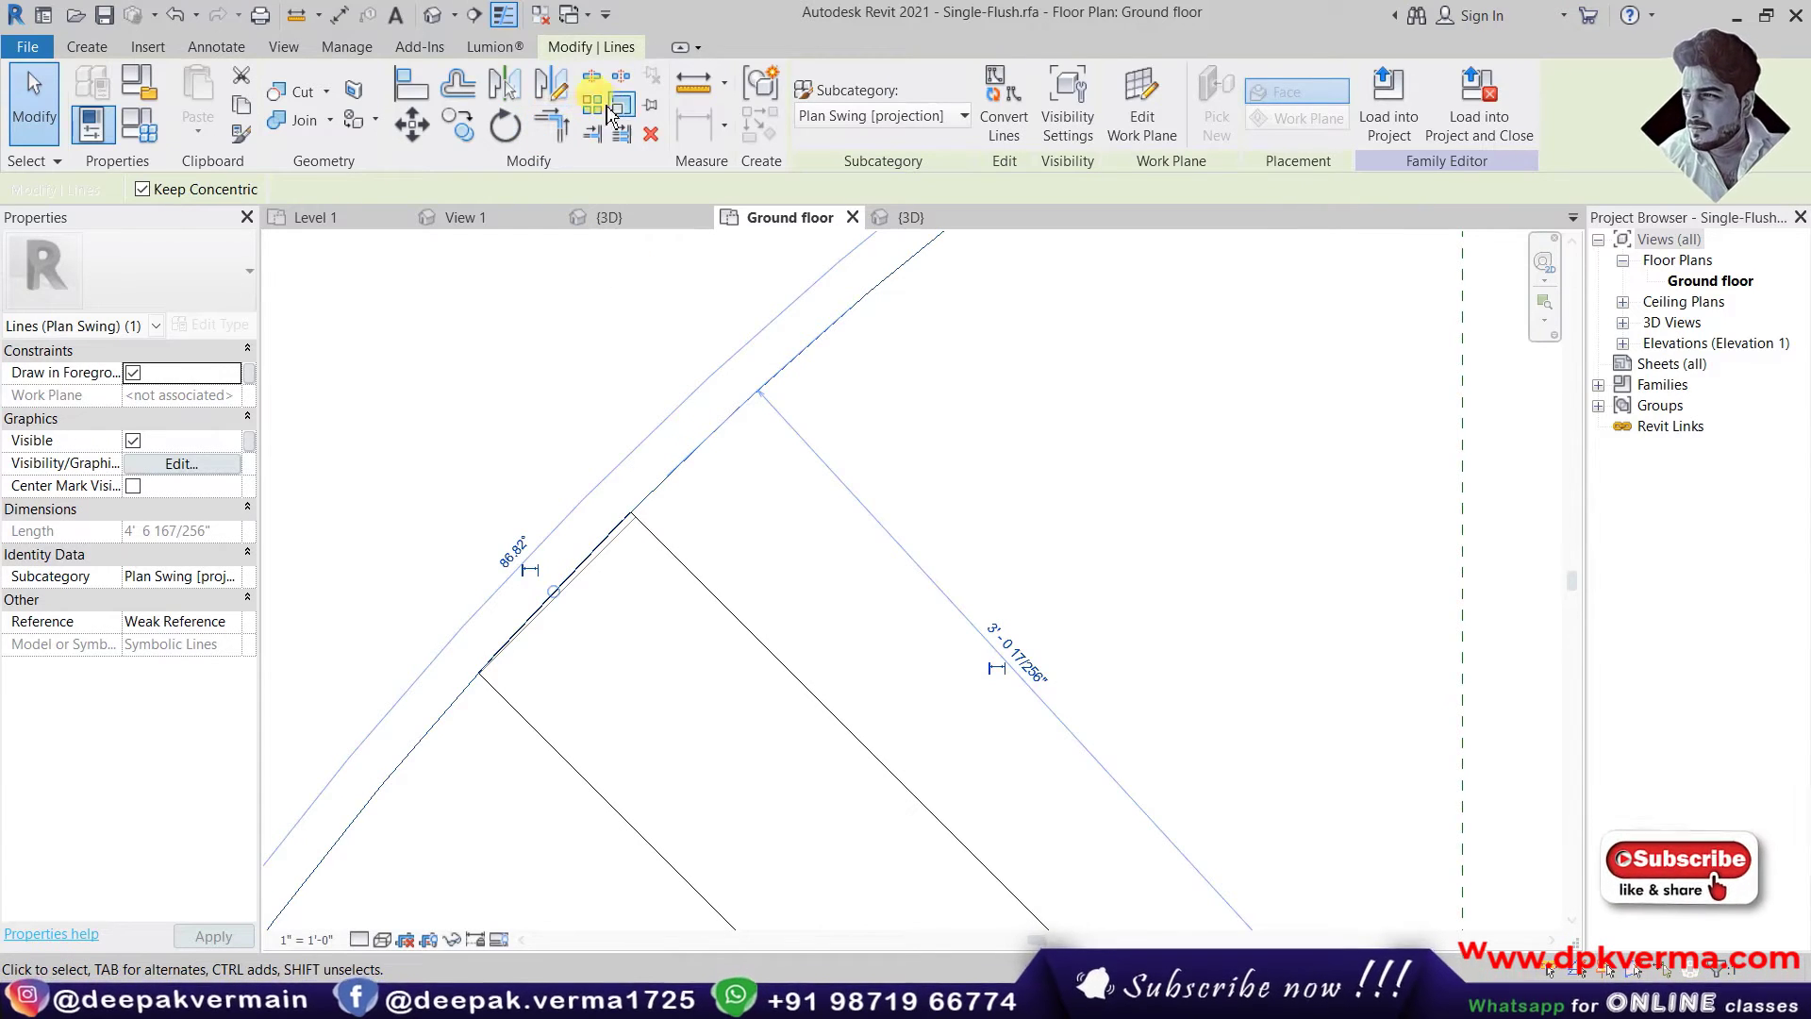
click(547, 95)
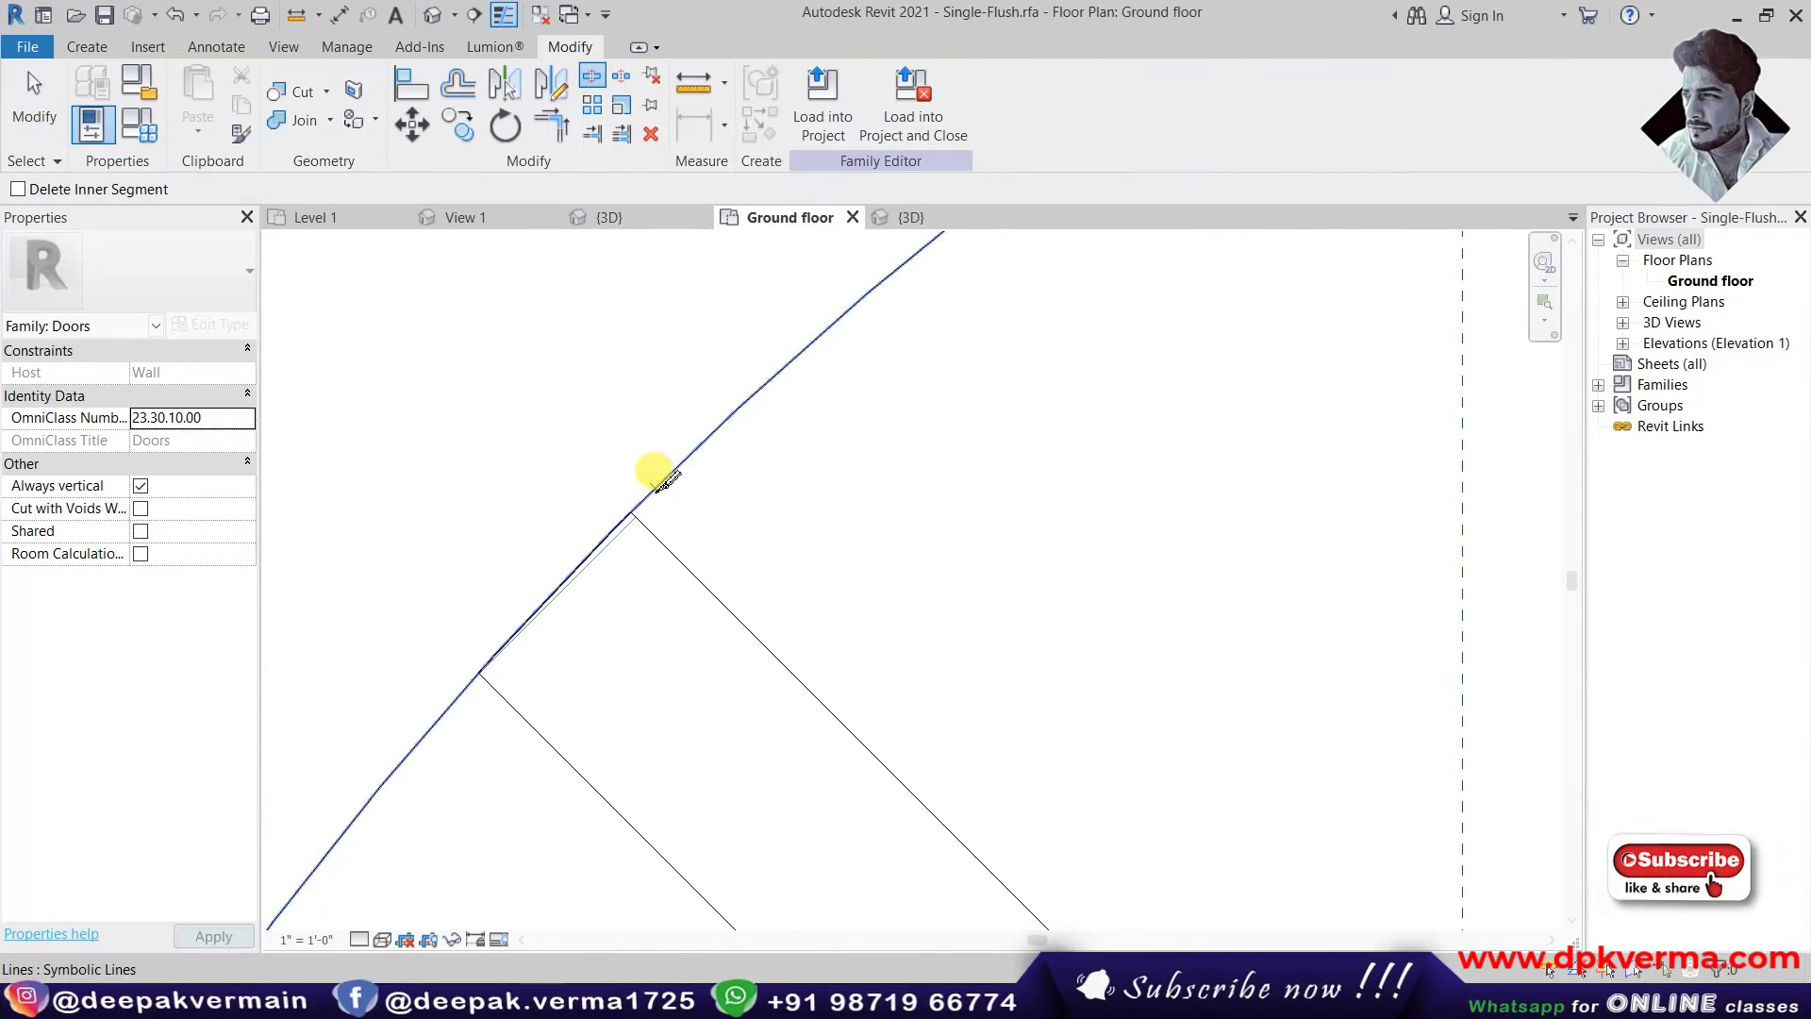
- Split the swing arc at the panel, snap its lower end to the panel corner, and delete the upper piece
click(665, 481)
key(Escape)
click(660, 454)
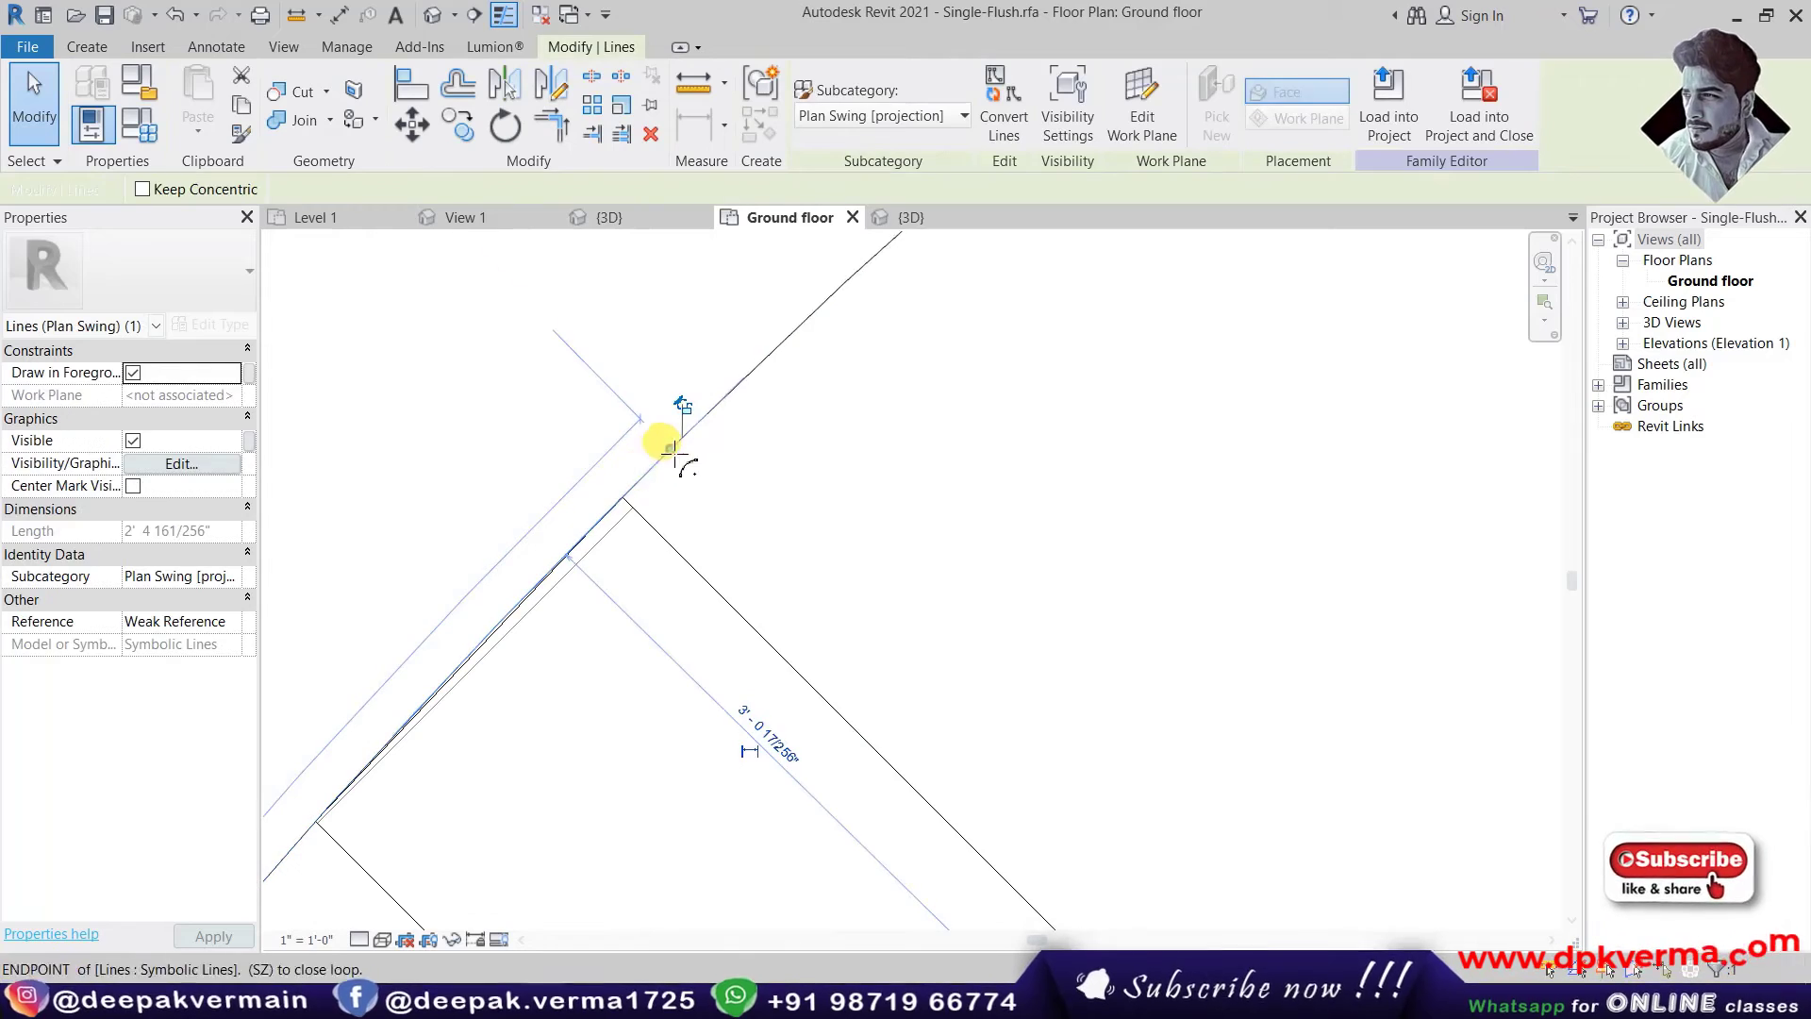
drag(671, 455, 664, 449)
scroll(613, 485, down, 3)
scroll(712, 477, up, 2)
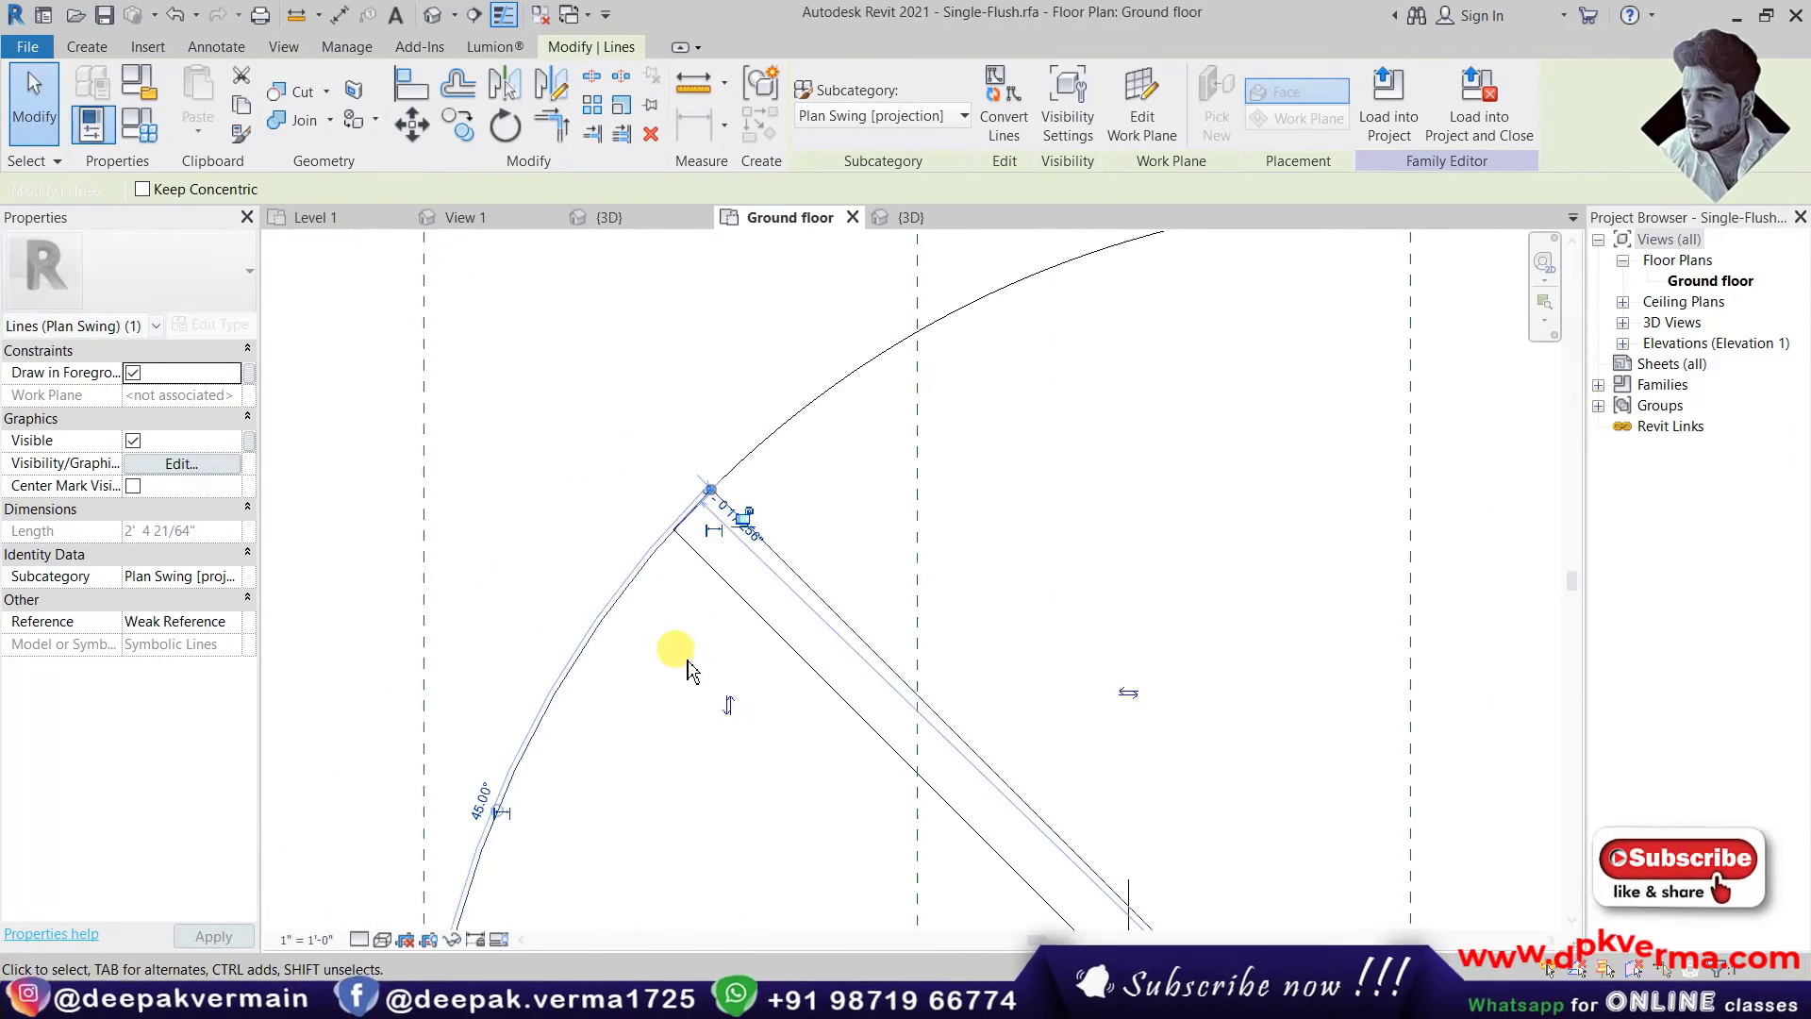
scroll(689, 660, down, 2)
click(660, 391)
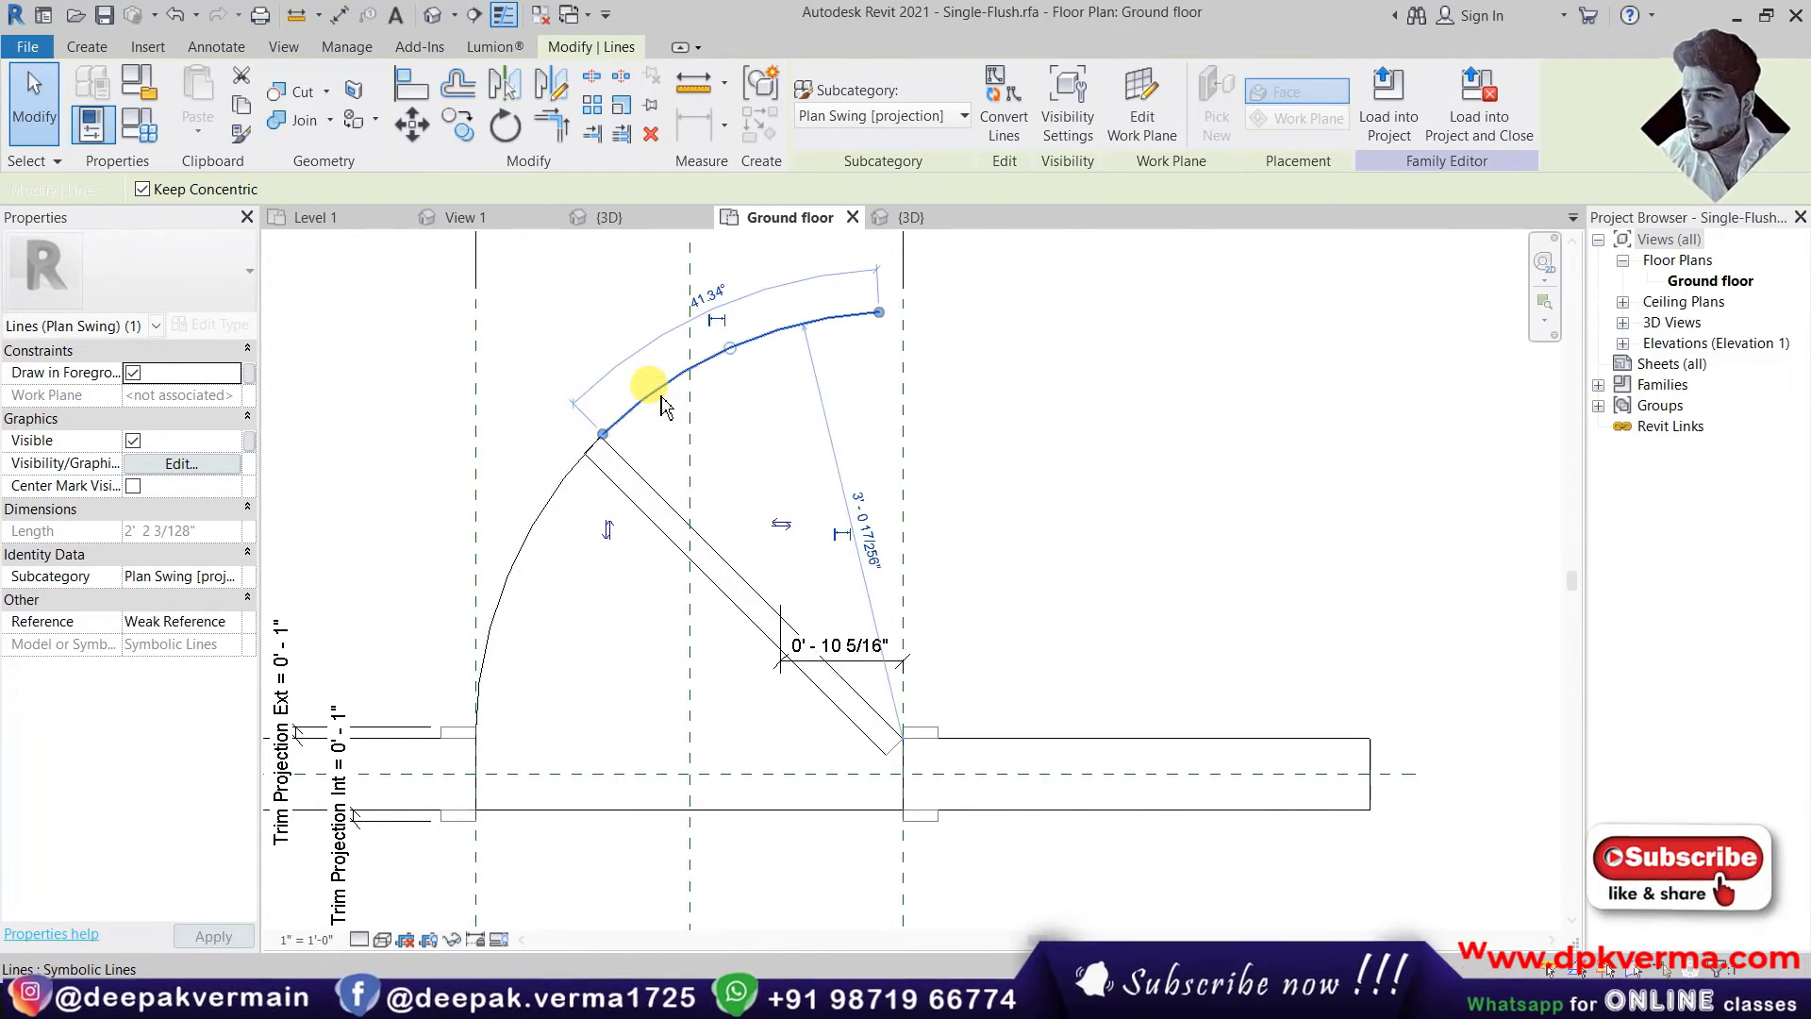
key(Delete)
- Check the swing line and panel-edge lines near the corner, then zoom out over the family plan
scroll(557, 500, up, 1)
scroll(559, 493, up, 1)
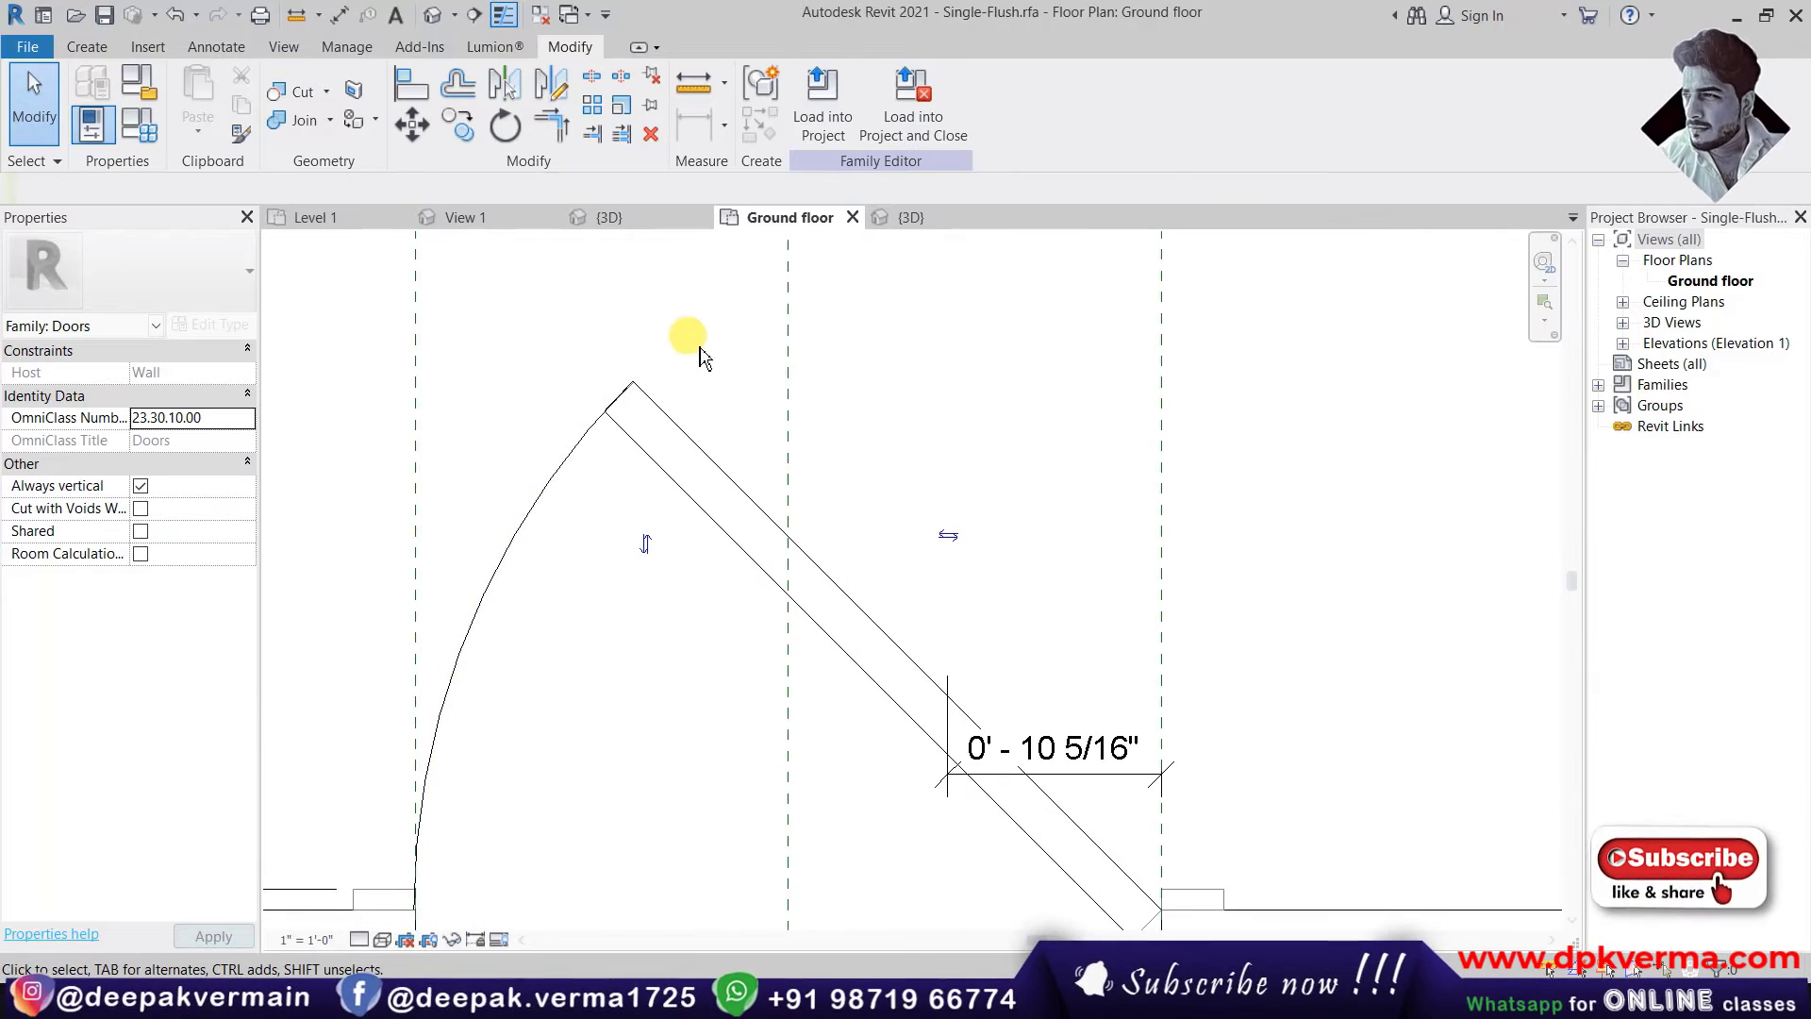
scroll(609, 415, up, 2)
scroll(580, 444, up, 2)
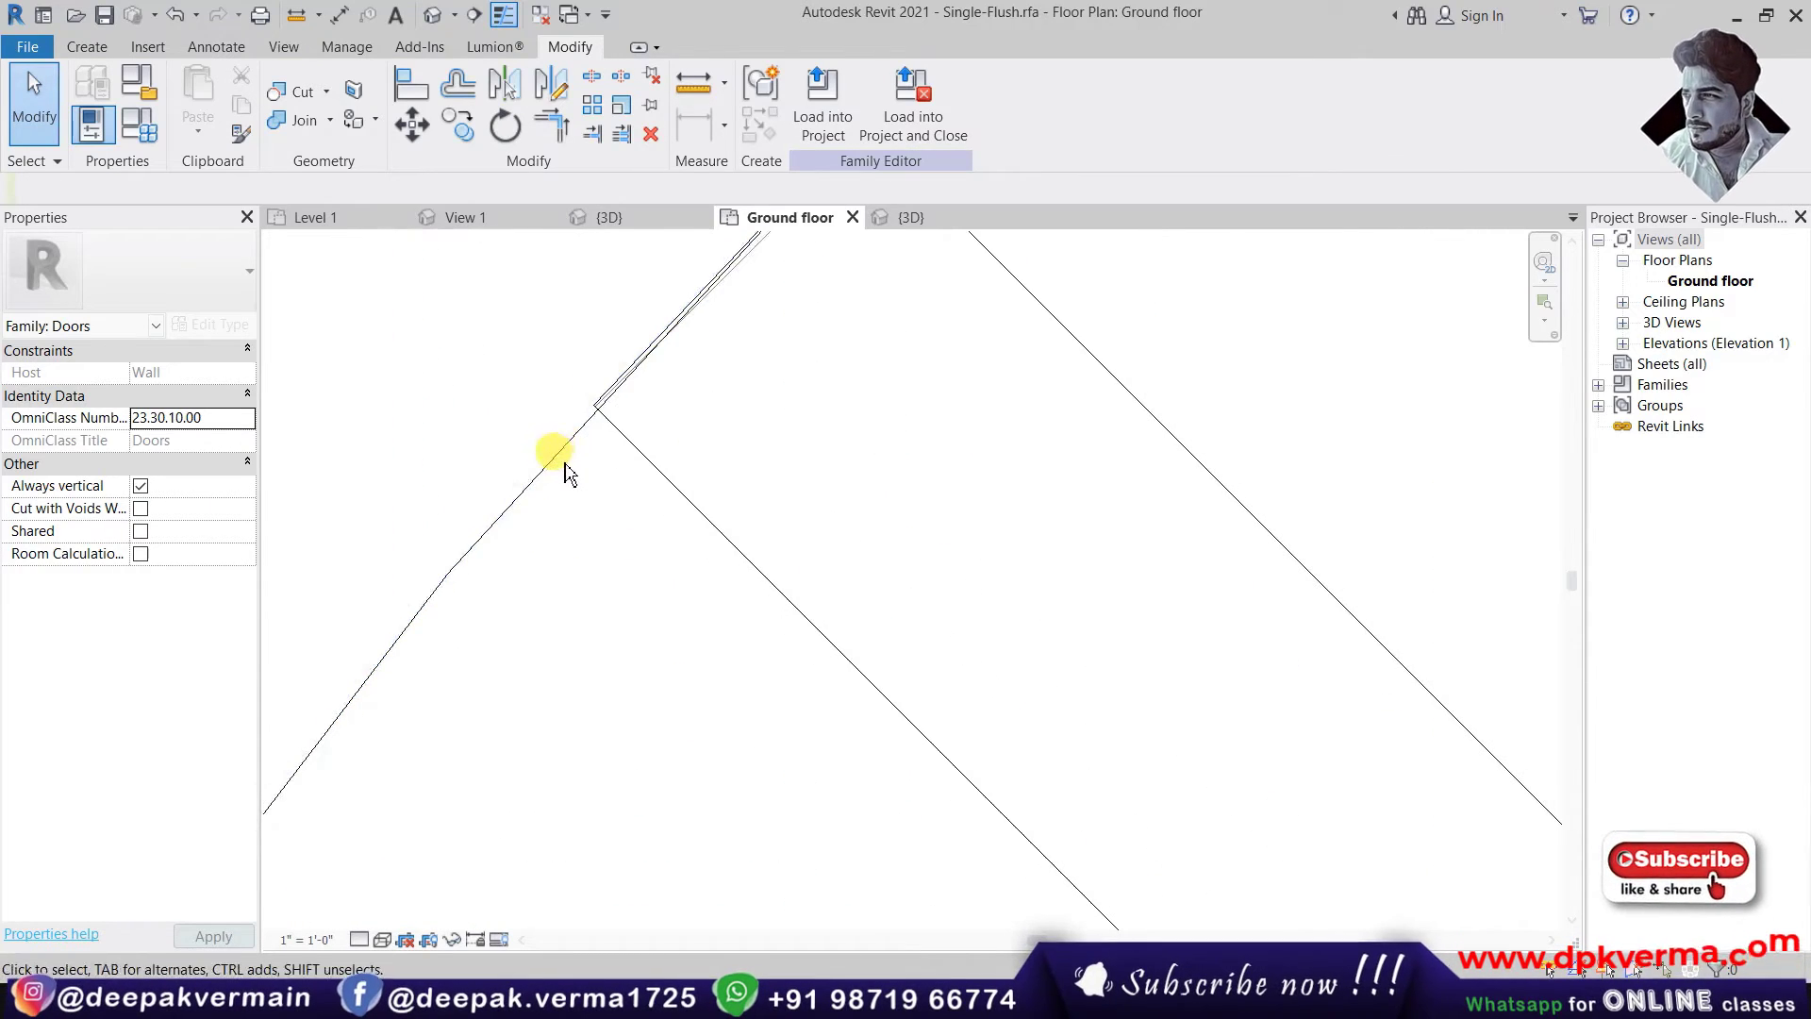
click(545, 472)
mouse_move(749, 292)
middle_down()
mouse_move(740, 276)
mouse_move(759, 368)
mouse_move(708, 510)
middle_up()
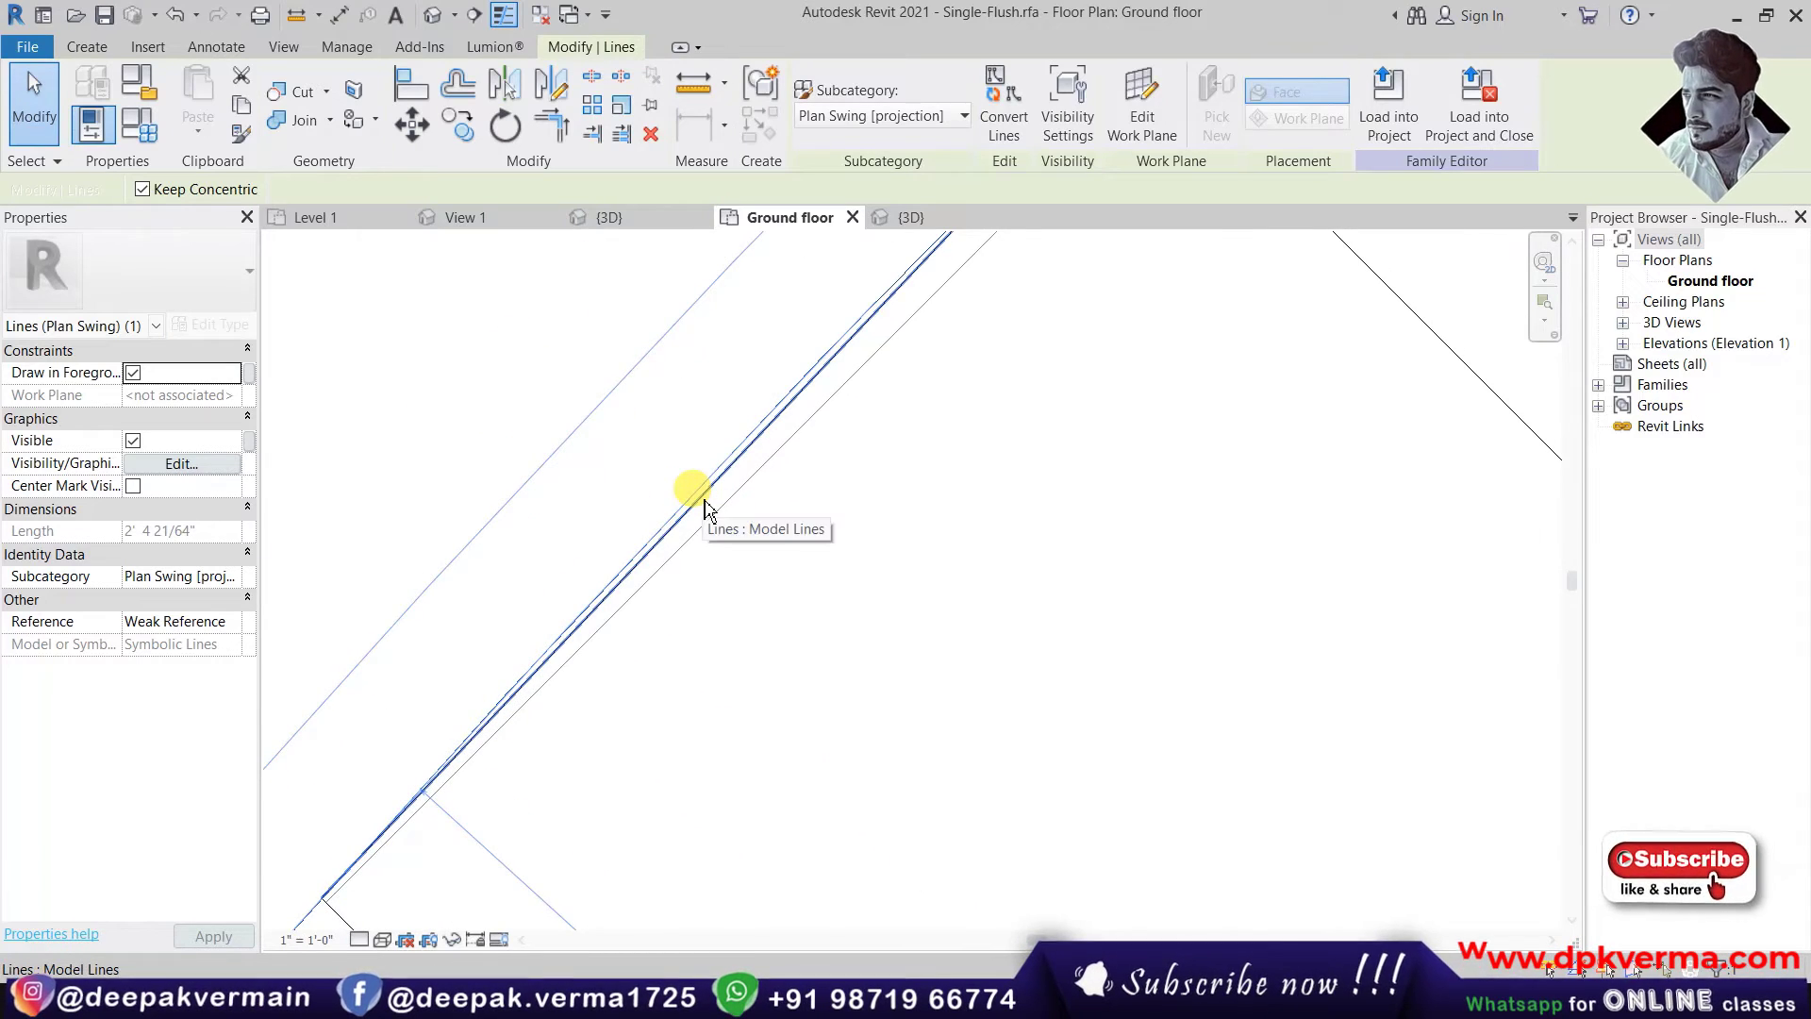
scroll(705, 509, down, 3)
scroll(793, 486, up, 2)
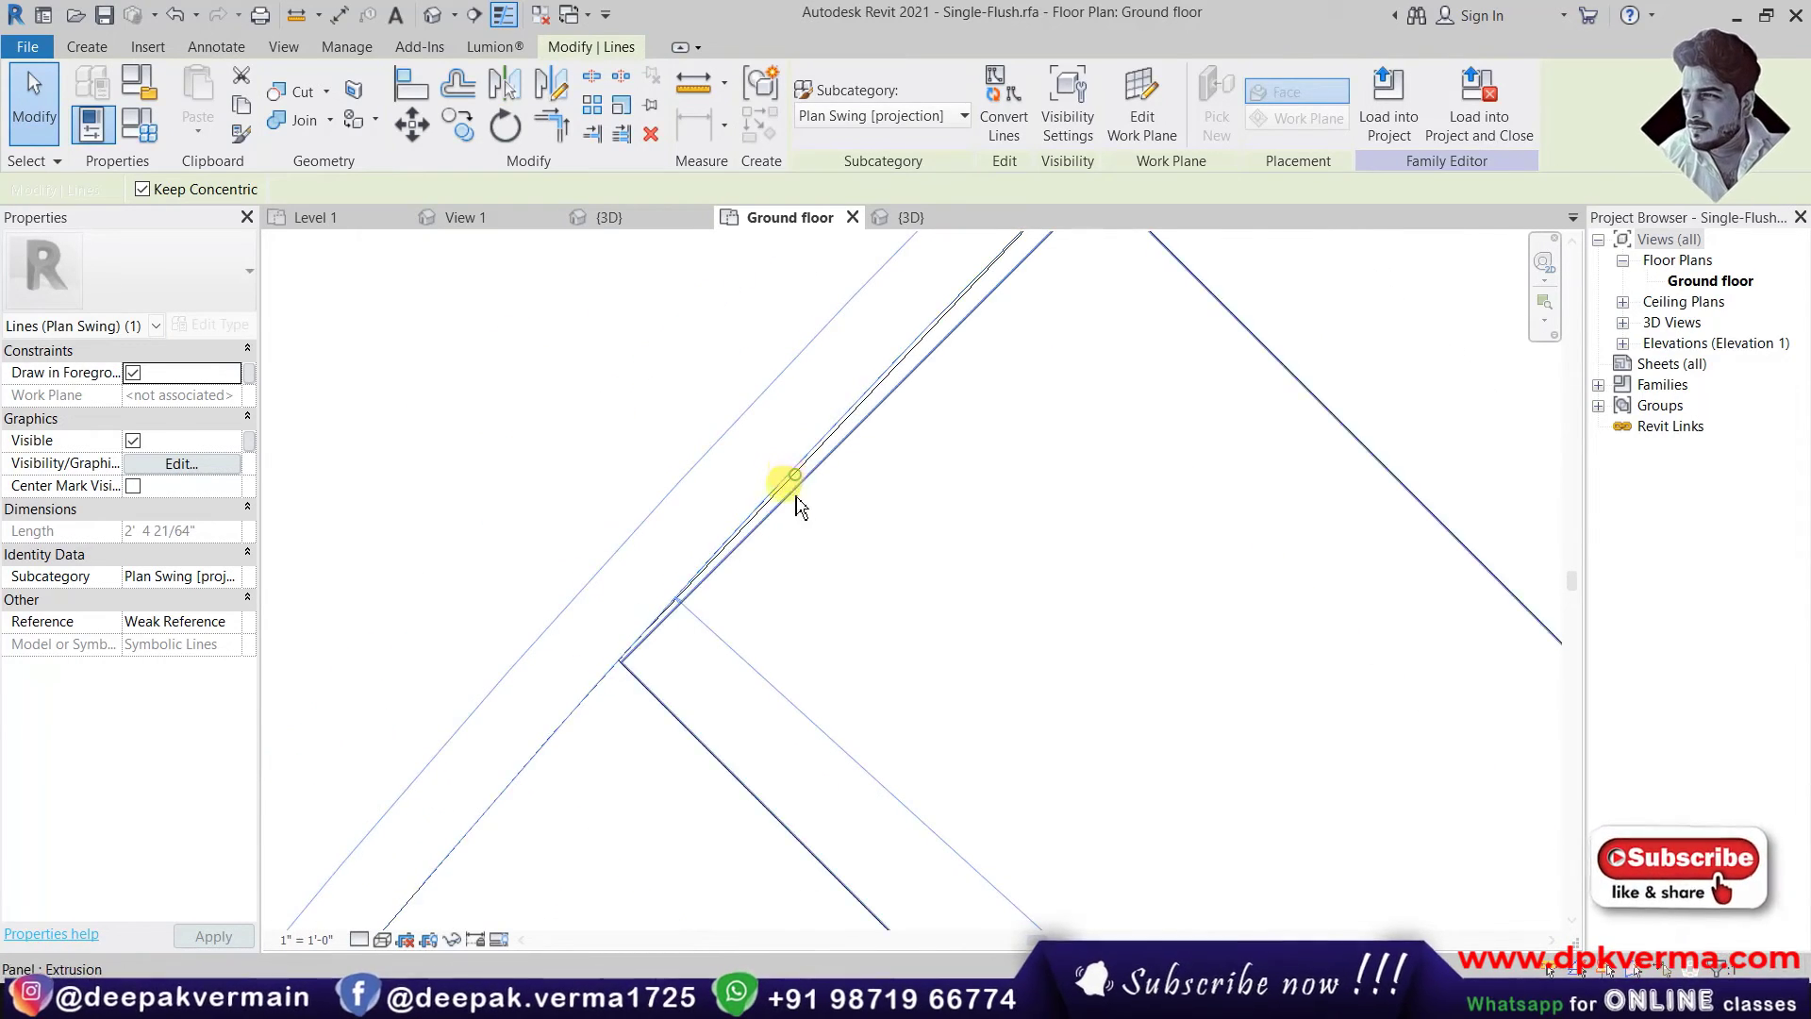
scroll(787, 490, up, 2)
click(791, 481)
key(Escape)
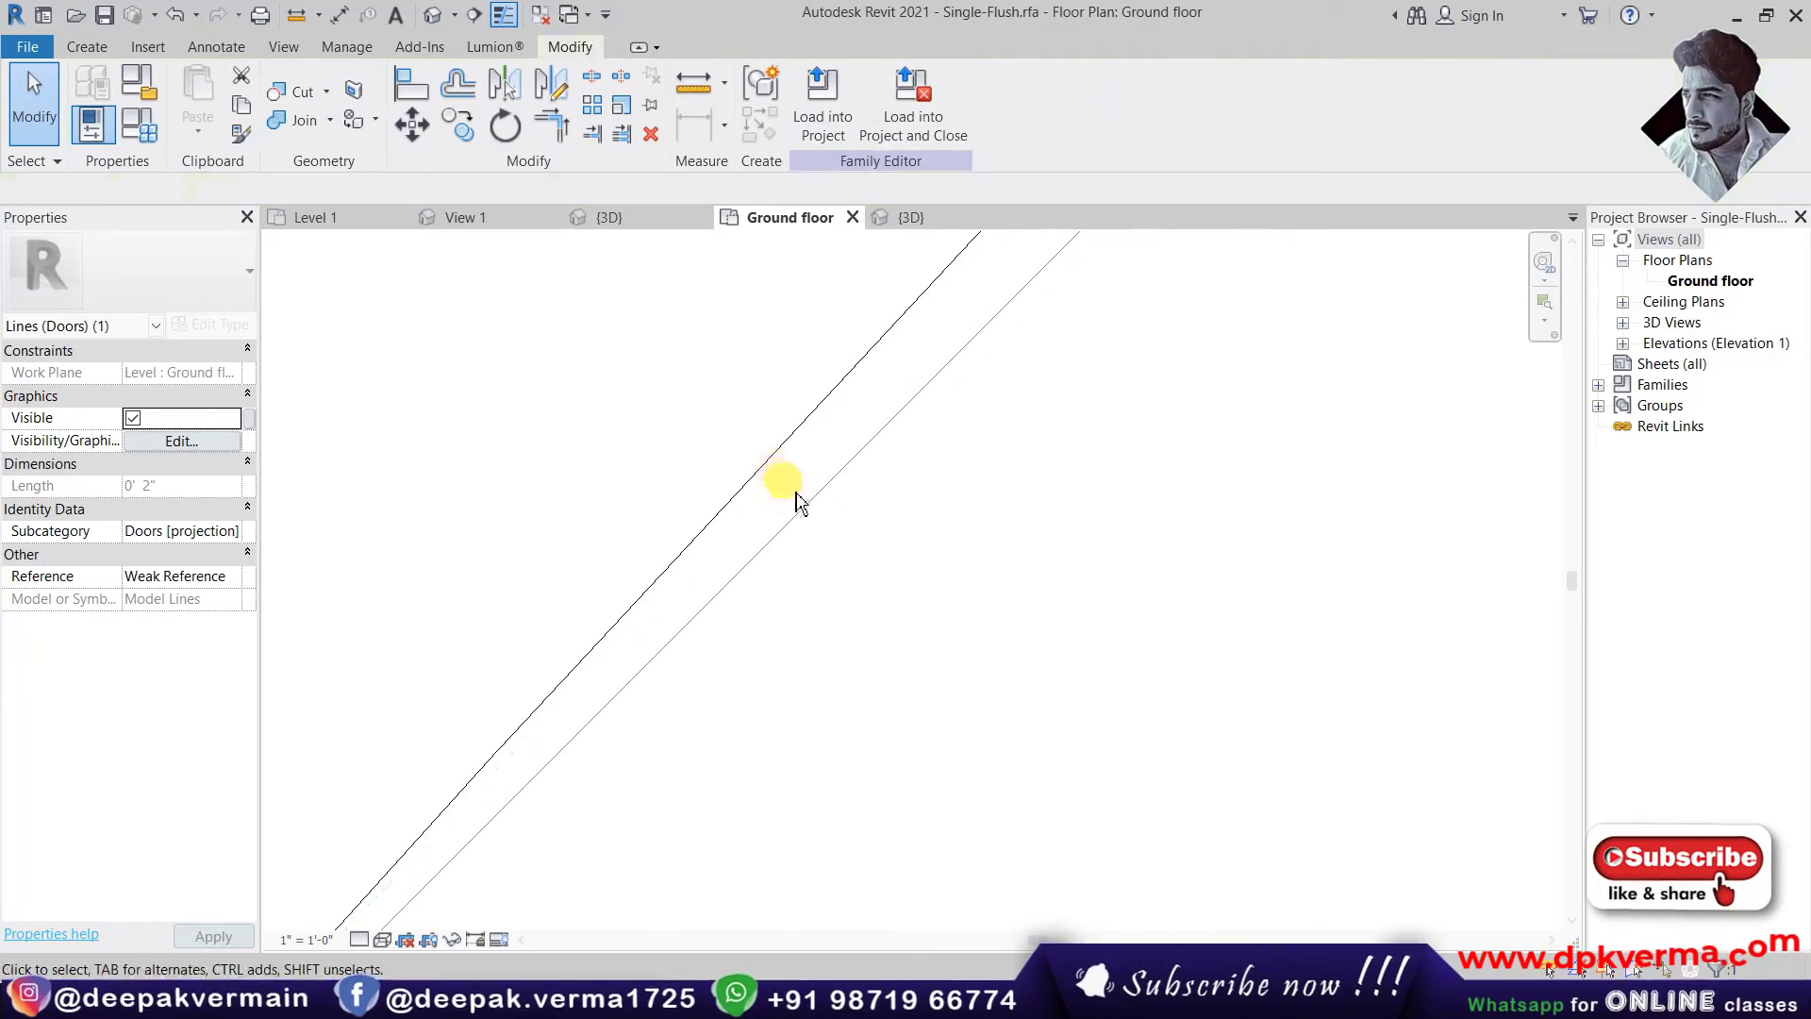
scroll(797, 502, down, 3)
scroll(736, 622, up, 1)
scroll(712, 538, up, 2)
scroll(603, 637, down, 2)
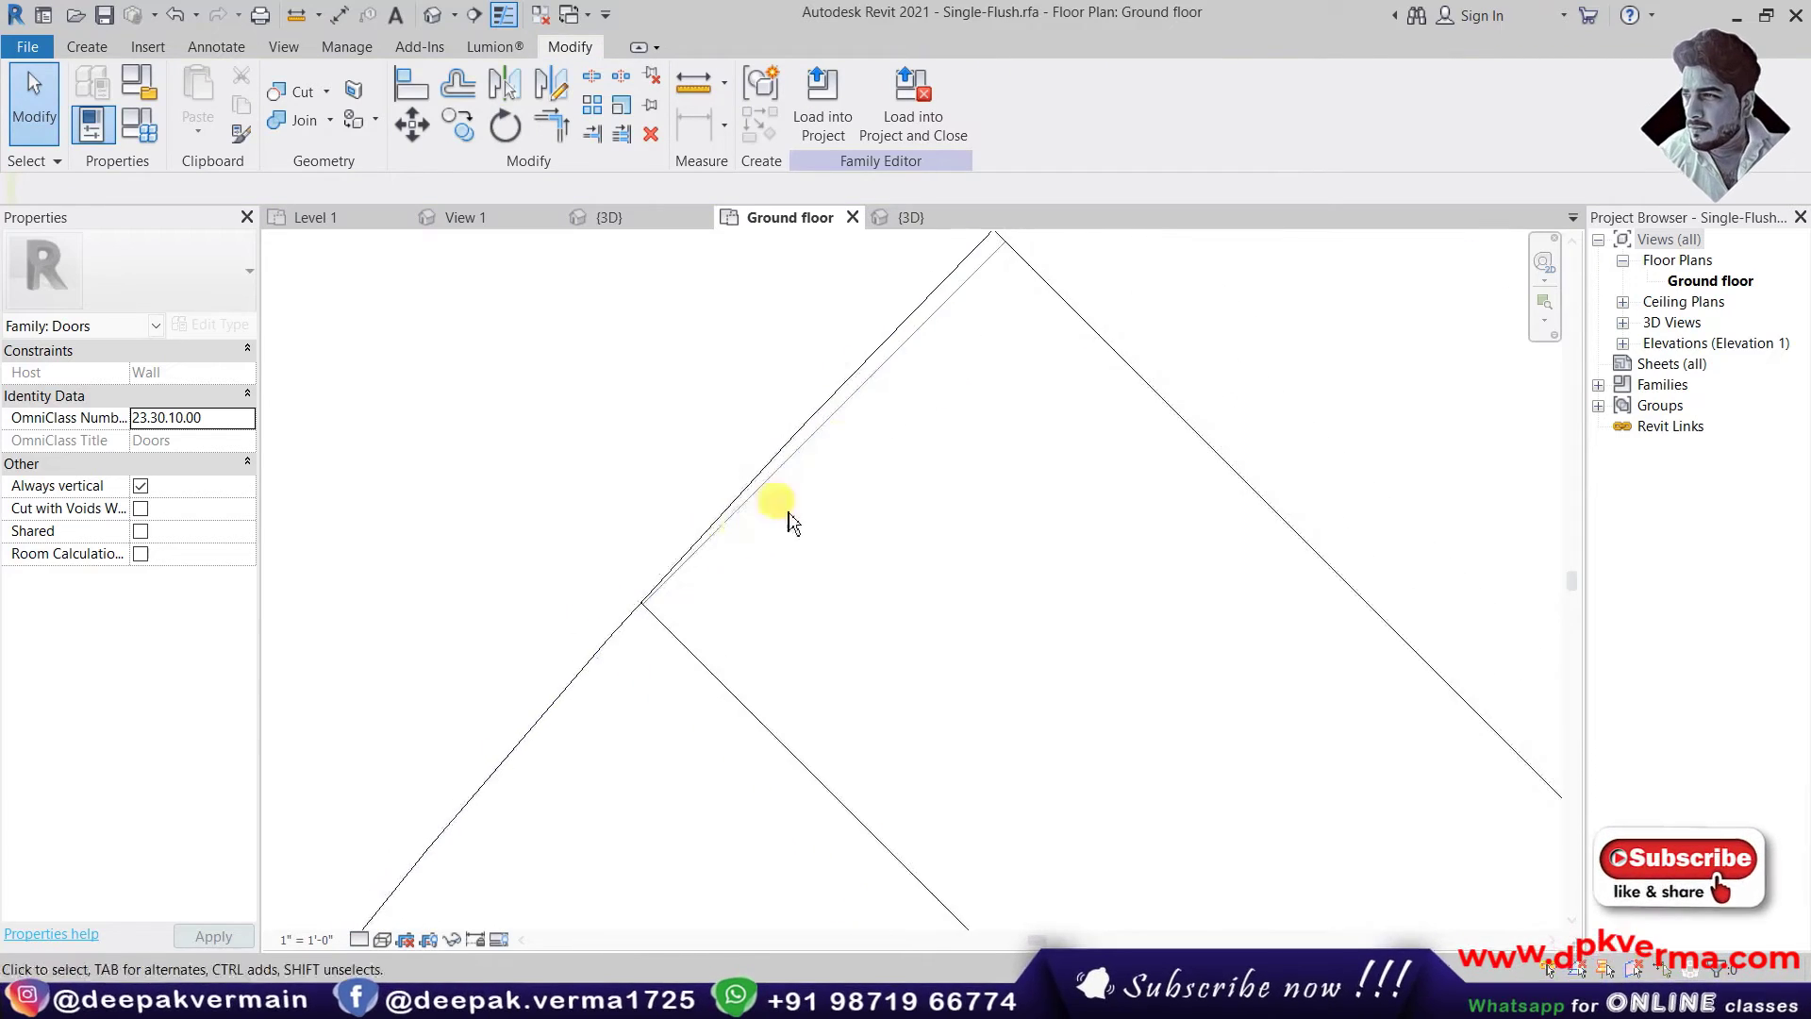
scroll(862, 405, down, 2)
scroll(932, 472, down, 2)
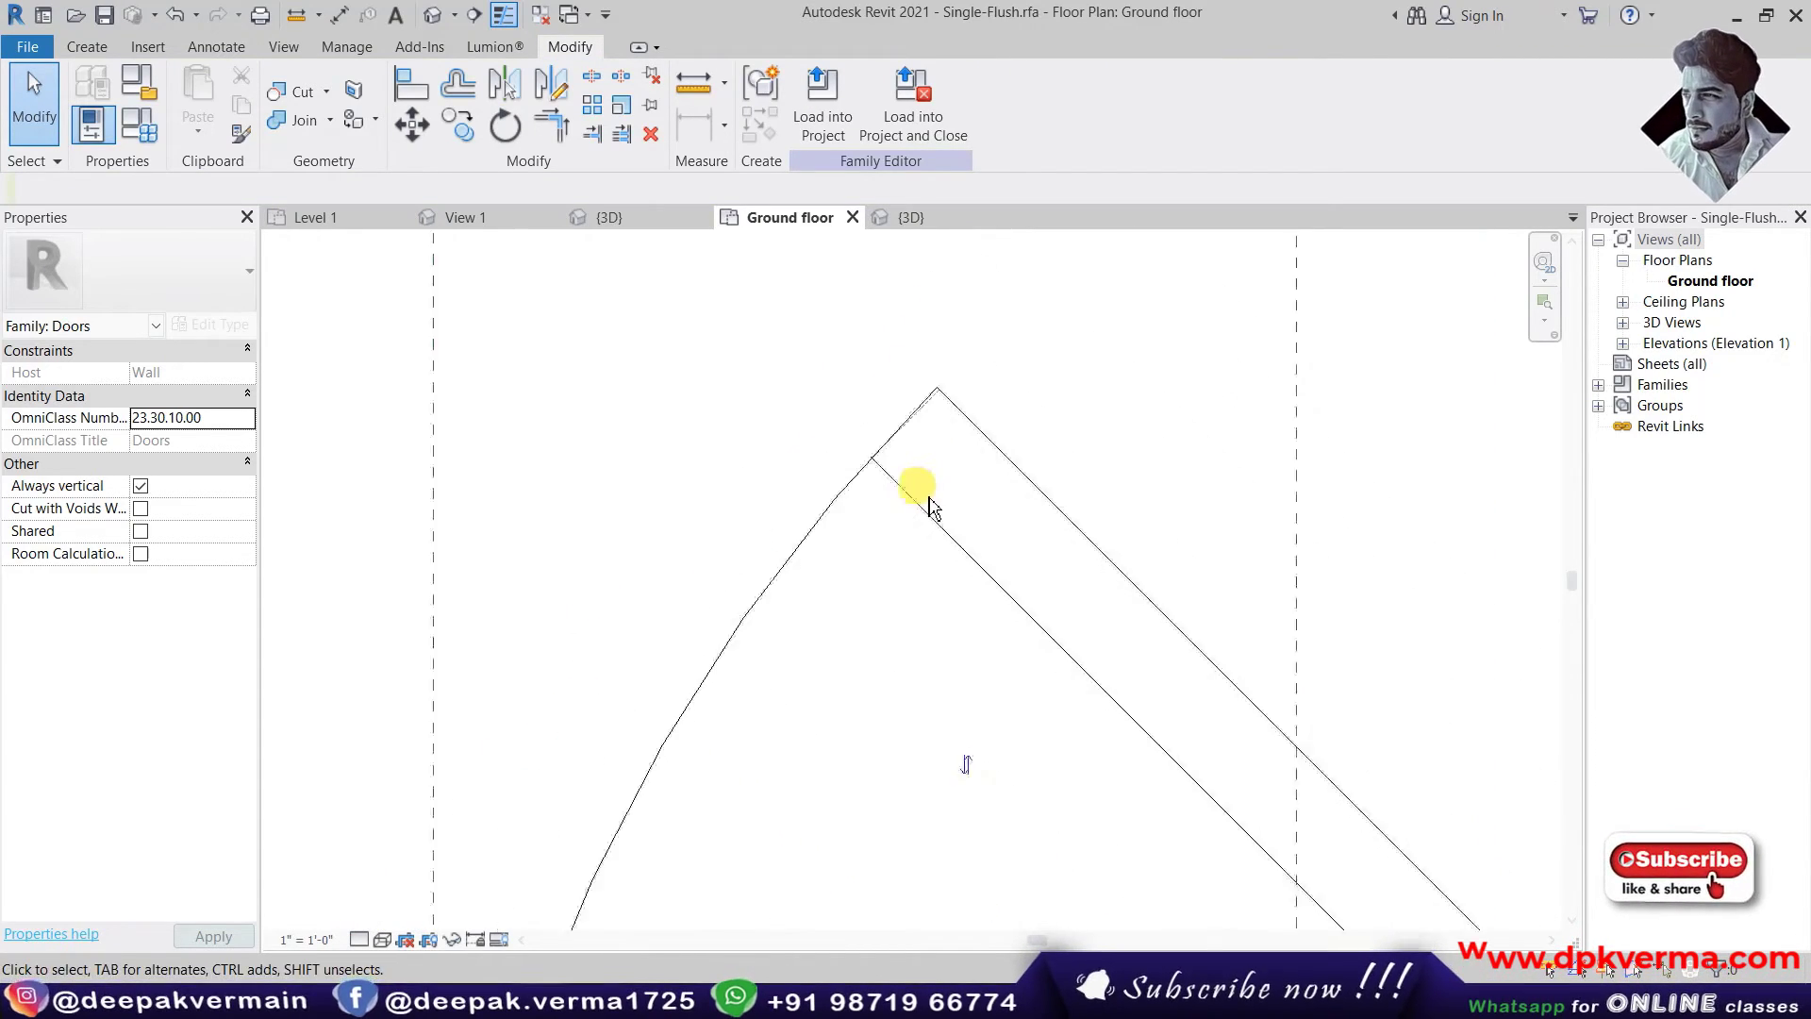
scroll(943, 547, down, 2)
scroll(849, 557, down, 2)
scroll(755, 550, down, 1)
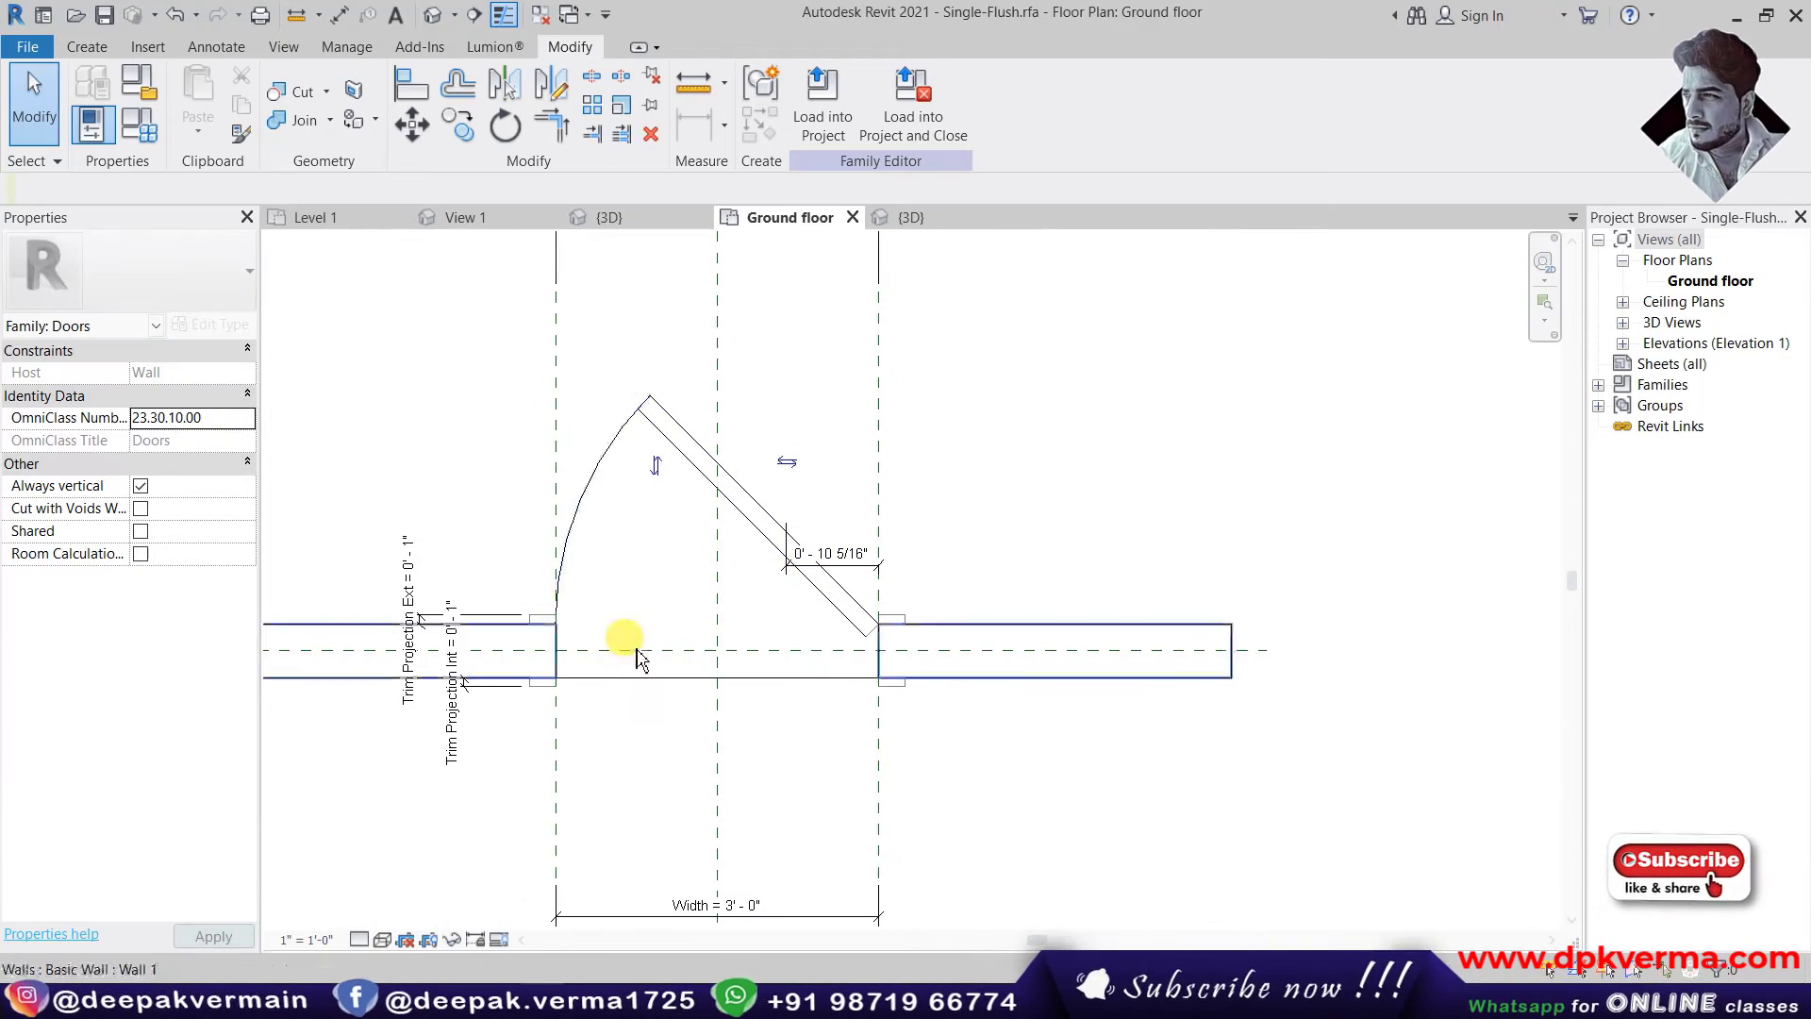
middle_drag(666, 648, 702, 600)
- Load the edited door family into the project, overwriting the existing version
click(823, 103)
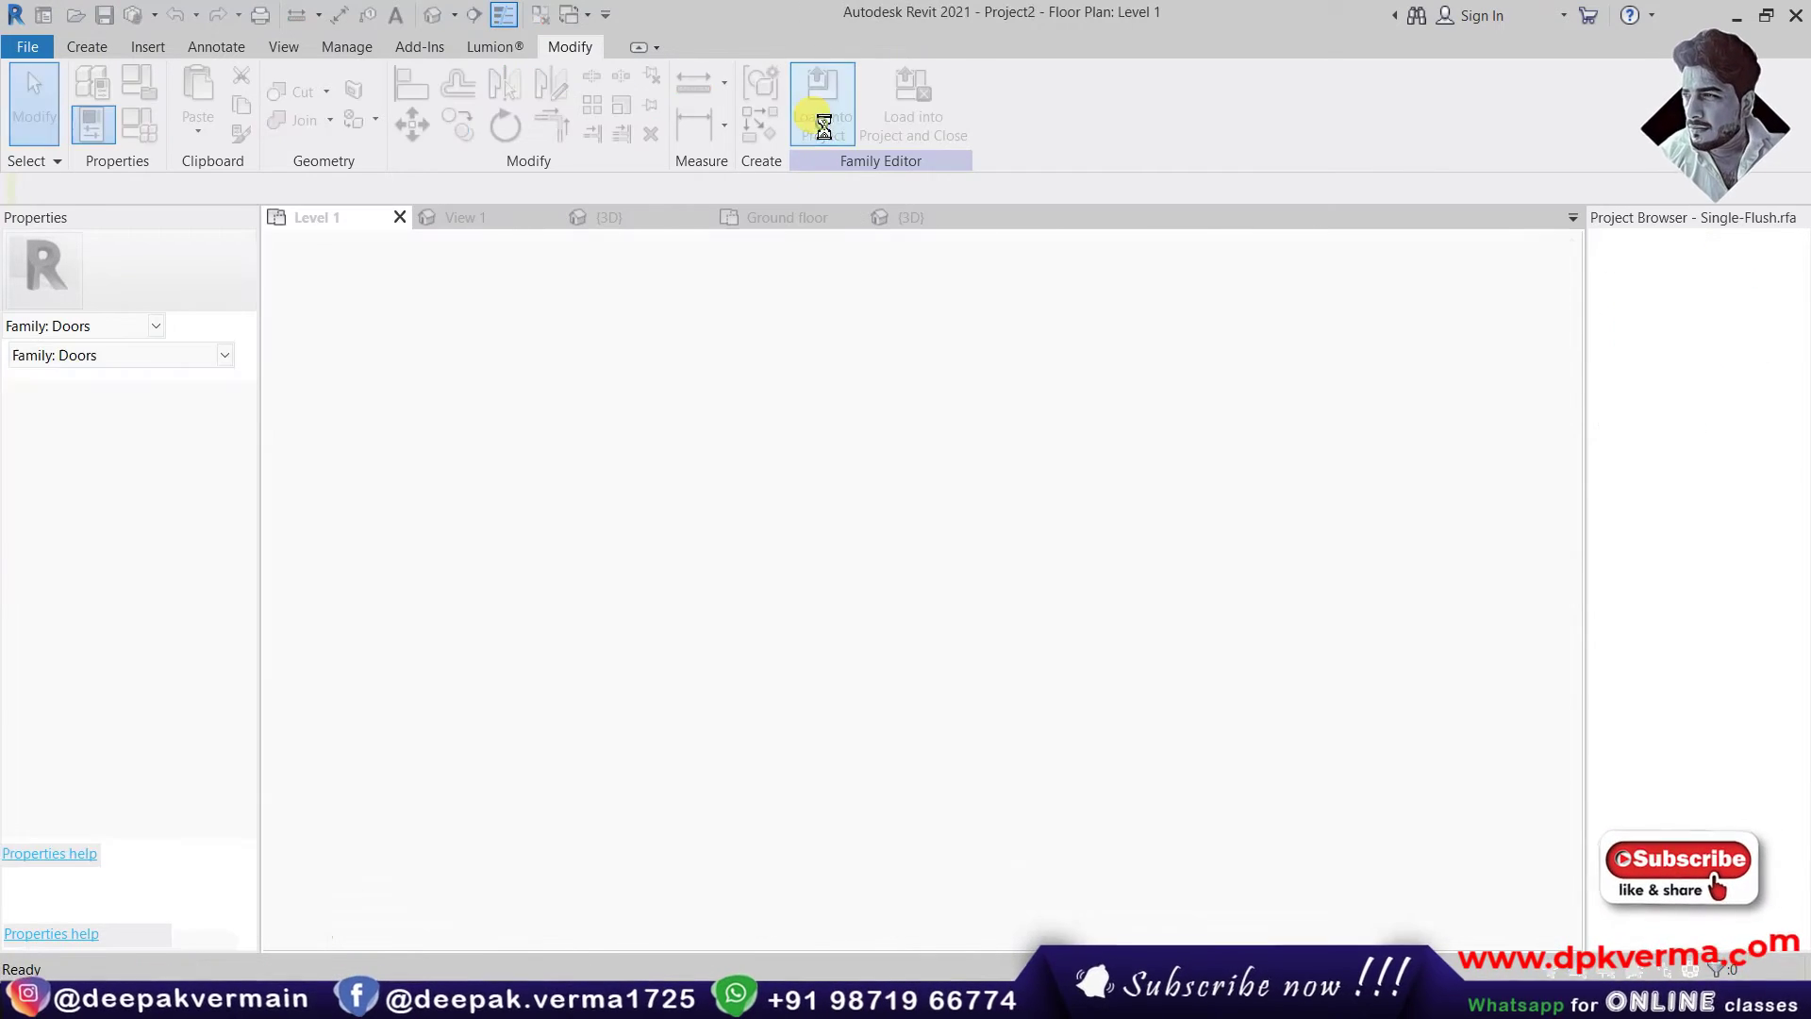
click(810, 434)
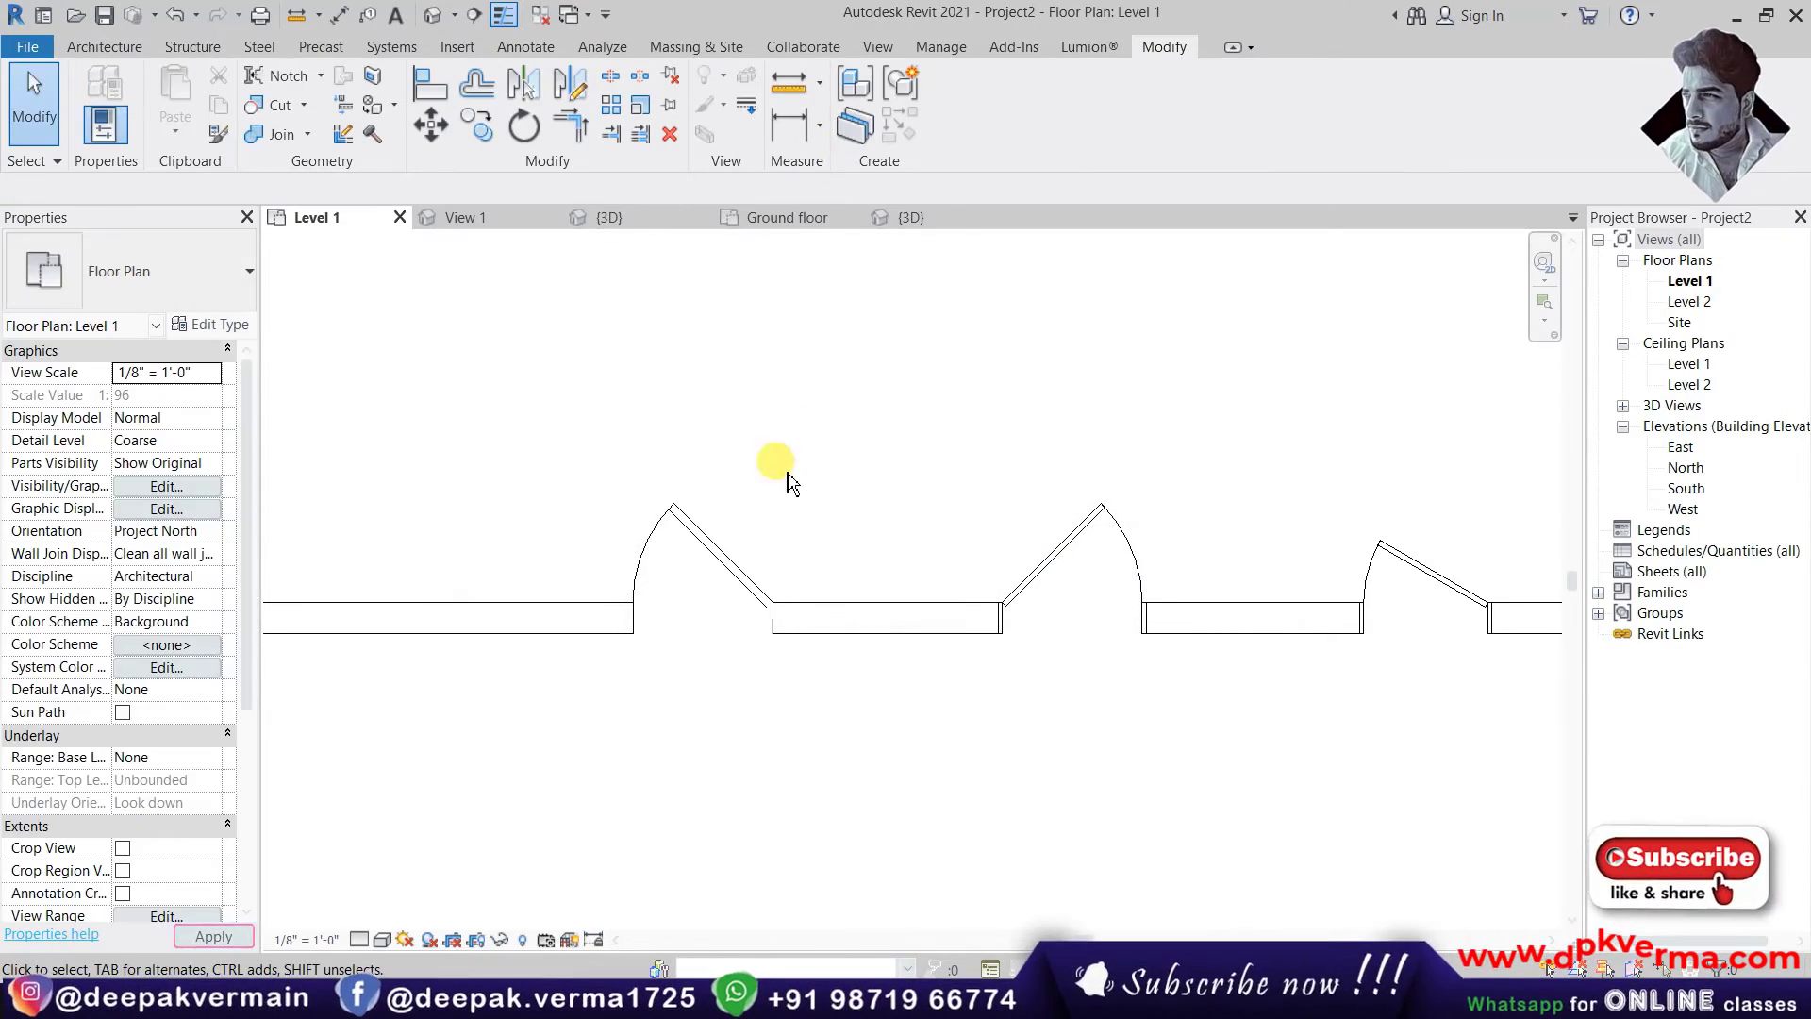
scroll(769, 594, up, 4)
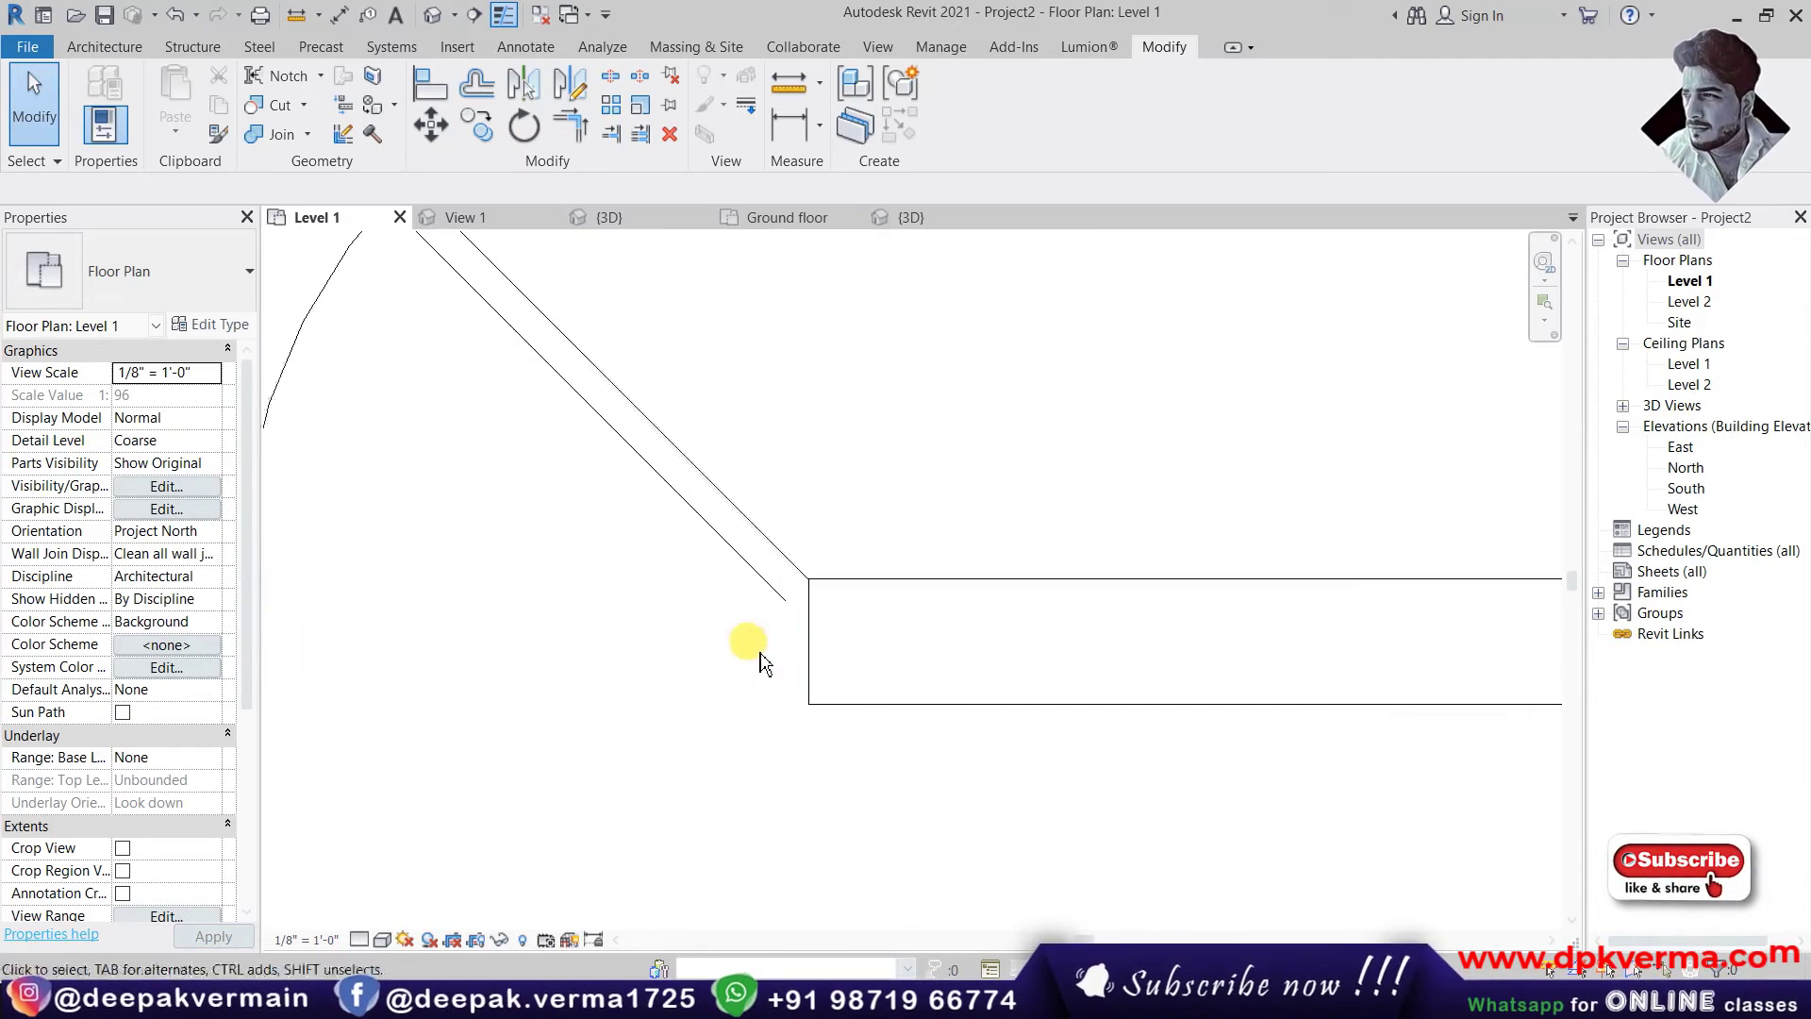
- Reopen the door's family and draw a model line from the panel's lower corner to the jamb corner
click(797, 582)
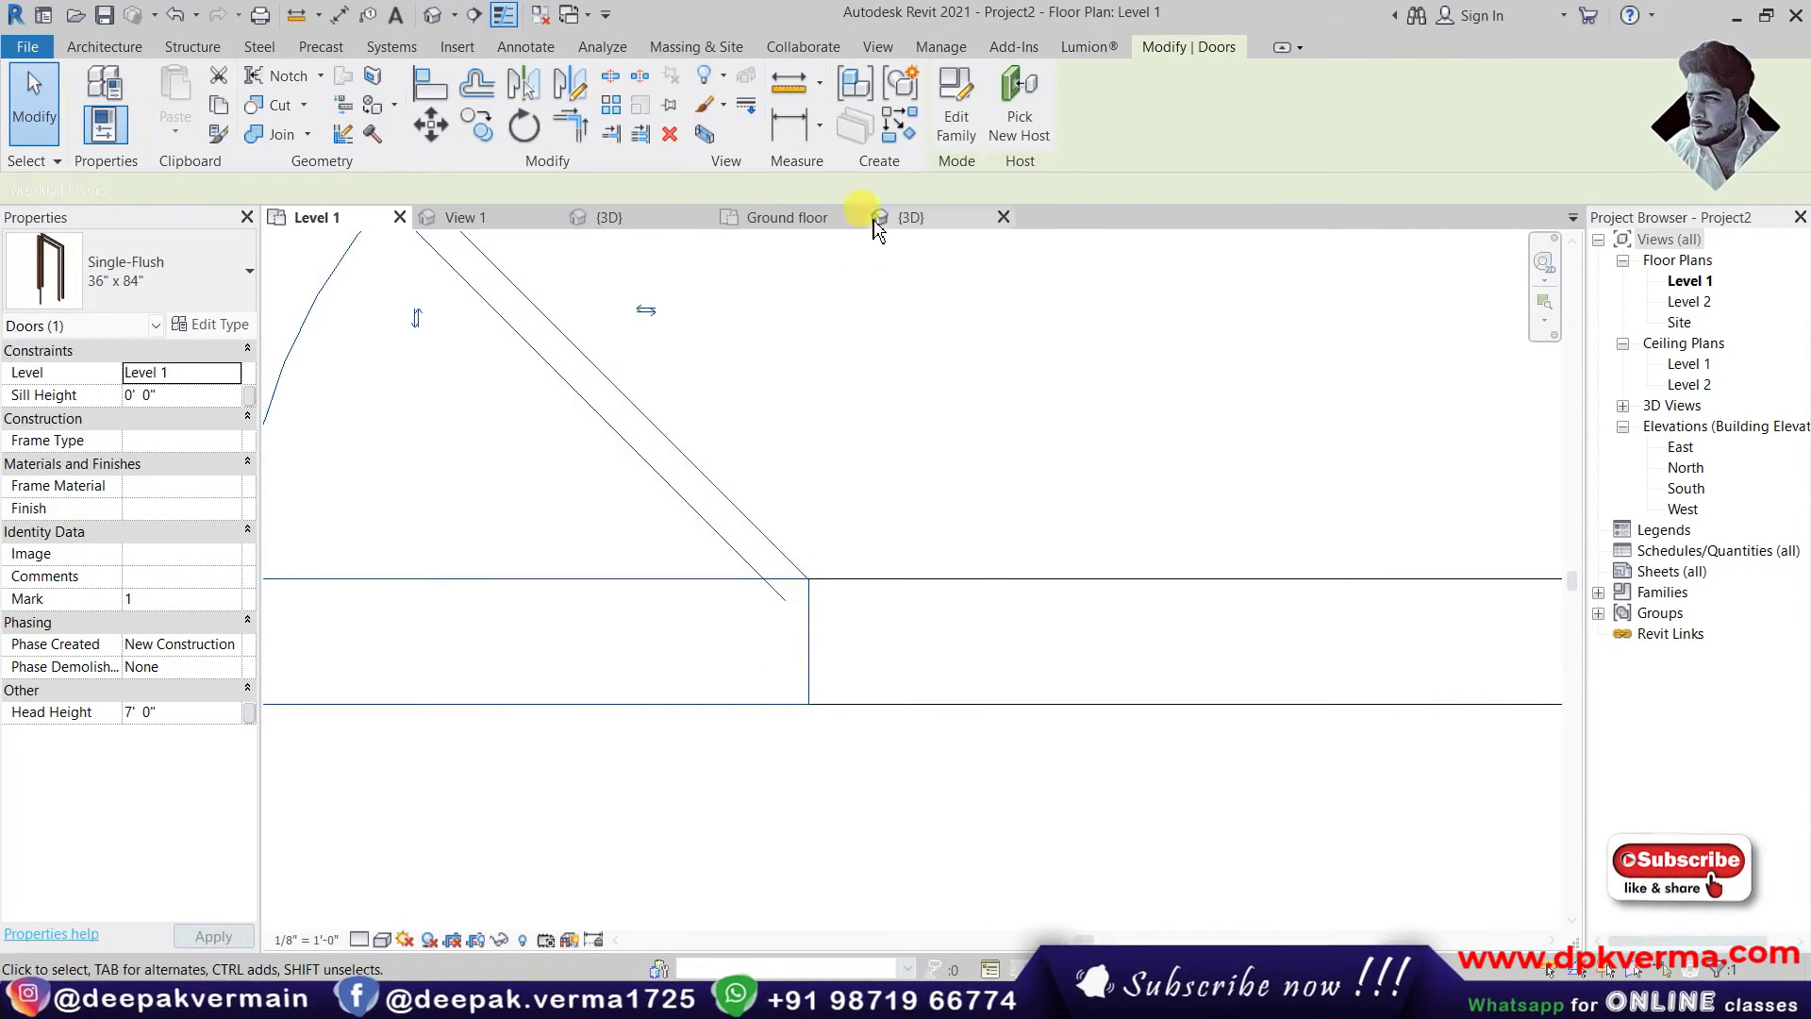
click(943, 137)
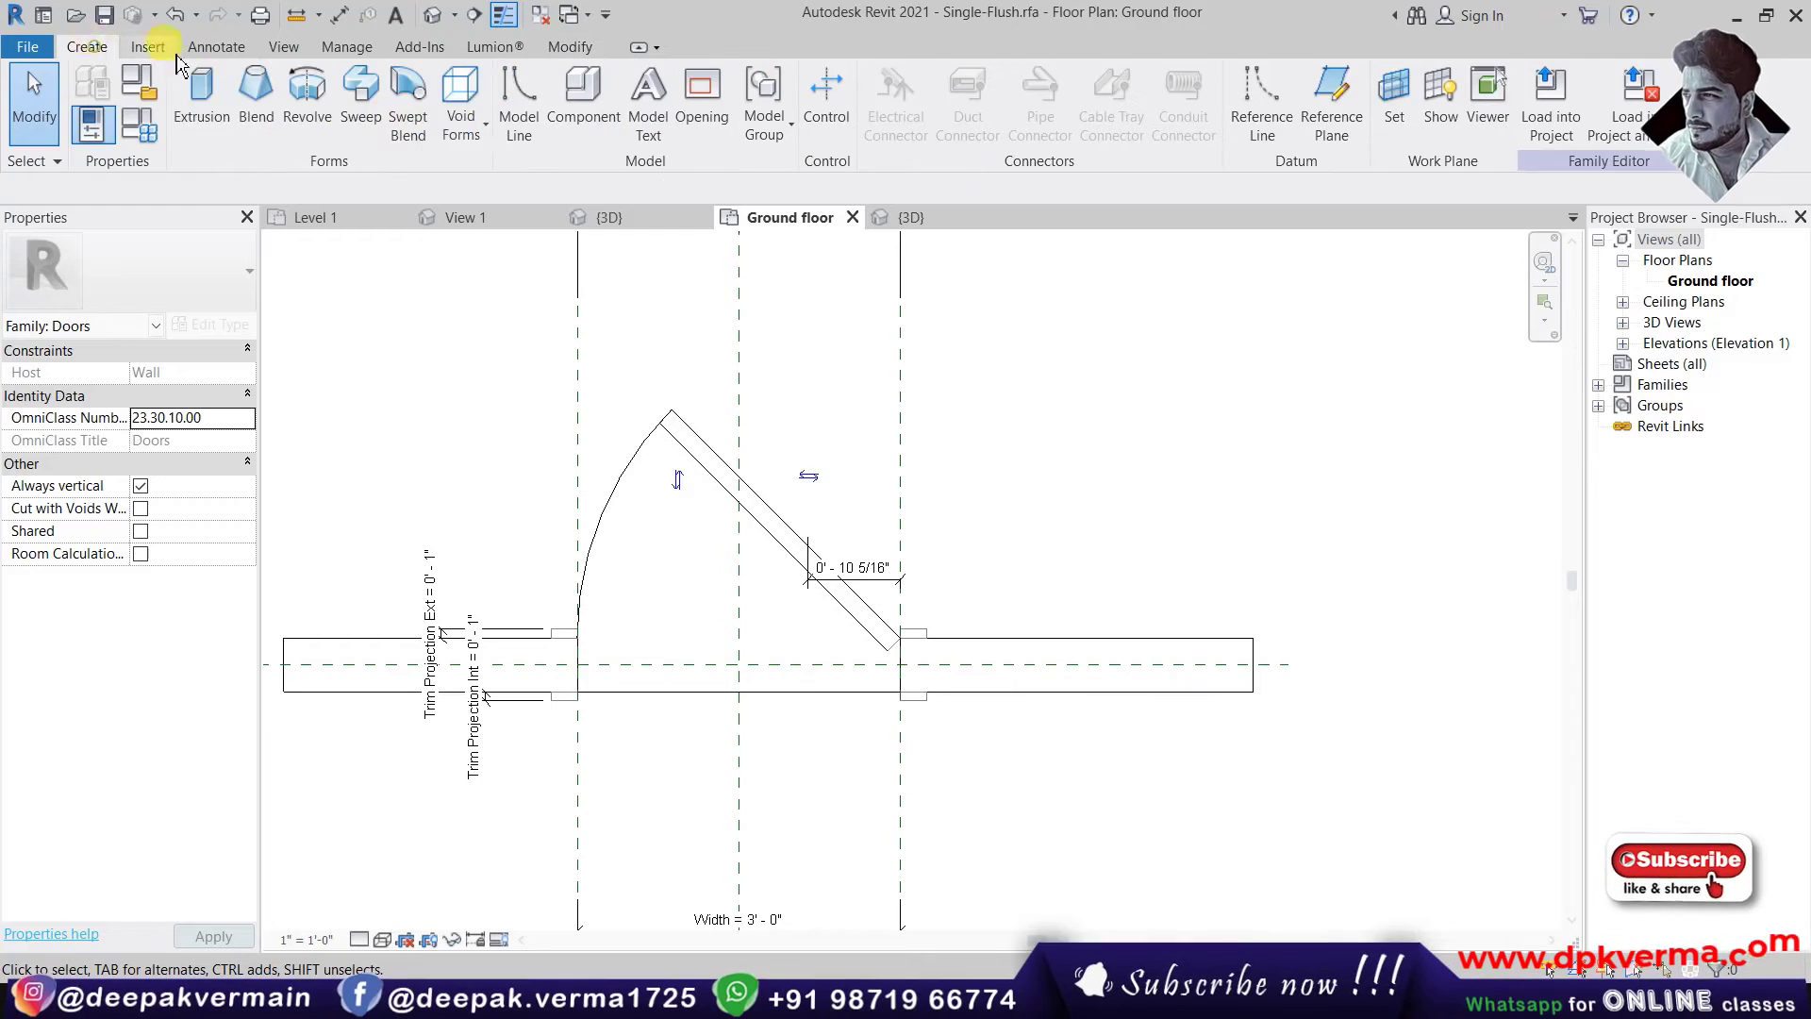
click(519, 104)
scroll(897, 610, up, 3)
scroll(861, 635, up, 3)
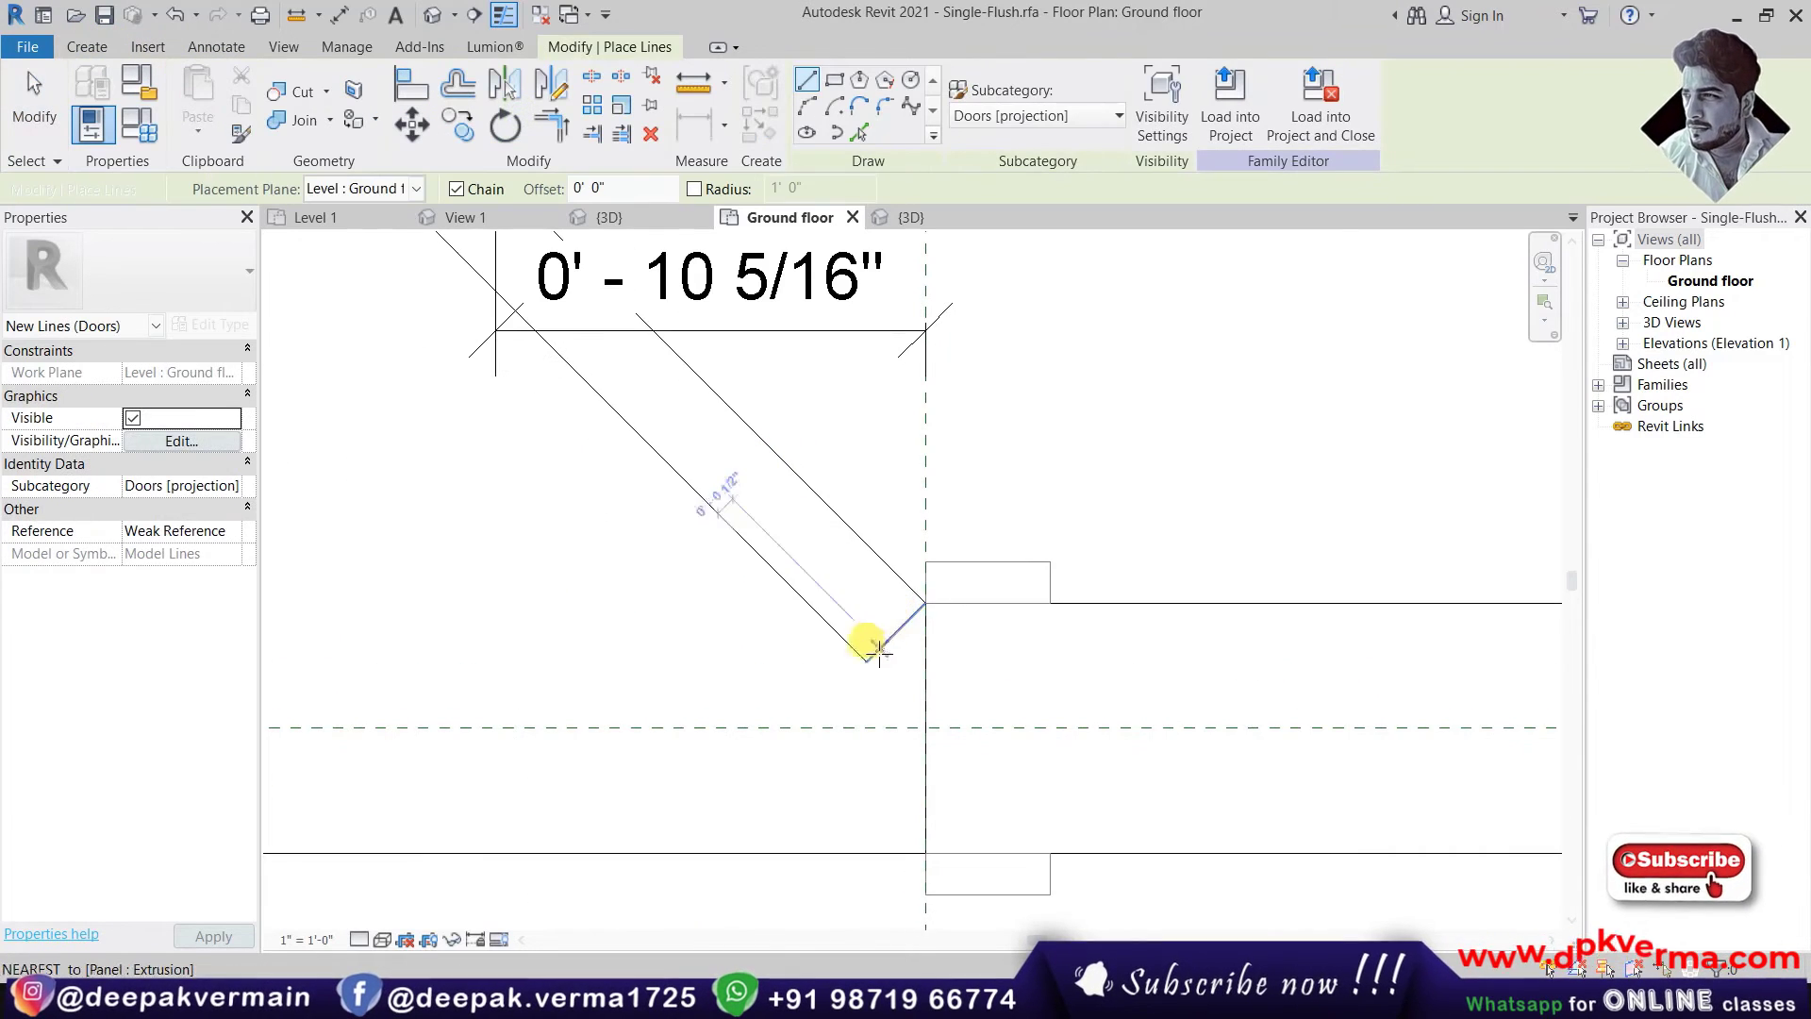
click(870, 655)
click(923, 605)
key(Escape)
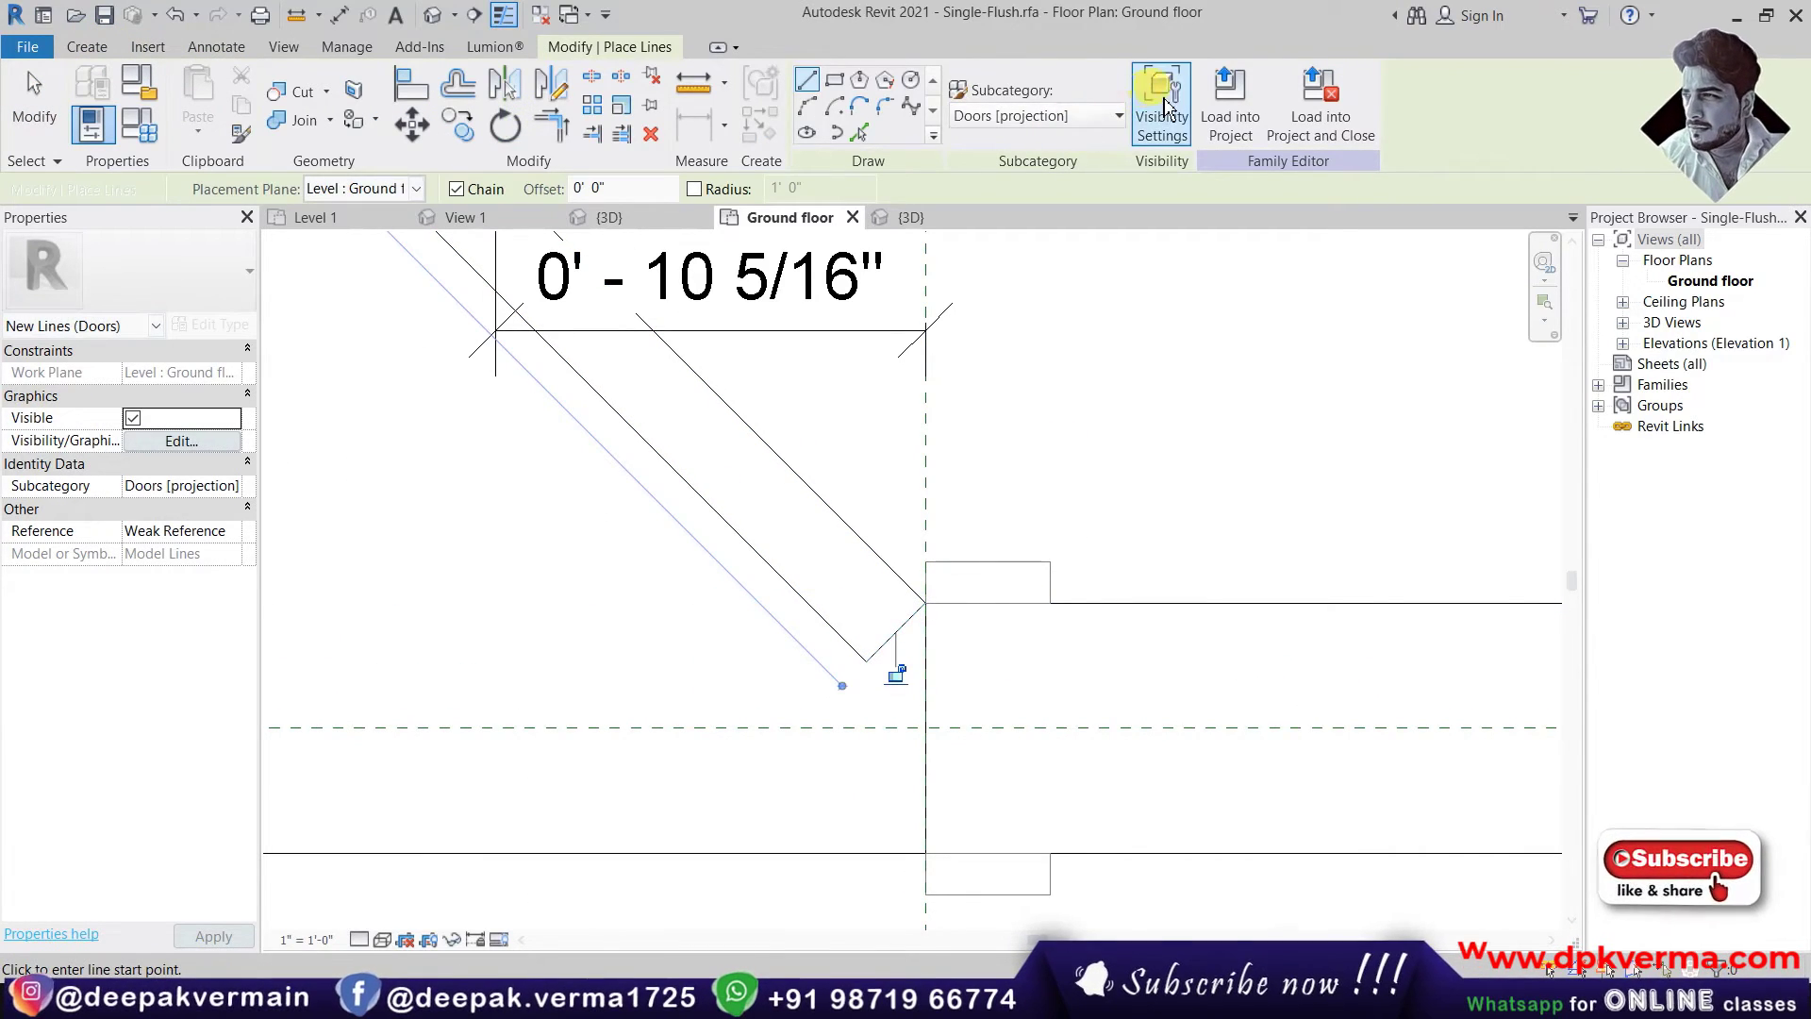
- Reload the updated Single-Flush family into the project, overwriting the existing version
click(1230, 113)
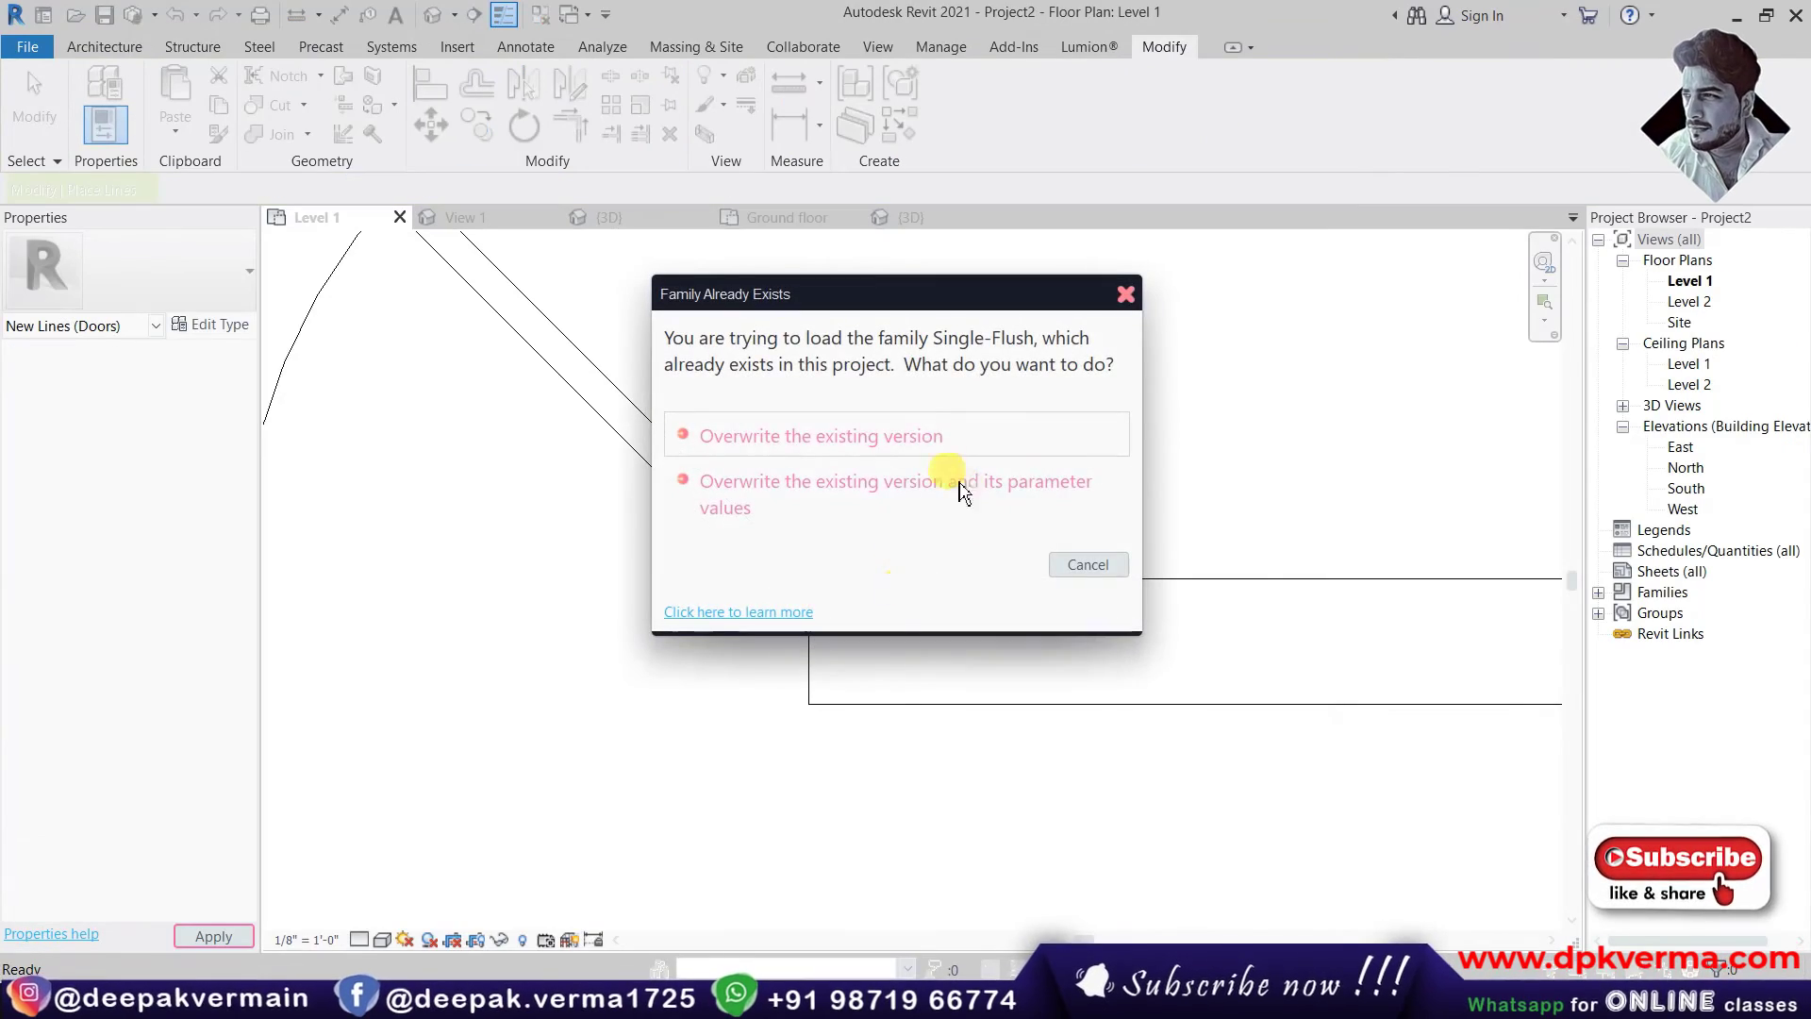
click(932, 439)
scroll(862, 528, down, 4)
scroll(861, 604, down, 2)
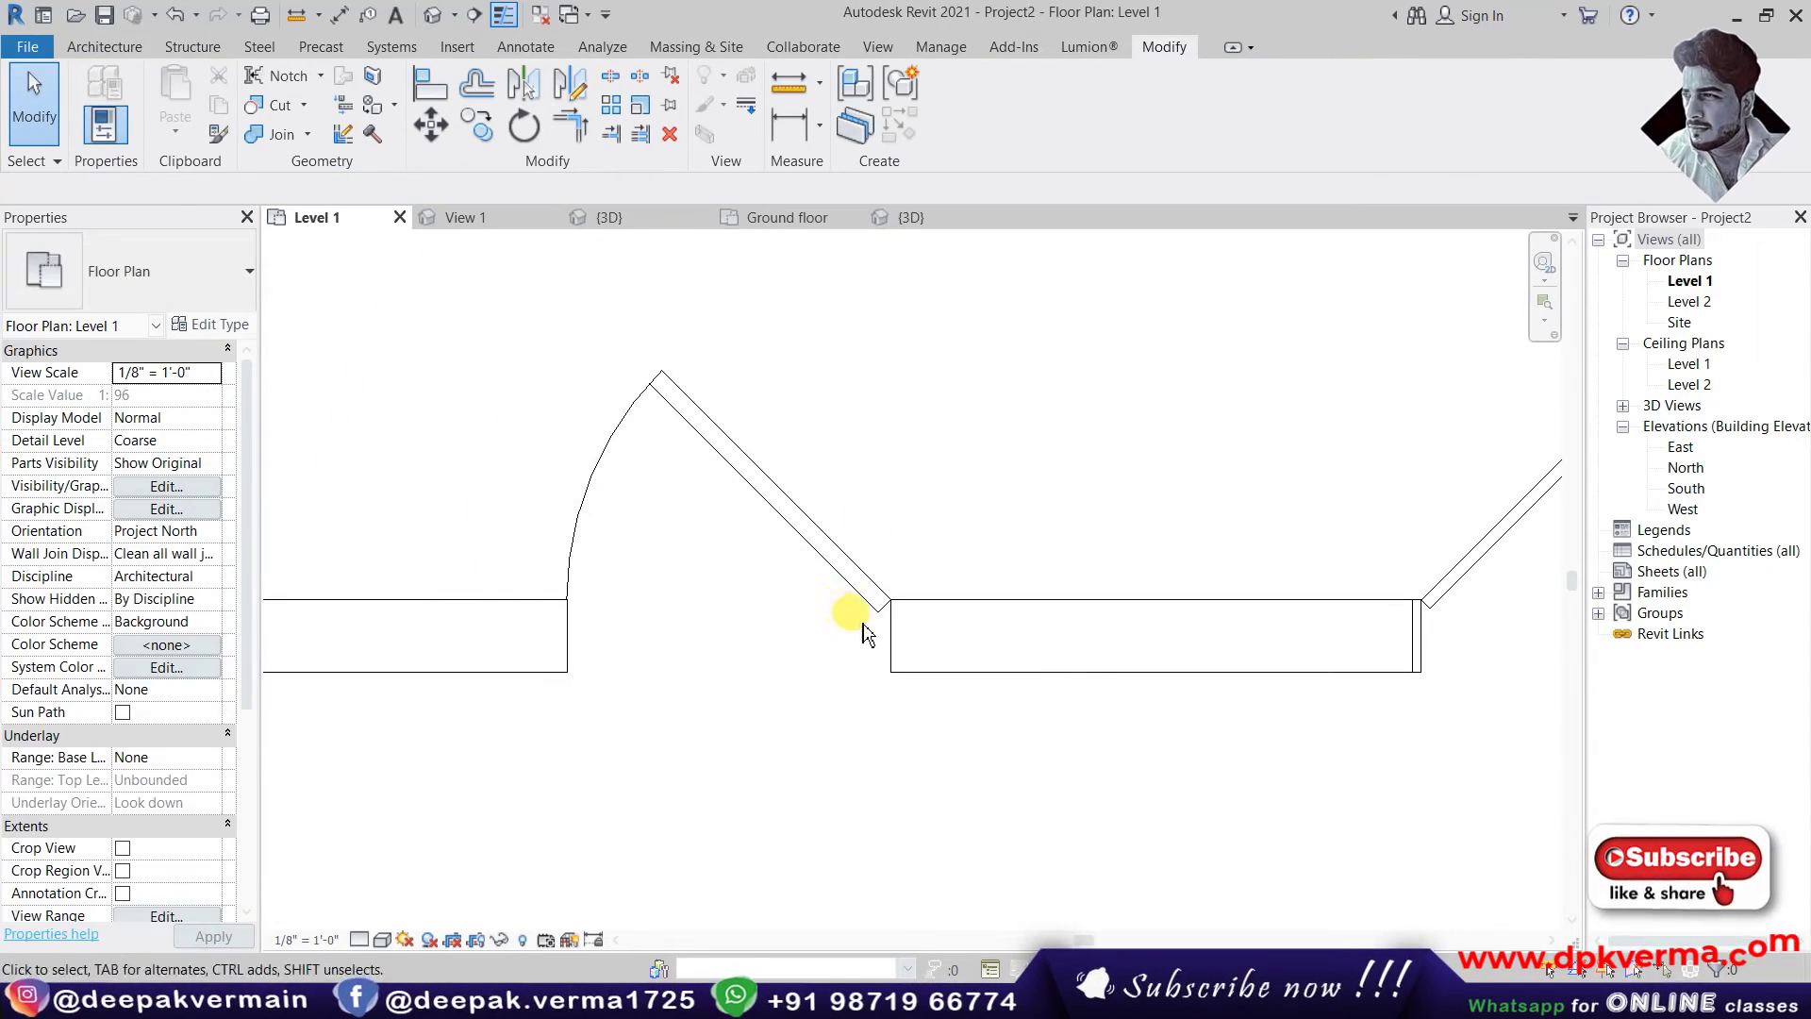
scroll(594, 538, down, 1)
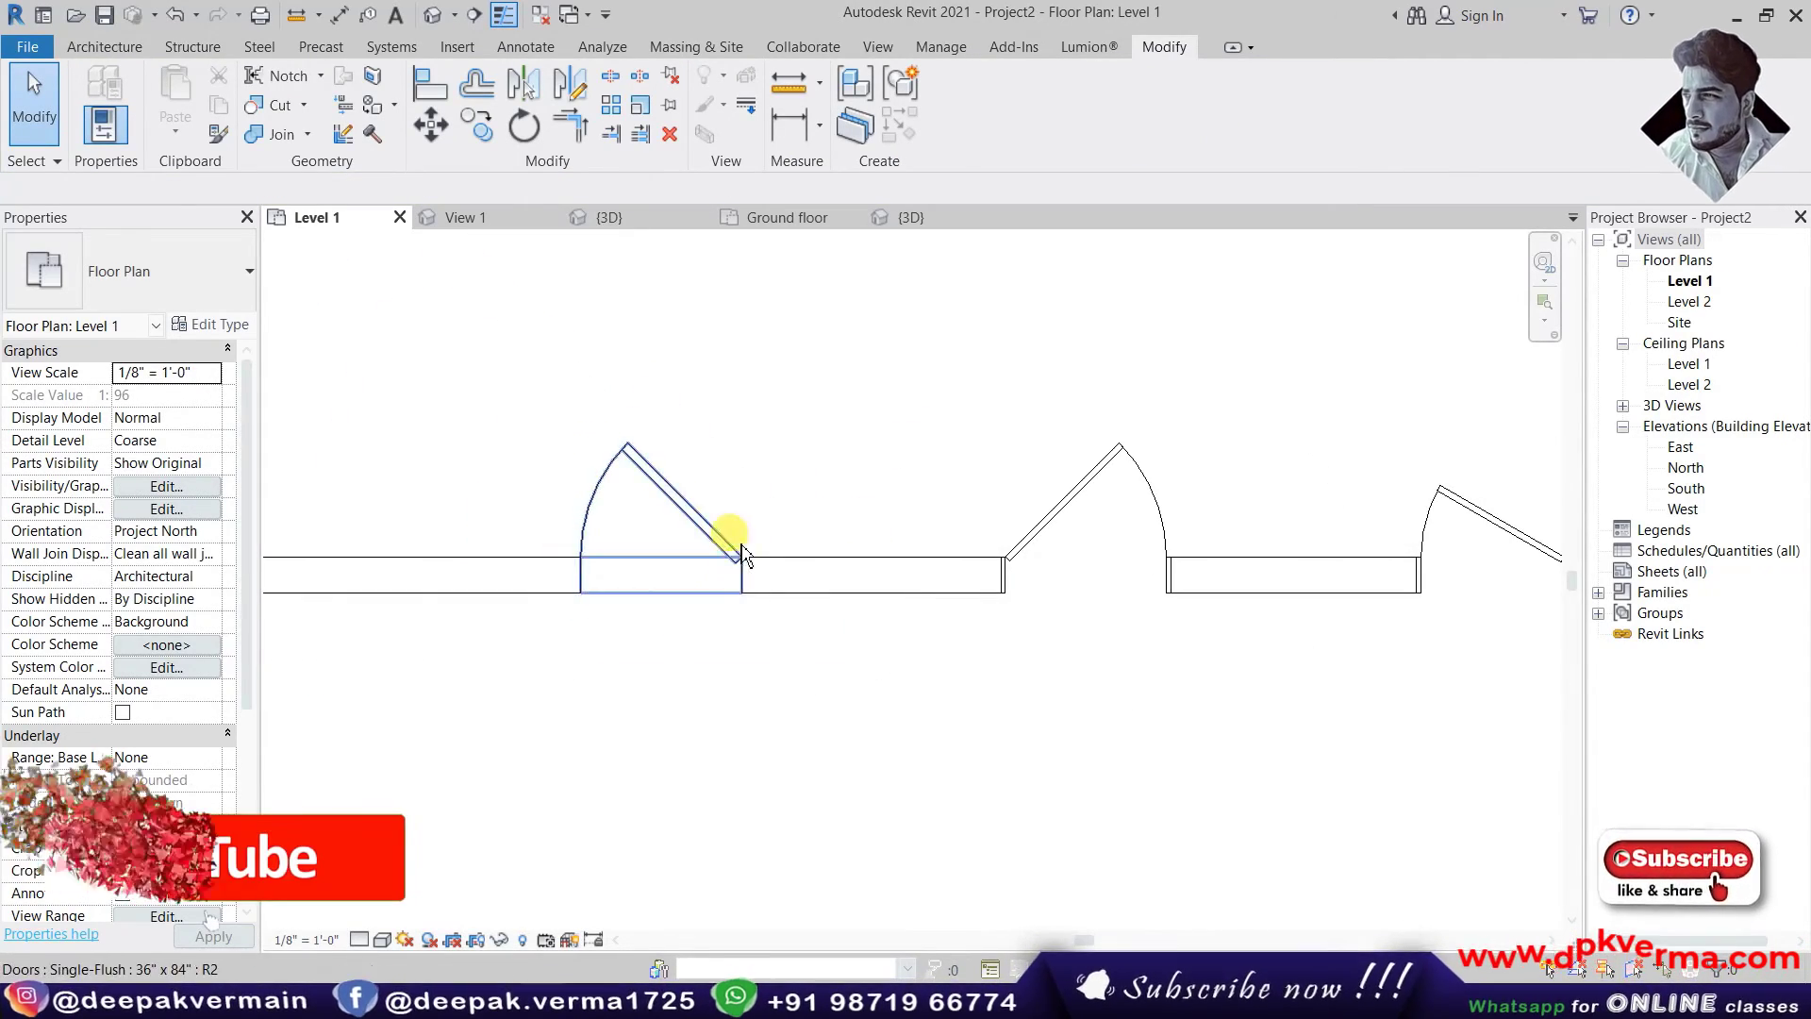
scroll(658, 517, up, 1)
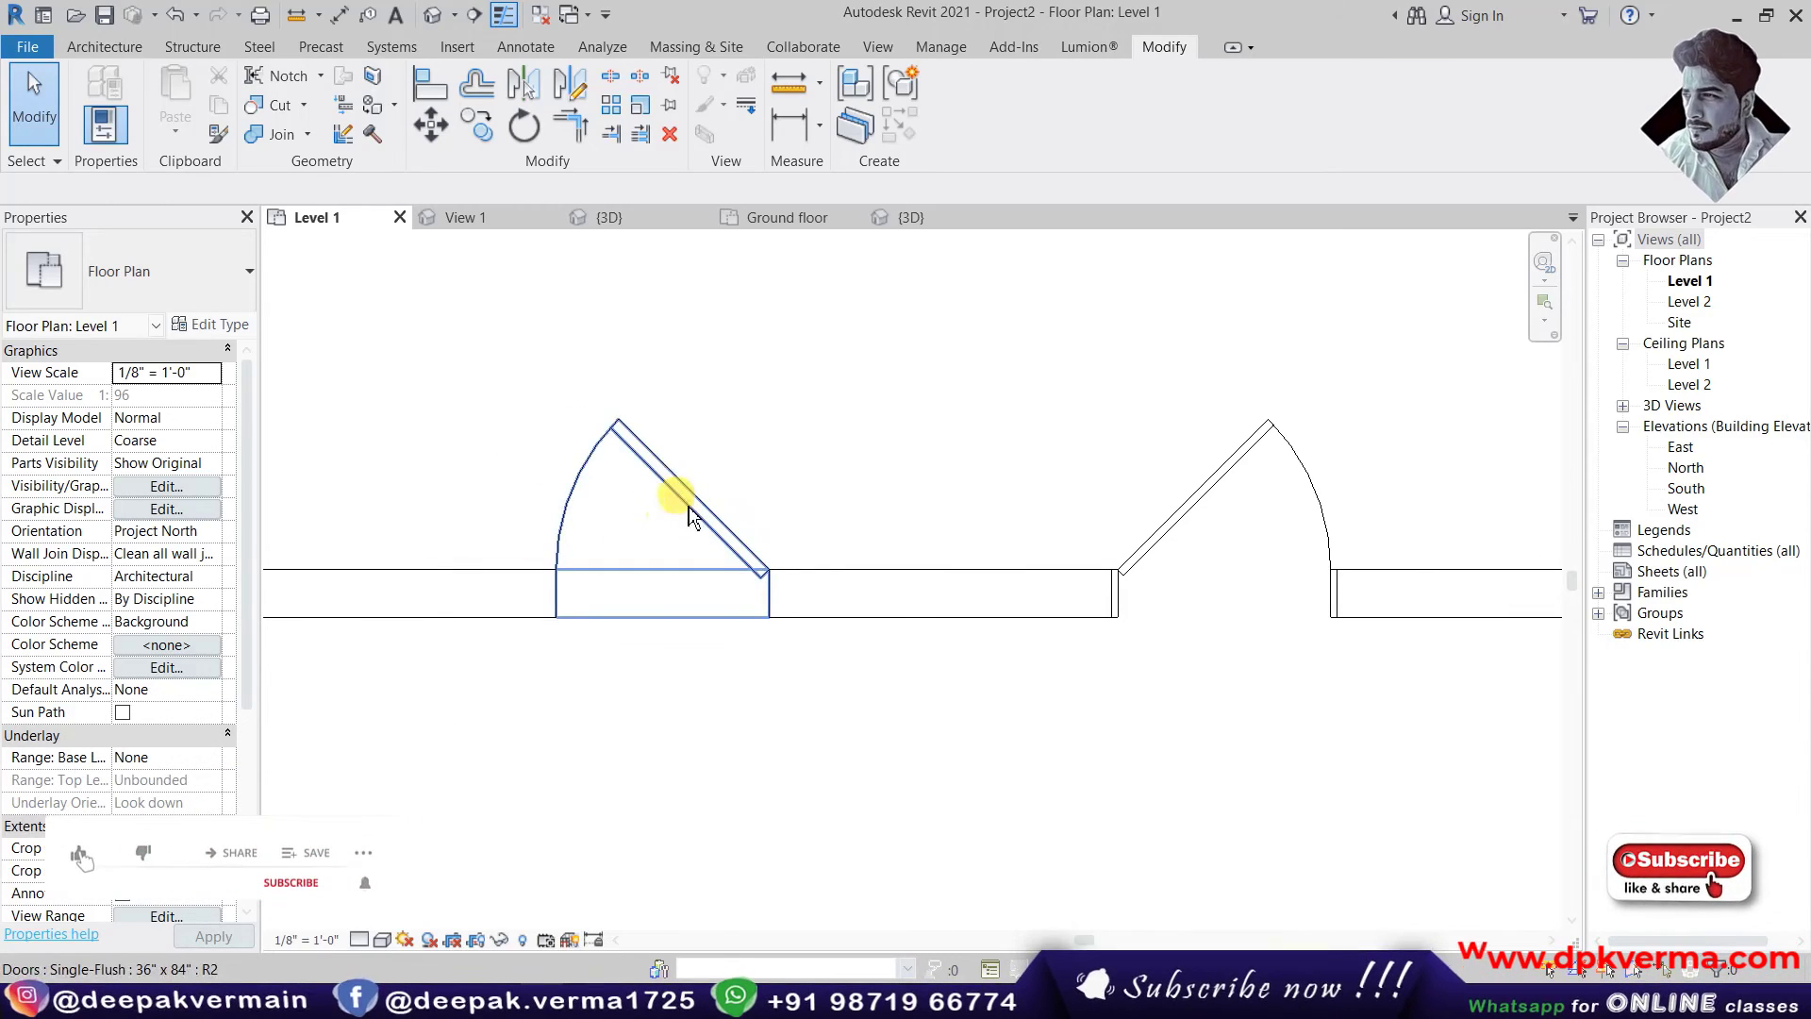
- Orbit the 3D view to an angle showing the Single-Flush door standing open beside the other three doors
click(432, 14)
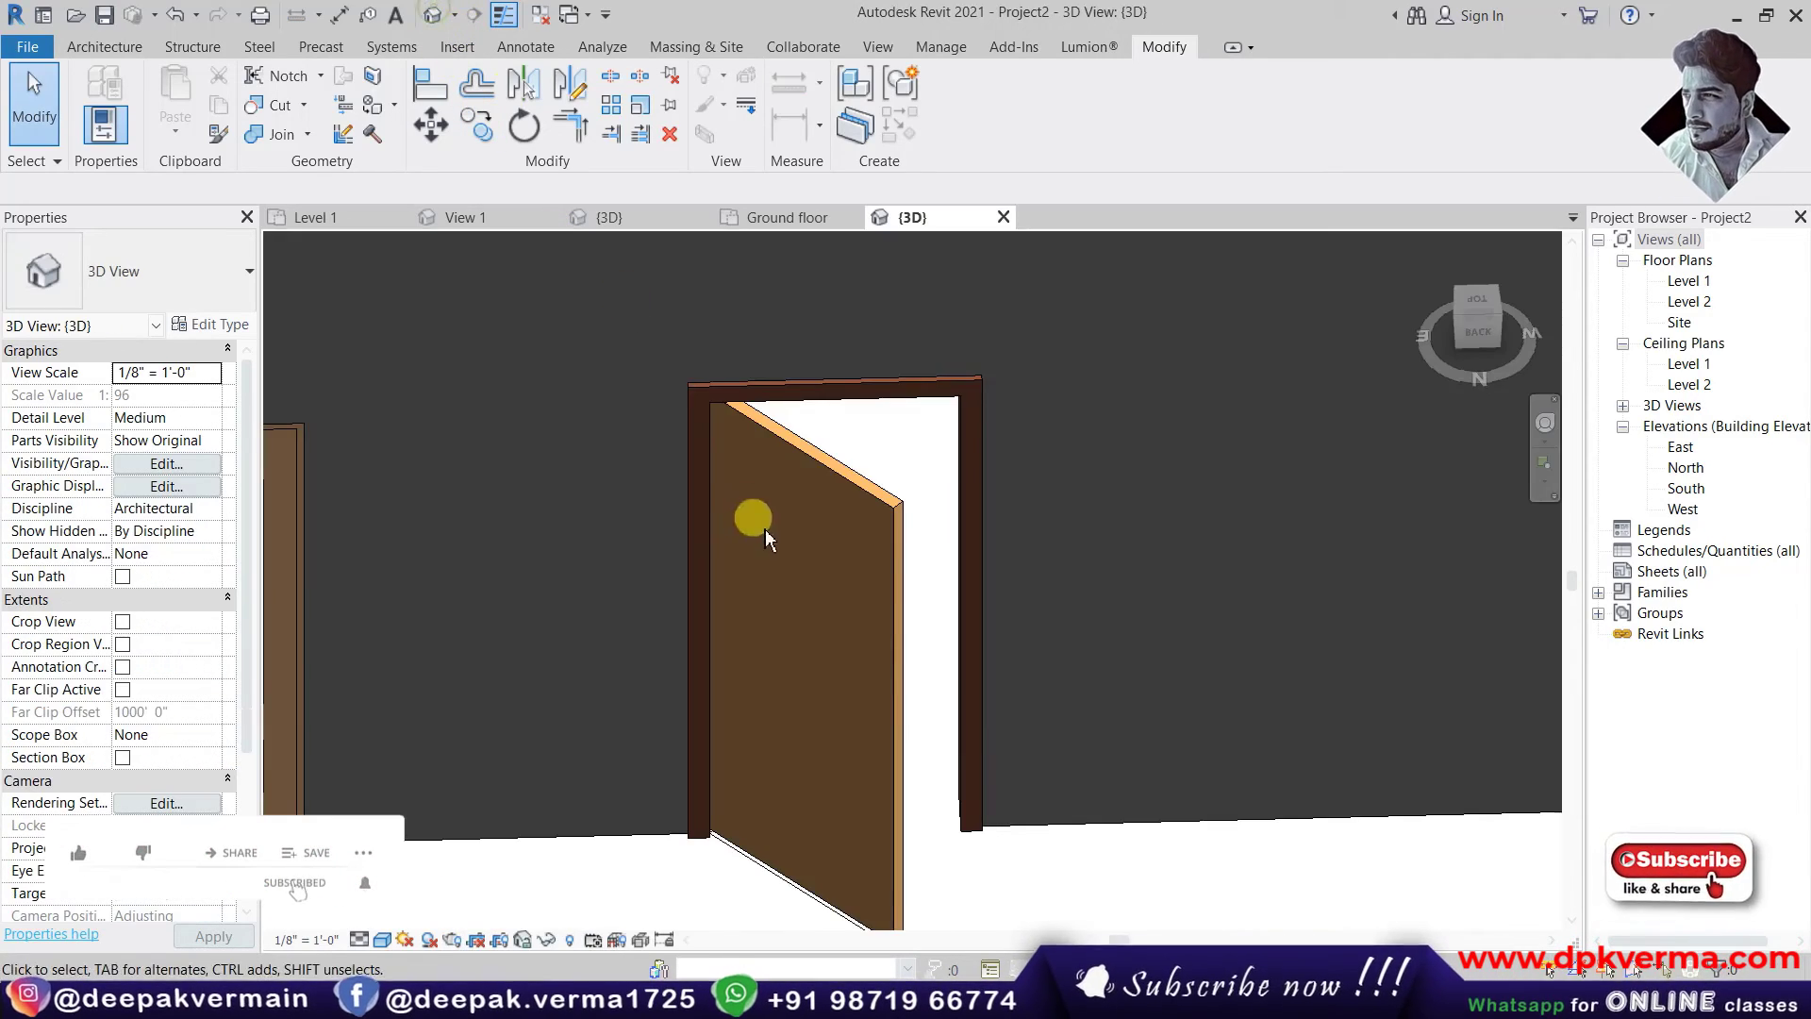
mouse_move(766, 533)
shift+middle_down()
mouse_move(902, 583)
mouse_move(870, 609)
mouse_move(917, 466)
mouse_move(865, 513)
mouse_move(754, 521)
mouse_move(1101, 641)
mouse_move(787, 585)
shift+middle_up()
click(745, 527)
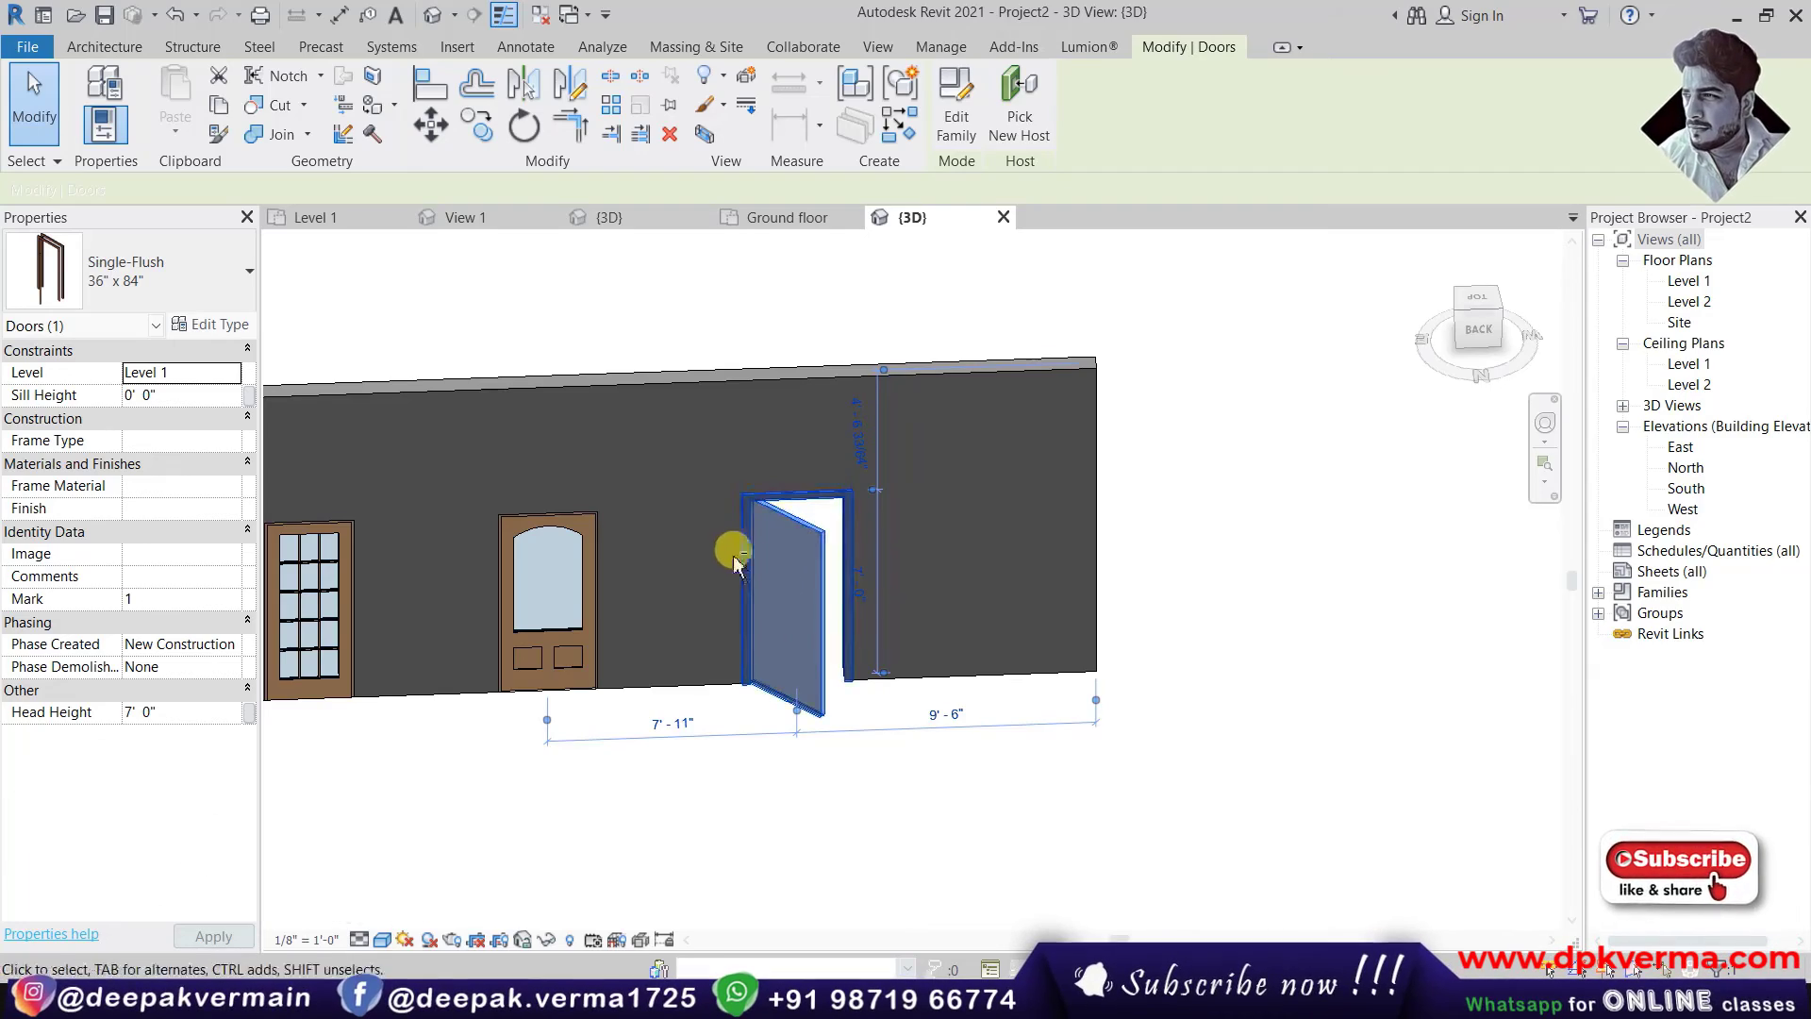
mouse_move(732, 550)
shift+middle_down()
mouse_move(839, 665)
mouse_move(934, 691)
shift+middle_up()
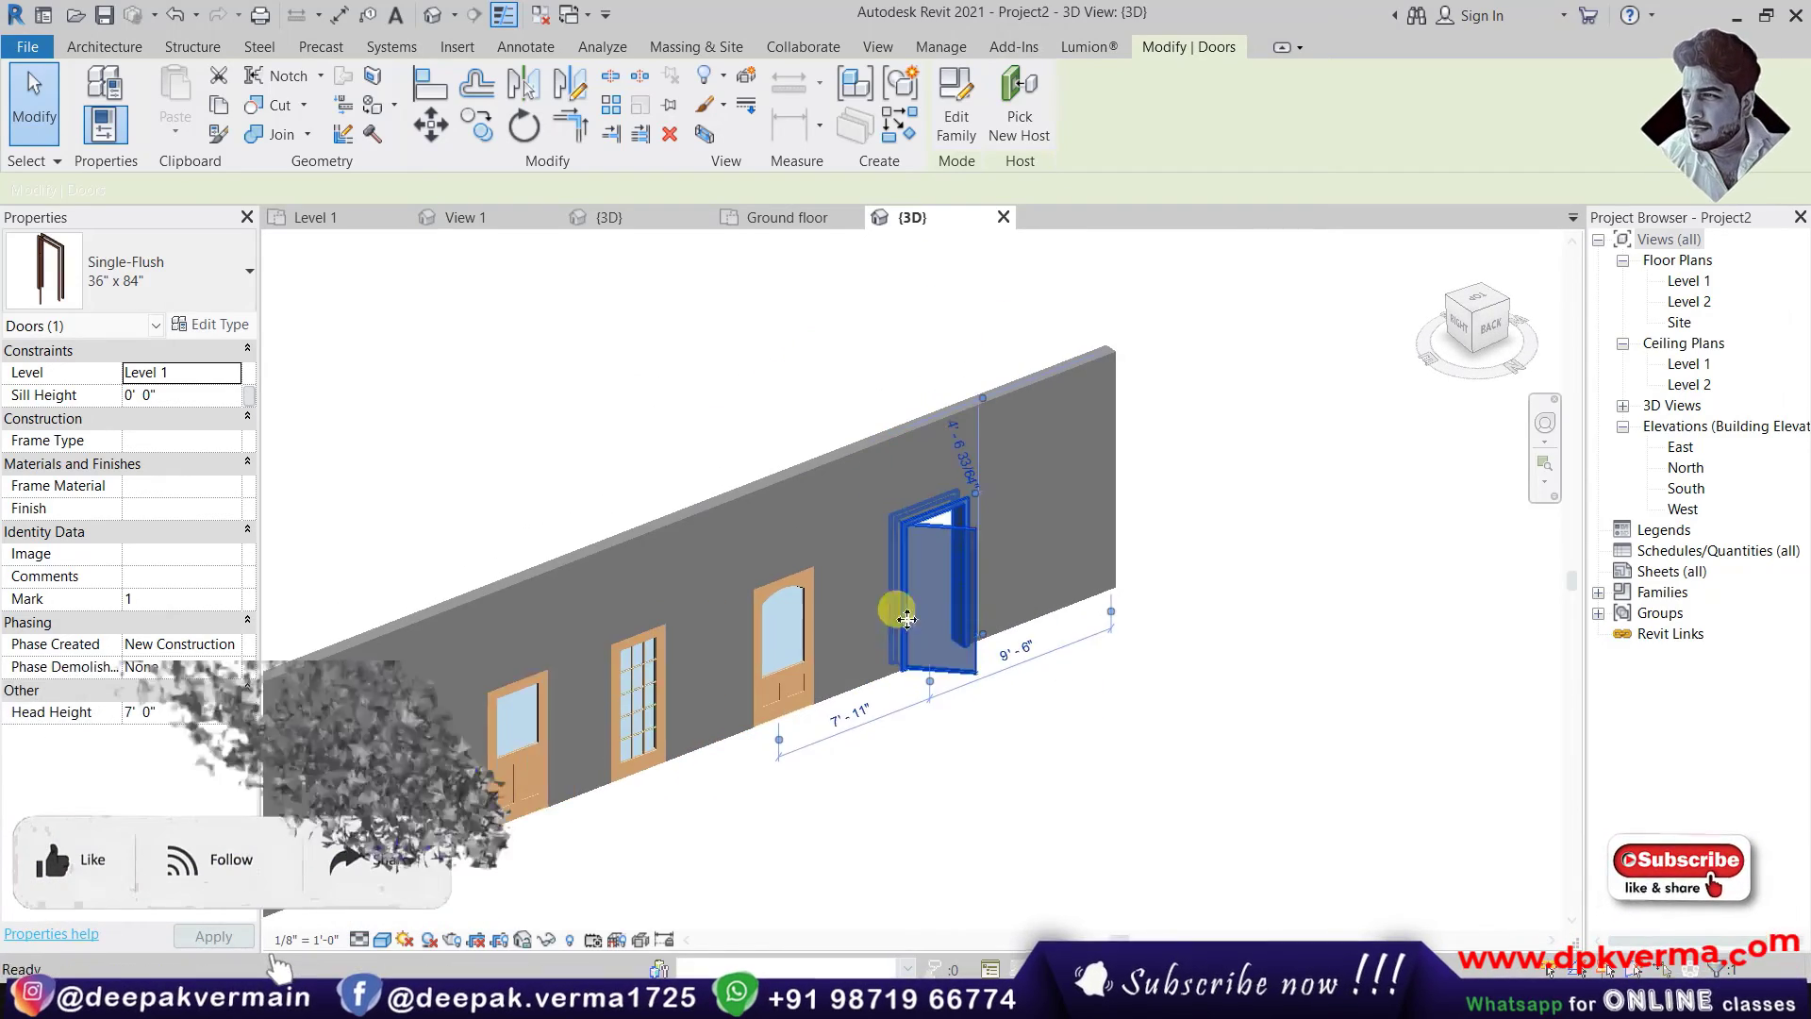
click(934, 690)
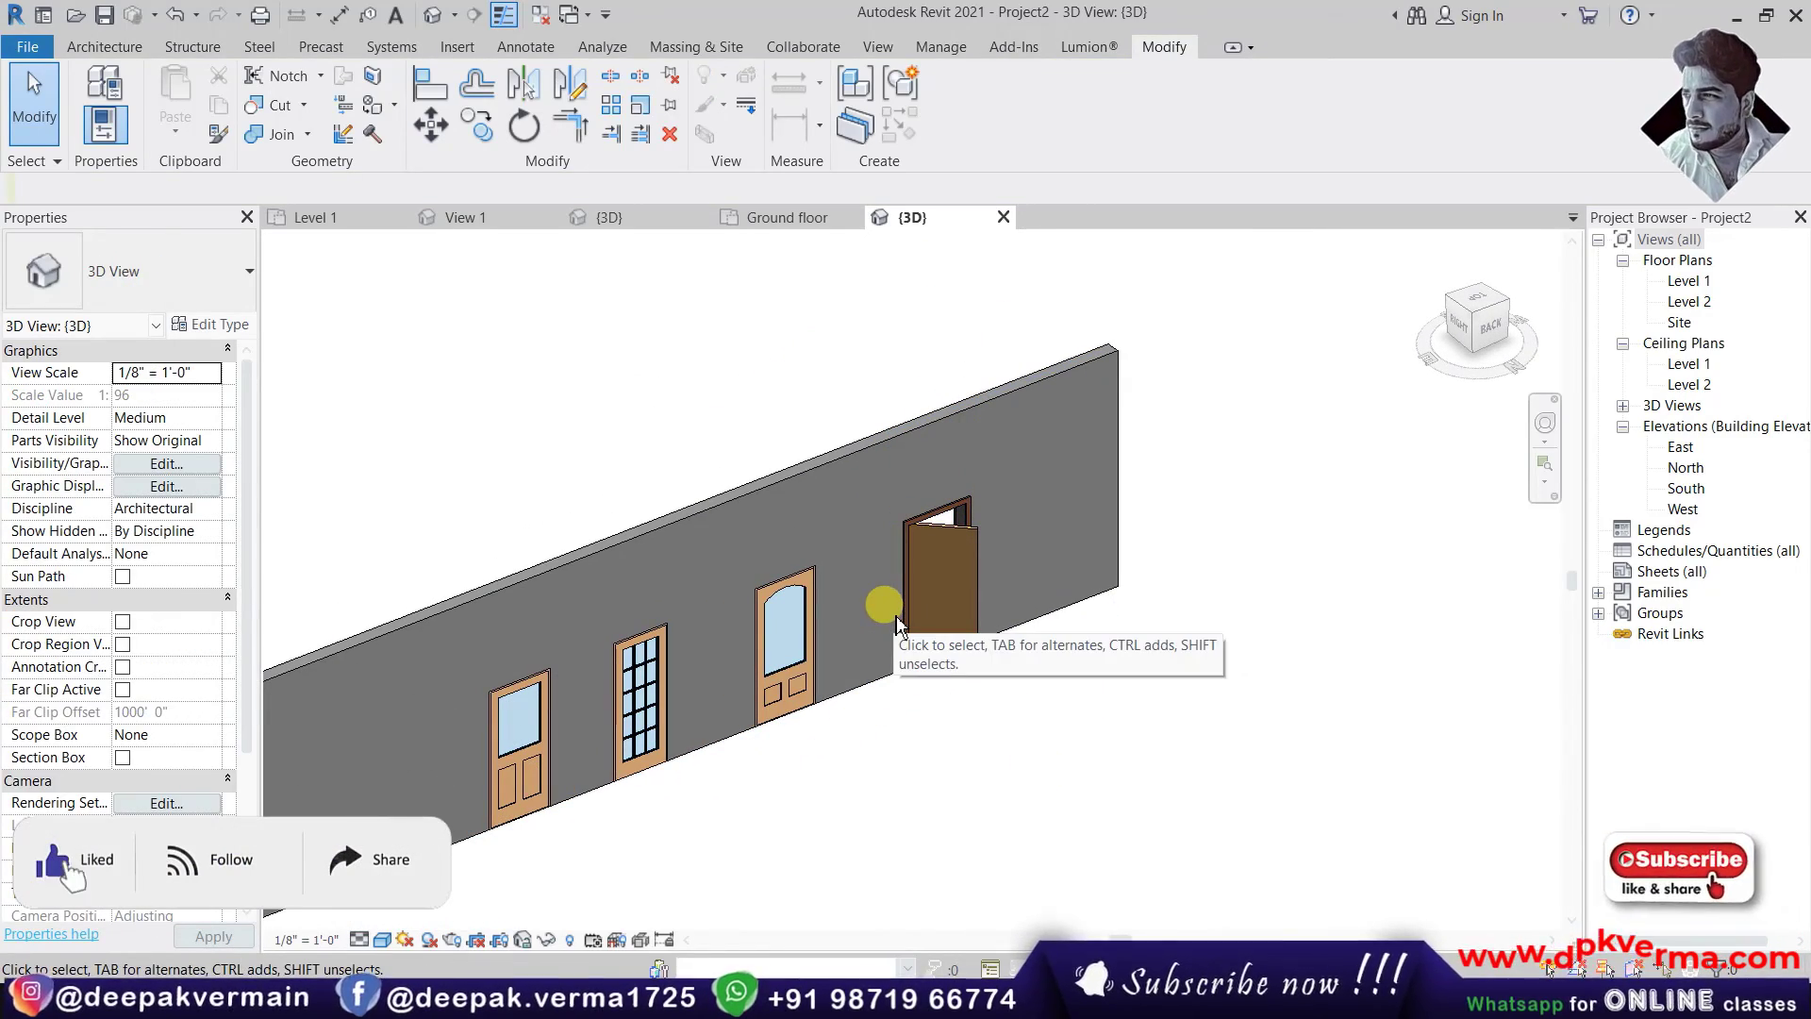